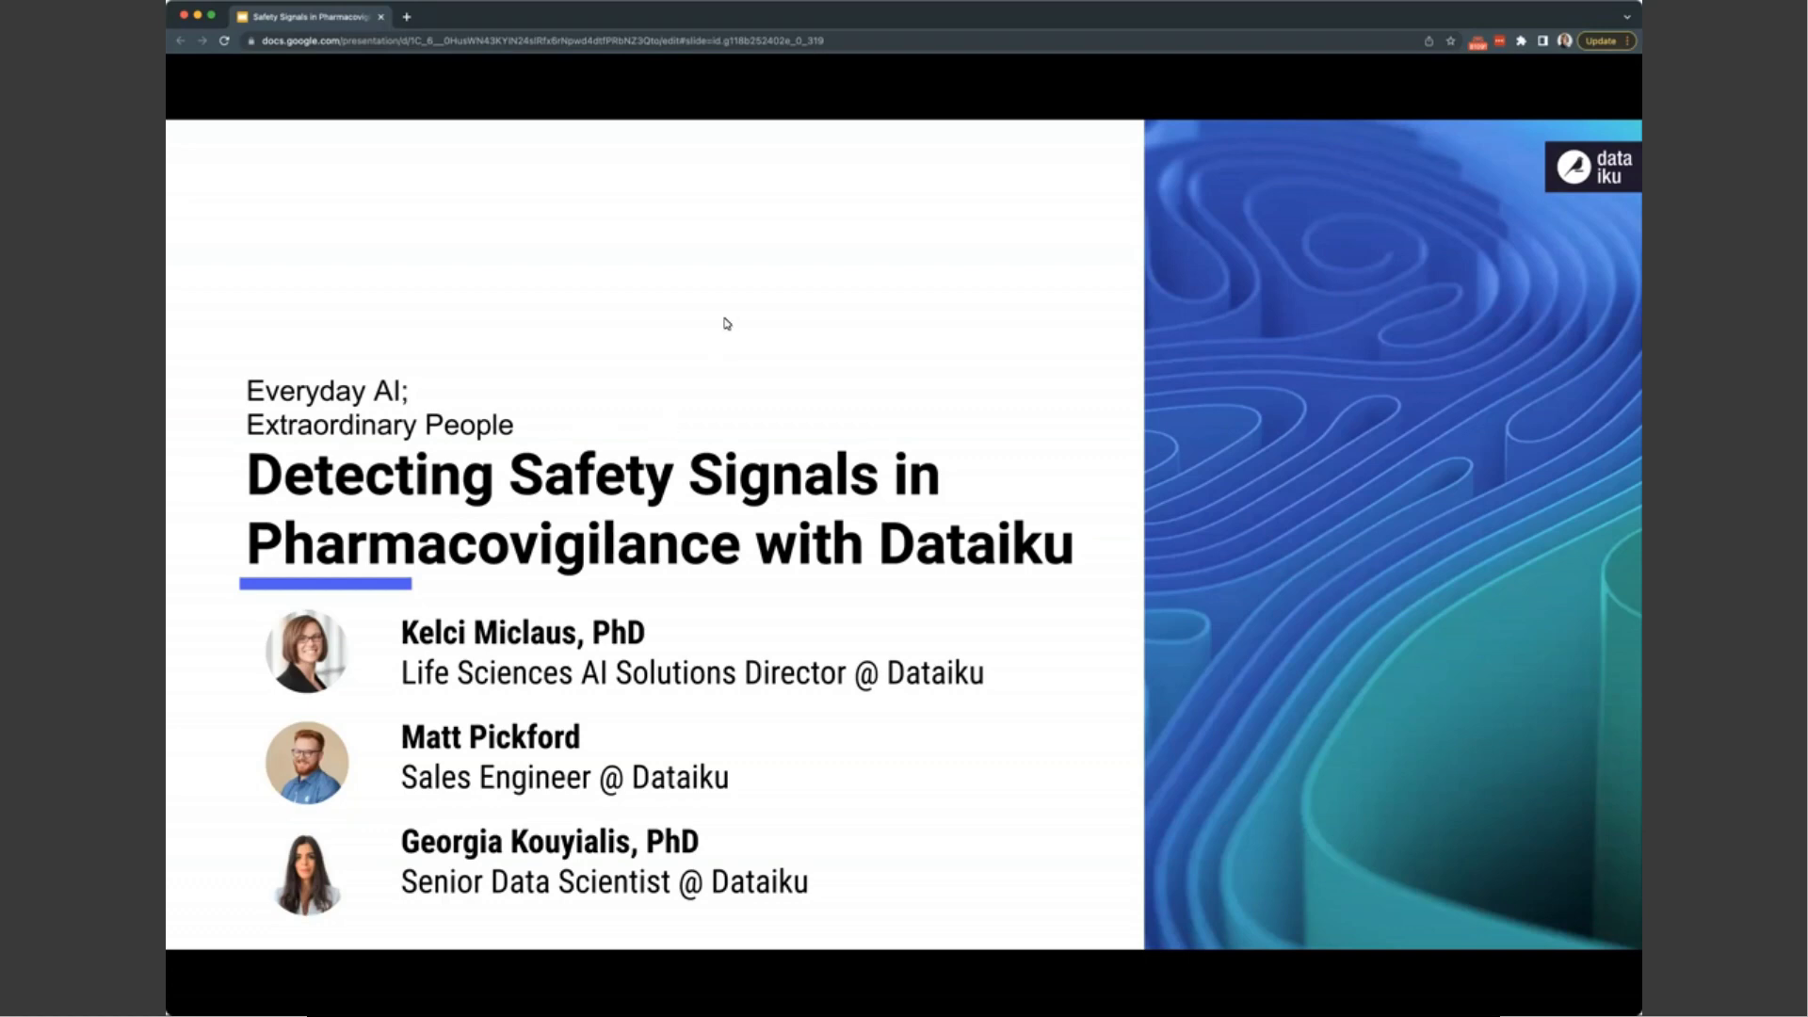
Step: Advance to the 1962 Amendment slide listing four drug manufacturer requirements
{"action": "key", "text": "Right"}
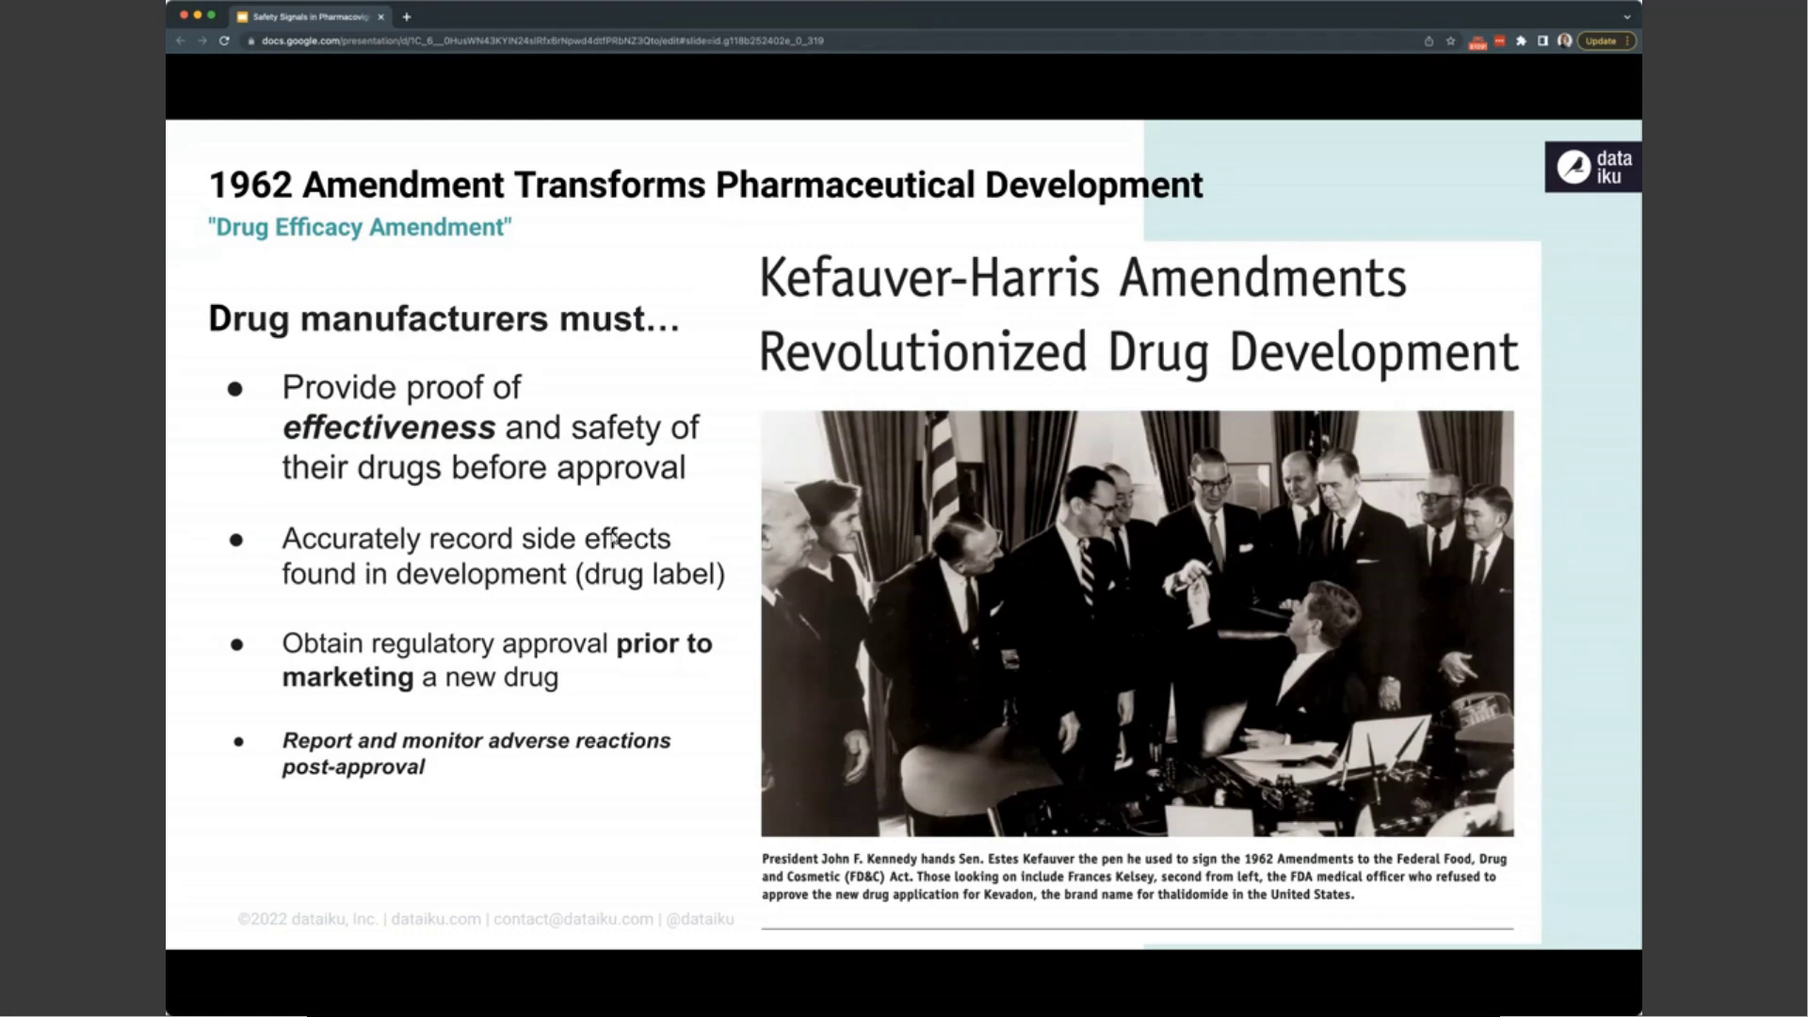
Step: Advance to the slide quoting the WHO pharmacovigilance definition beside a symptom word cloud
{"action": "key", "text": "Right"}
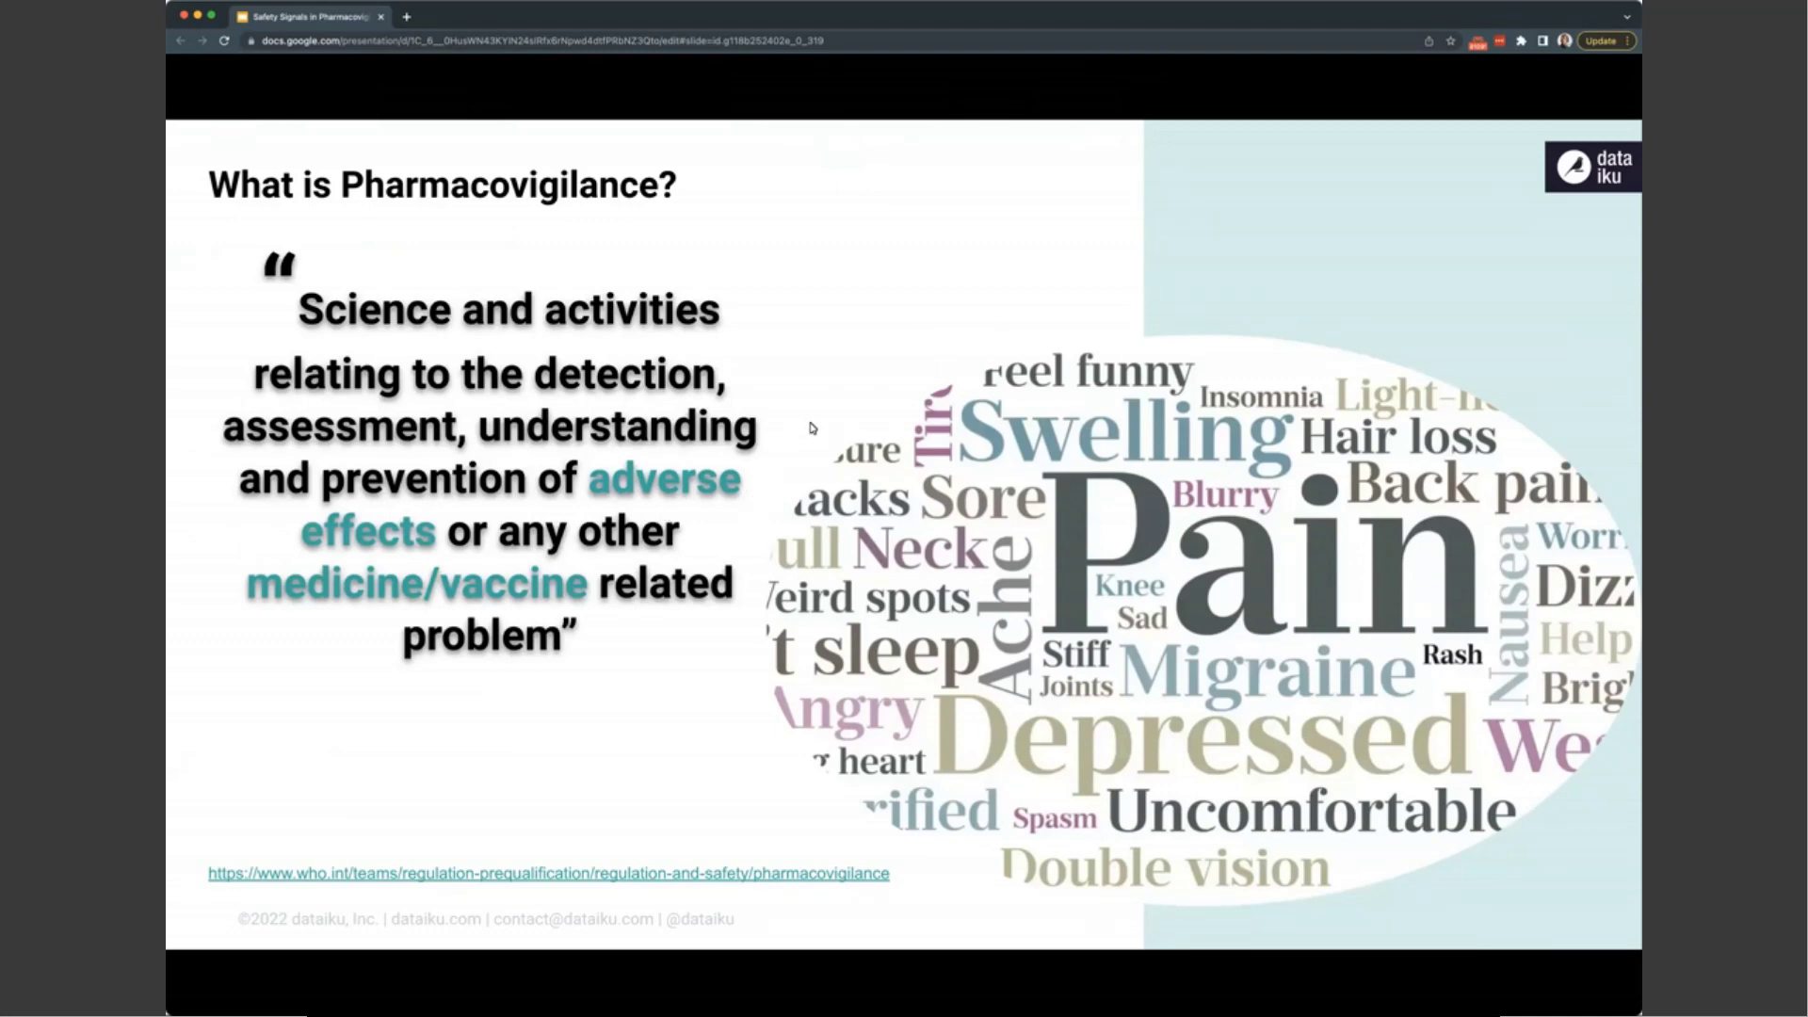
Step: Advance to slide 4 showing three numbered FDA post-marketing drug-safety statistics
{"action": "key", "text": "Right"}
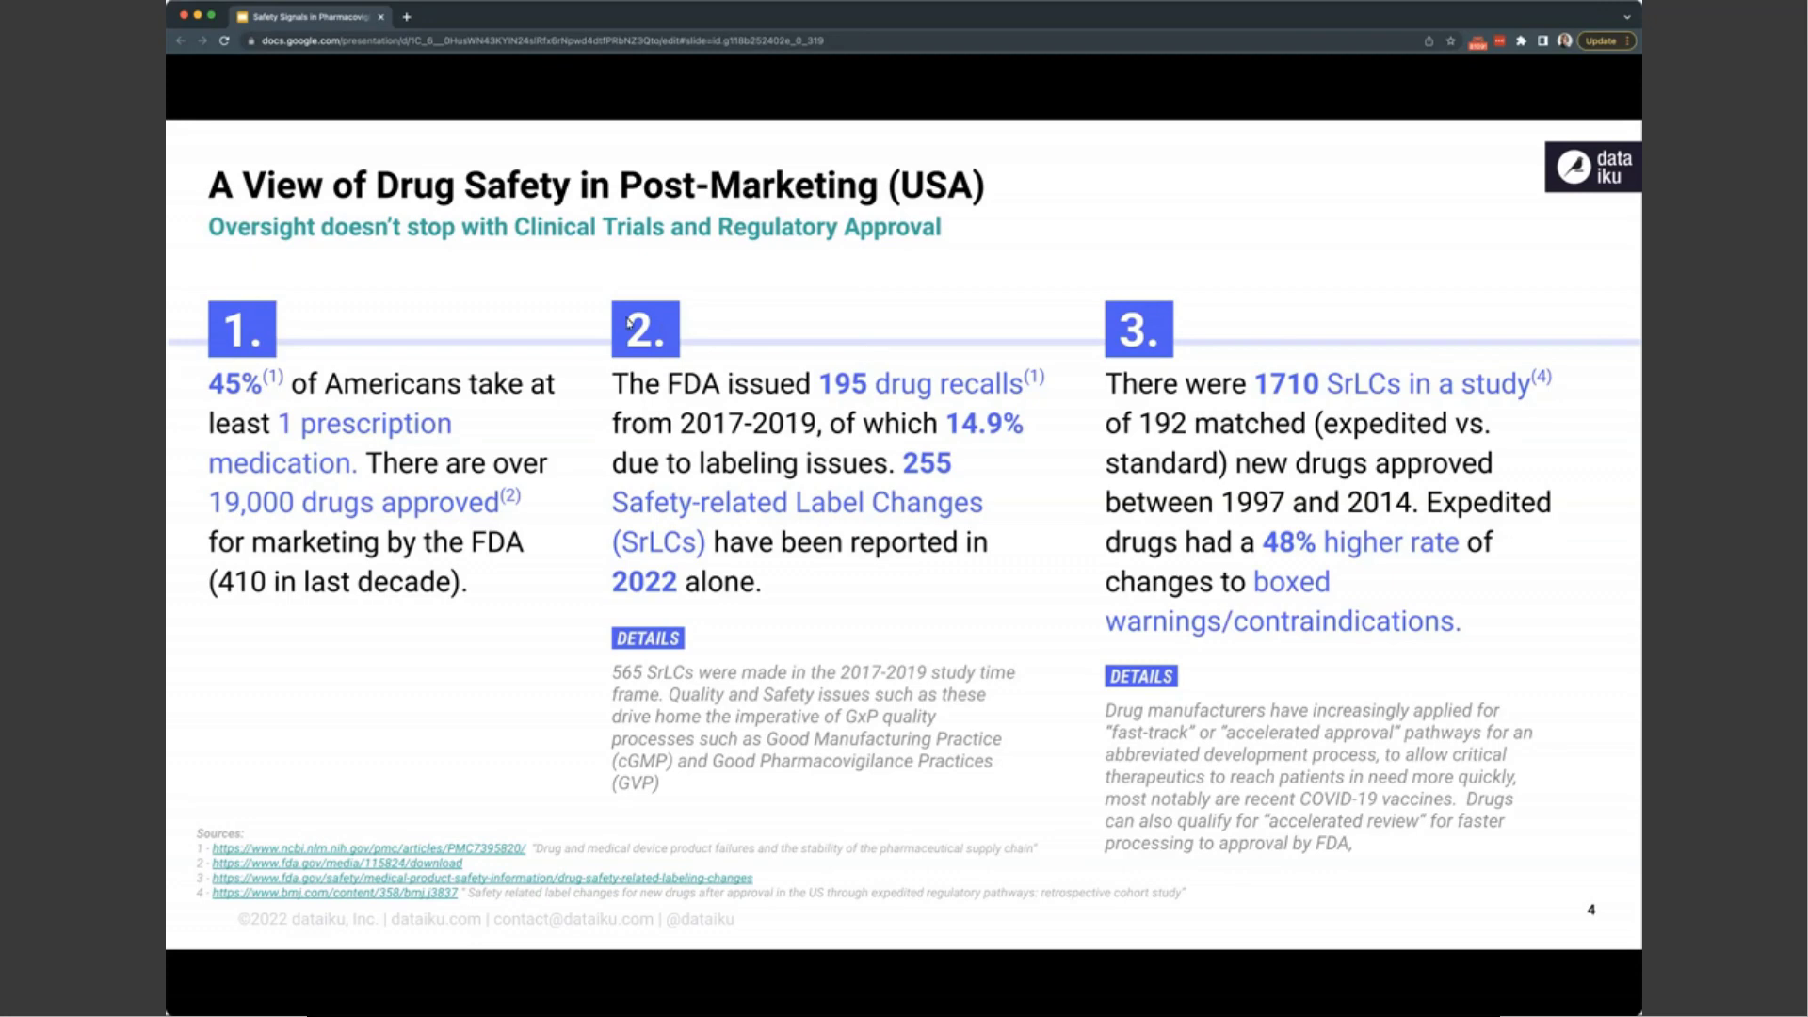
Step: Advance to the slide listing five bulleted goals of pharmacovigilance as a business function
{"action": "key", "text": "Right"}
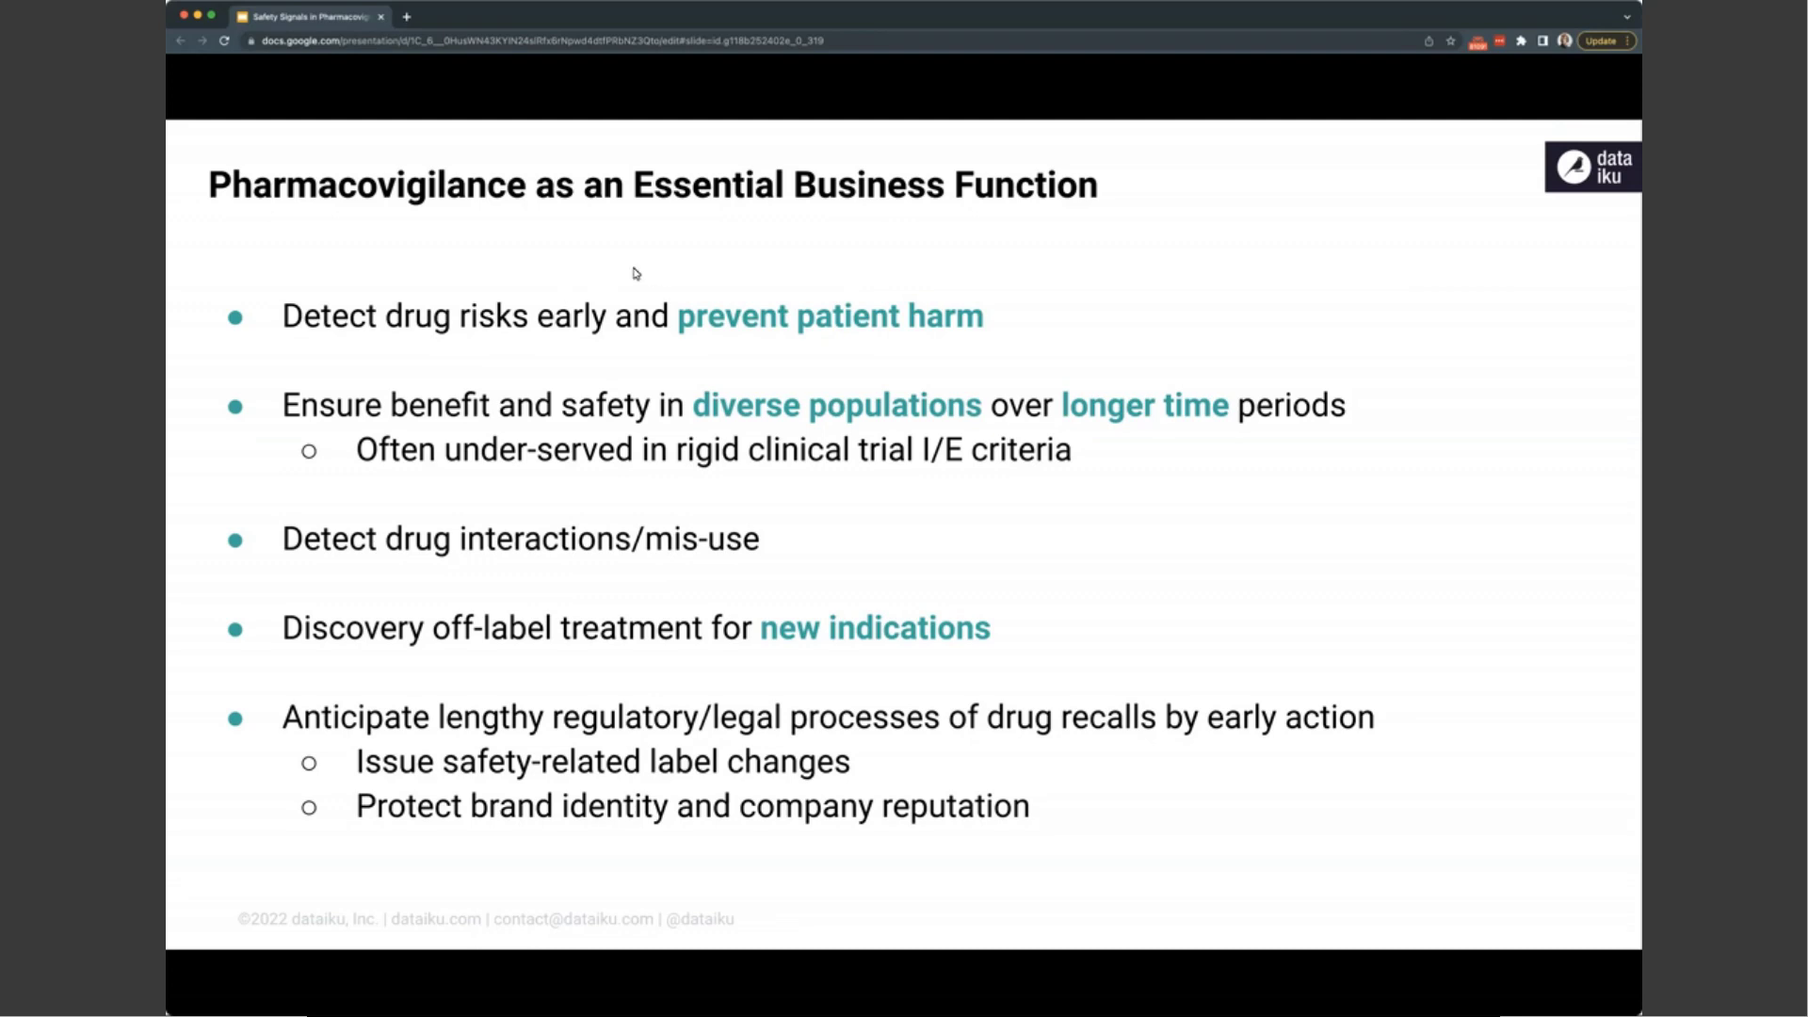
Step: Advance to the 'Transforming pharmacovigilance' bubble chart contrasting case-processing savings with signaling investment
{"action": "key", "text": "Right"}
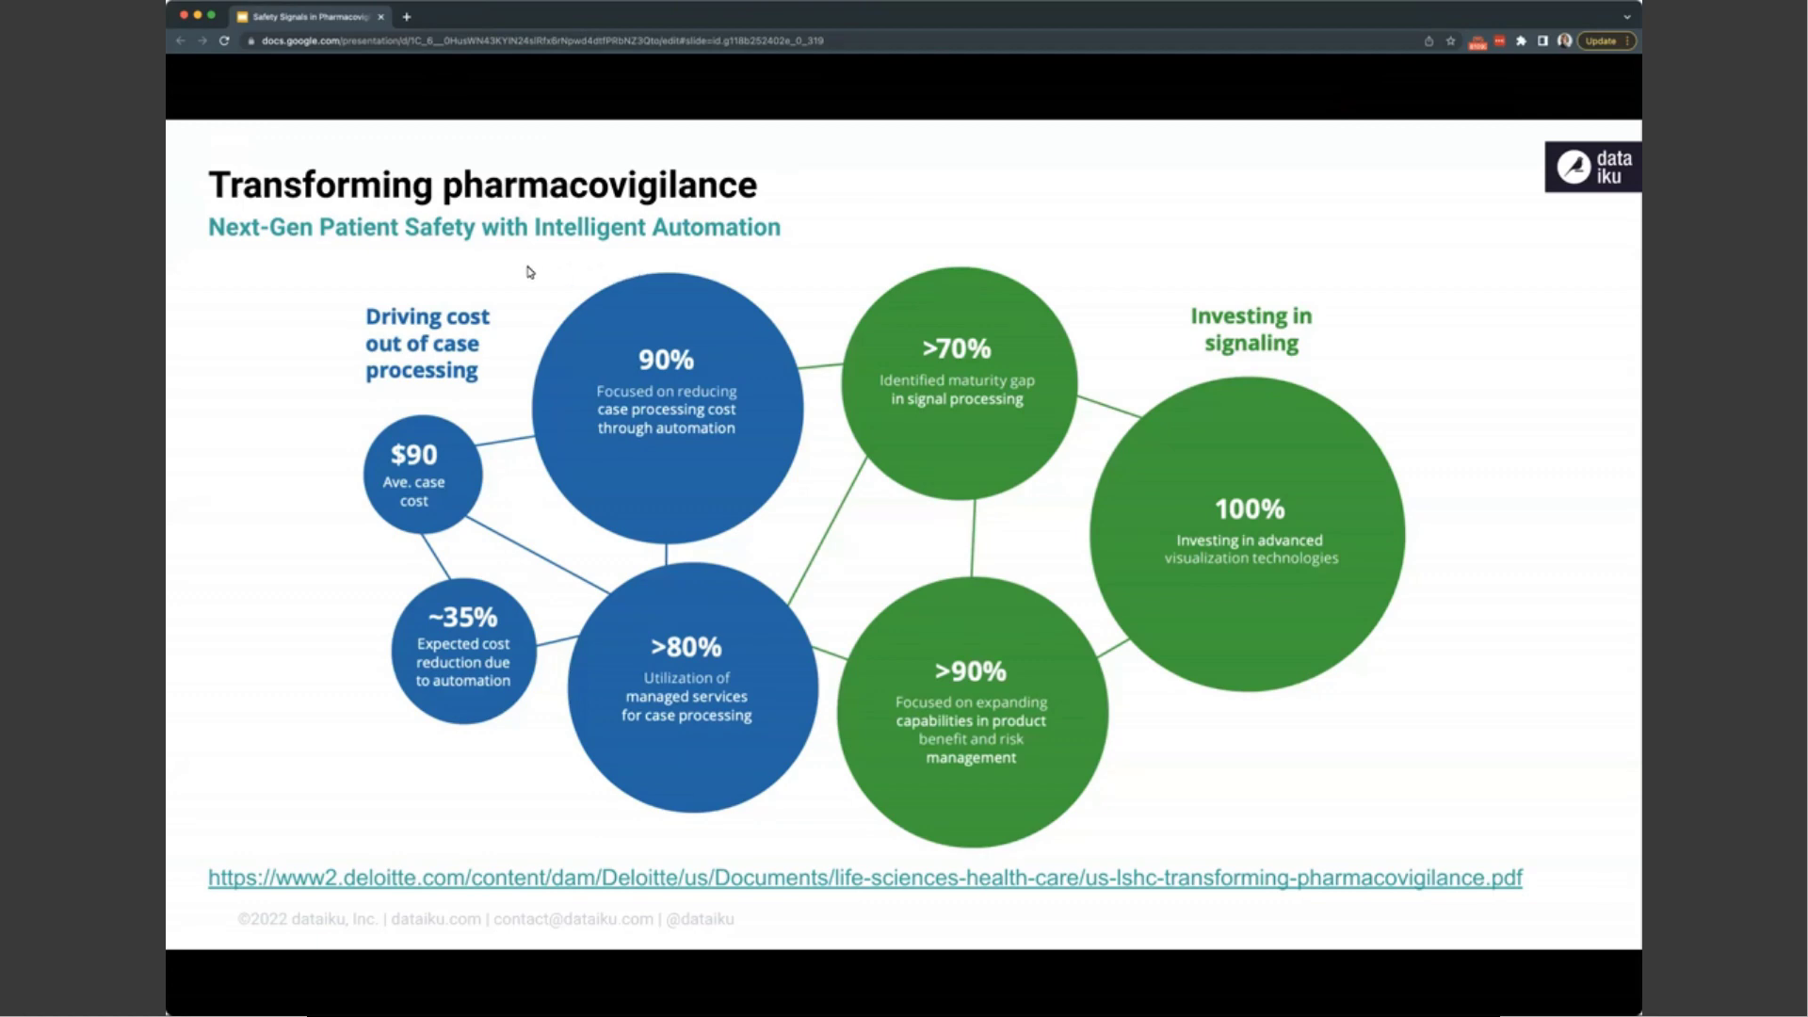
Step: Advance to the 'What is a SIGNAL?' flowchart slide and reveal its NOT EASY takeaway
{"action": "key", "text": "Right"}
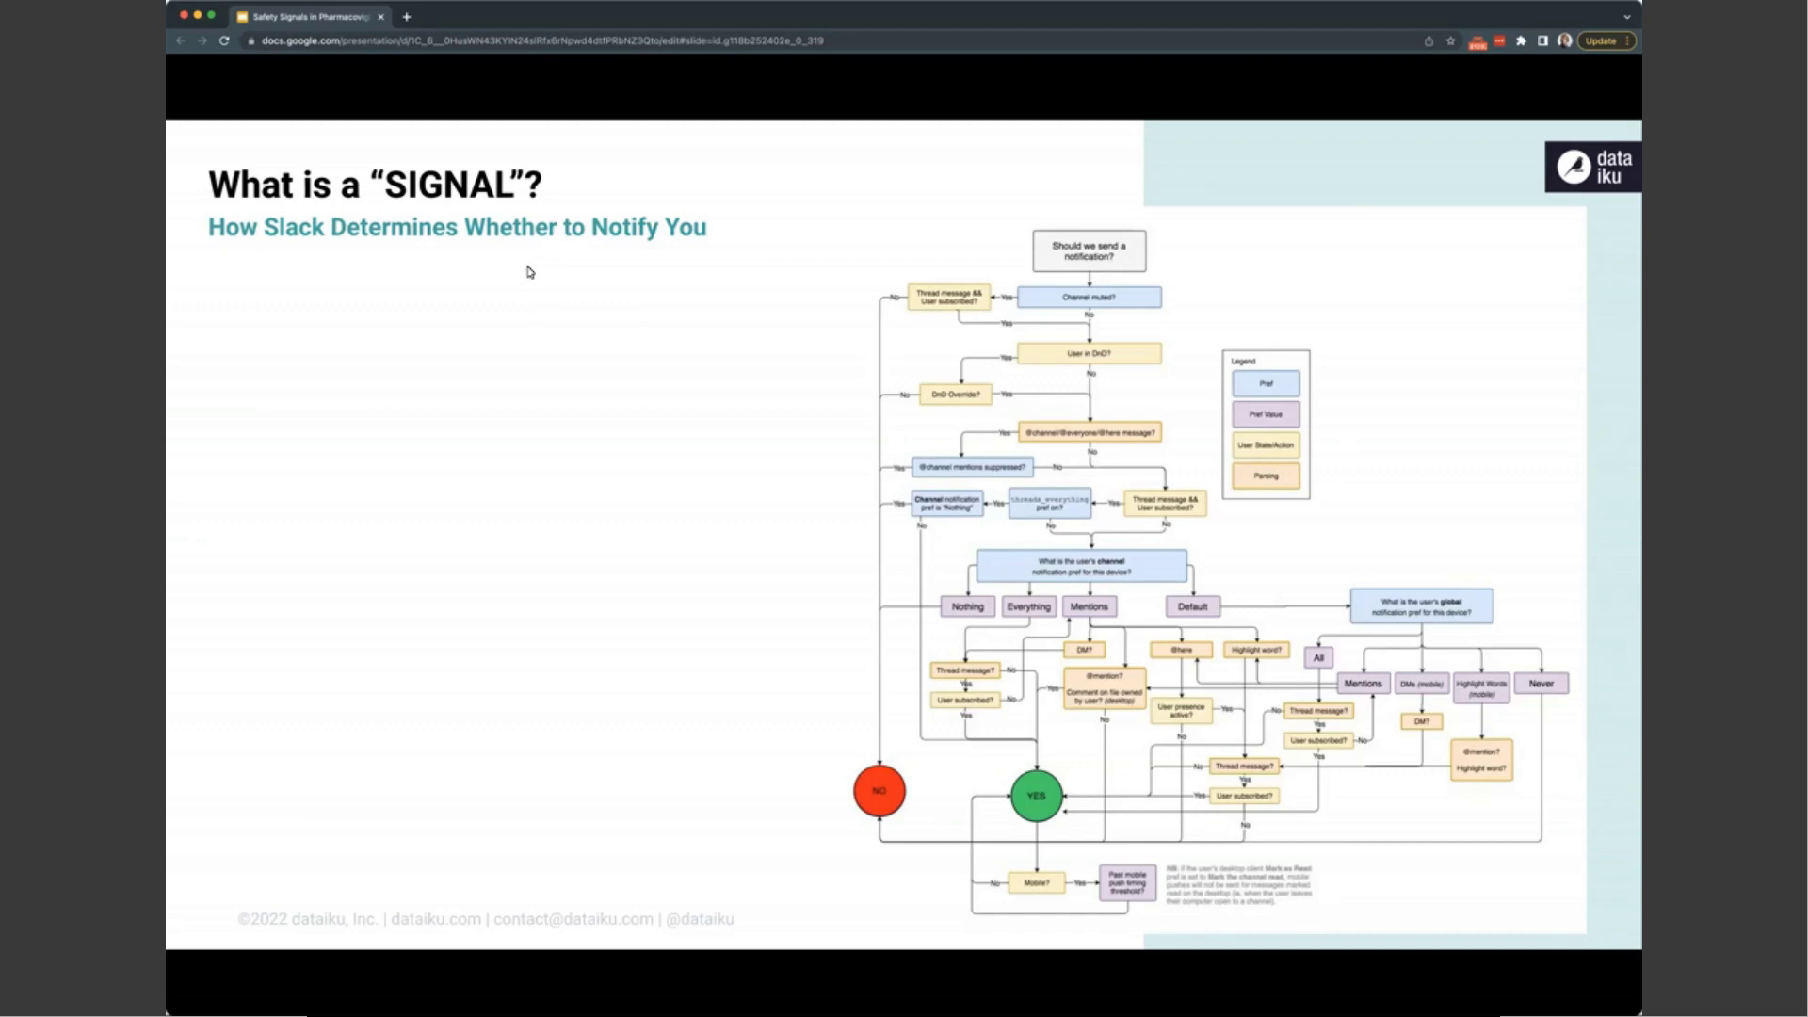
{"action": "key", "text": "Right"}
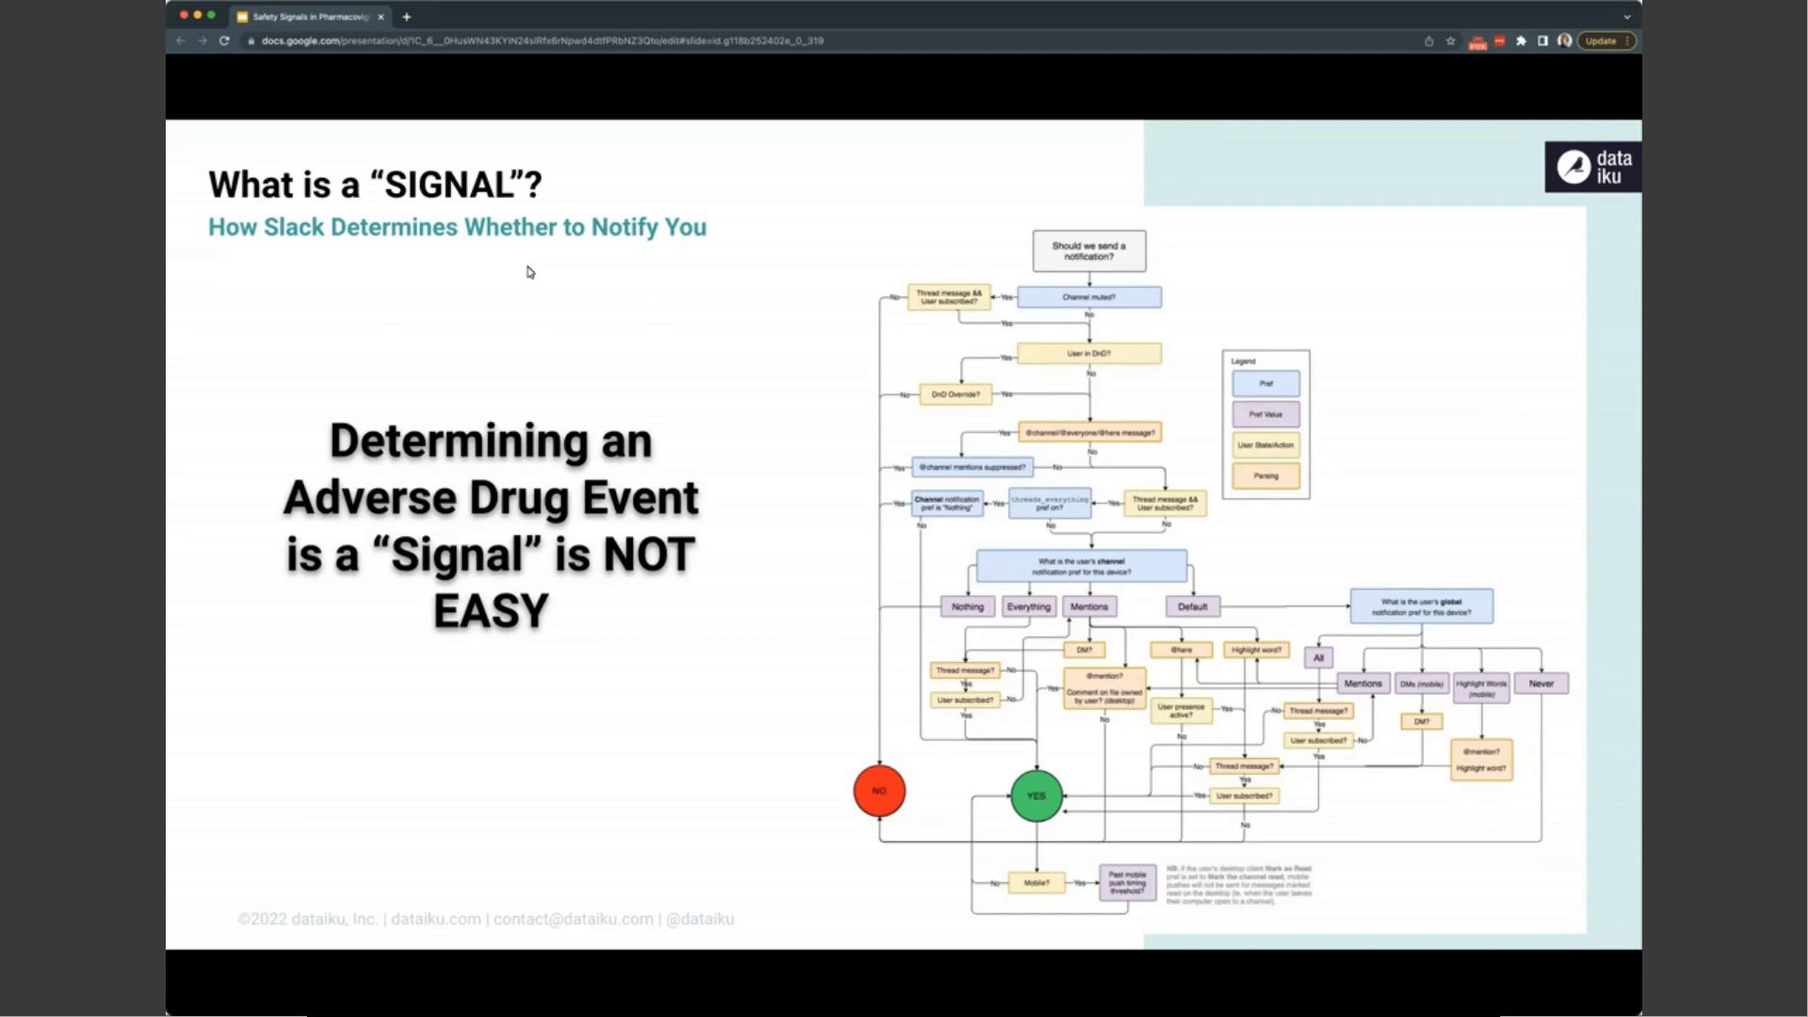
Step: Advance to the slide on data quality, cleaning and analysis challenges for spontaneous reports
{"action": "key", "text": "Right"}
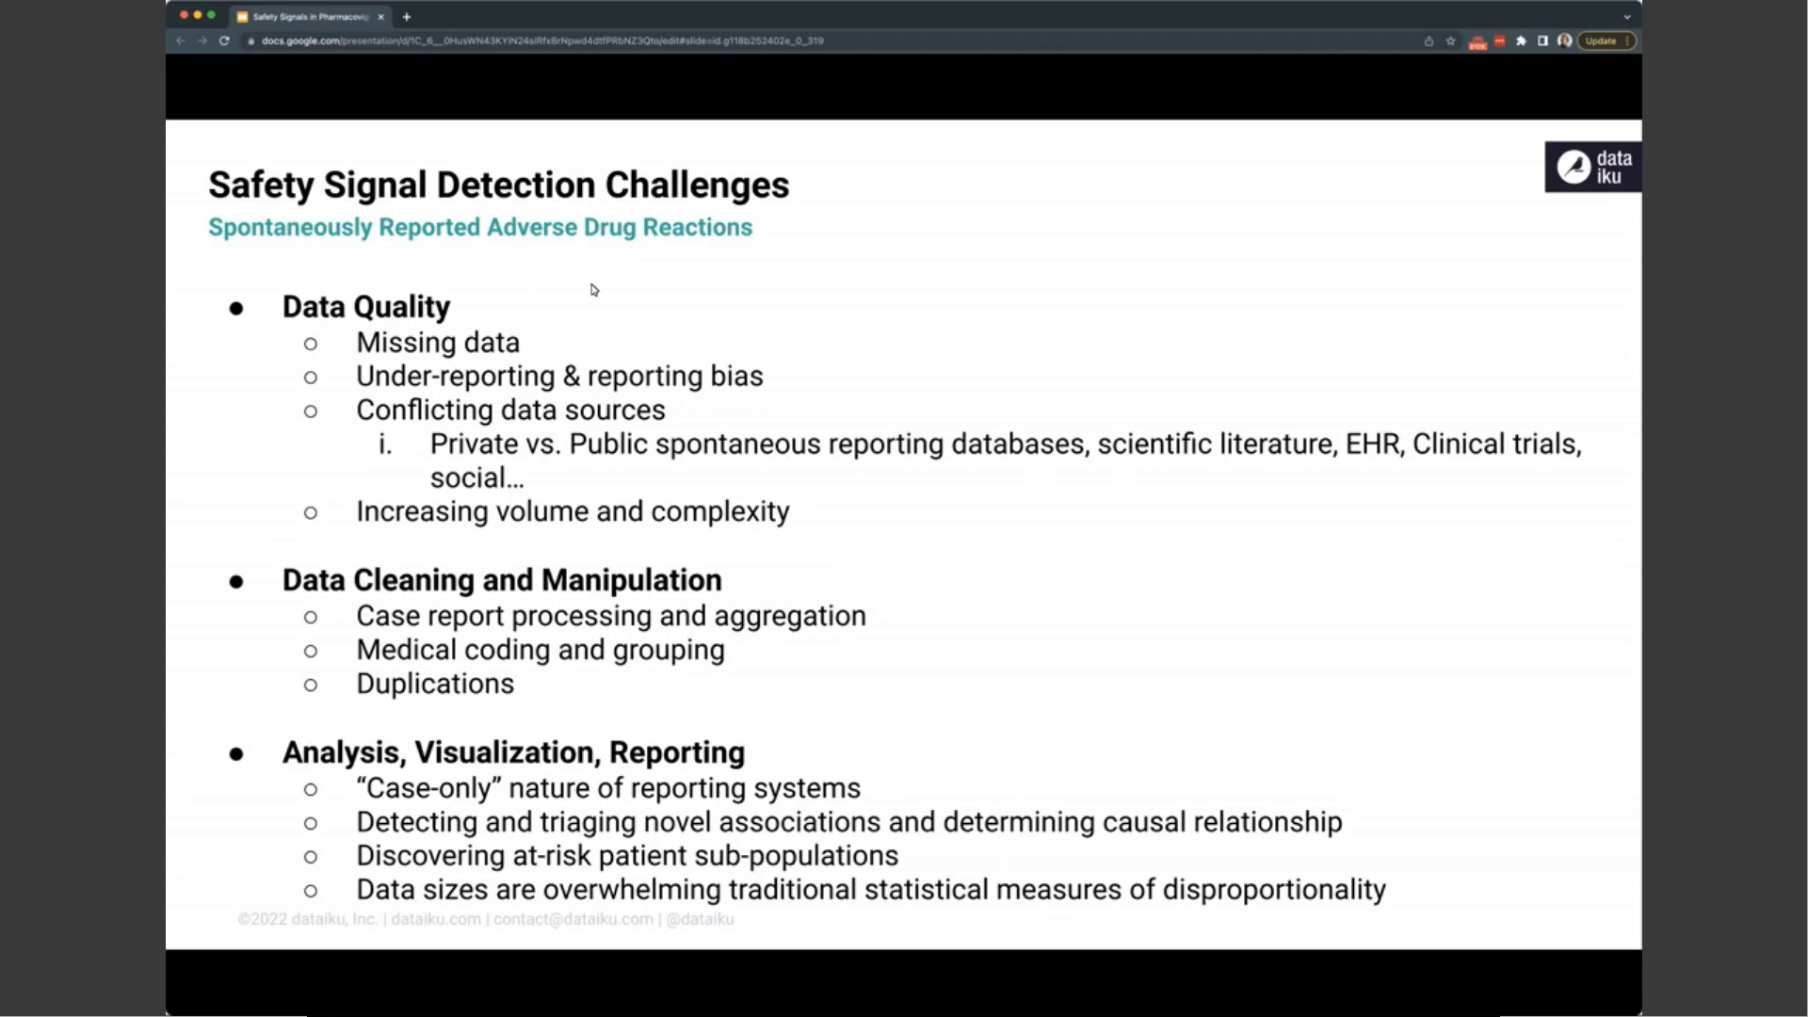
Step: Advance past the FAERS Safety Report Analysis dashboard to the FAERS Analysis Overview slide
{"action": "key", "text": "Right"}
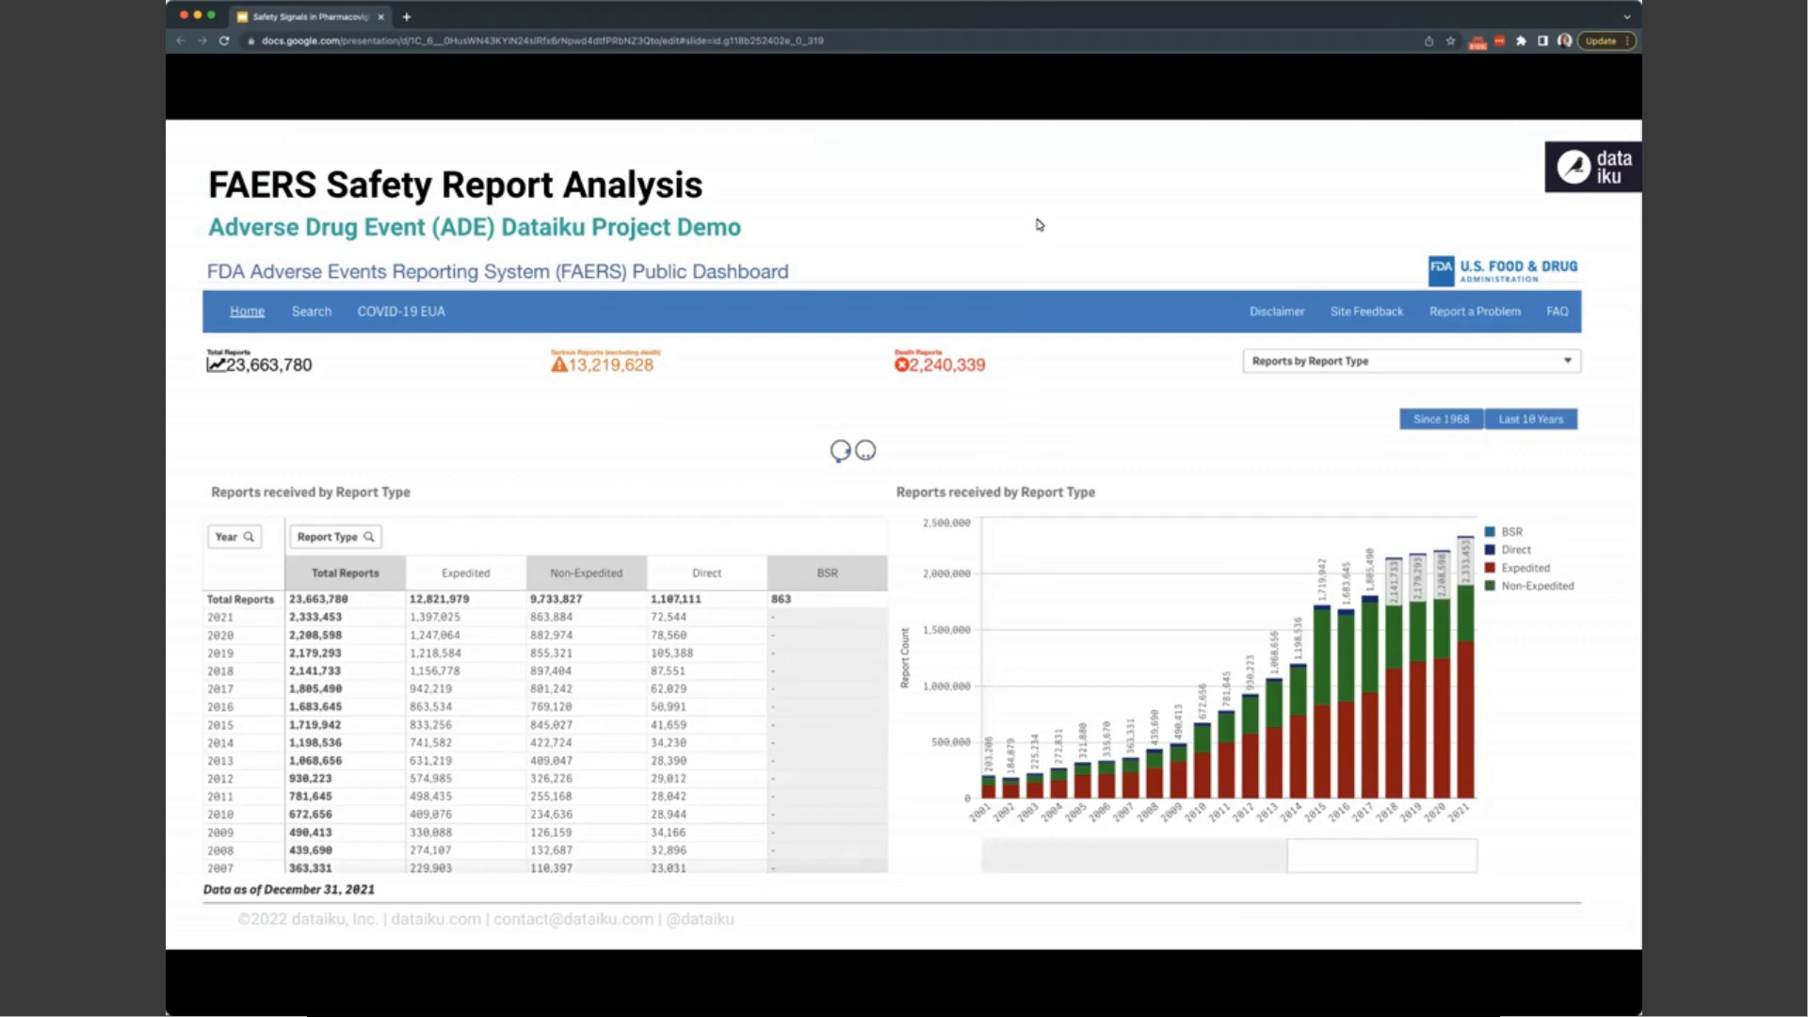
{"action": "key", "text": "Right"}
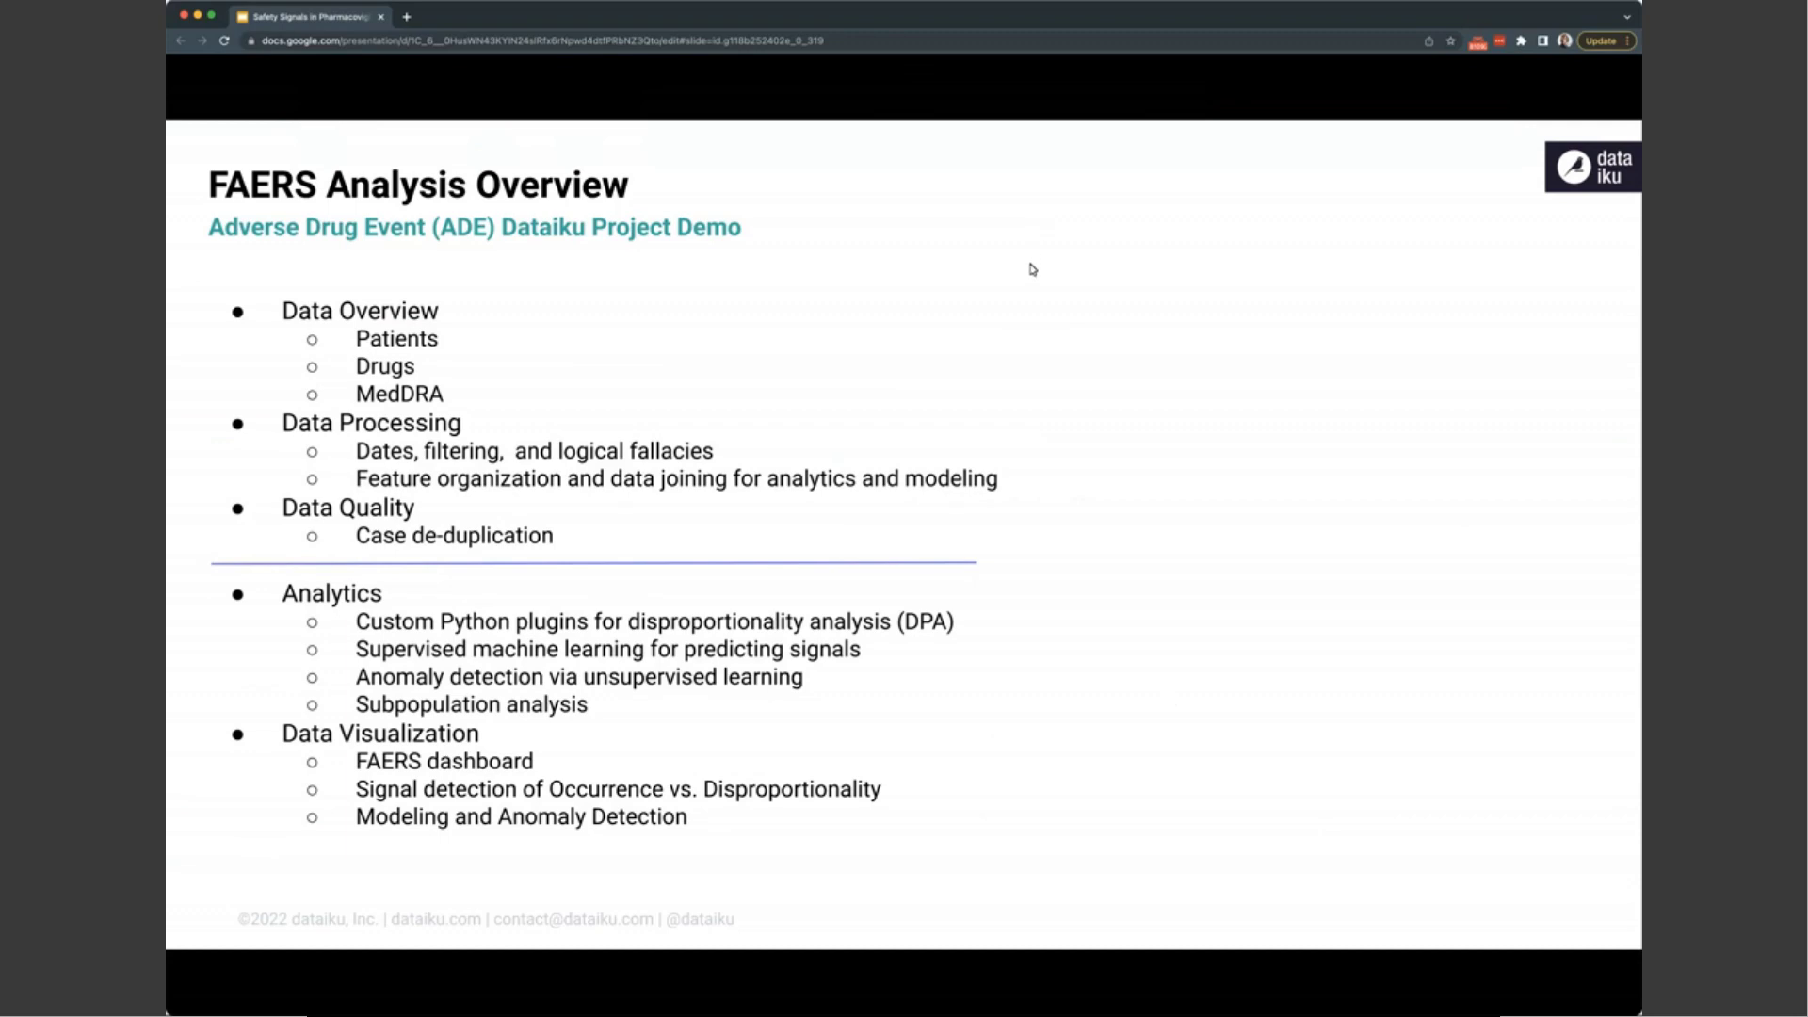
Step: Advance past the Dataiku platform overview slide to the FAERS Project Demo title slide
{"action": "key", "text": "Right"}
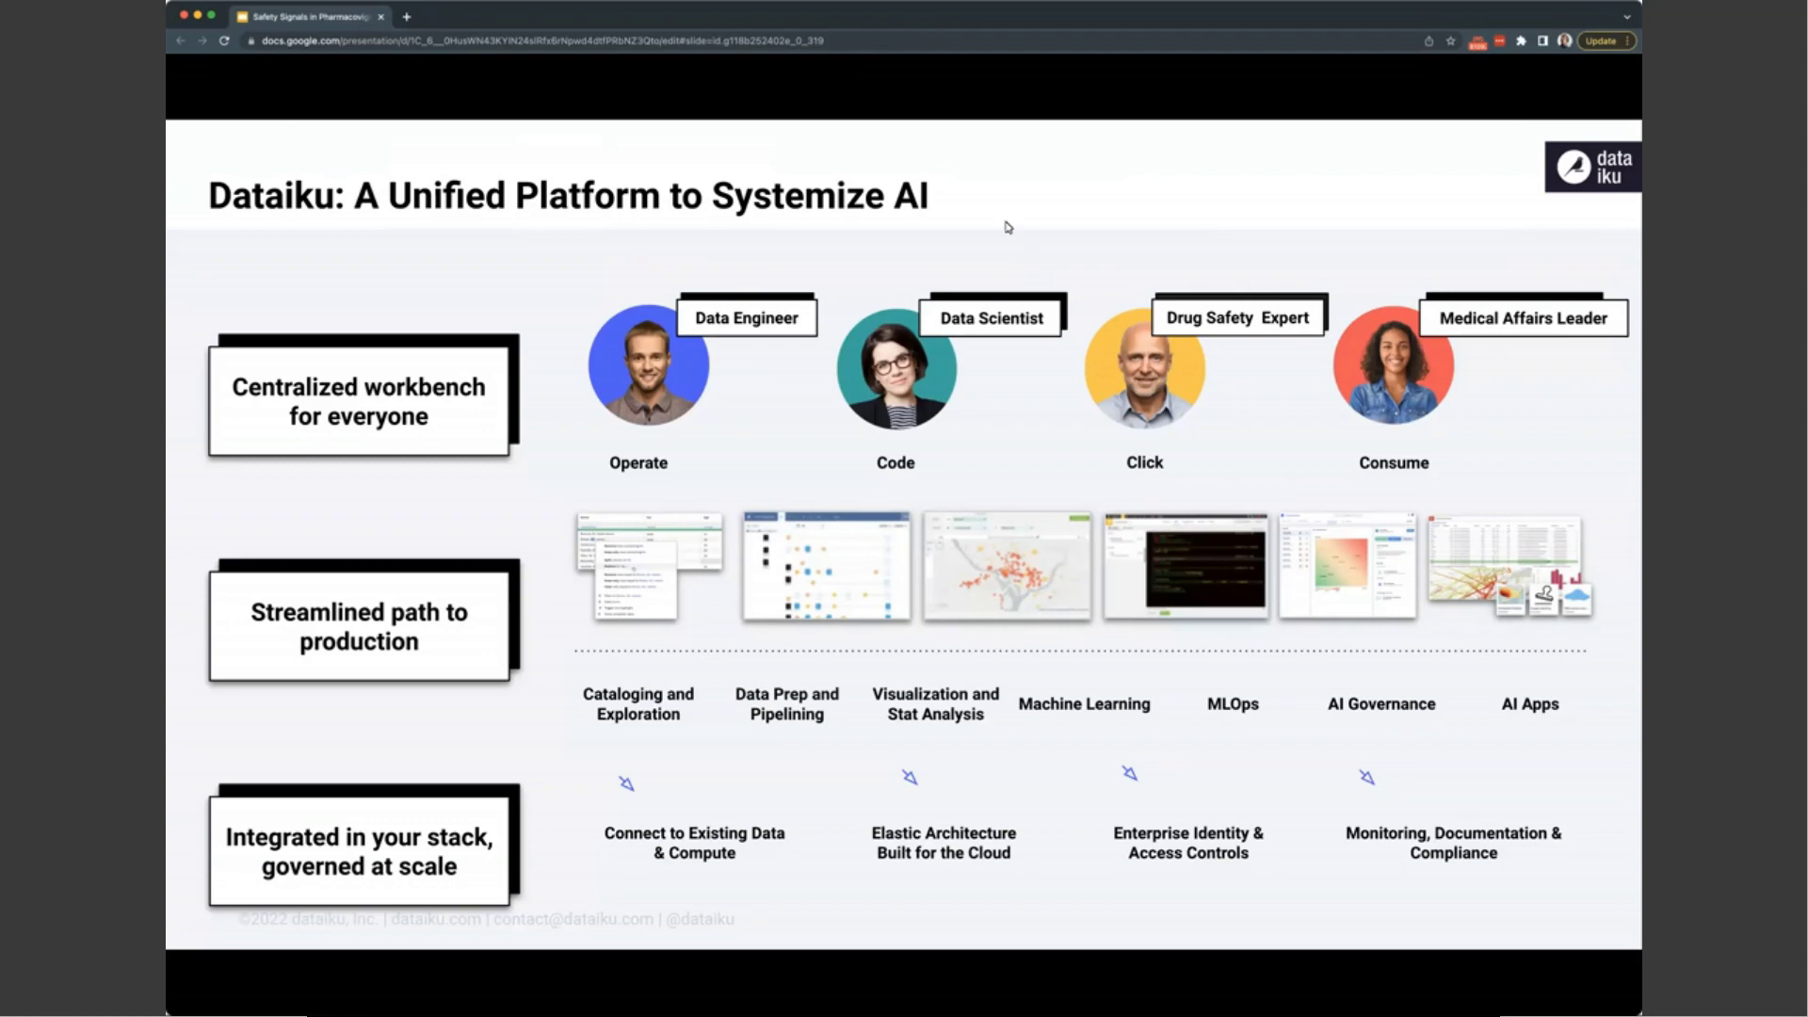
{"action": "key", "text": "Right"}
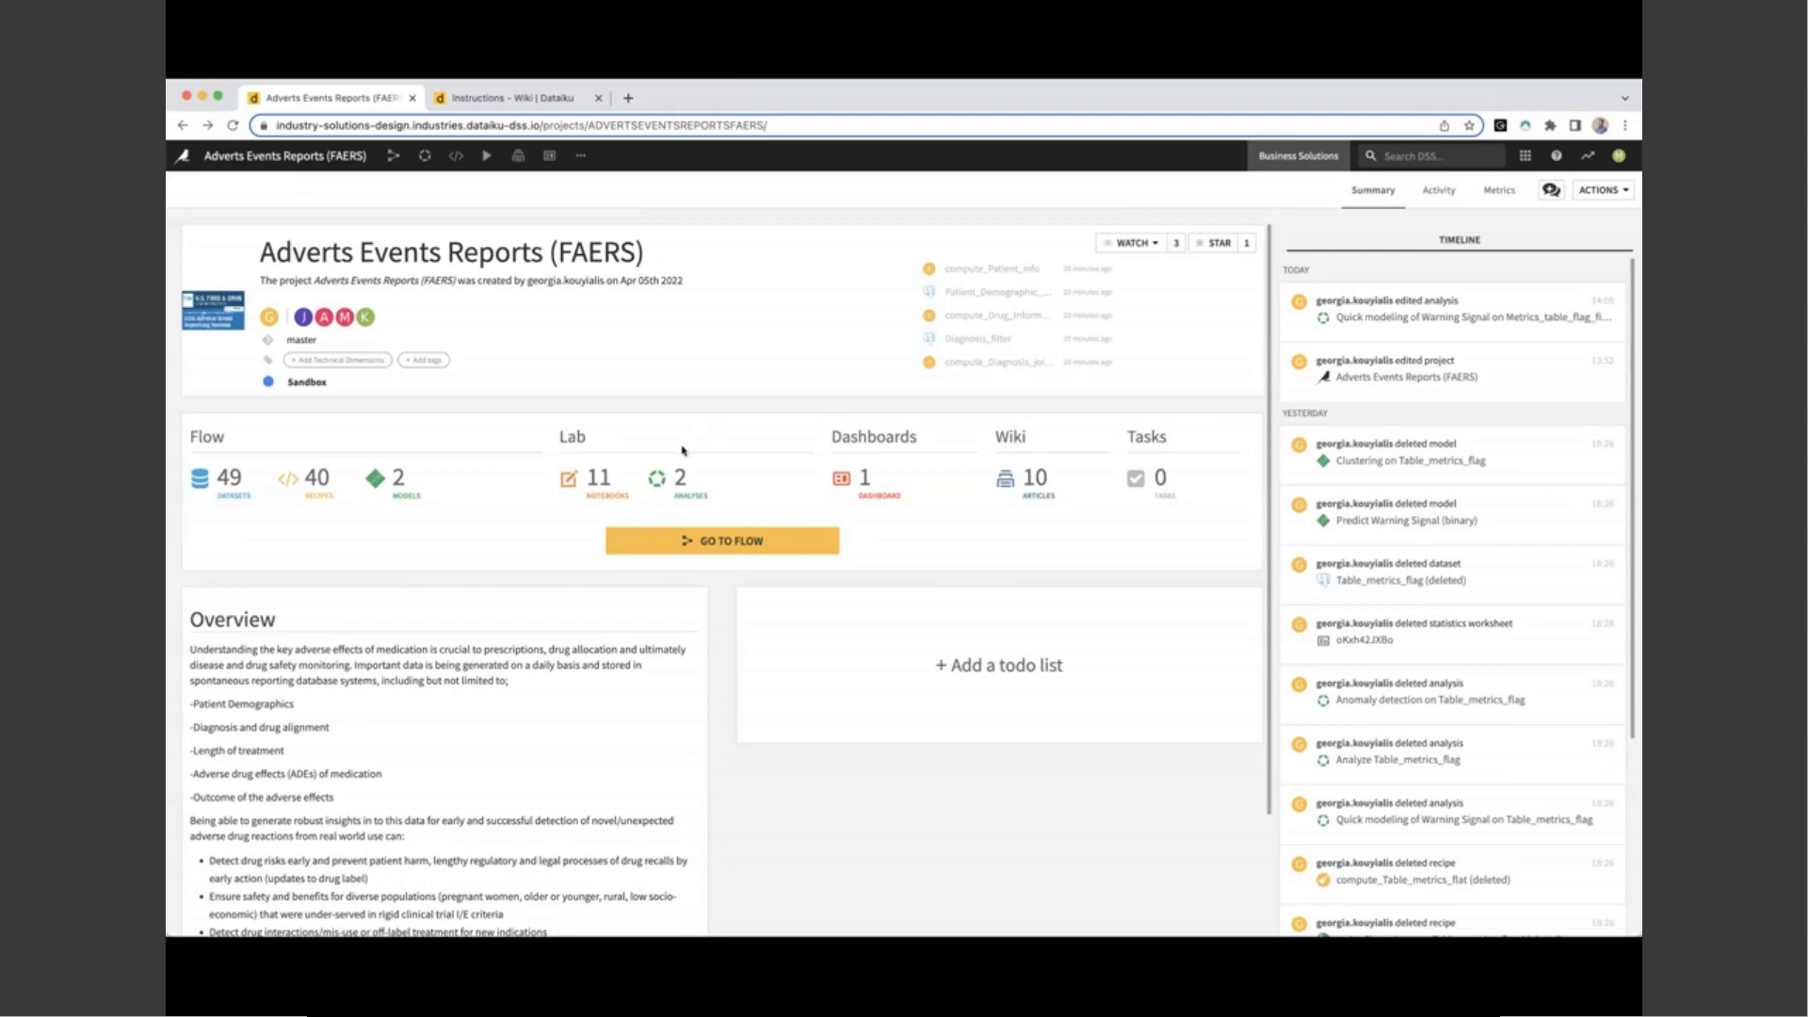
Step: Open the Instructions wiki's Data article and scroll through the seven Kaggle-to-Dataiku dataset mappings
{"action": "left_click", "coordinate": [488, 97]}
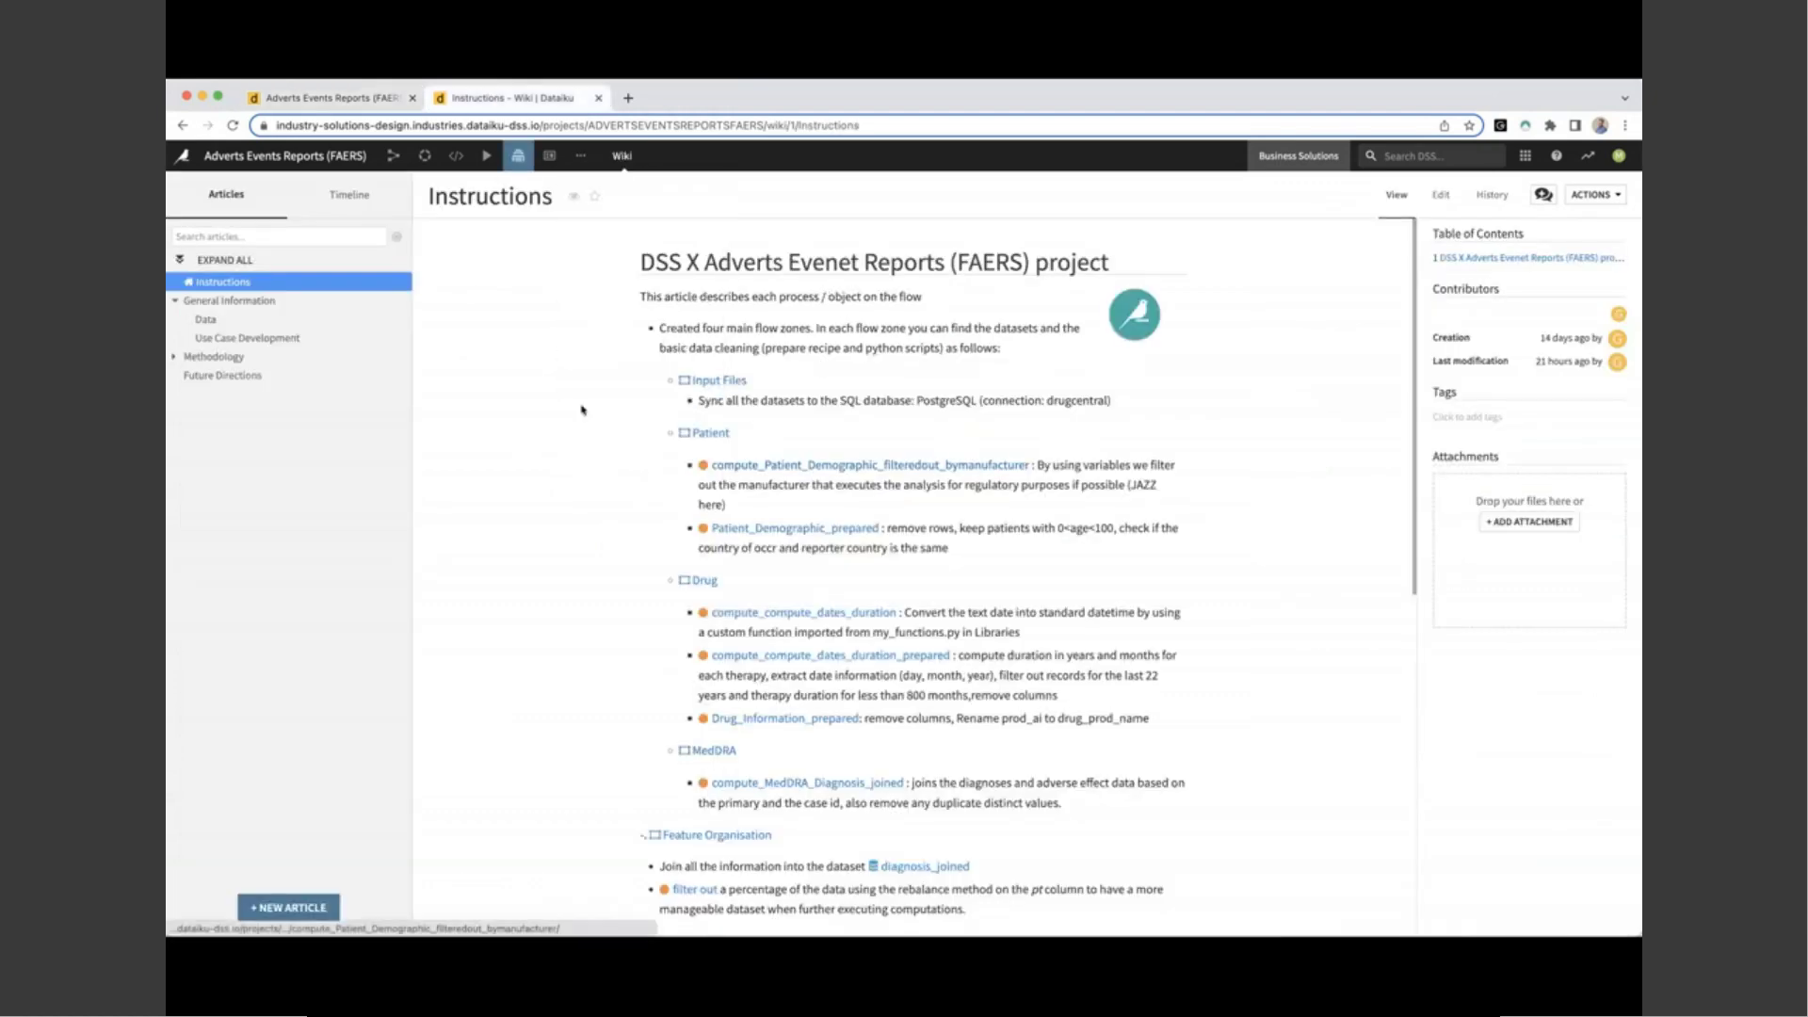
{"action": "left_click", "coordinate": [304, 322]}
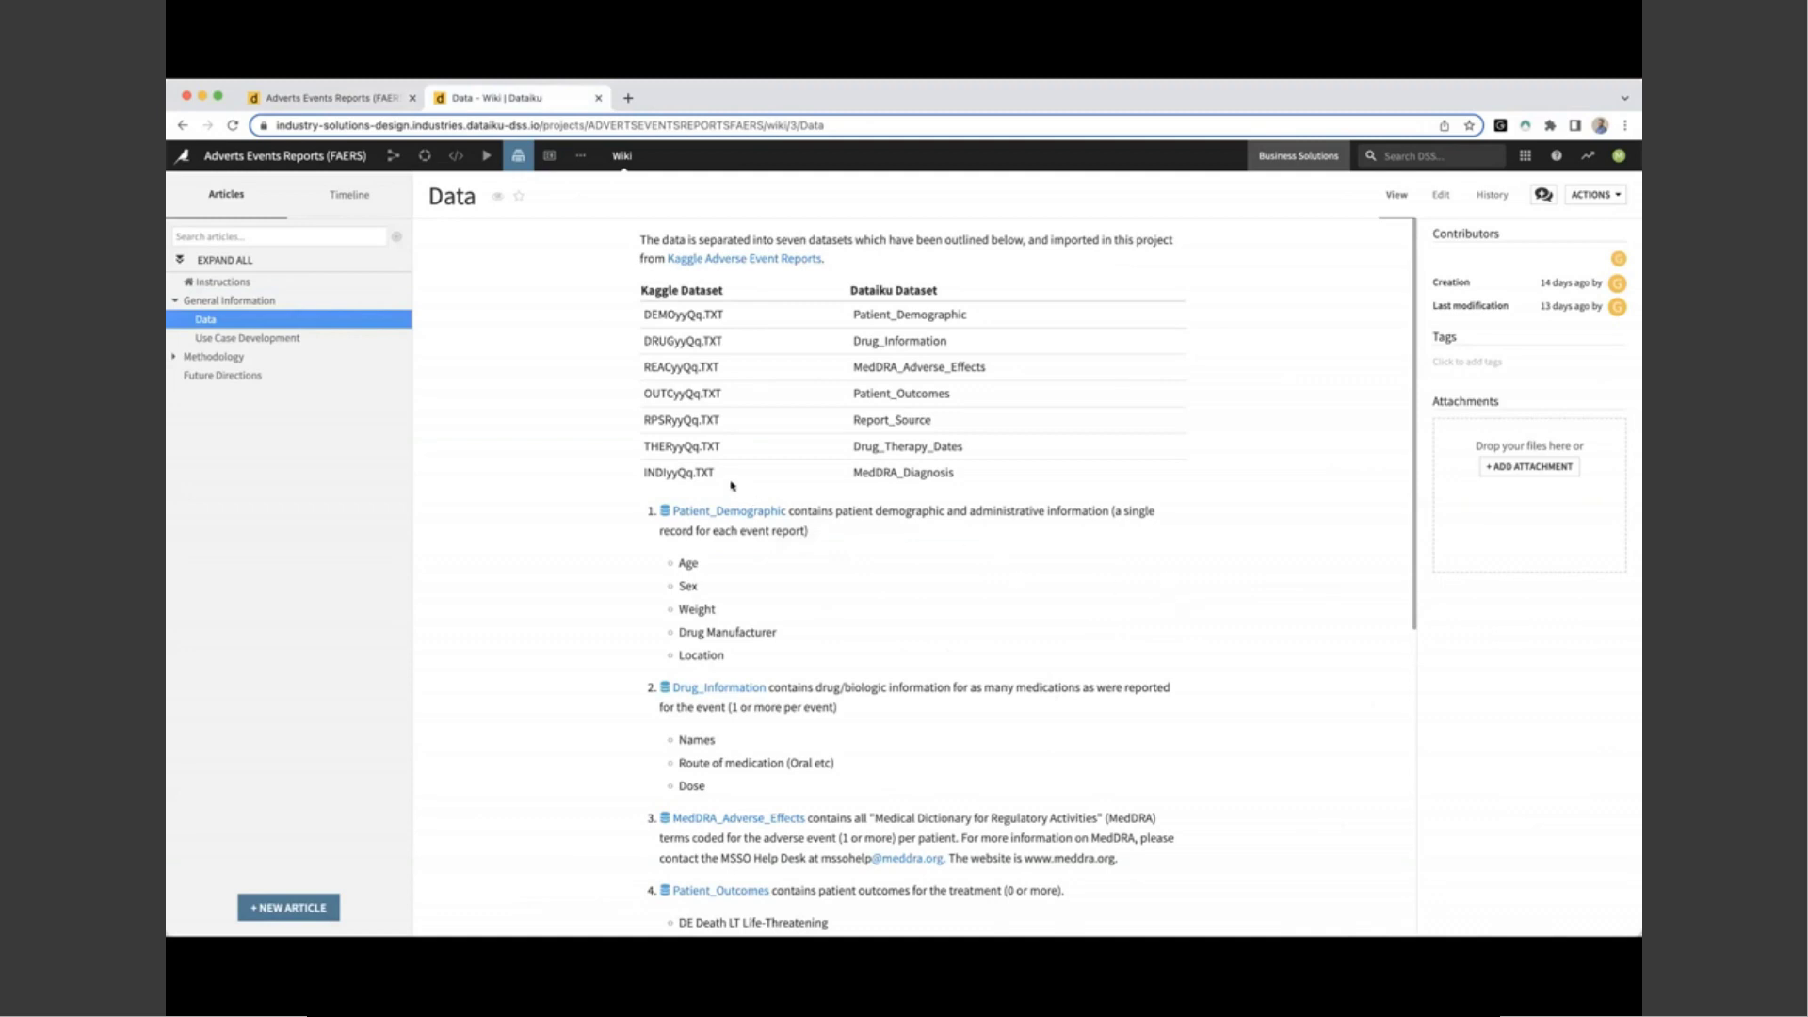
{"action": "scroll", "coordinate": [939, 572], "scroll_direction": "down", "scroll_amount": 3}
{"action": "scroll", "coordinate": [939, 571], "scroll_direction": "down", "scroll_amount": 3}
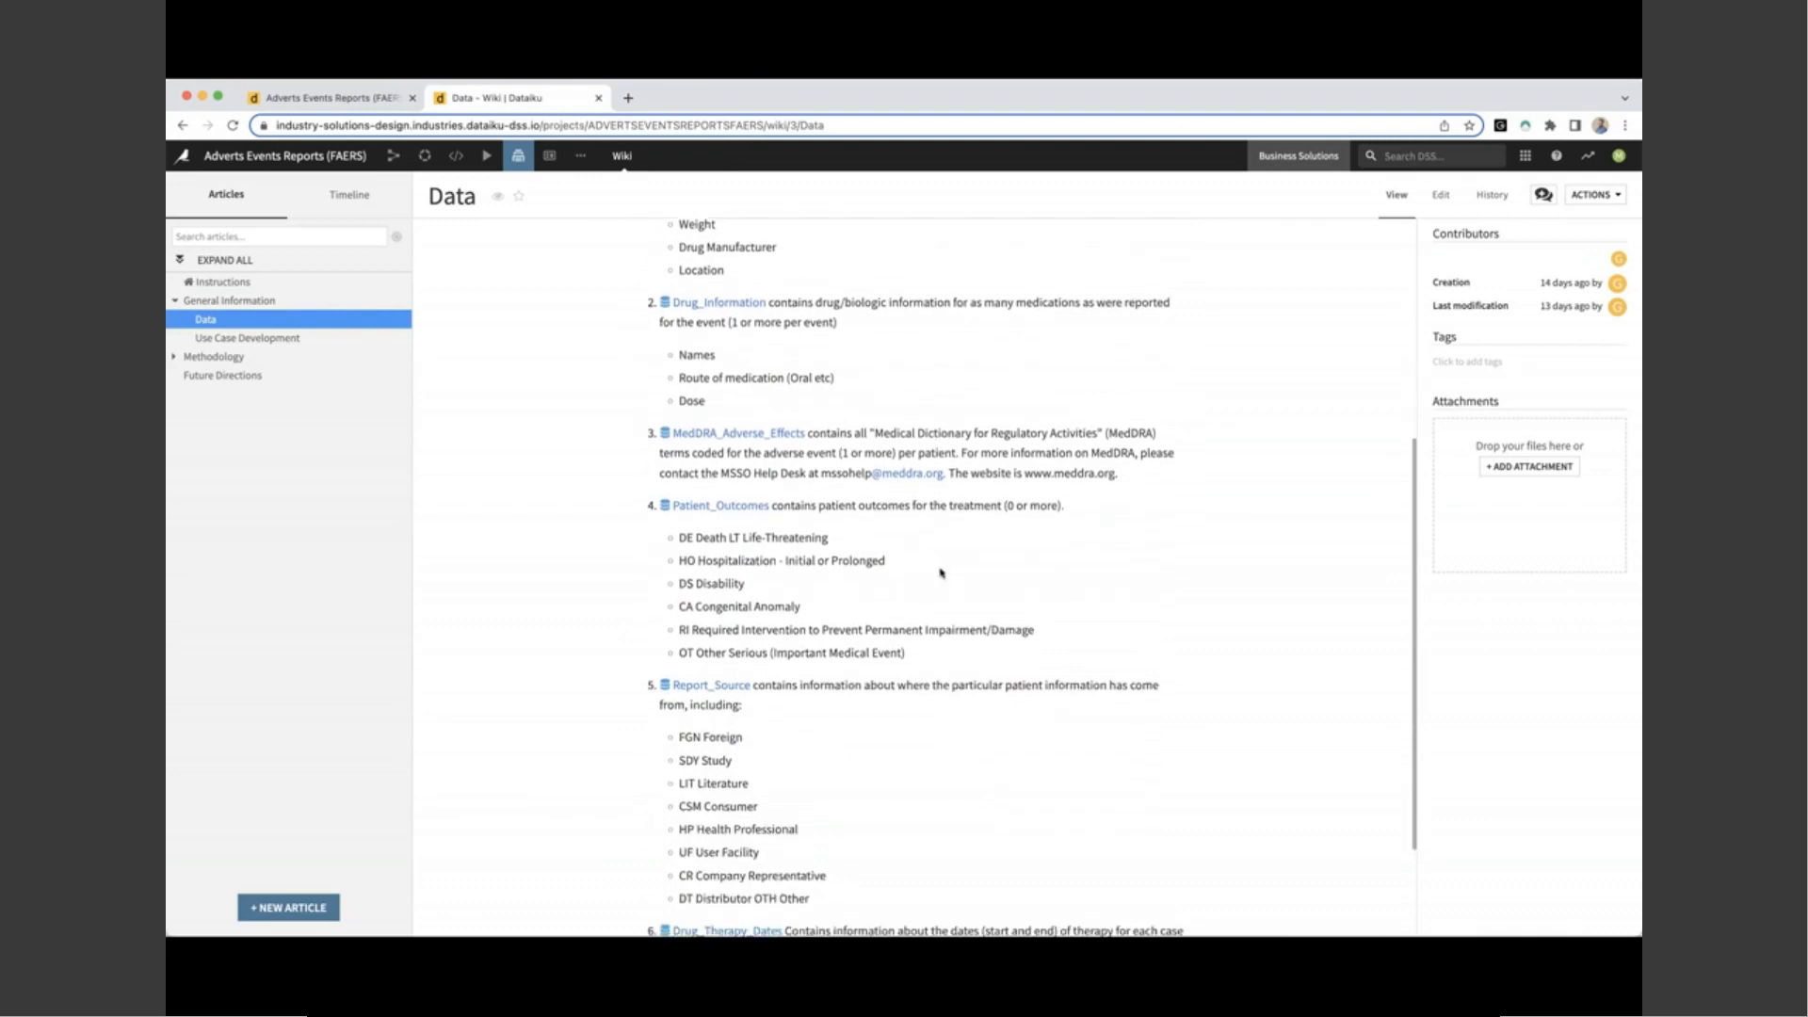
{"action": "scroll", "coordinate": [885, 508], "scroll_direction": "up", "scroll_amount": 5}
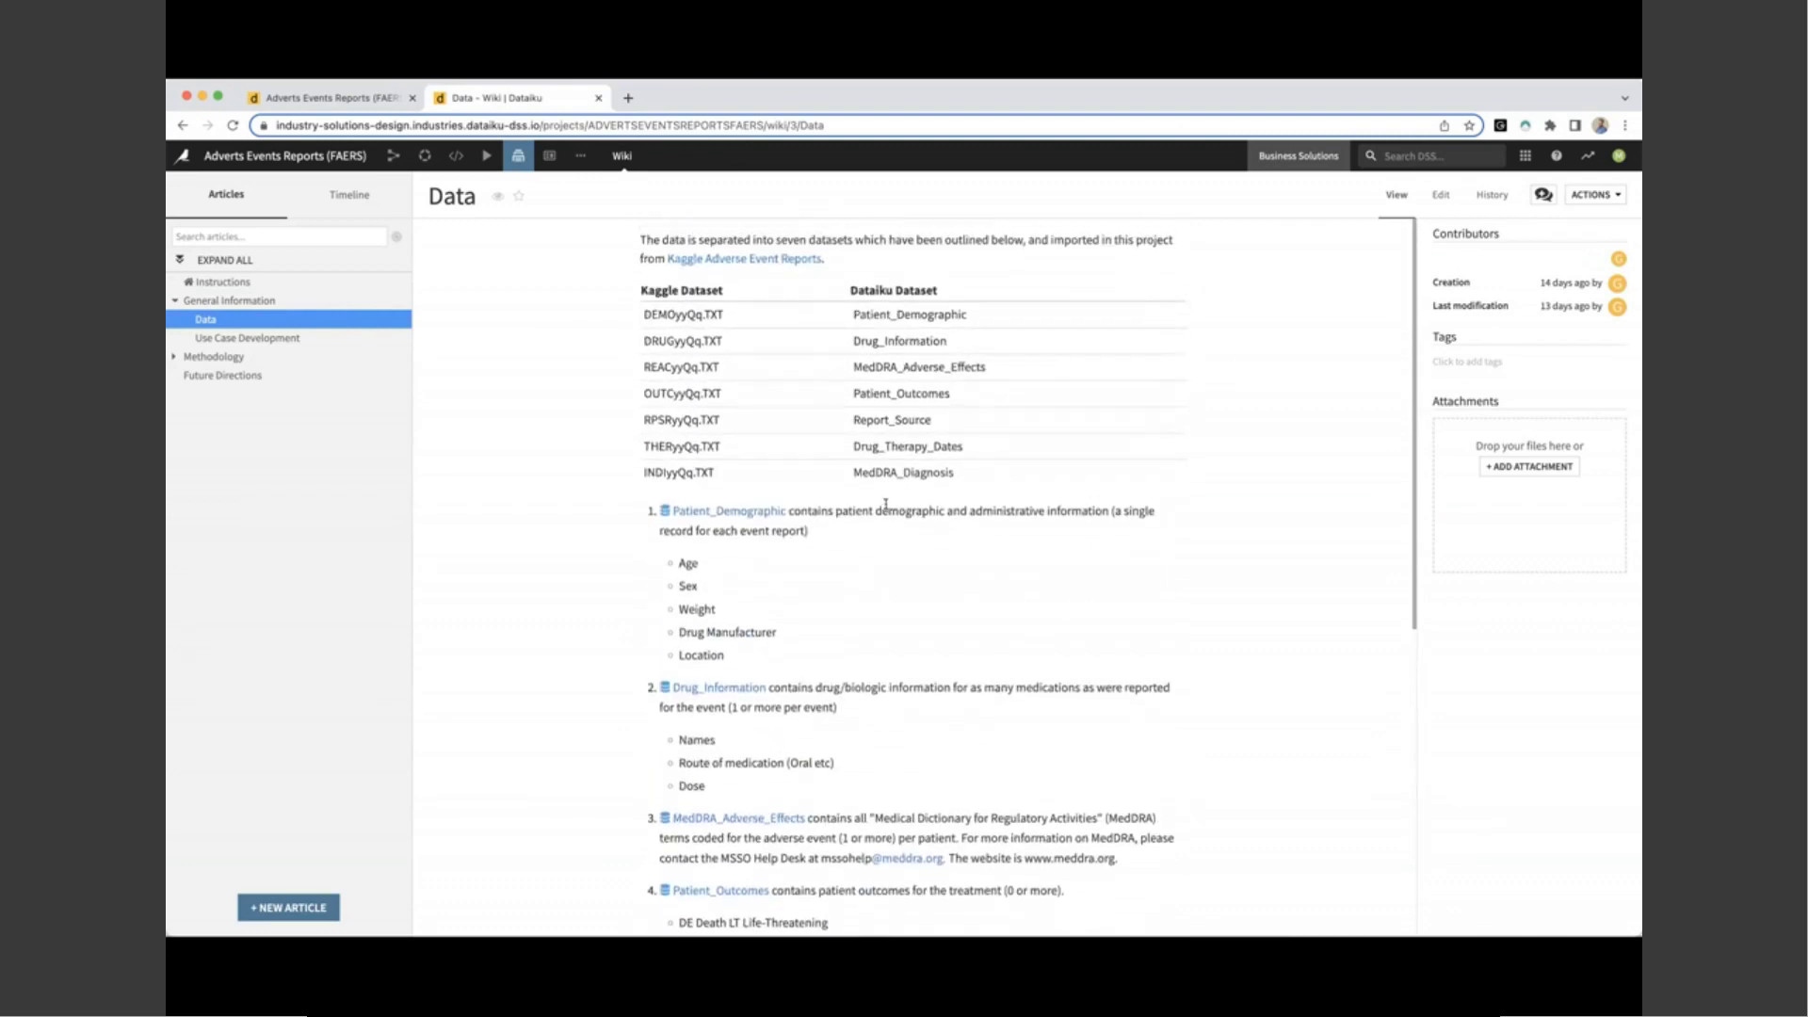
Step: Open the Input Files flow zone (15 datasets, 7 recipes) and highlight the Patient_Outcomes pipeline
{"action": "key", "text": "g"}
{"action": "key", "text": "f"}
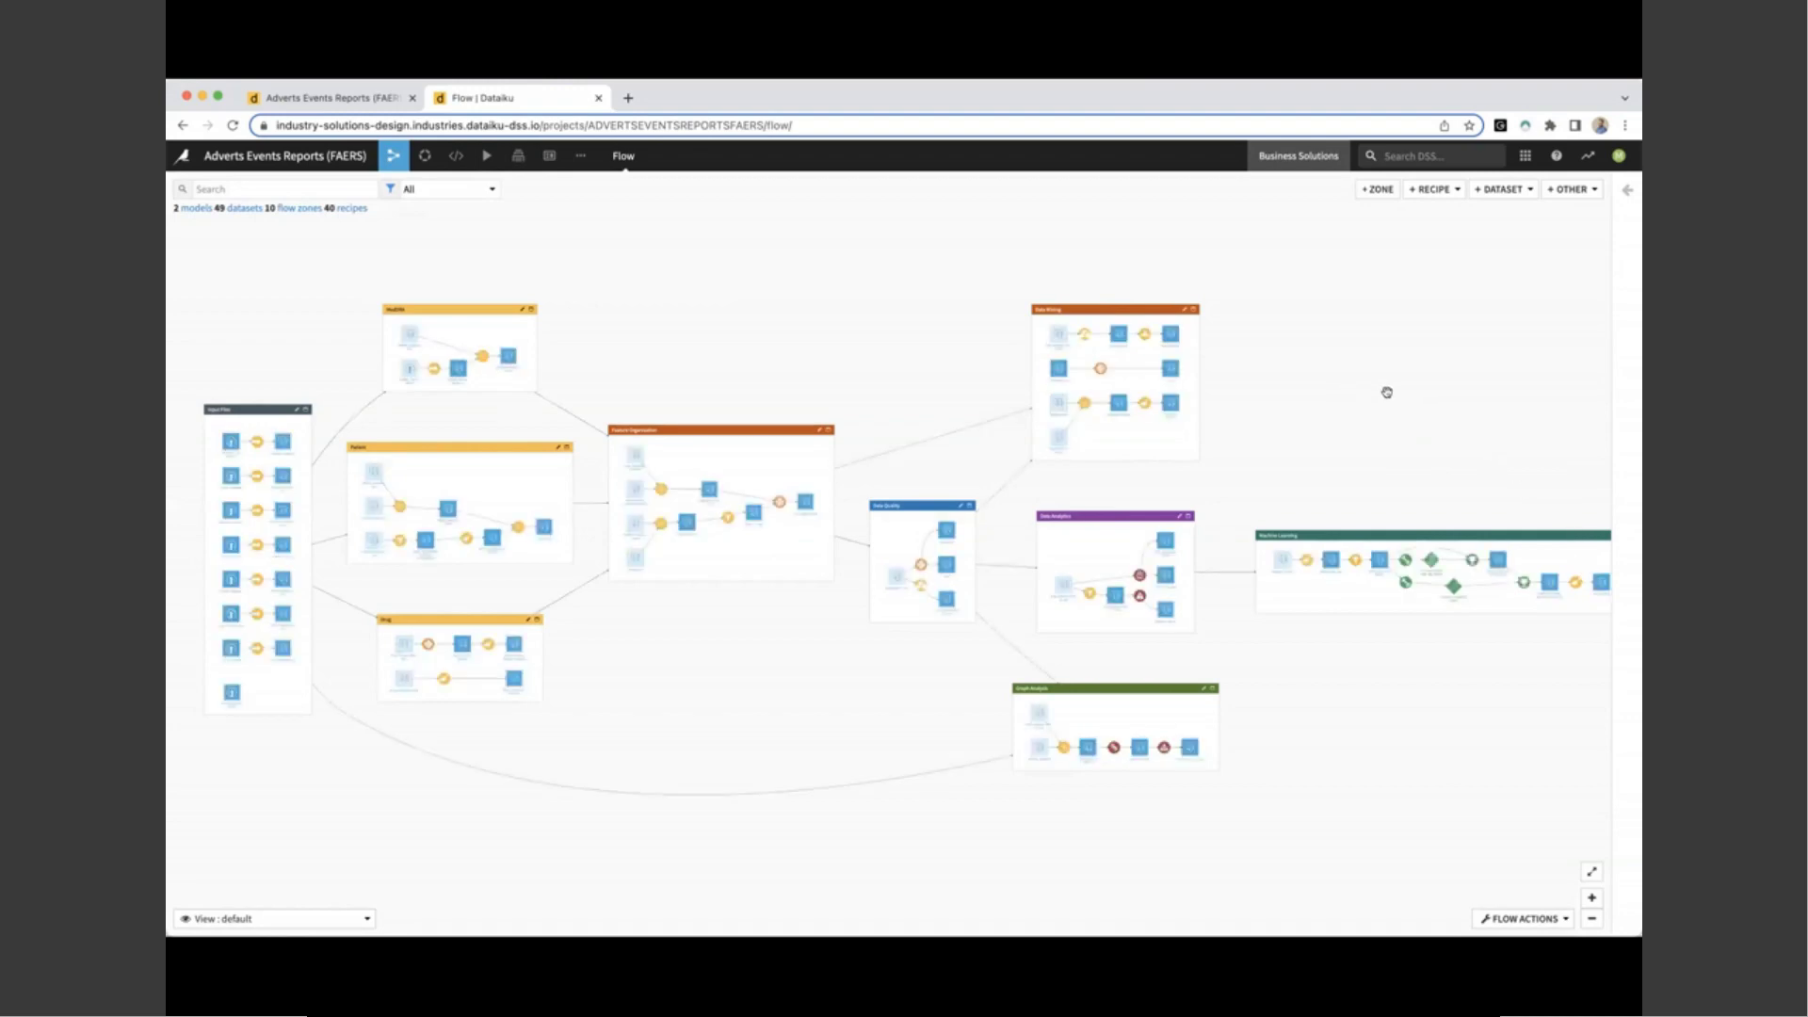
{"action": "double_click", "coordinate": [269, 415]}
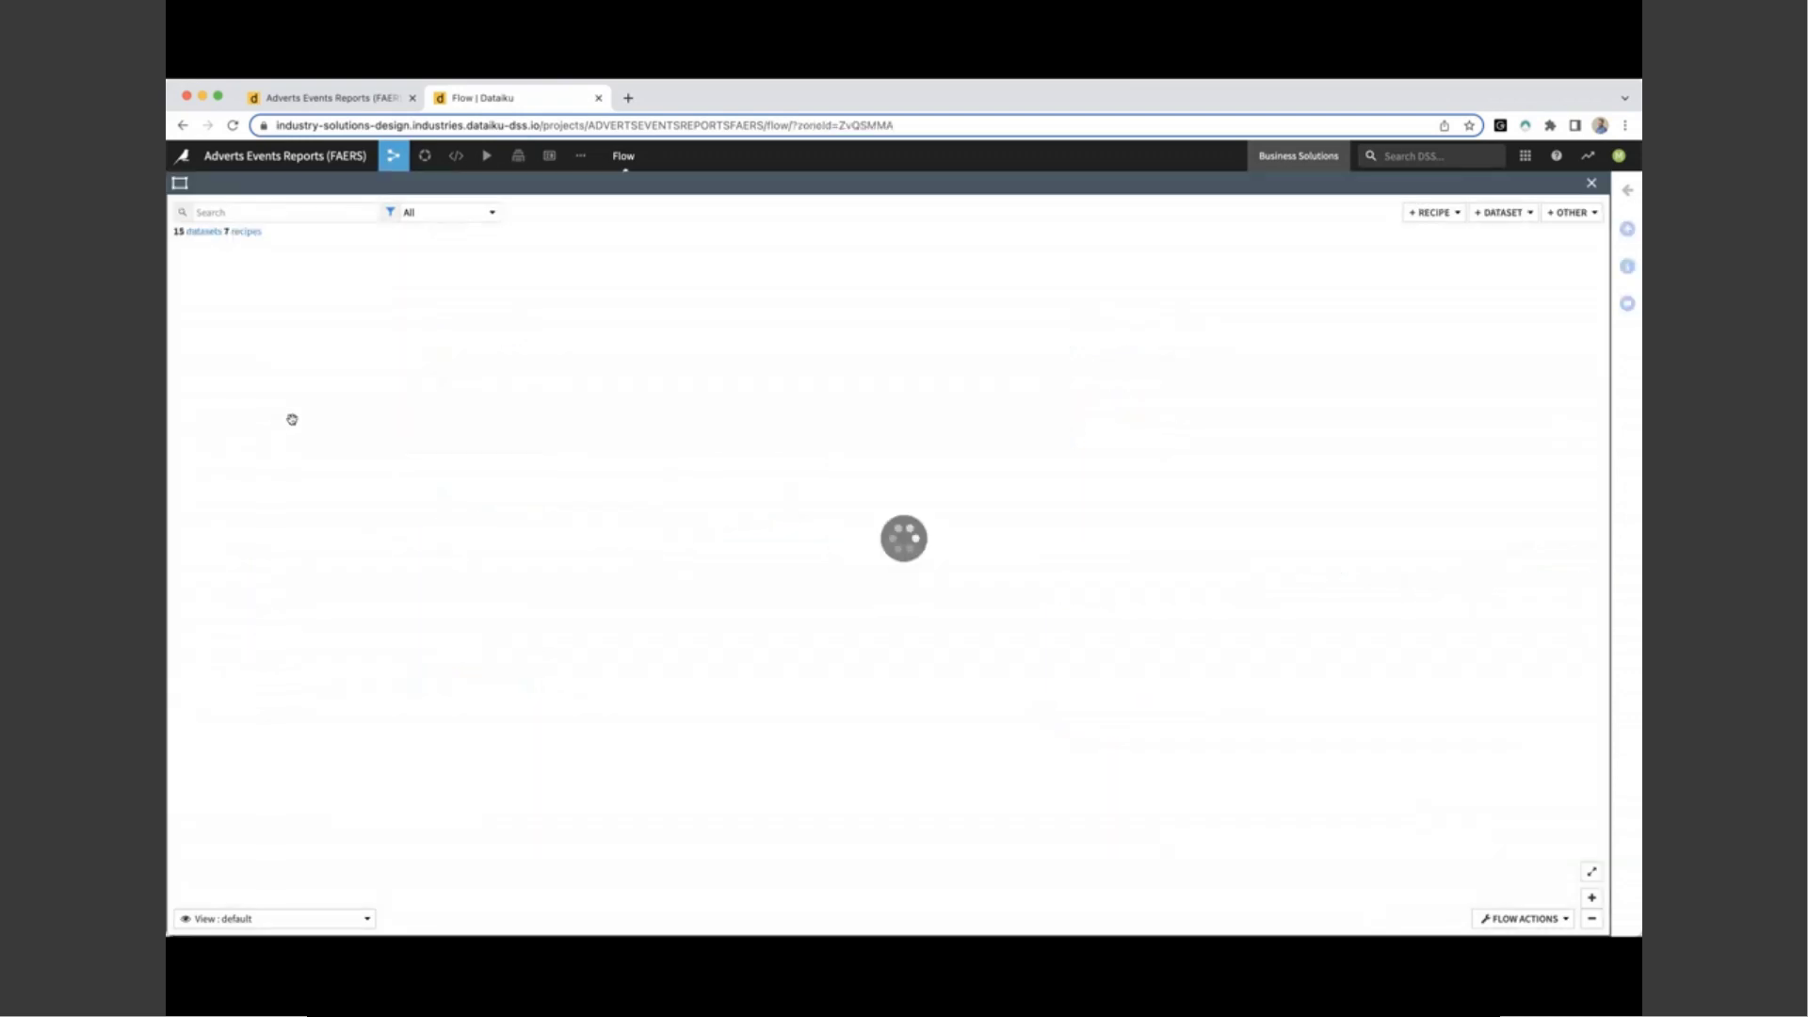
{"action": "left_click", "coordinate": [1093, 442]}
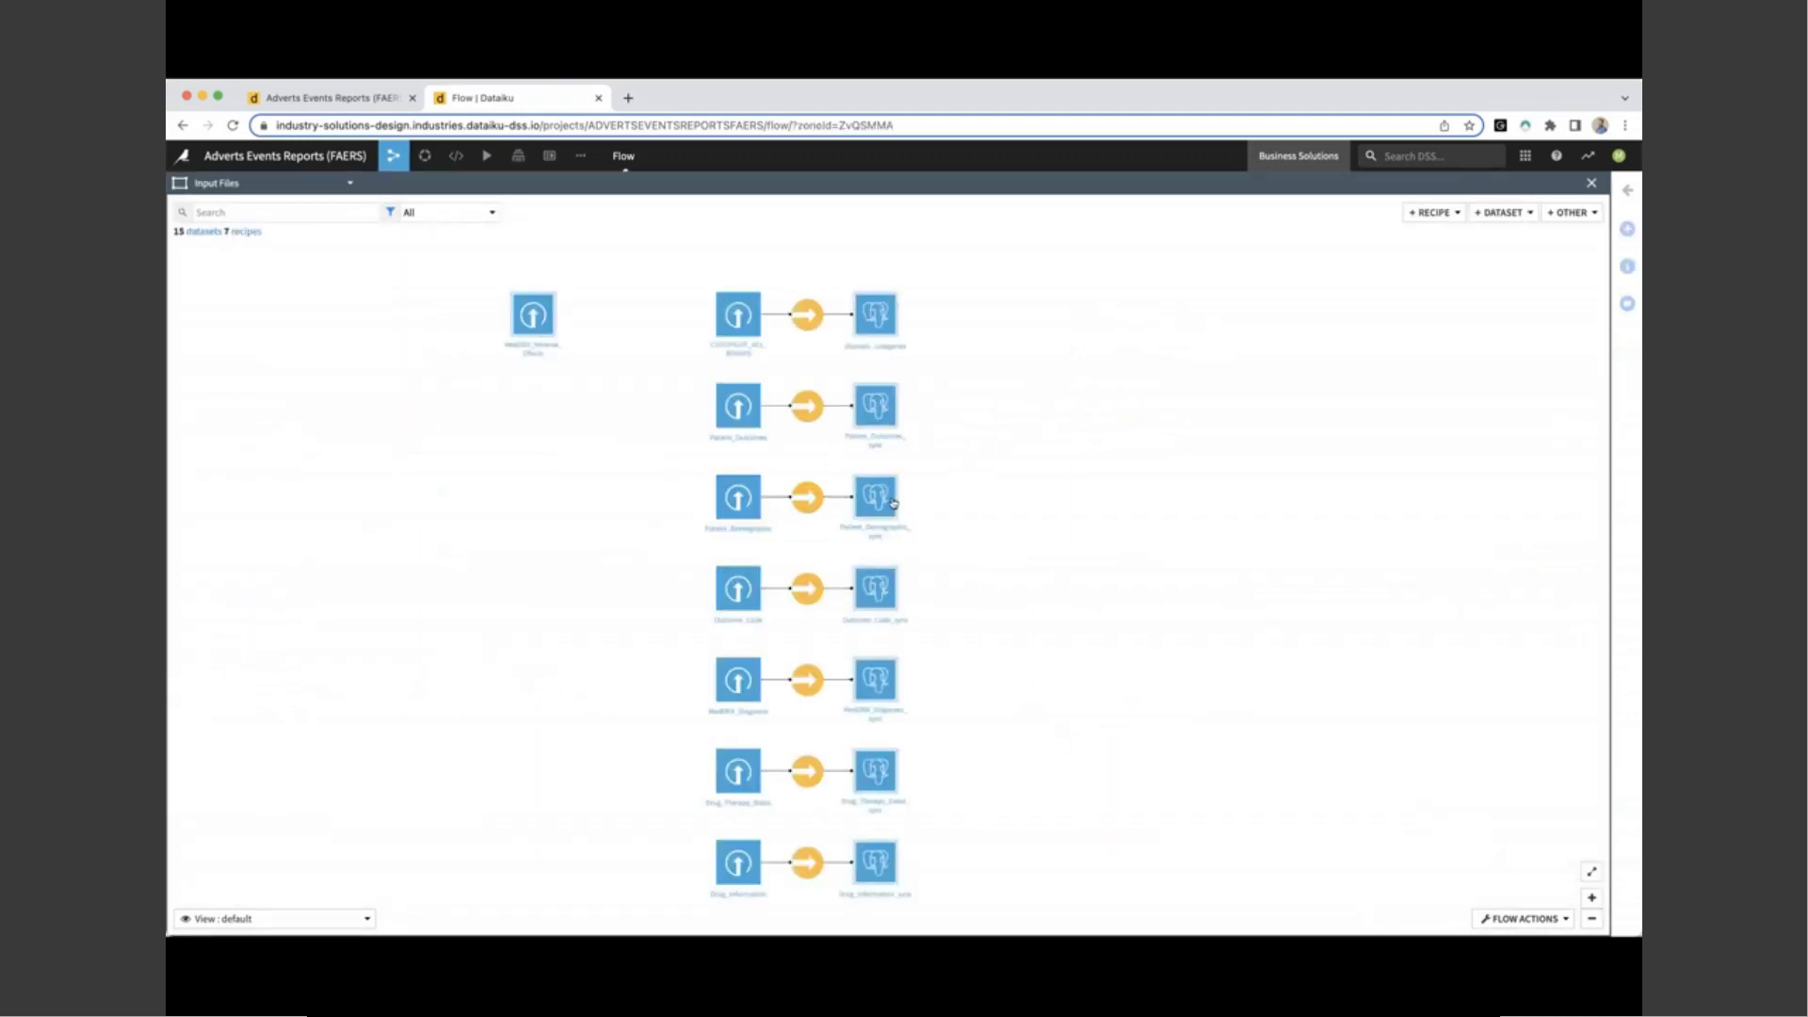
{"action": "left_click", "coordinate": [738, 406], "text": "ctrl"}
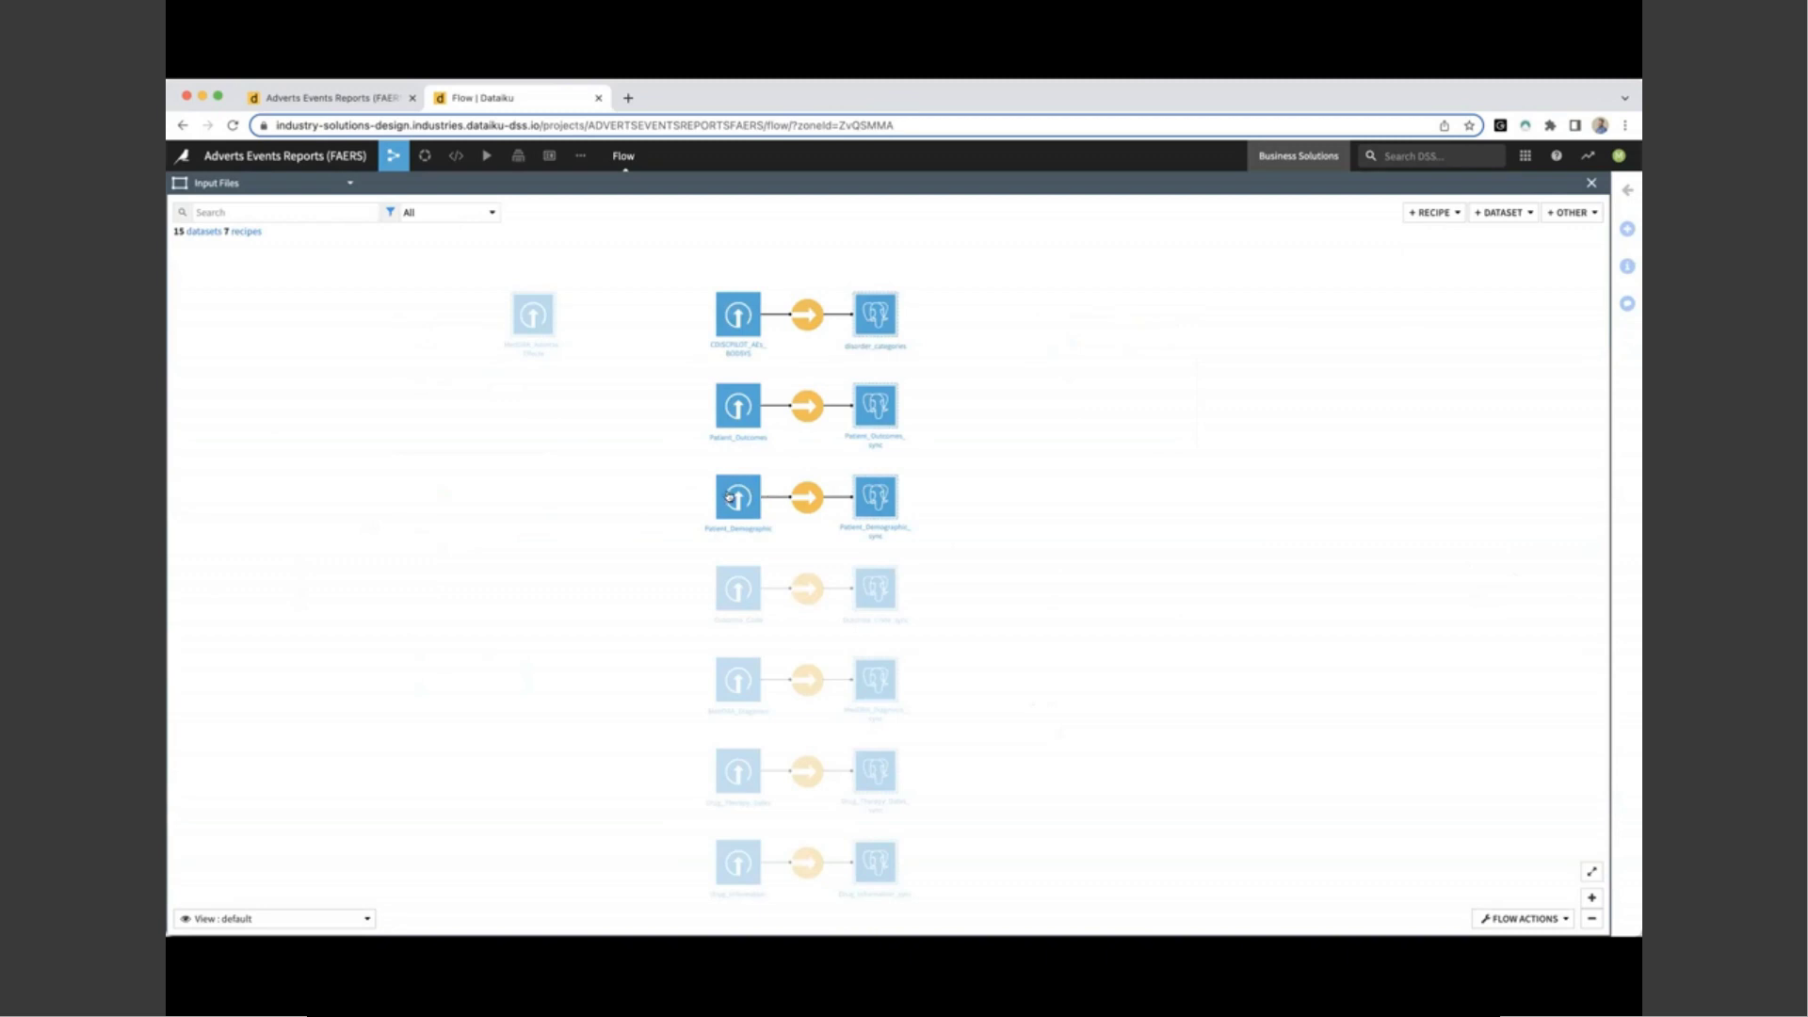
Step: Open Patient_Demographic's 10000-row sample with columns like primaryid, caseid, event_dt and age
{"action": "double_click", "coordinate": [730, 498]}
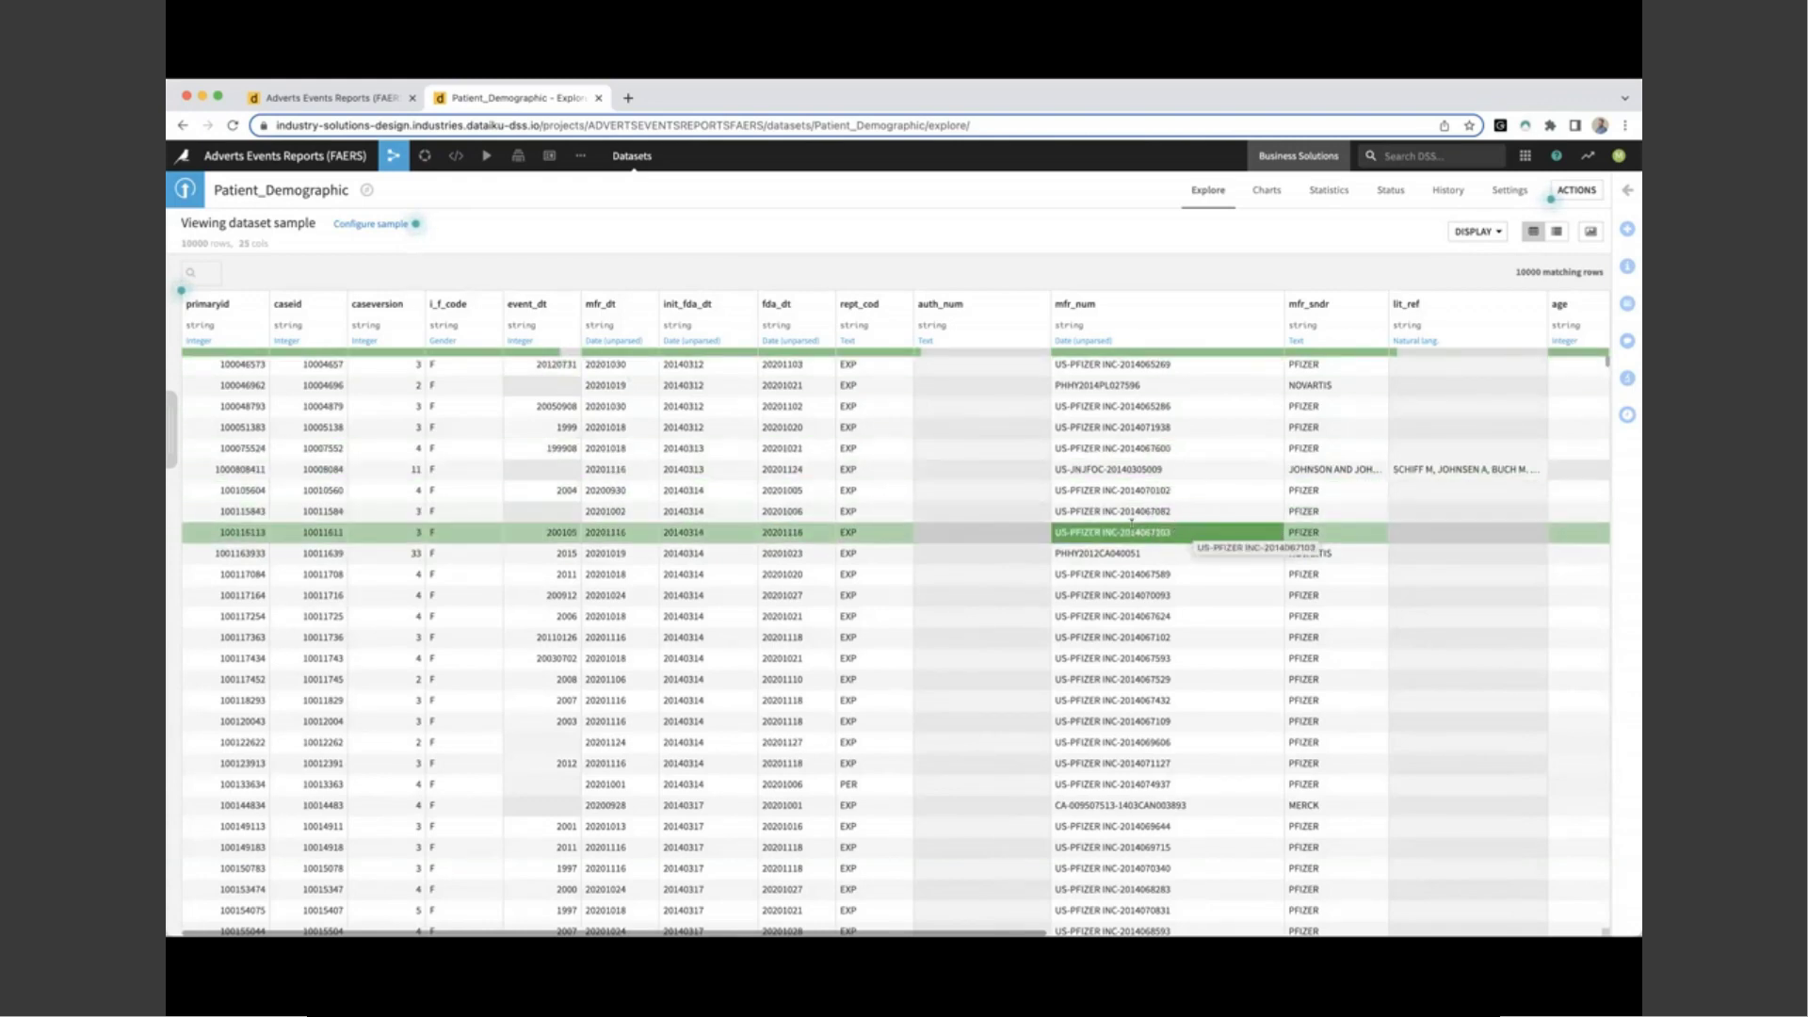
Step: In the Patient zone, open compute_Patient_Outcomes_joined, the Left Join of Patient_Outcomes_sync and Outcome_Code_sync on outc_cod
{"action": "key", "text": "g"}
{"action": "key", "text": "f"}
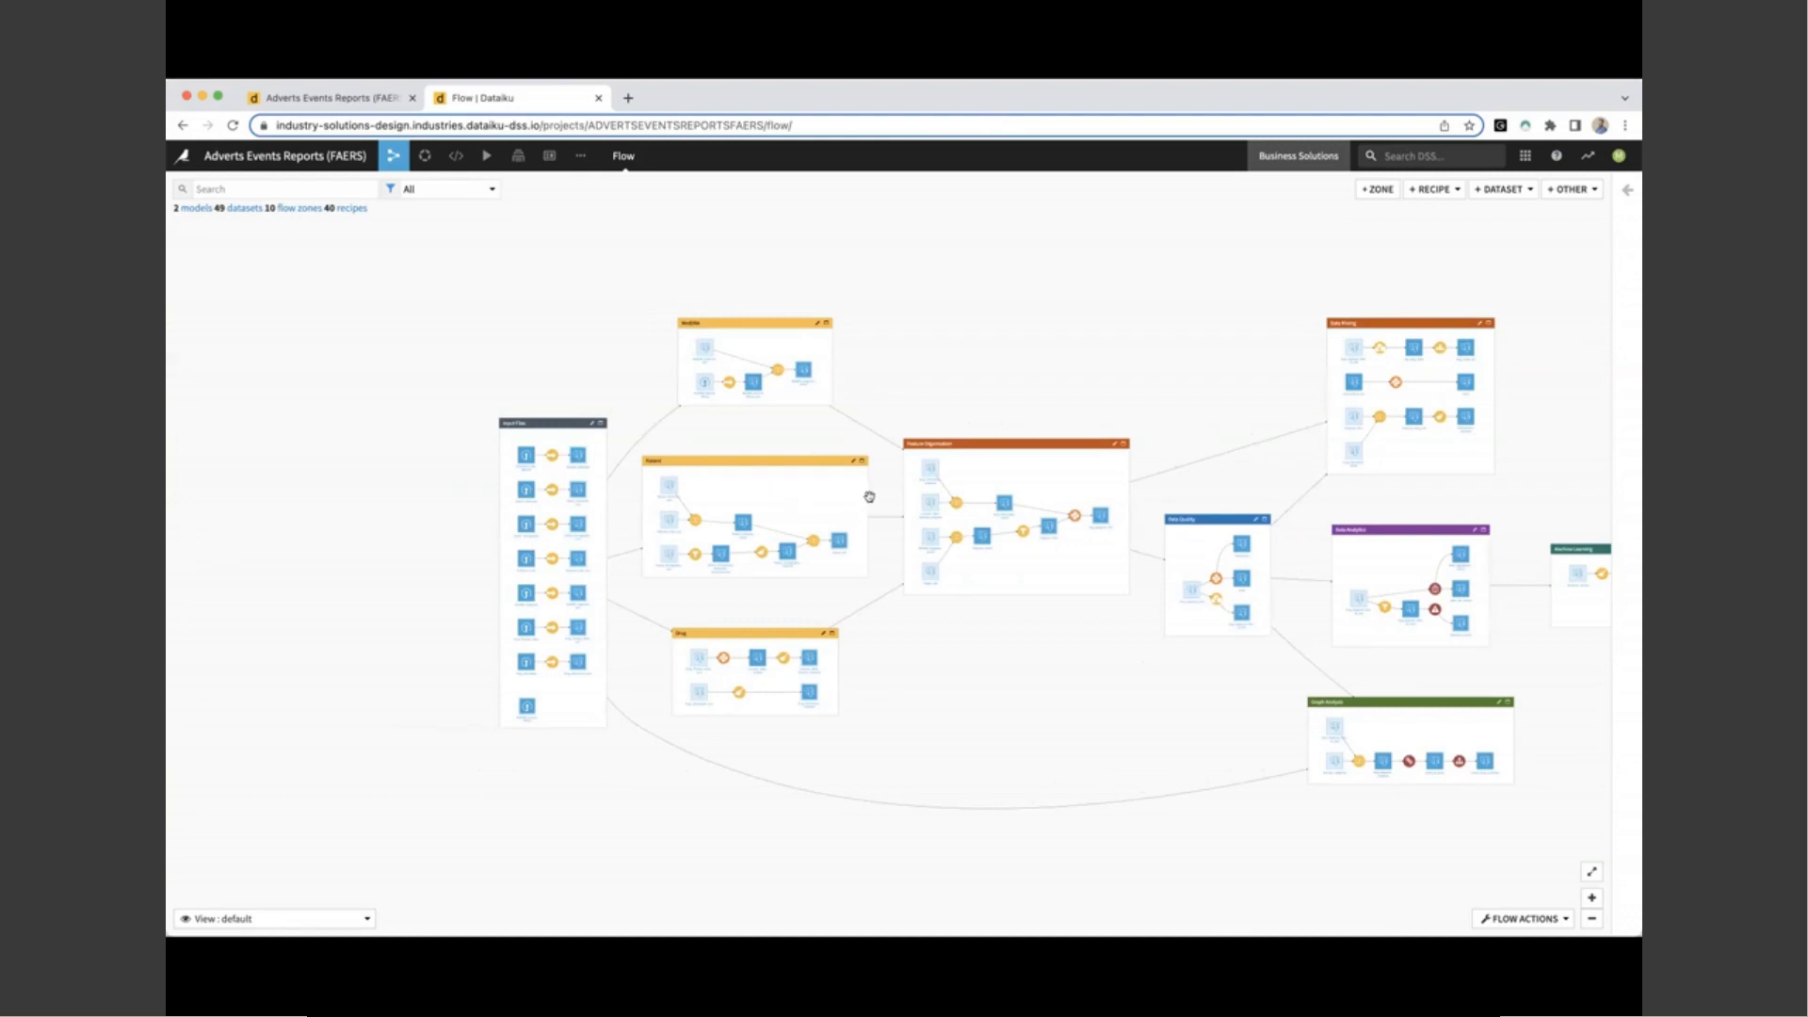
{"action": "double_click", "coordinate": [722, 464]}
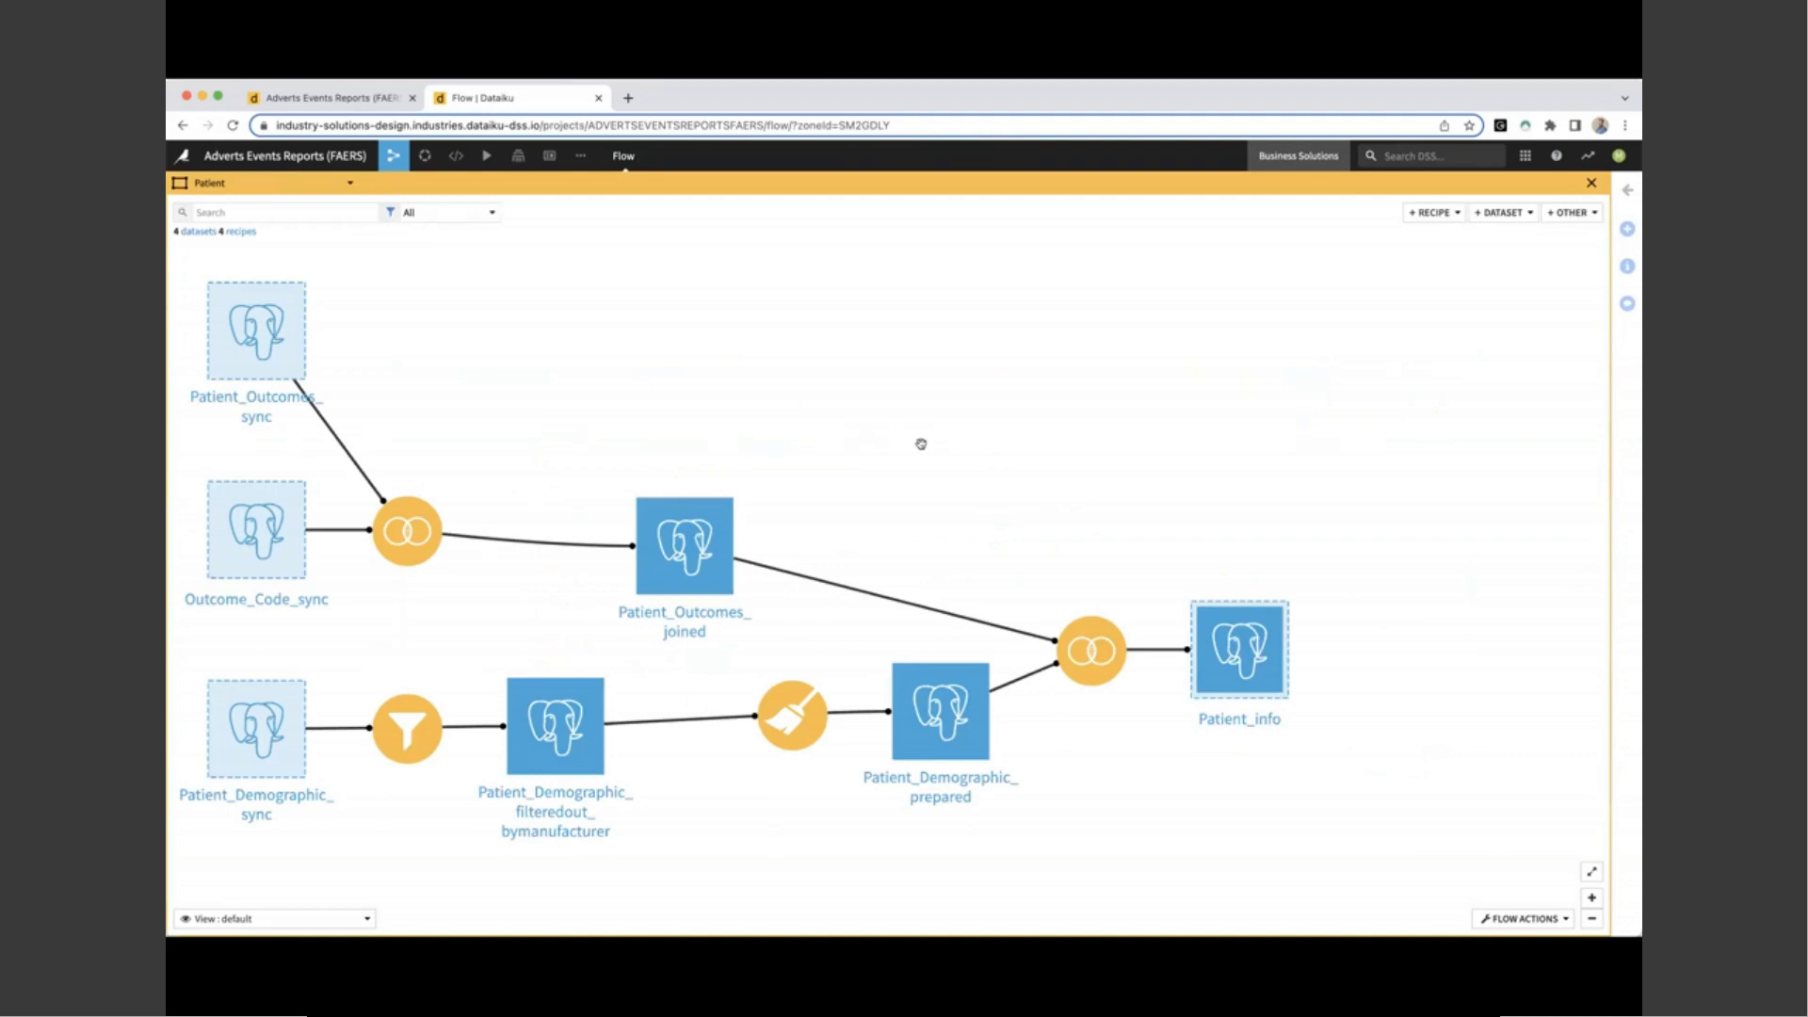
{"action": "double_click", "coordinate": [399, 536]}
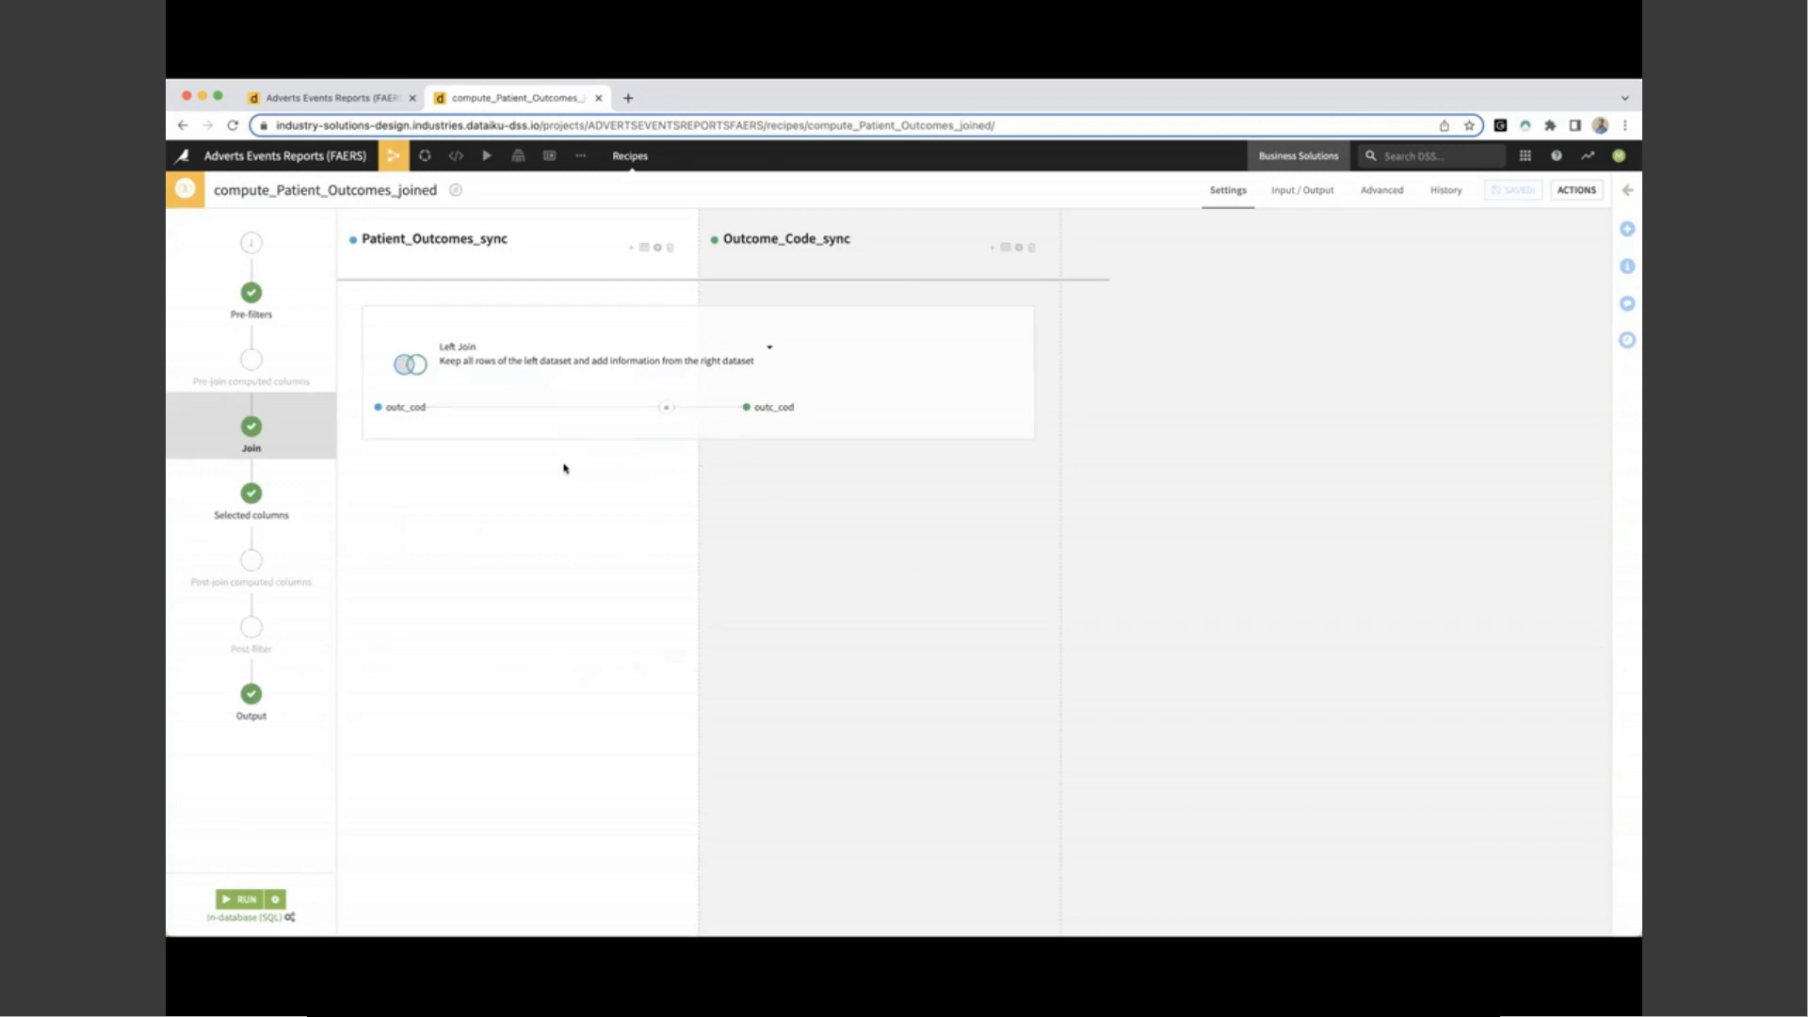
Step: Check the join's kept columns, then open the 10000-row Patient_Outcomes_joined output with outcome_meaning
{"action": "left_click", "coordinate": [298, 491]}
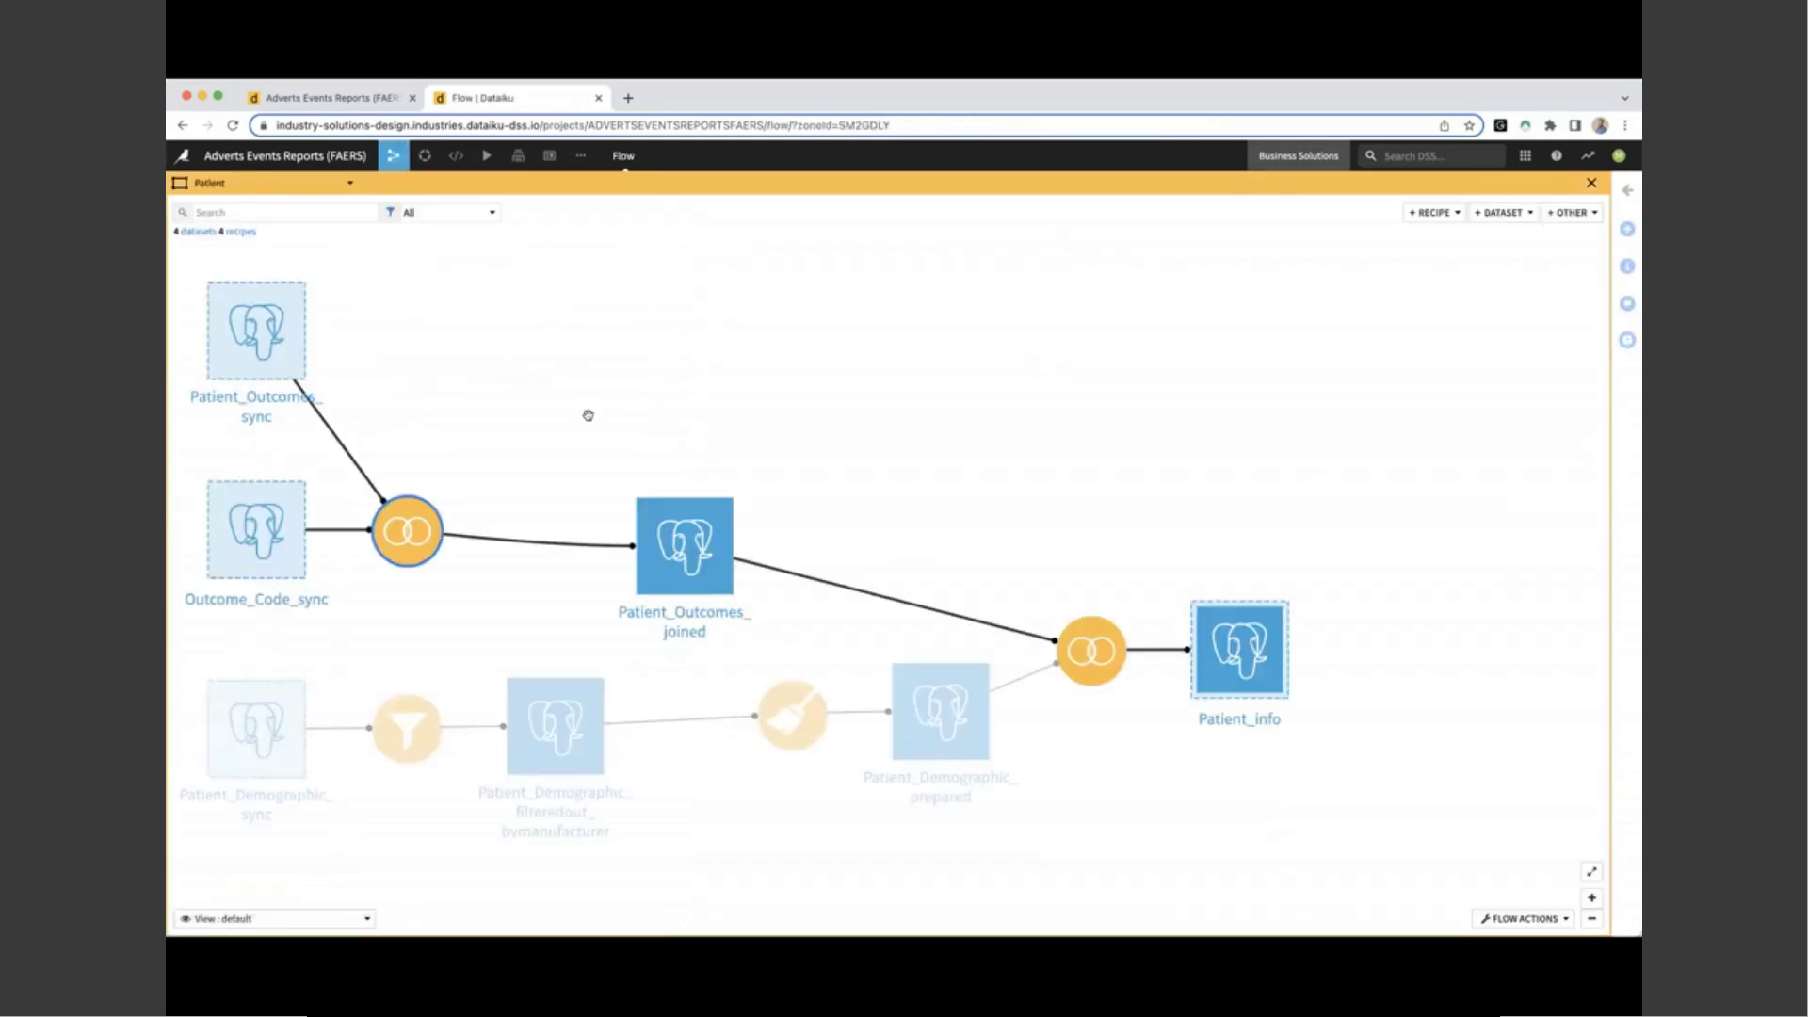
{"action": "double_click", "coordinate": [666, 541]}
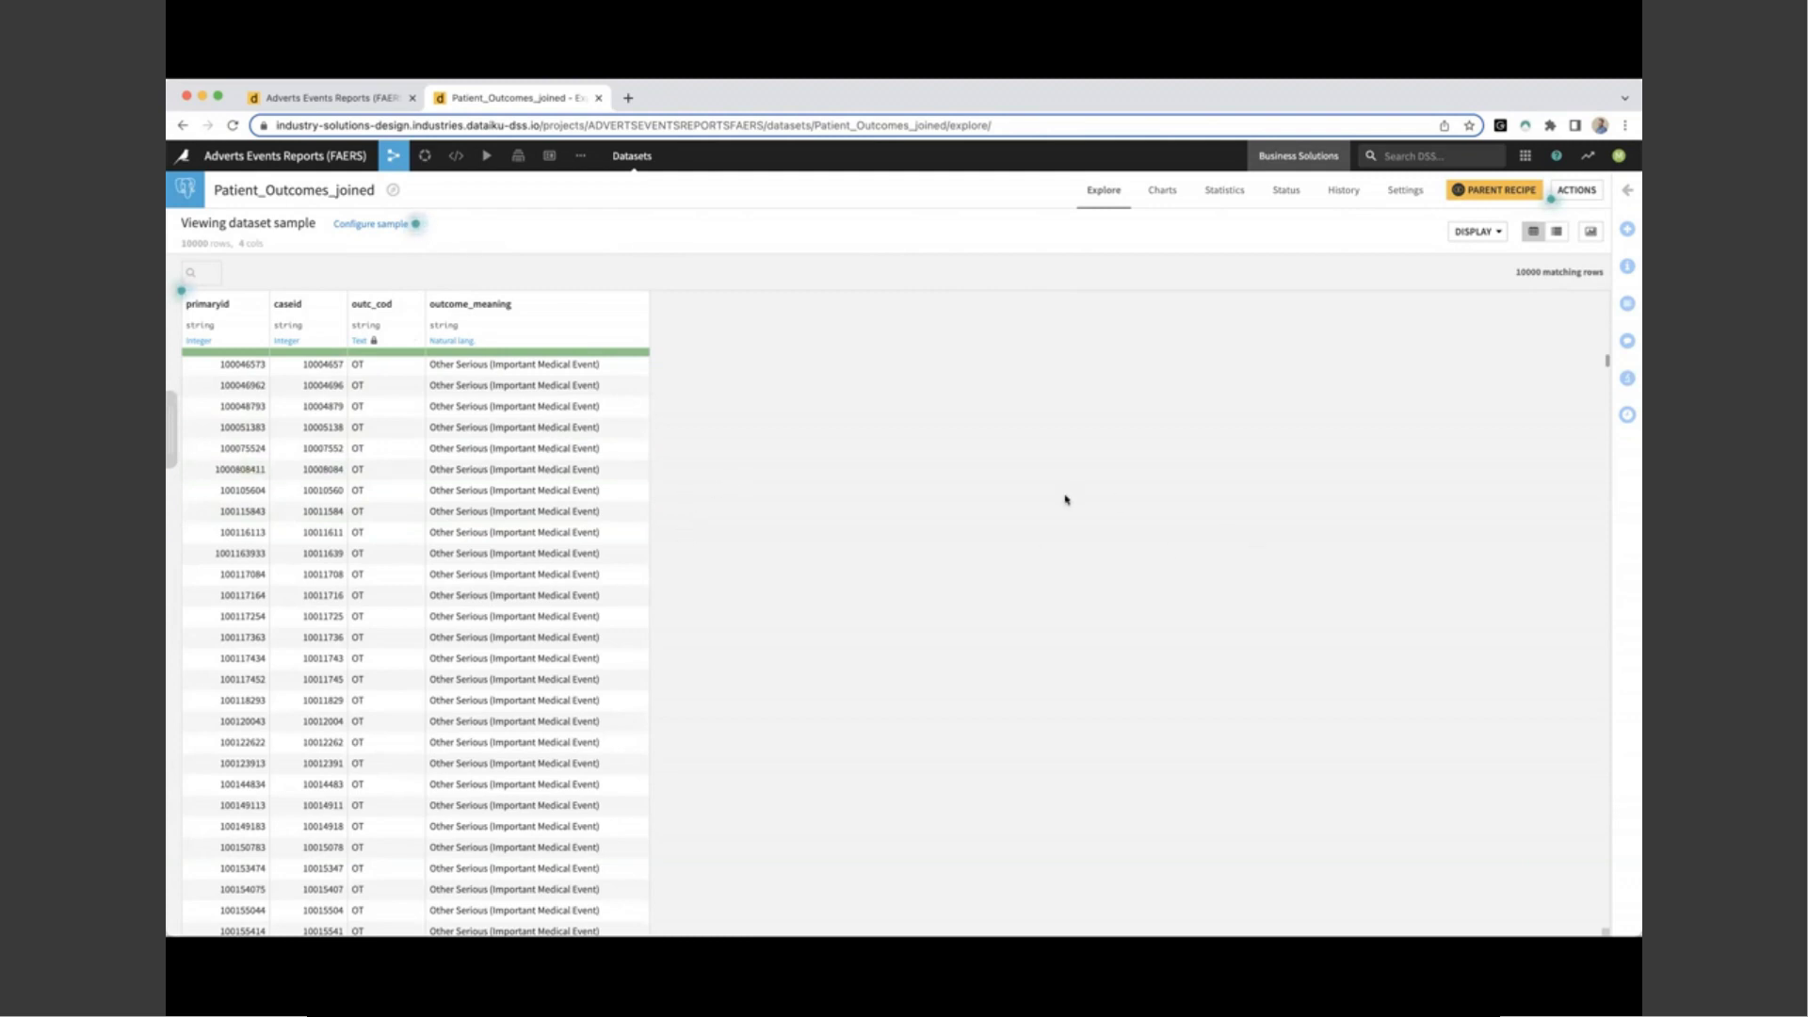
Step: From the Patient zone, open the compute_Patient_Demographic_prepared preparation recipe
{"action": "key", "text": "g"}
{"action": "key", "text": "f"}
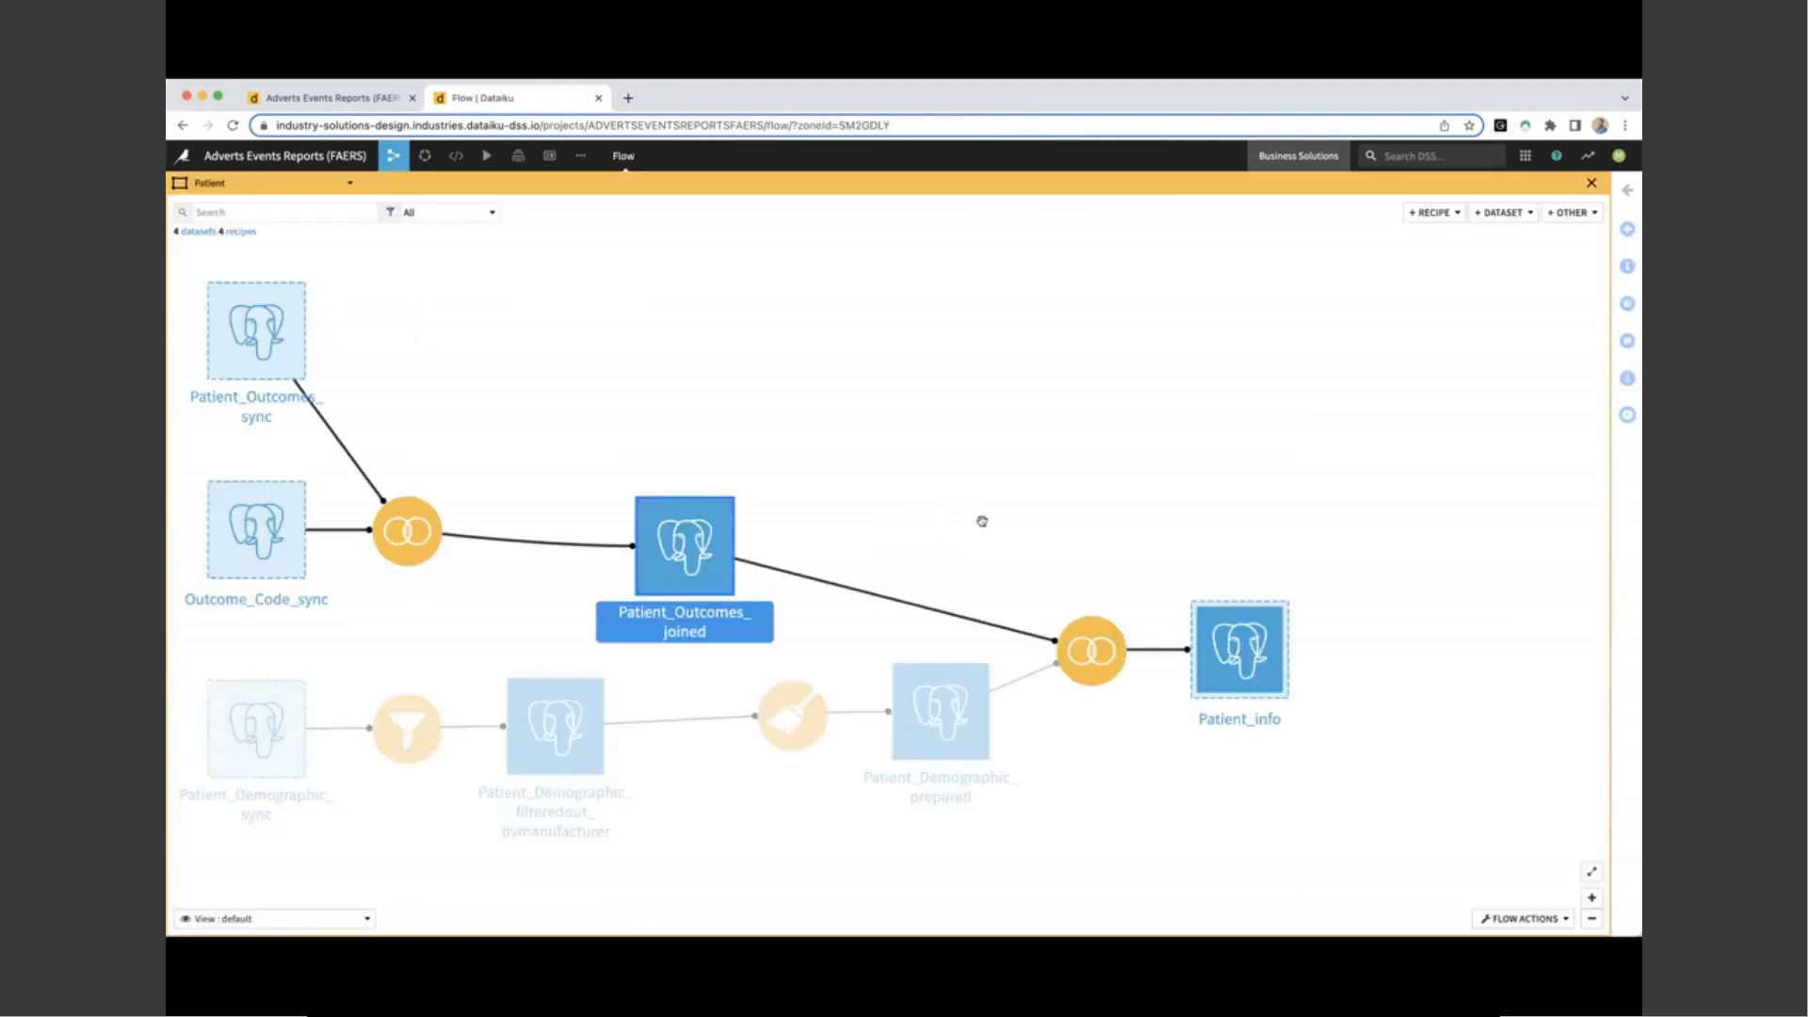
{"action": "left_click", "coordinate": [1099, 538]}
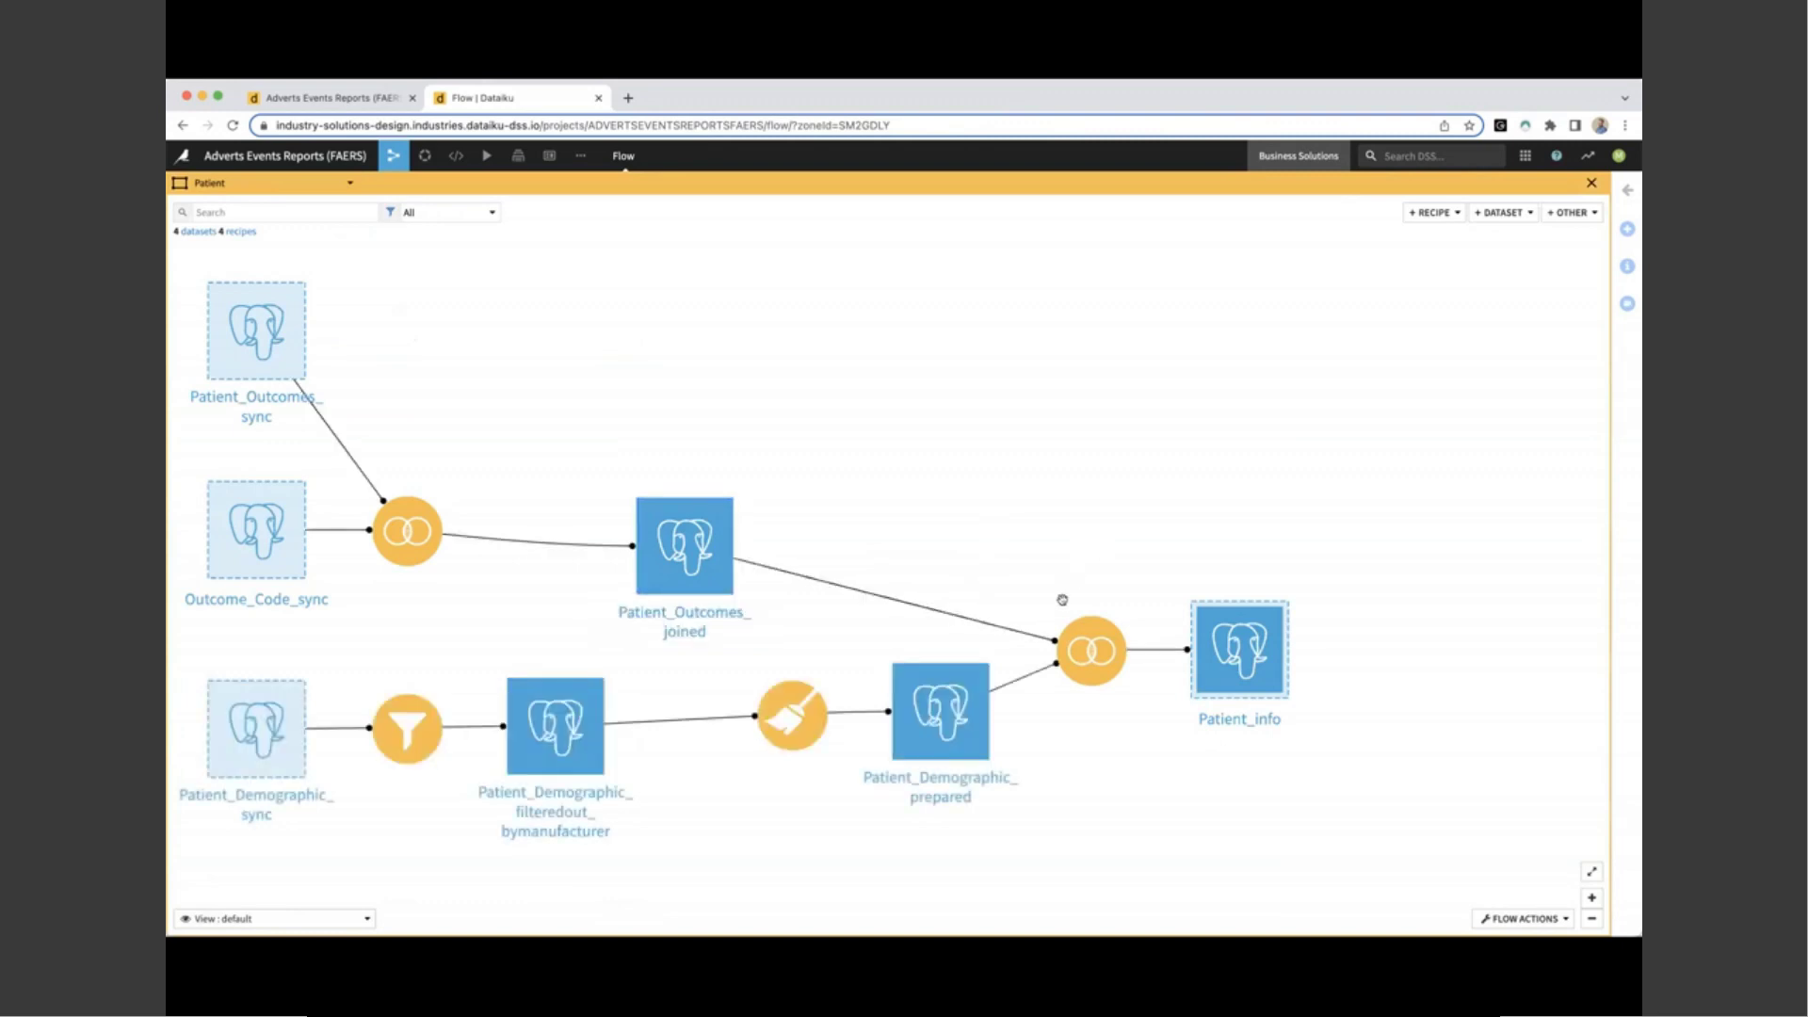
{"action": "double_click", "coordinate": [791, 719]}
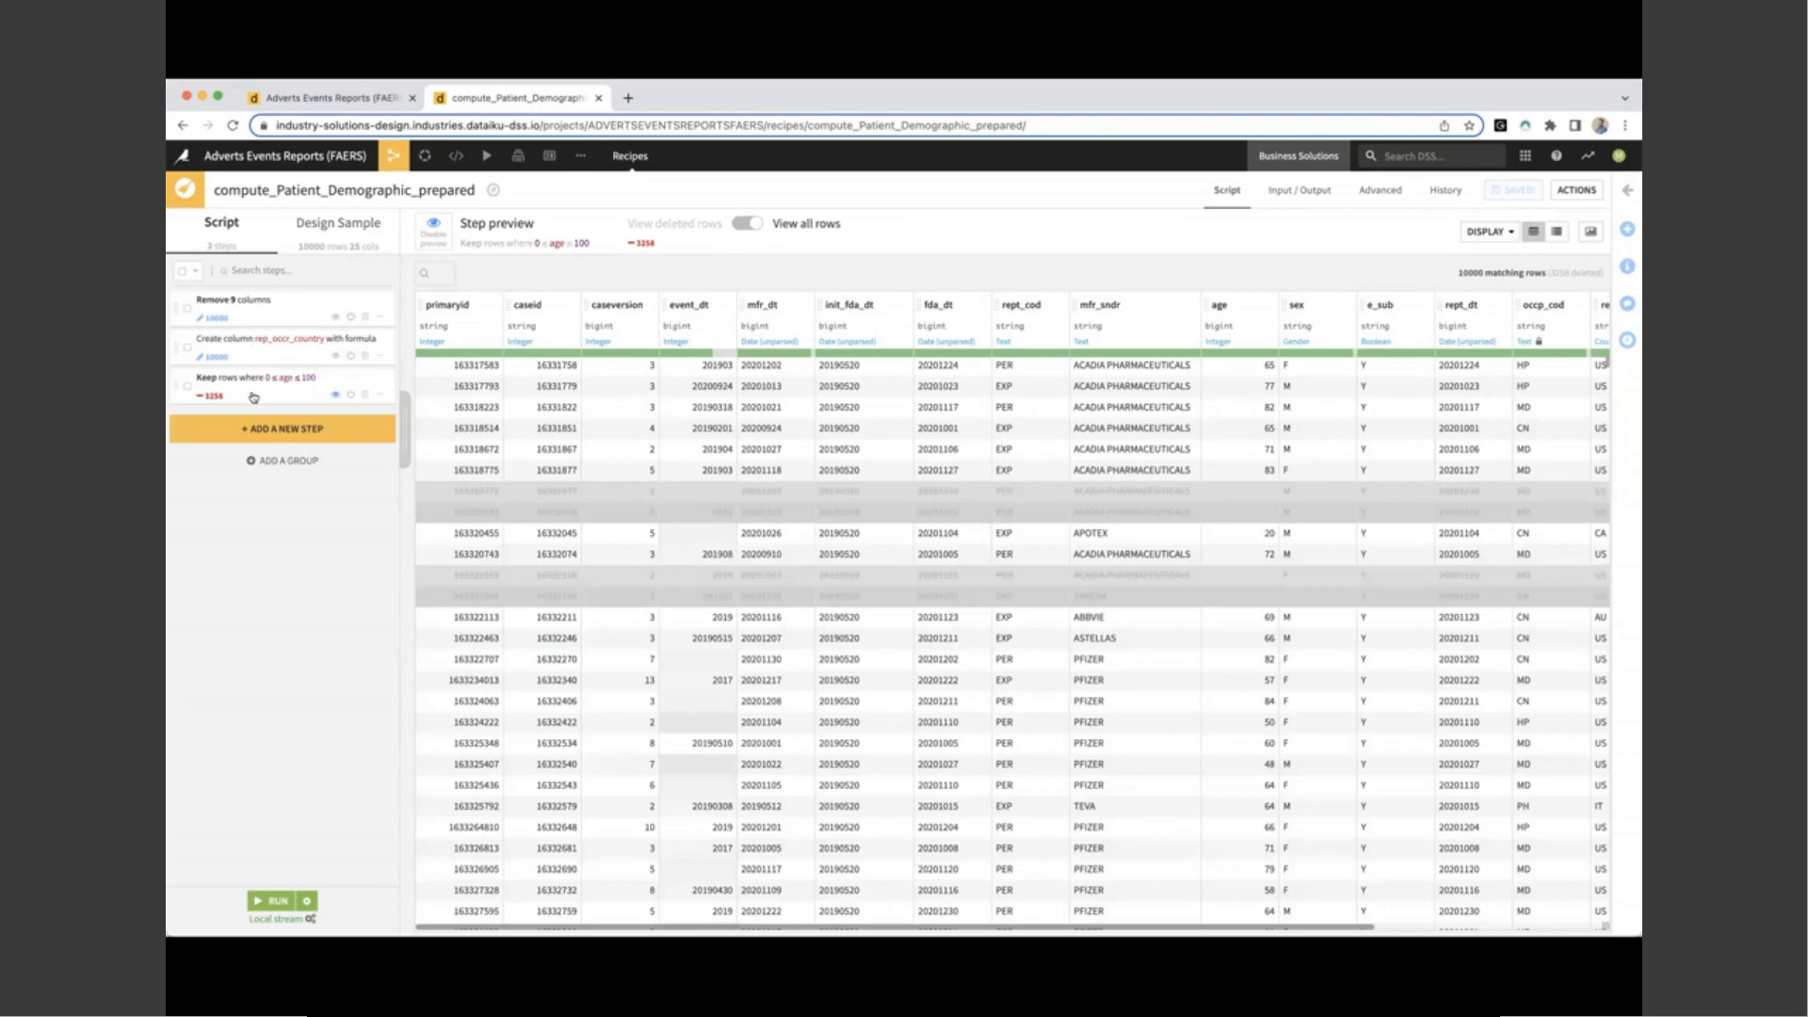
Step: Expand the Remove 9 columns, rep_occr_country formula and 0–100 age filter steps, then leave the recipe
{"action": "left_click", "coordinate": [295, 311]}
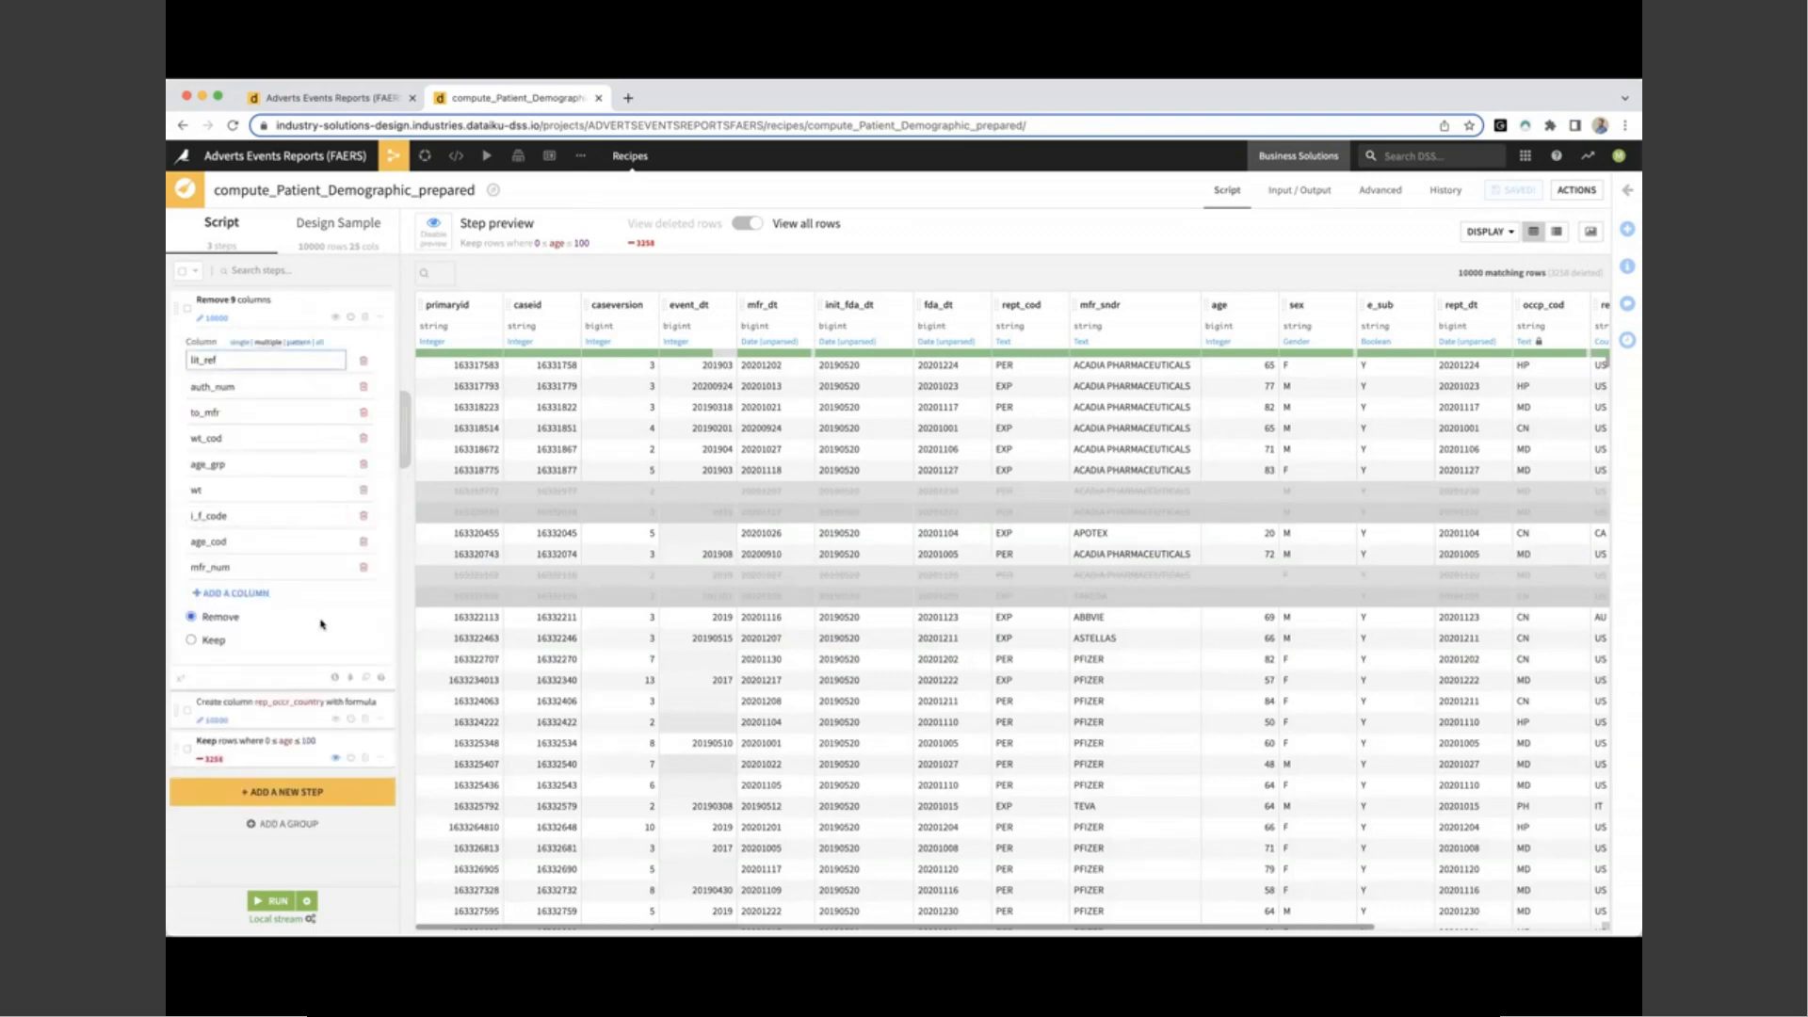
{"action": "left_click", "coordinate": [297, 705]}
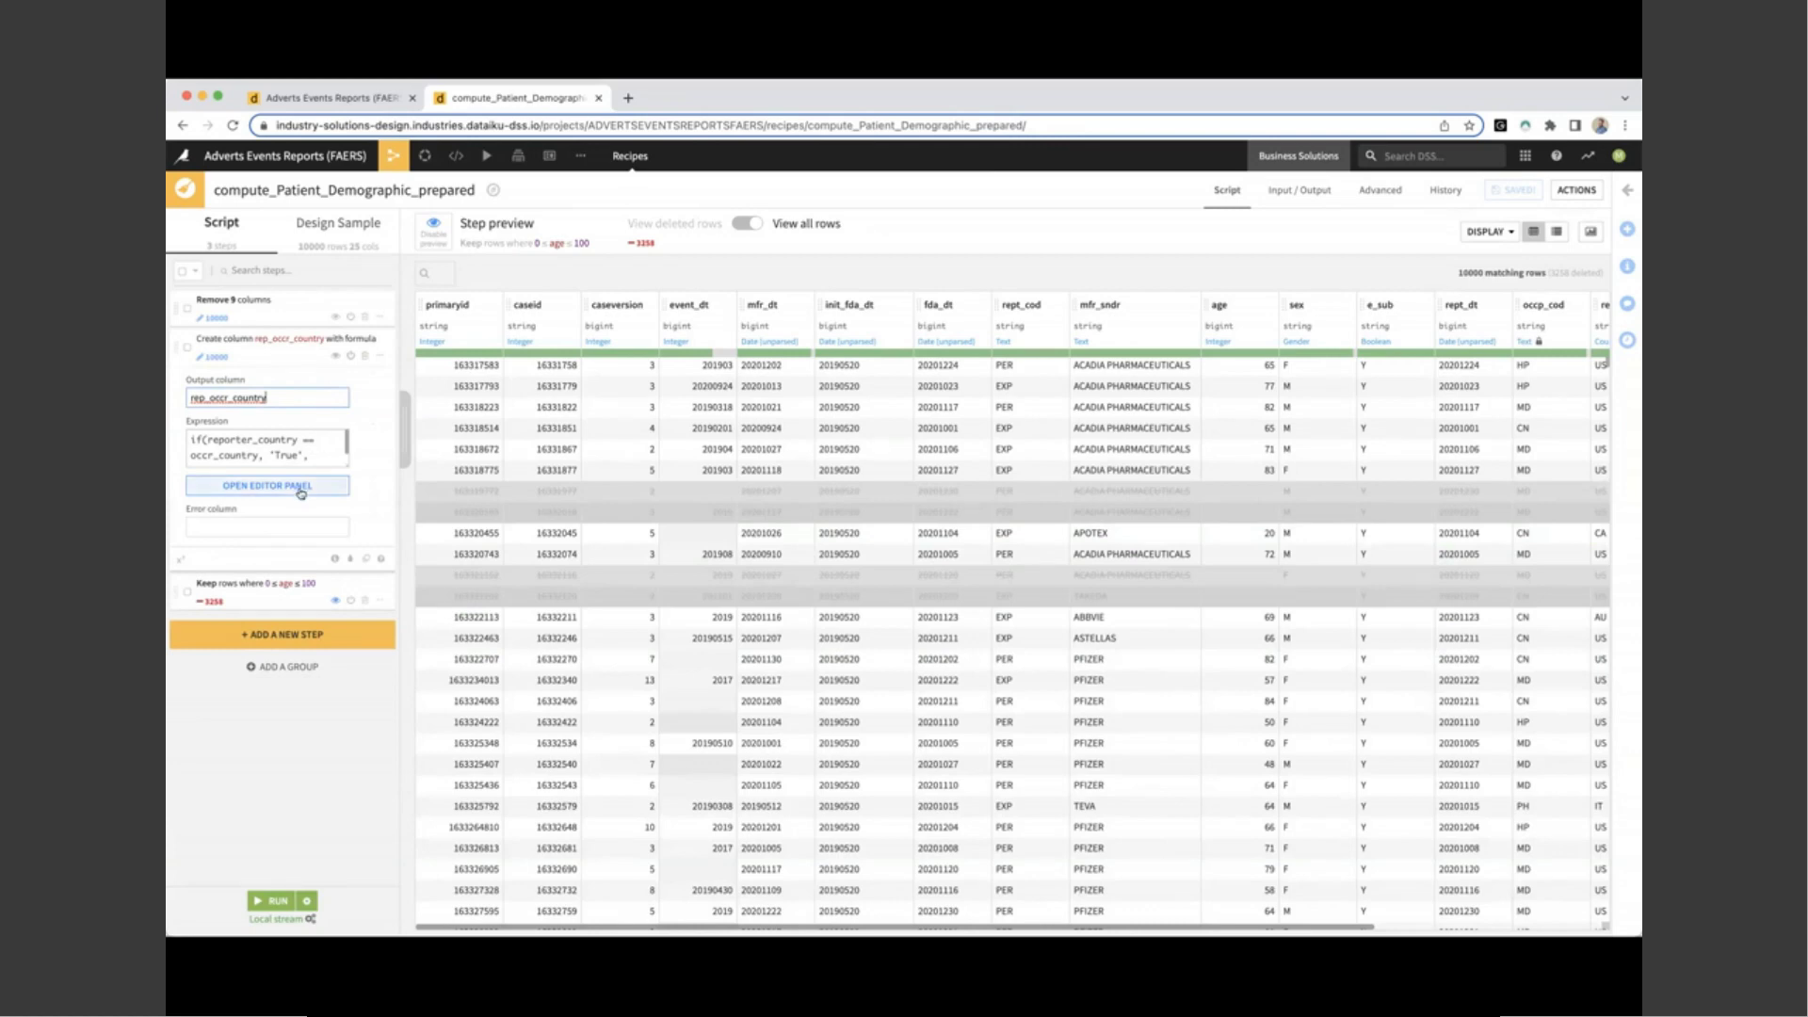
{"action": "left_click", "coordinate": [267, 591]}
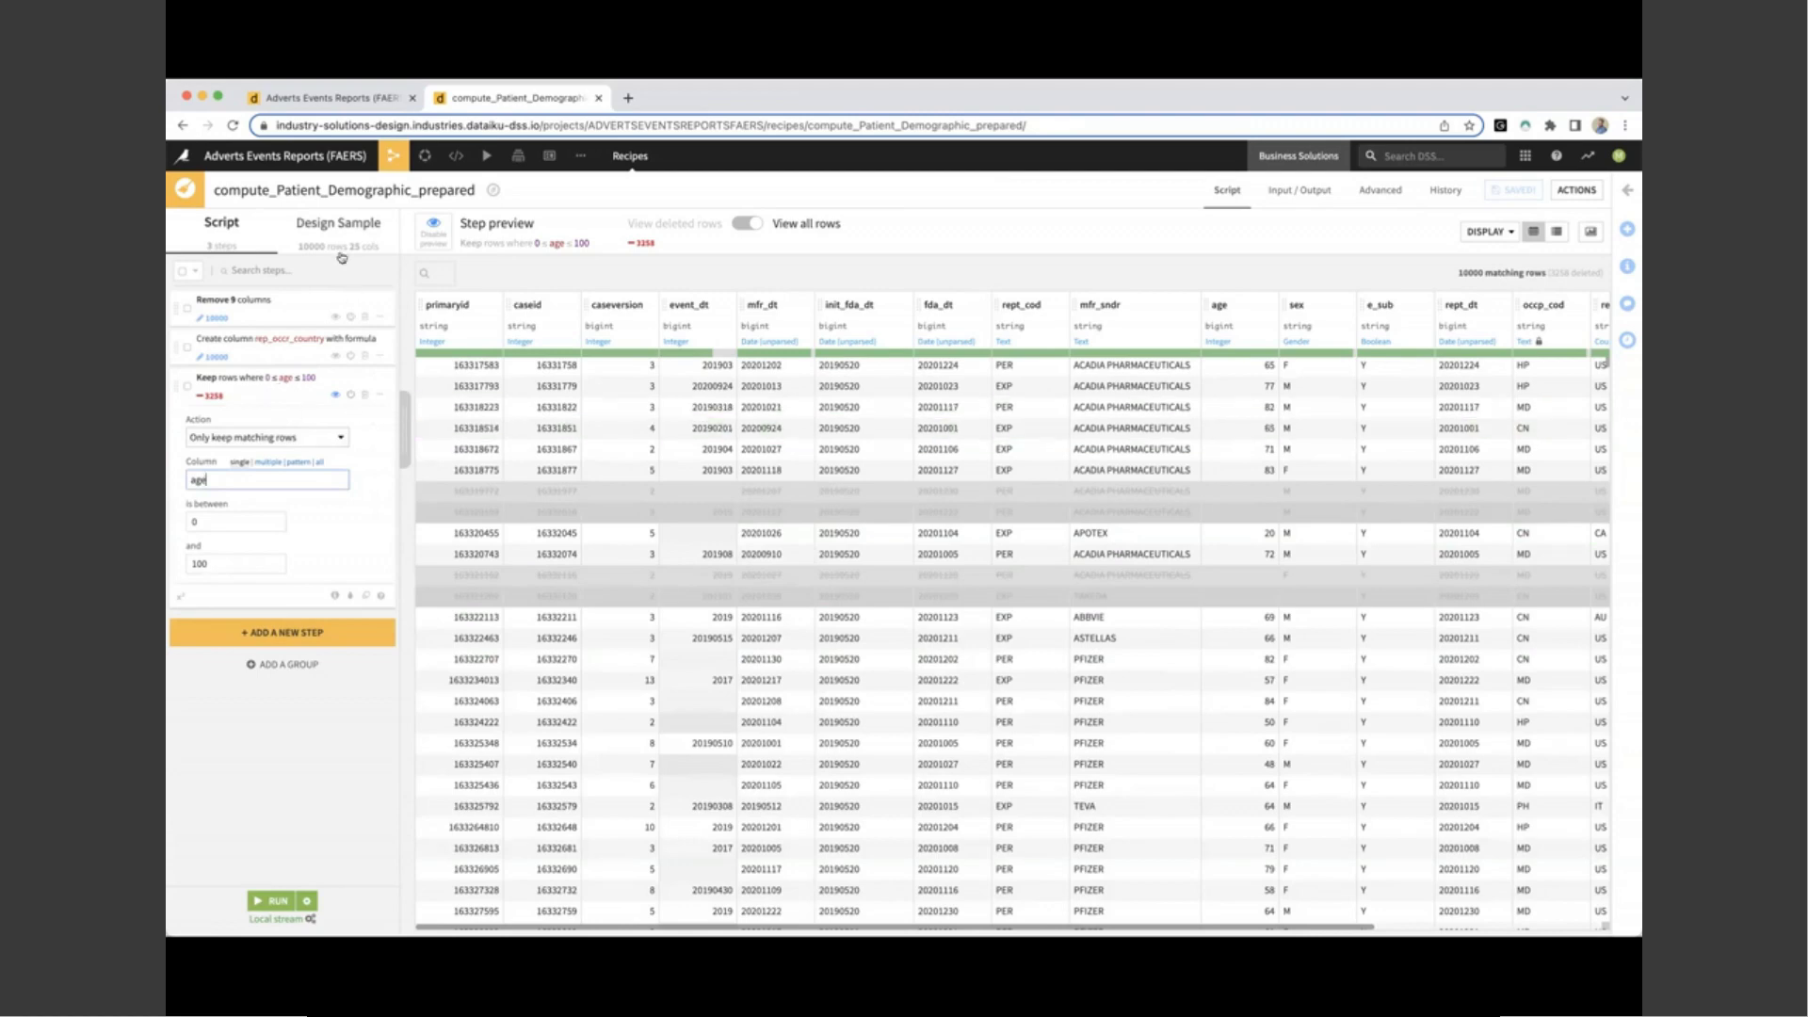
{"action": "mouse_move", "coordinate": [391, 162]}
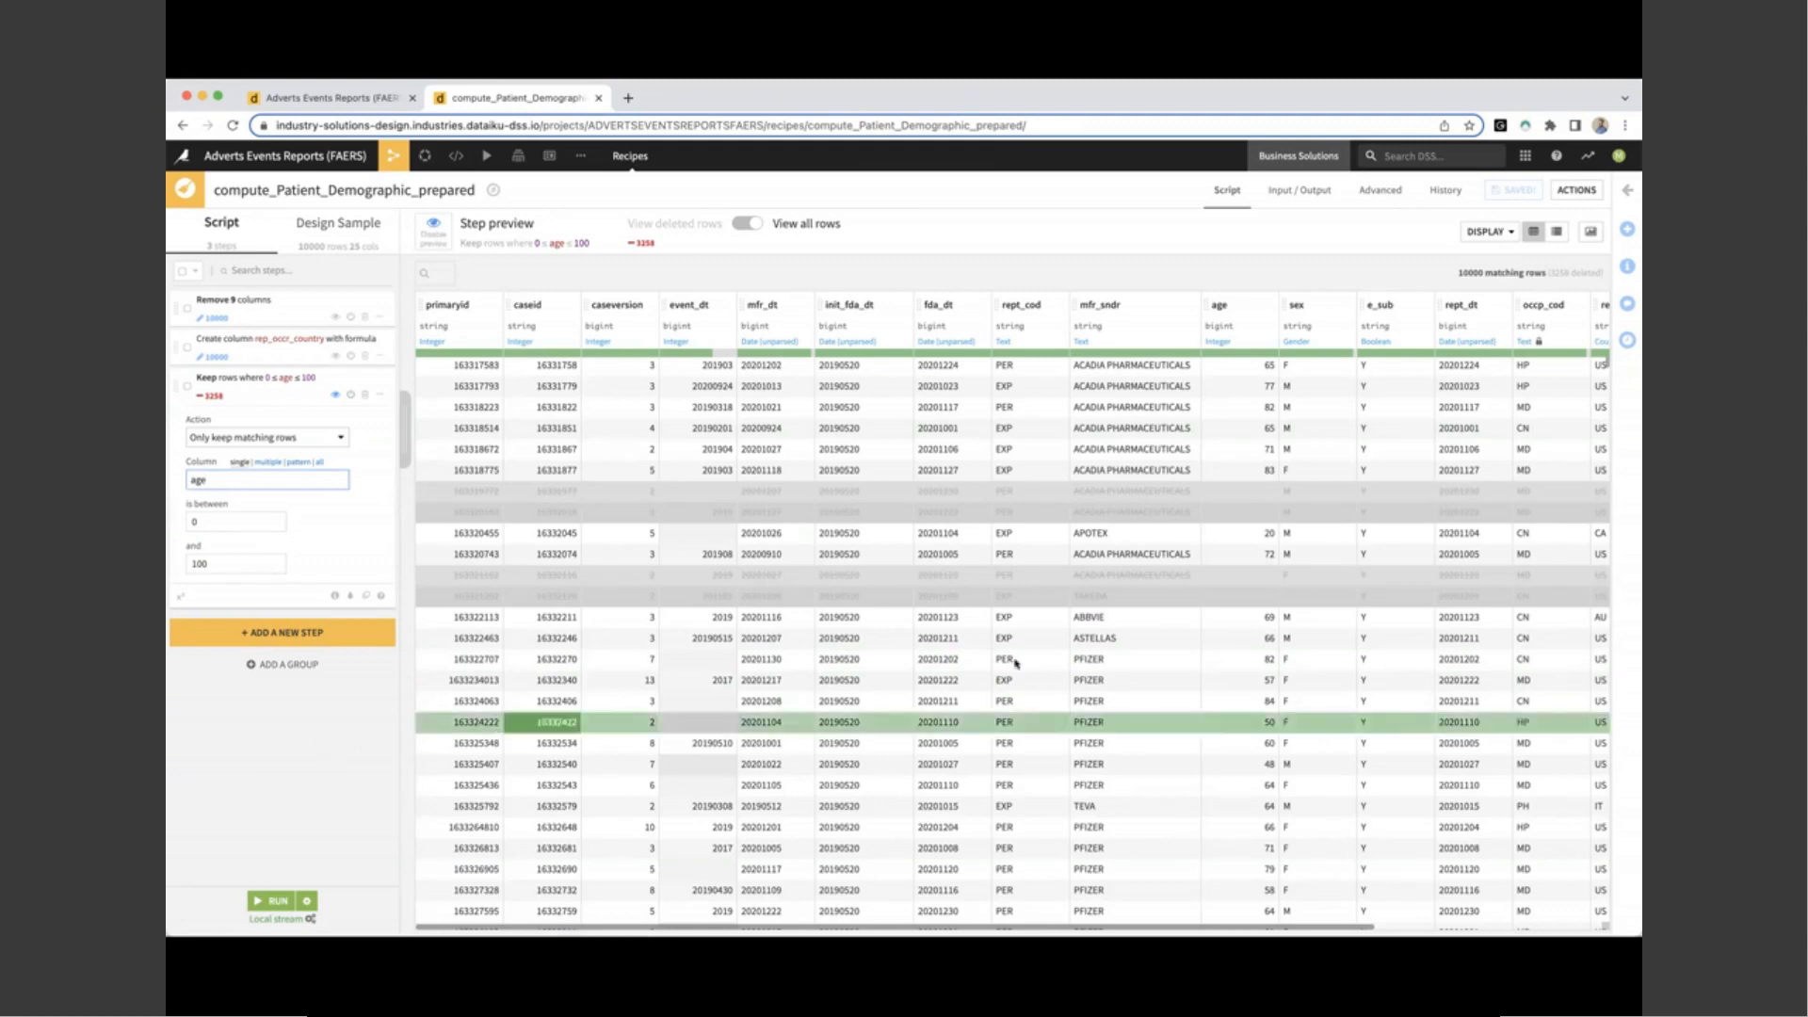
{"action": "type", "text": "gfgf"}
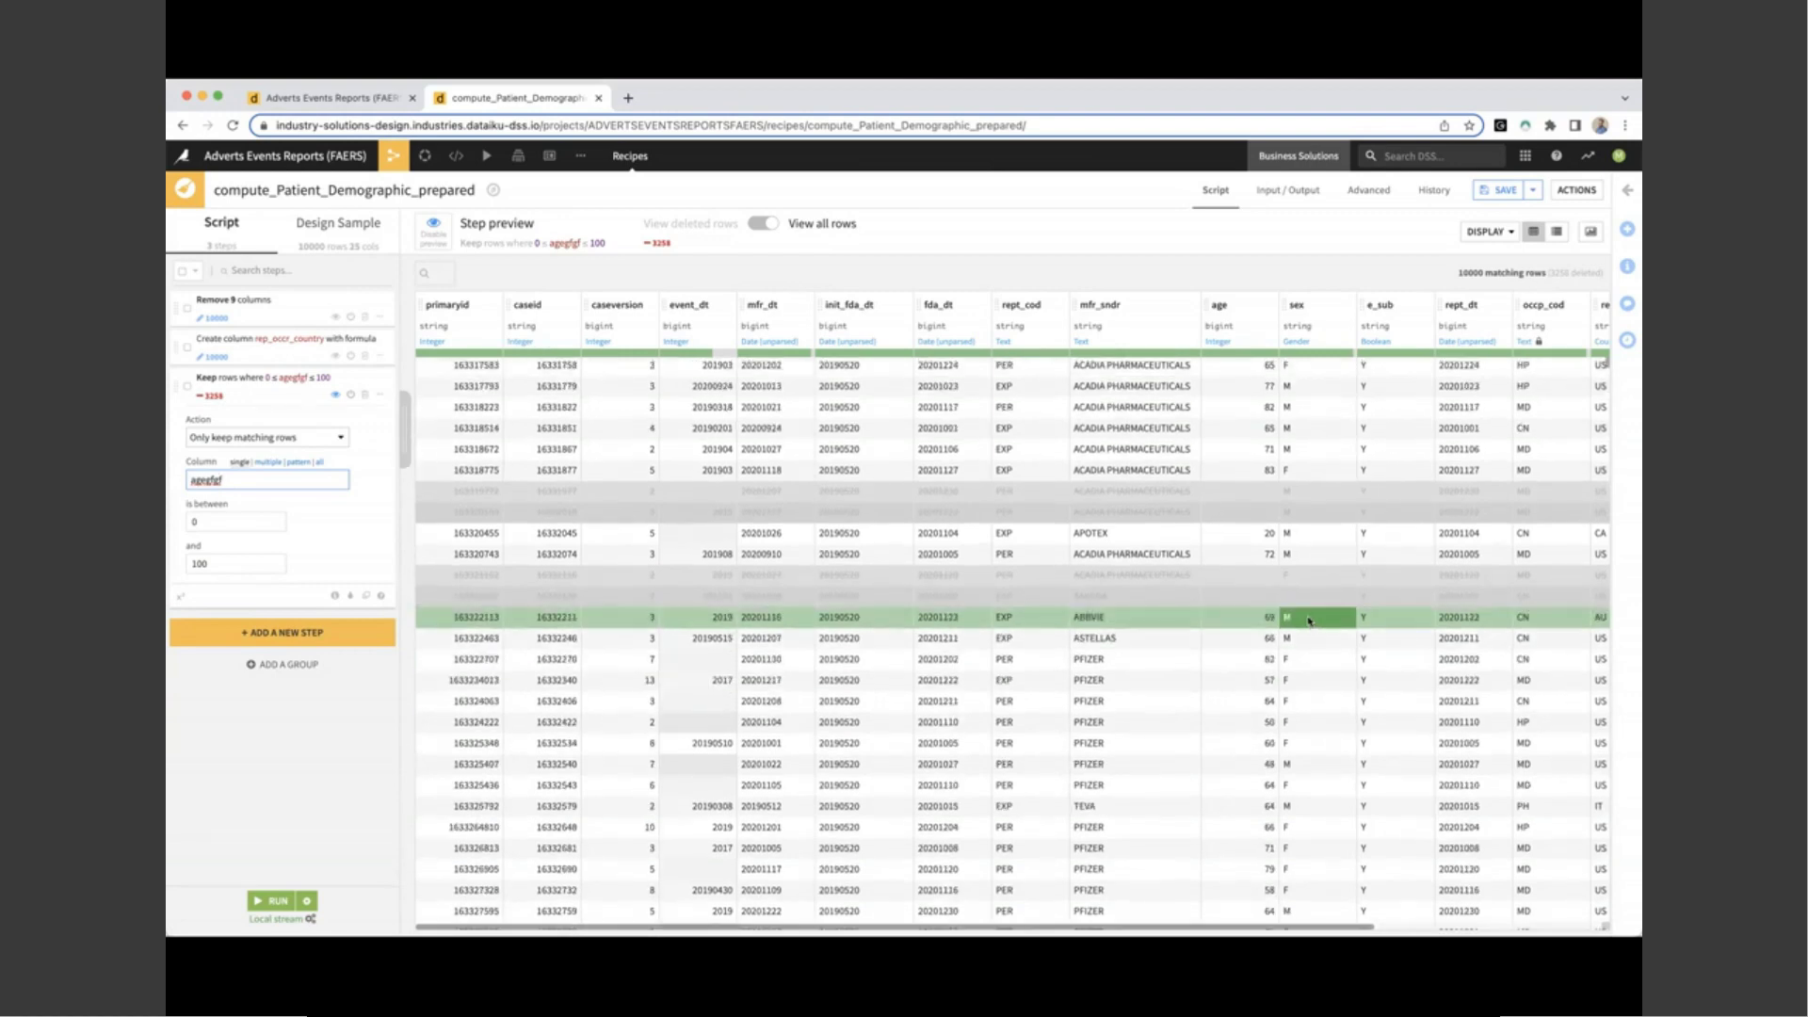
{"action": "type", "text": "gf"}
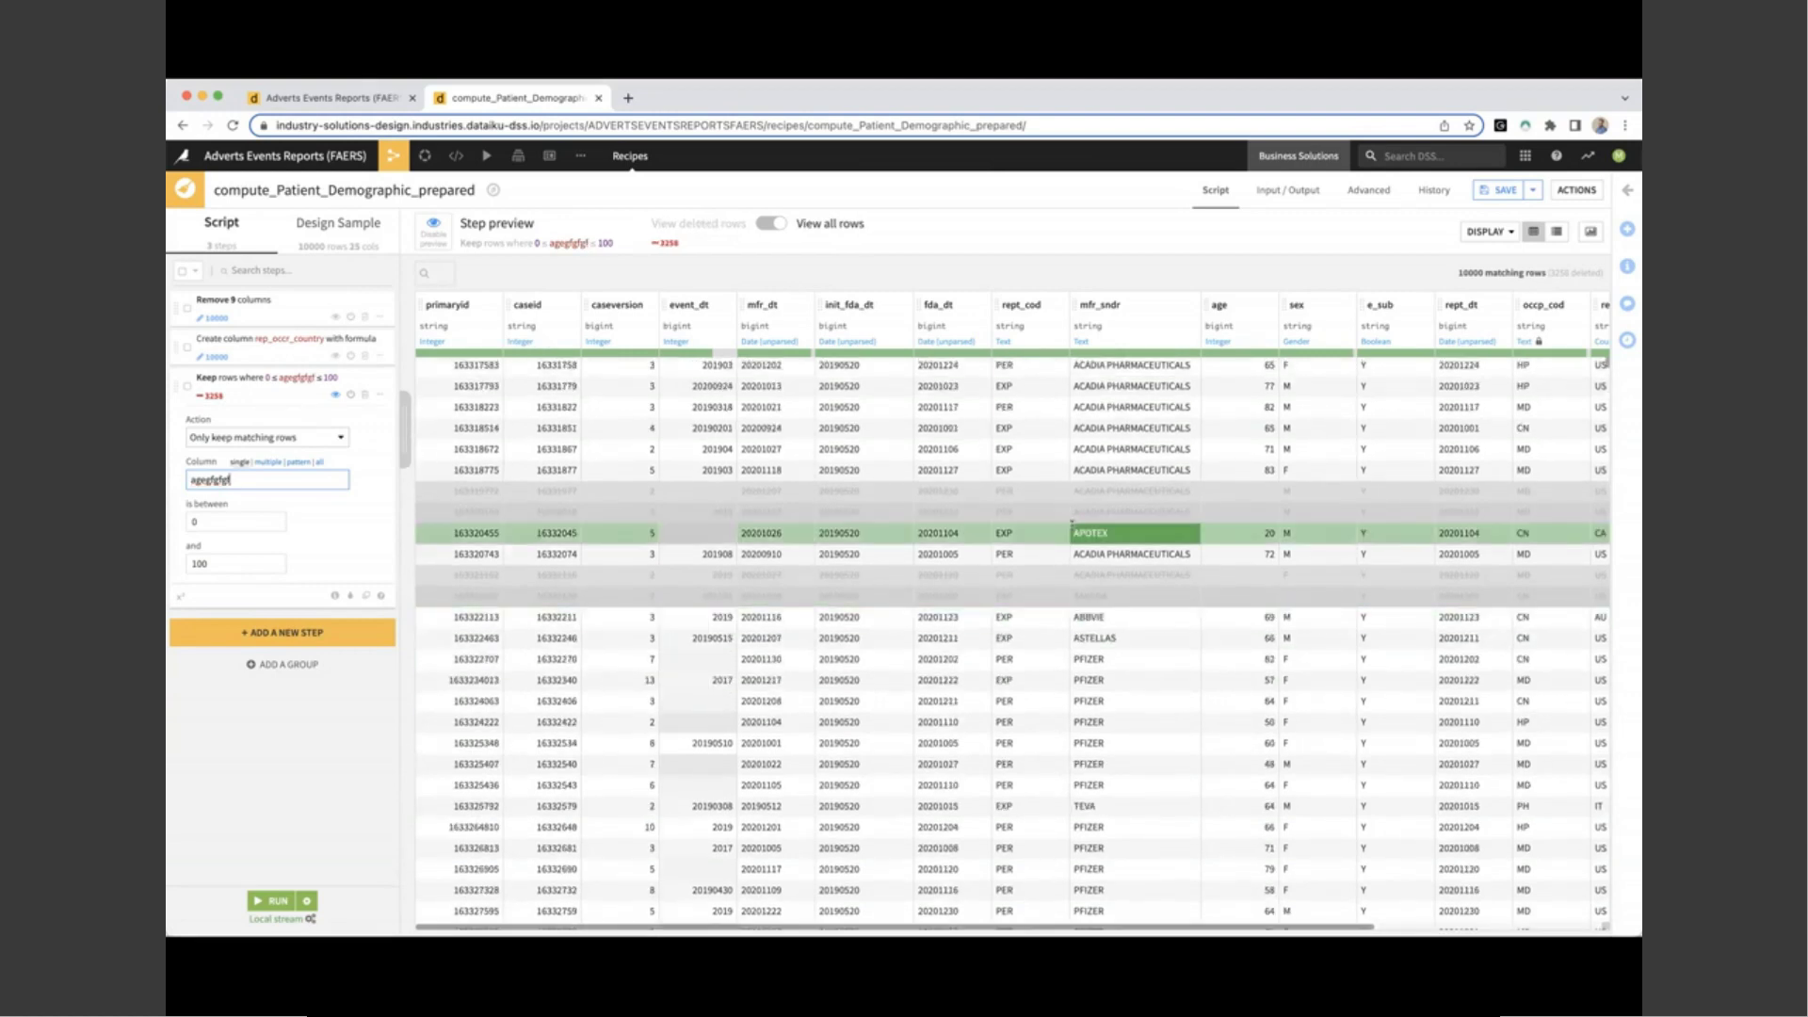
{"action": "left_click", "coordinate": [860, 263]}
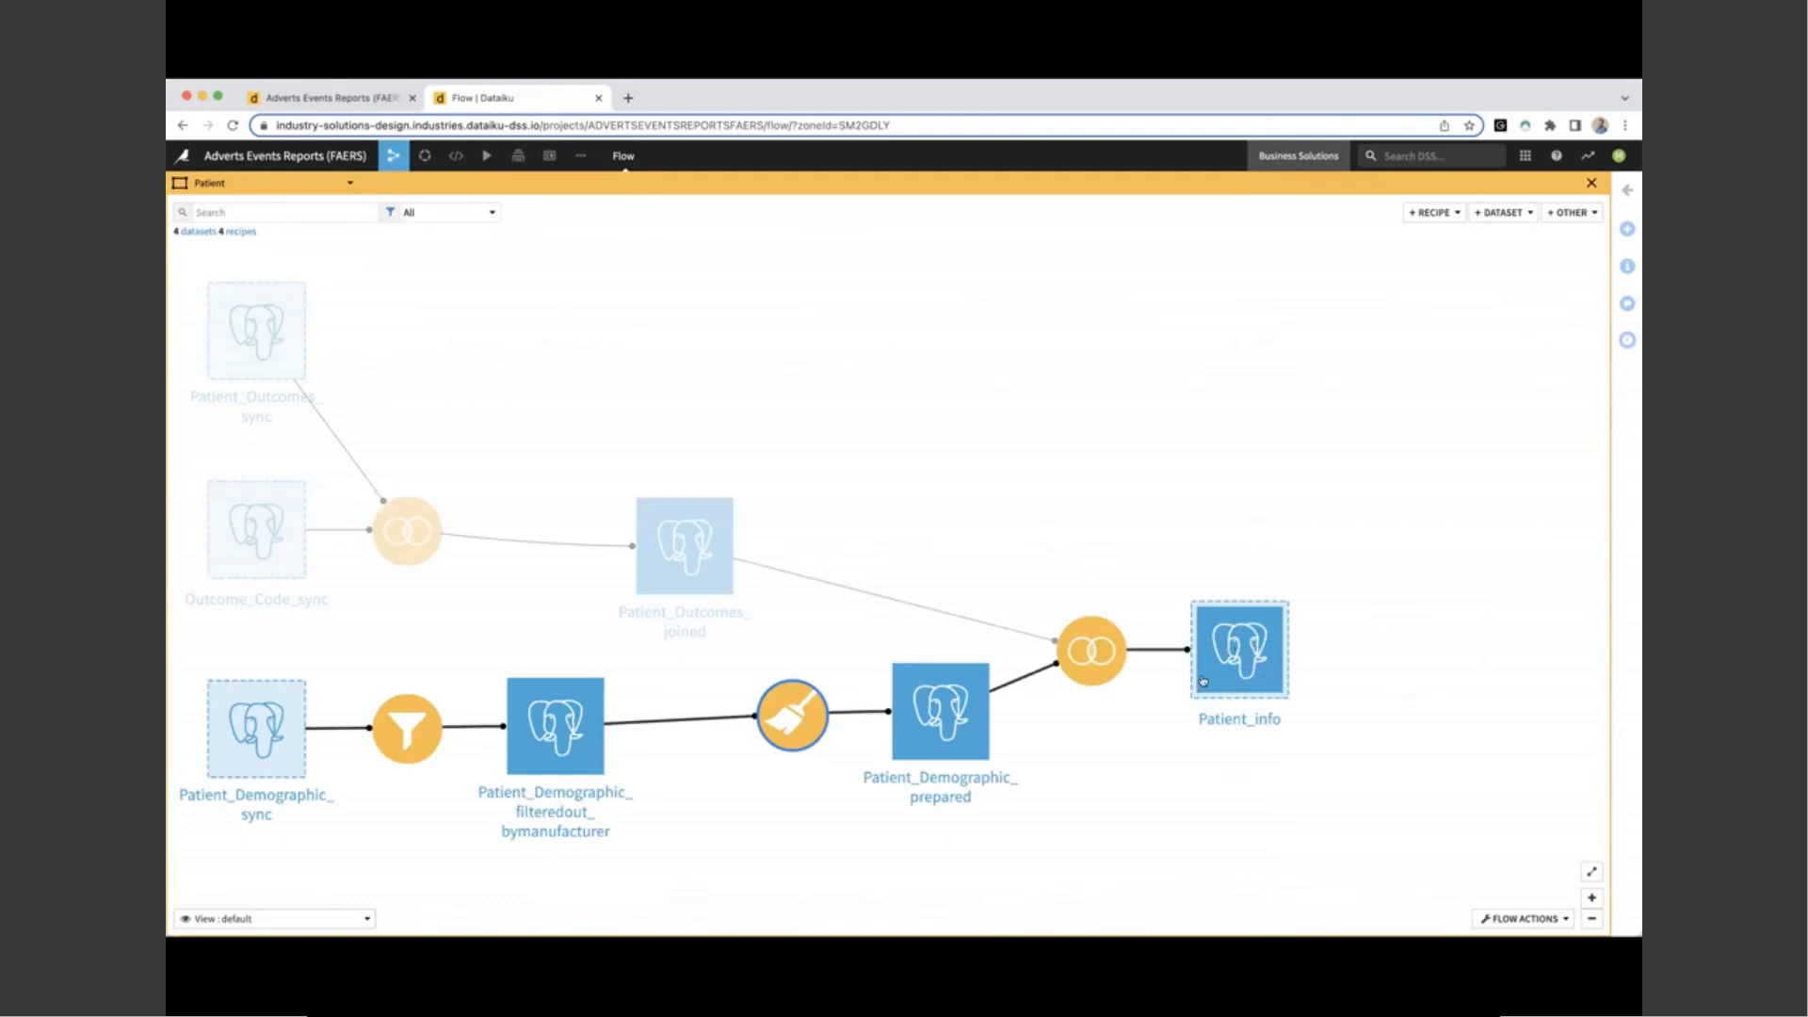
Step: Open Patient_info and analyze the distribution of its outcome_meaning column
{"action": "double_click", "coordinate": [1268, 662]}
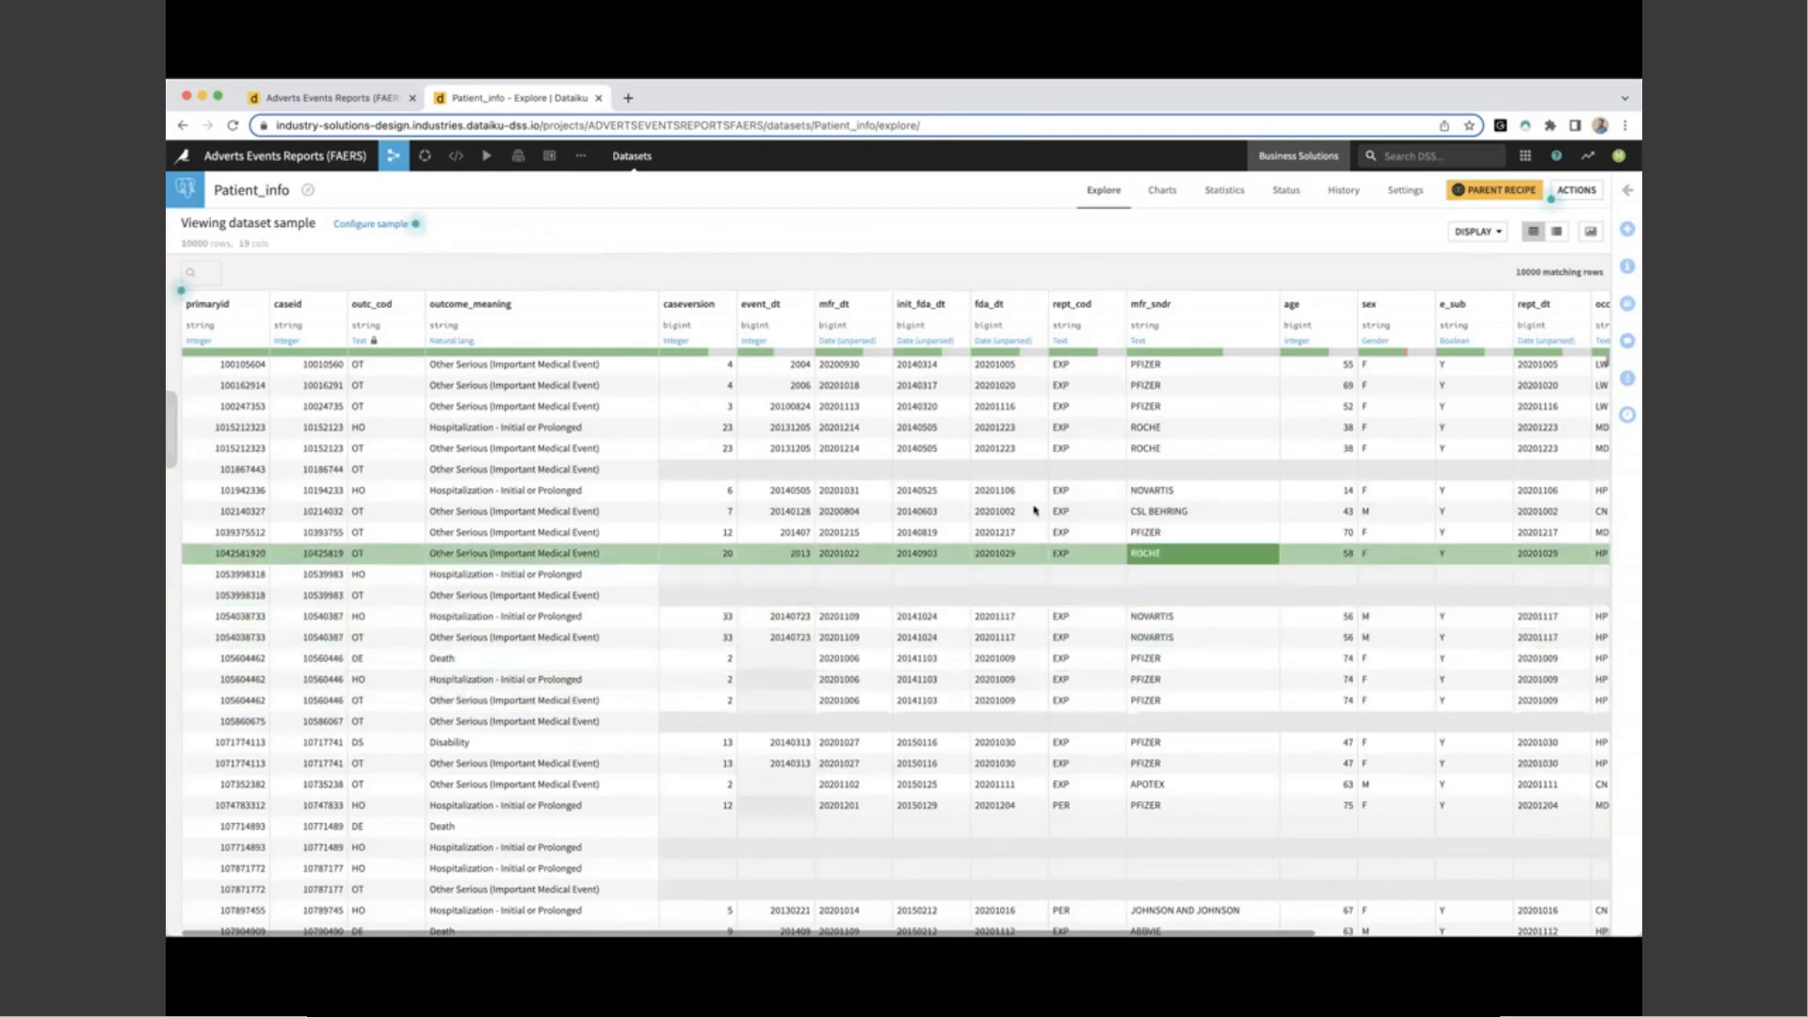
{"action": "left_click", "coordinate": [649, 302]}
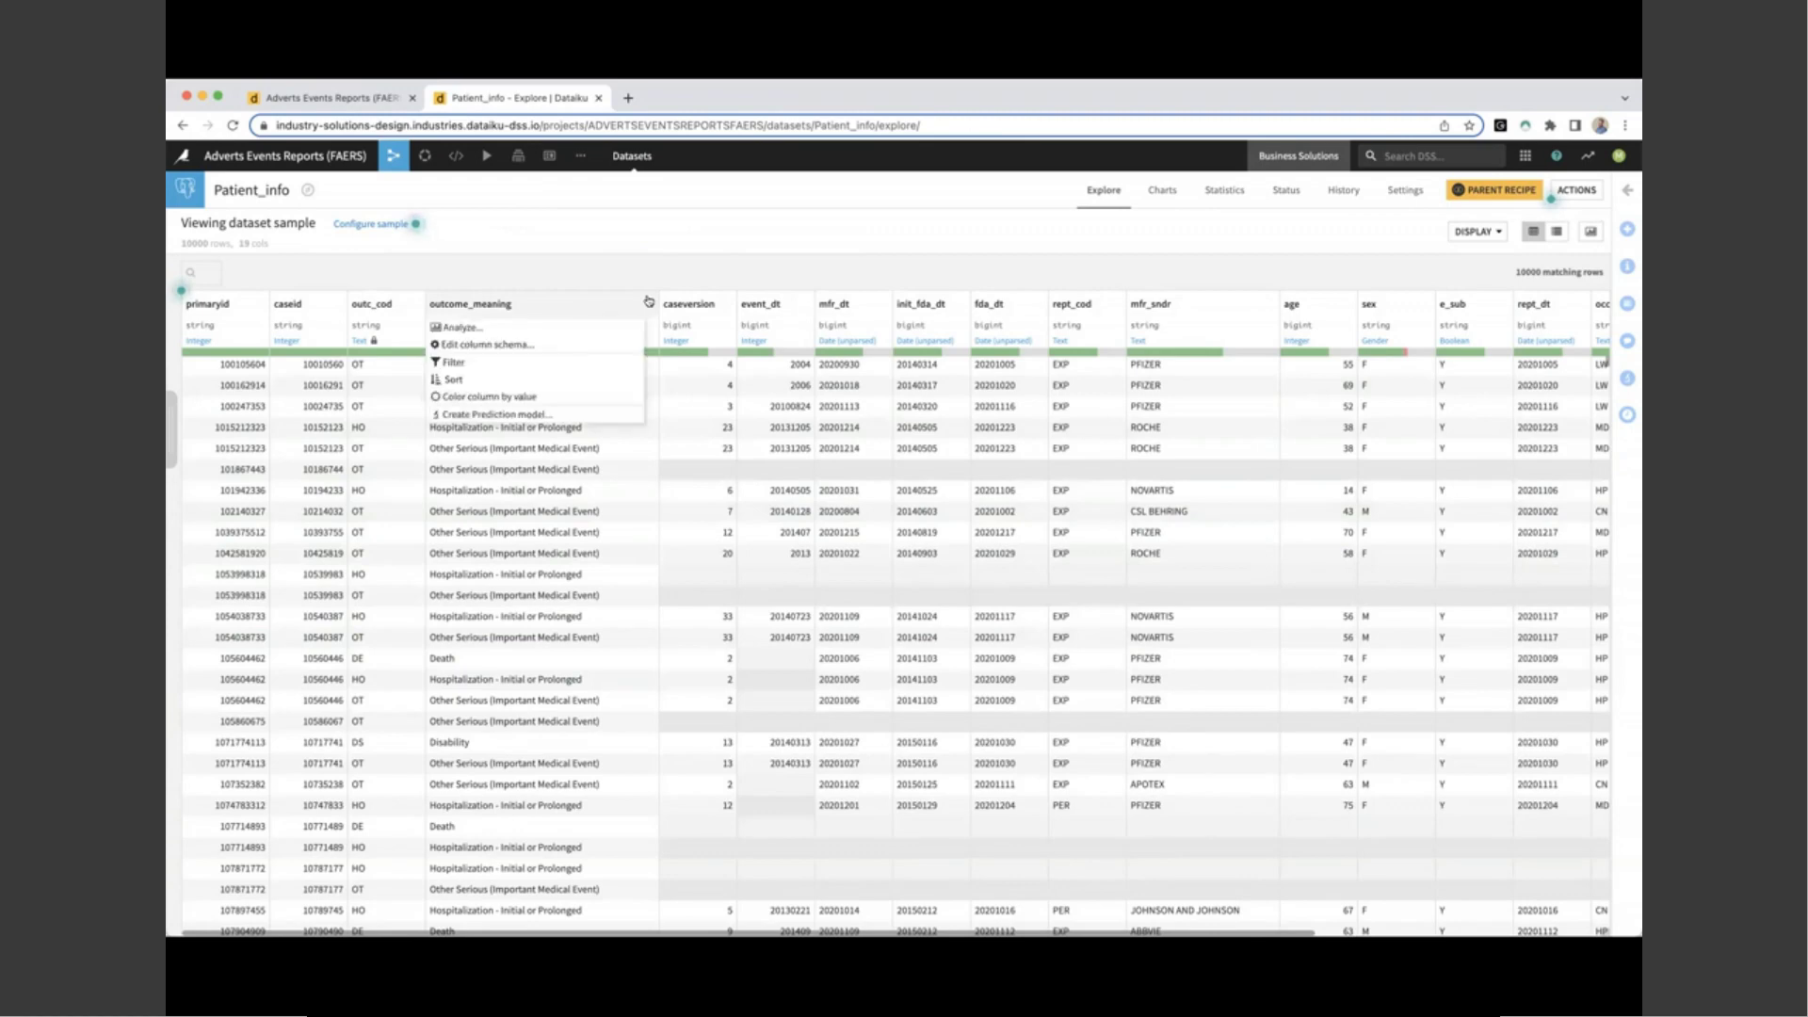
{"action": "left_click", "coordinate": [592, 328]}
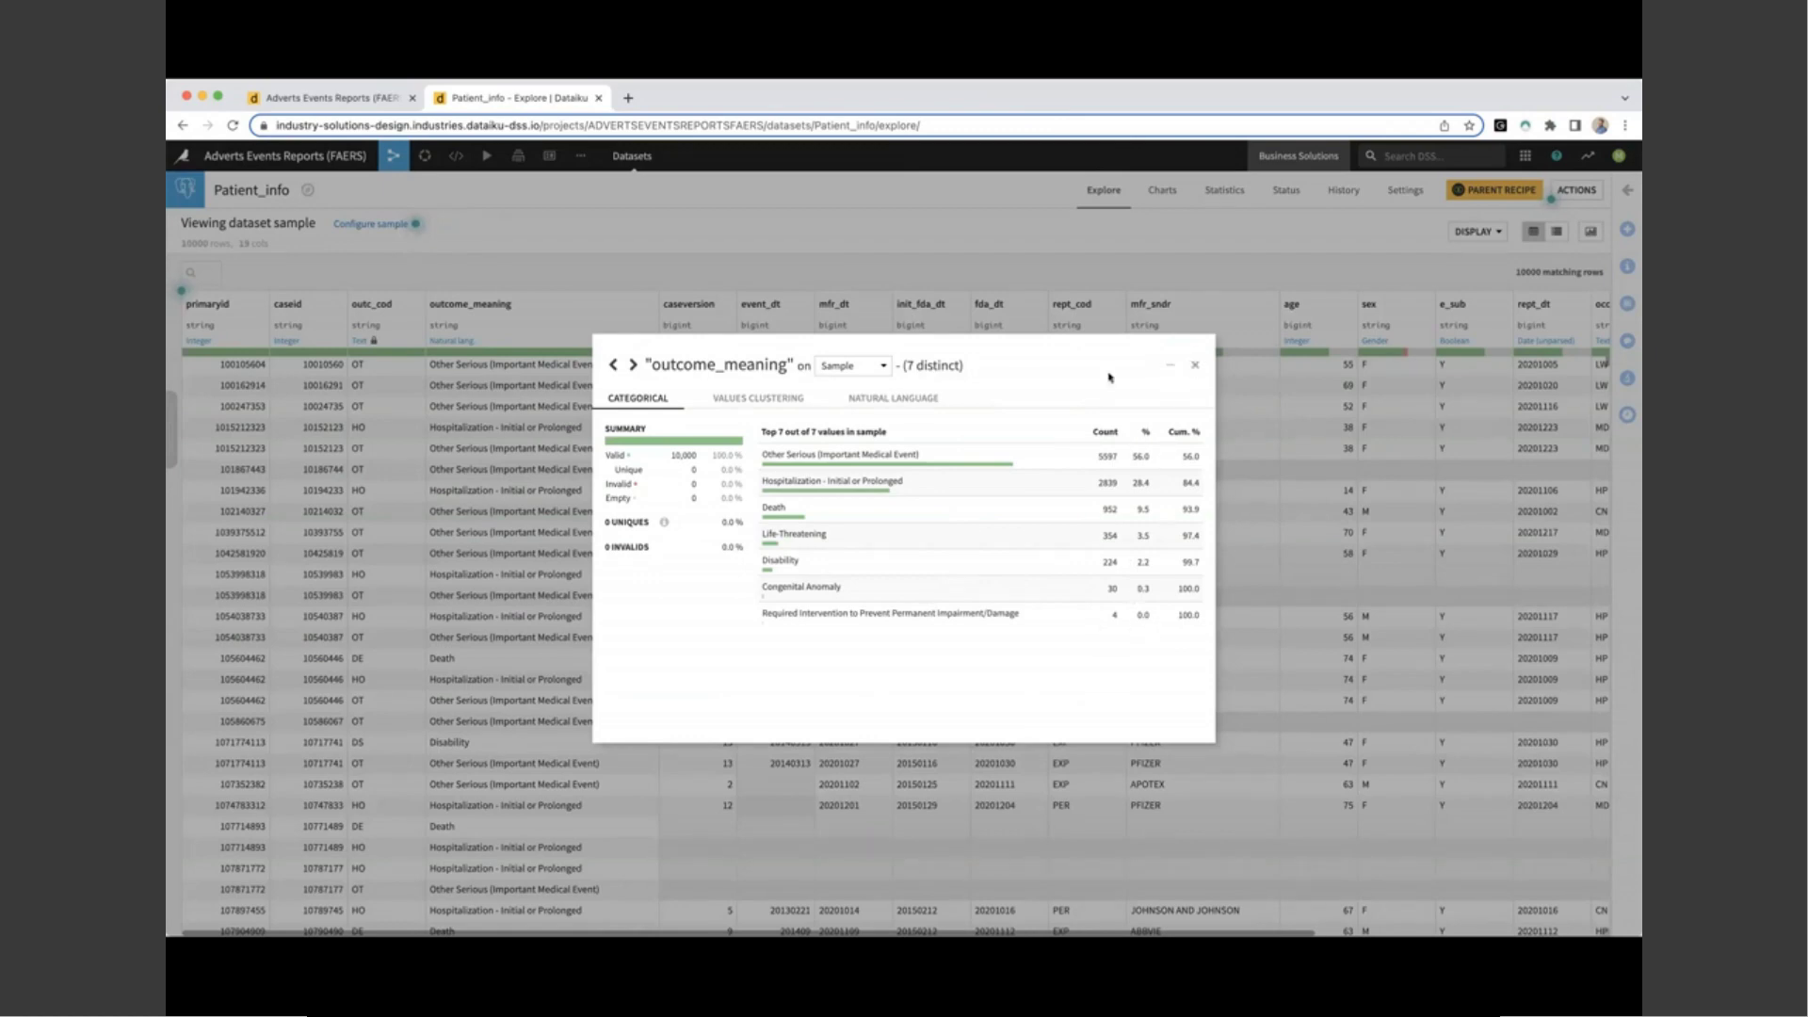
{"action": "key", "text": "Escape"}
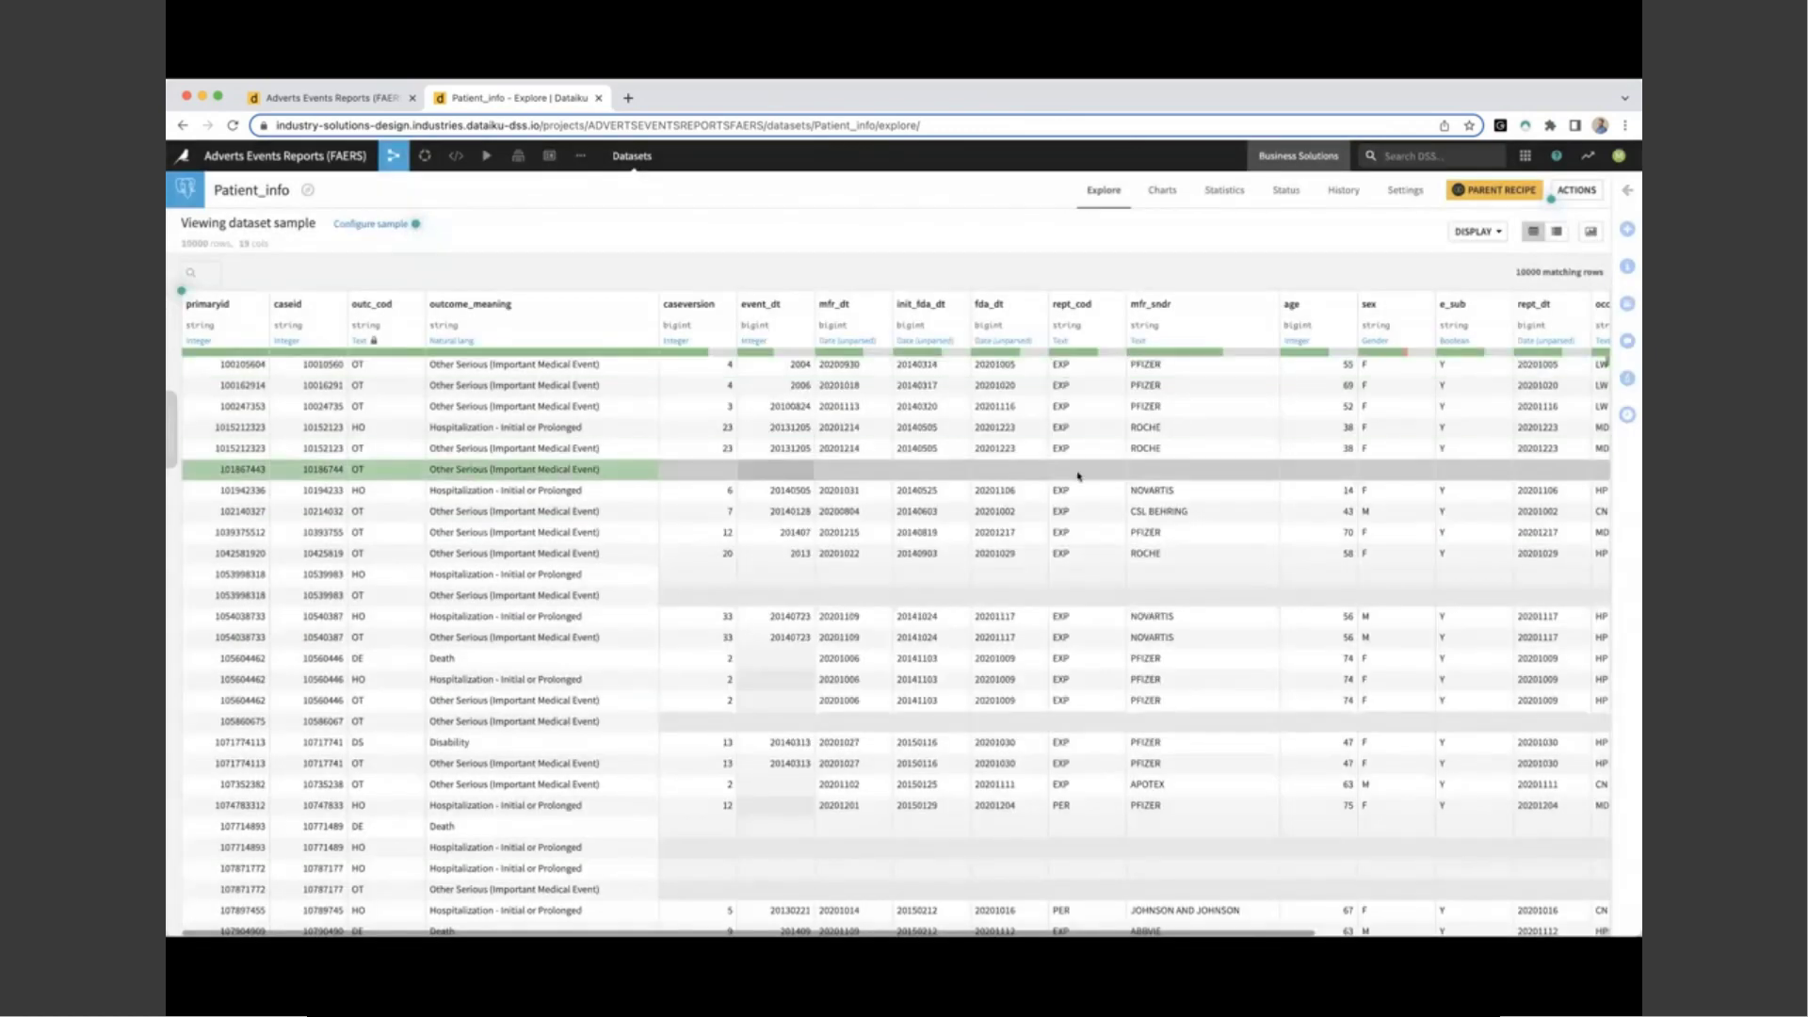
Step: Chart Patient_info as a pie of Count of records by outcome_meaning
{"action": "left_click", "coordinate": [1168, 193]}
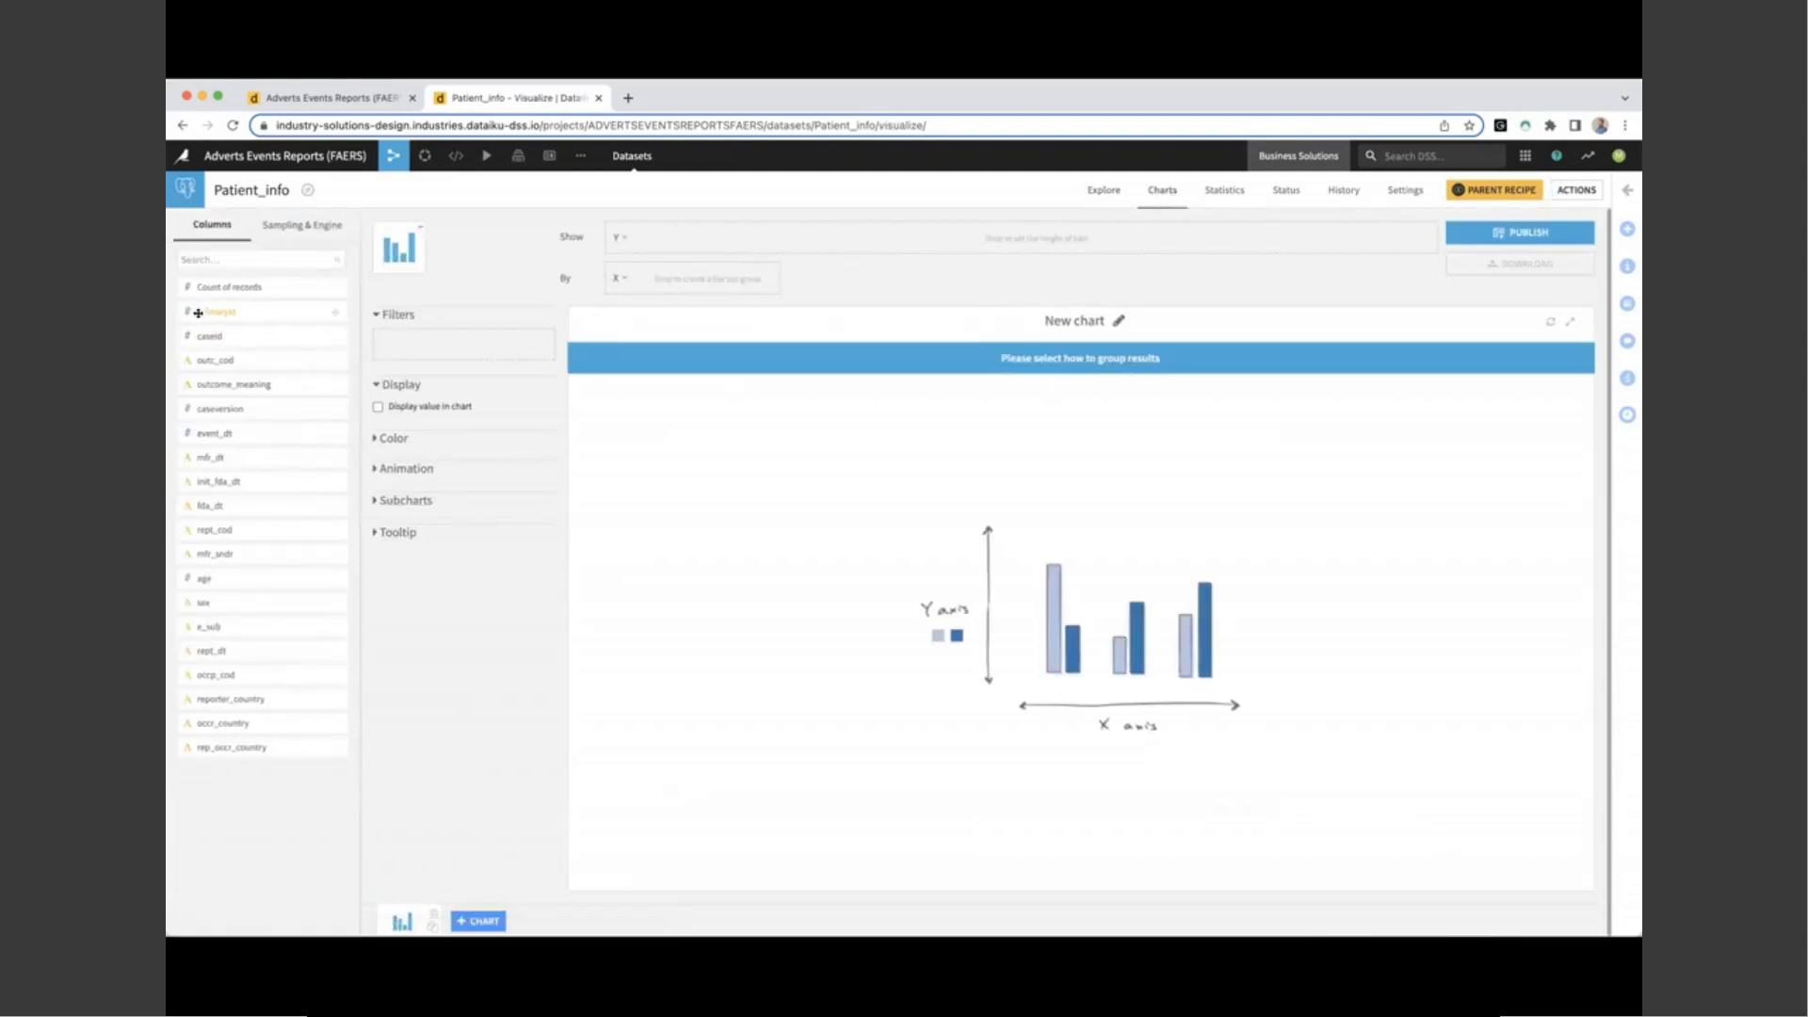
{"action": "left_click_drag", "start_coordinate": [219, 291], "coordinate": [669, 247]}
{"action": "left_click_drag", "start_coordinate": [268, 384], "coordinate": [680, 283]}
{"action": "left_click", "coordinate": [400, 247]}
{"action": "left_click", "coordinate": [1089, 362]}
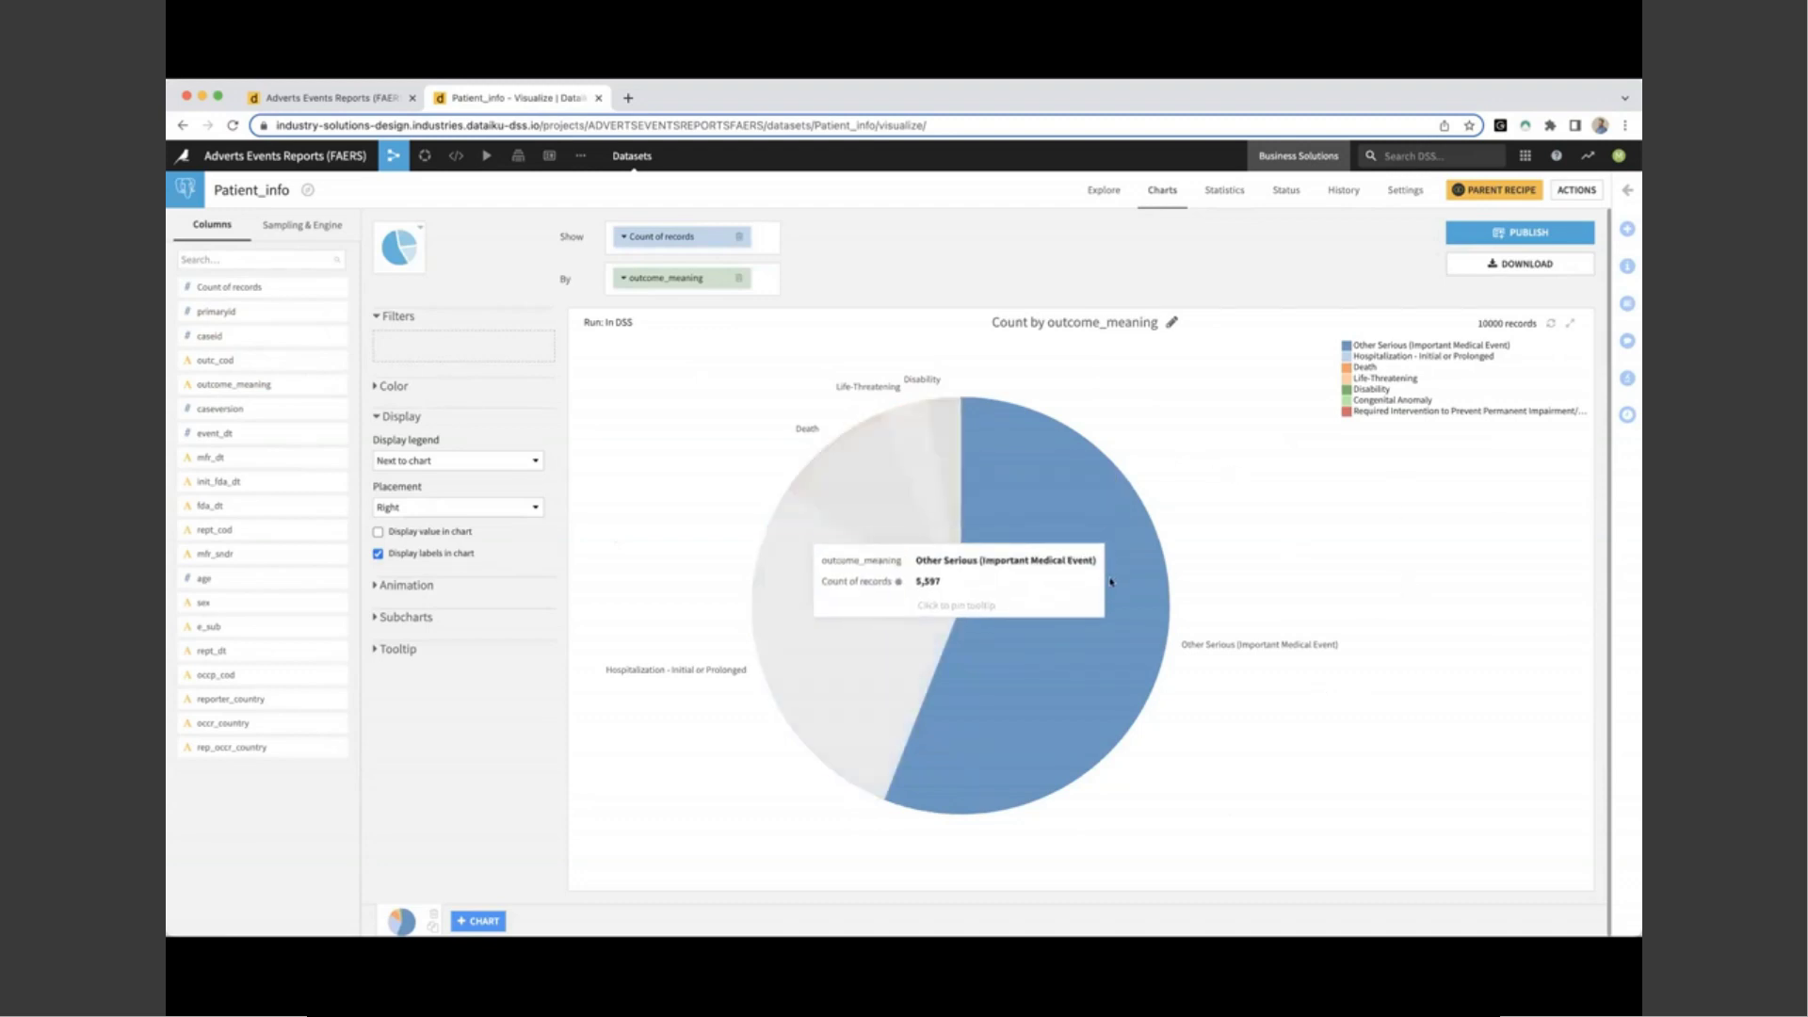
{"action": "mouse_move", "coordinate": [1059, 707]}
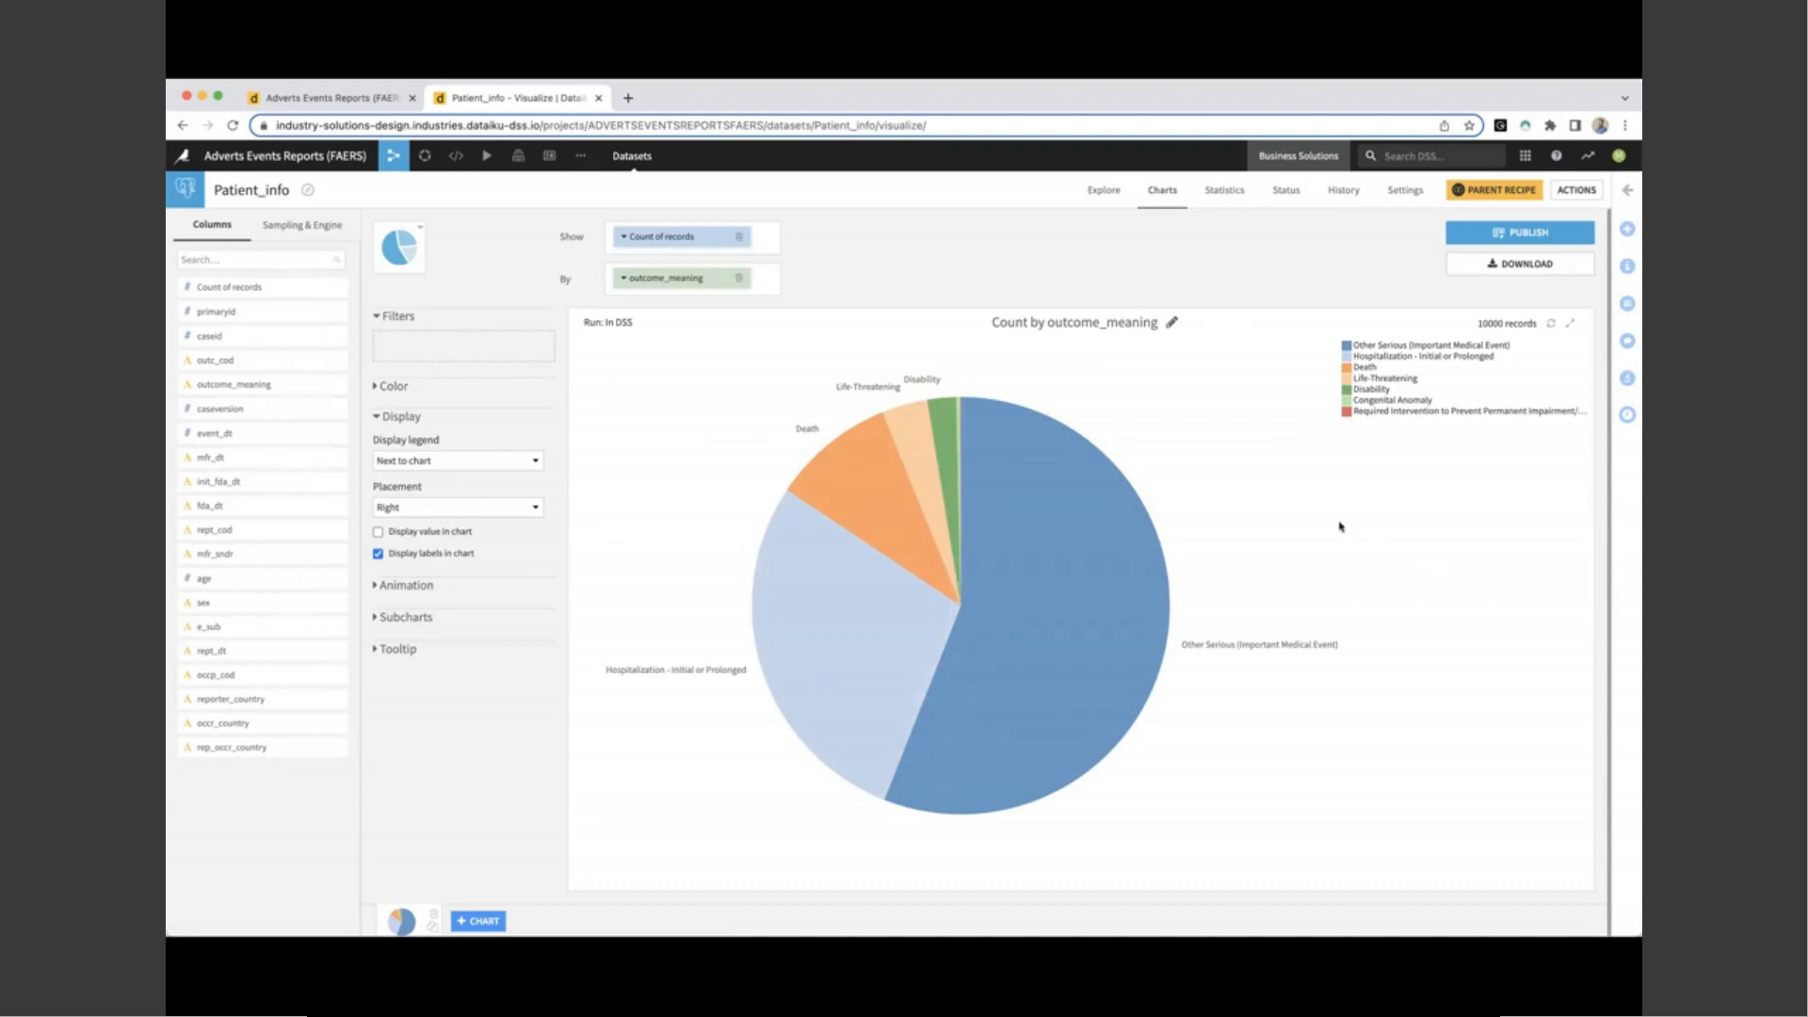
Step: Leave the Patient zone and open the Drug flow zone
{"action": "key", "text": "g"}
{"action": "key", "text": "f"}
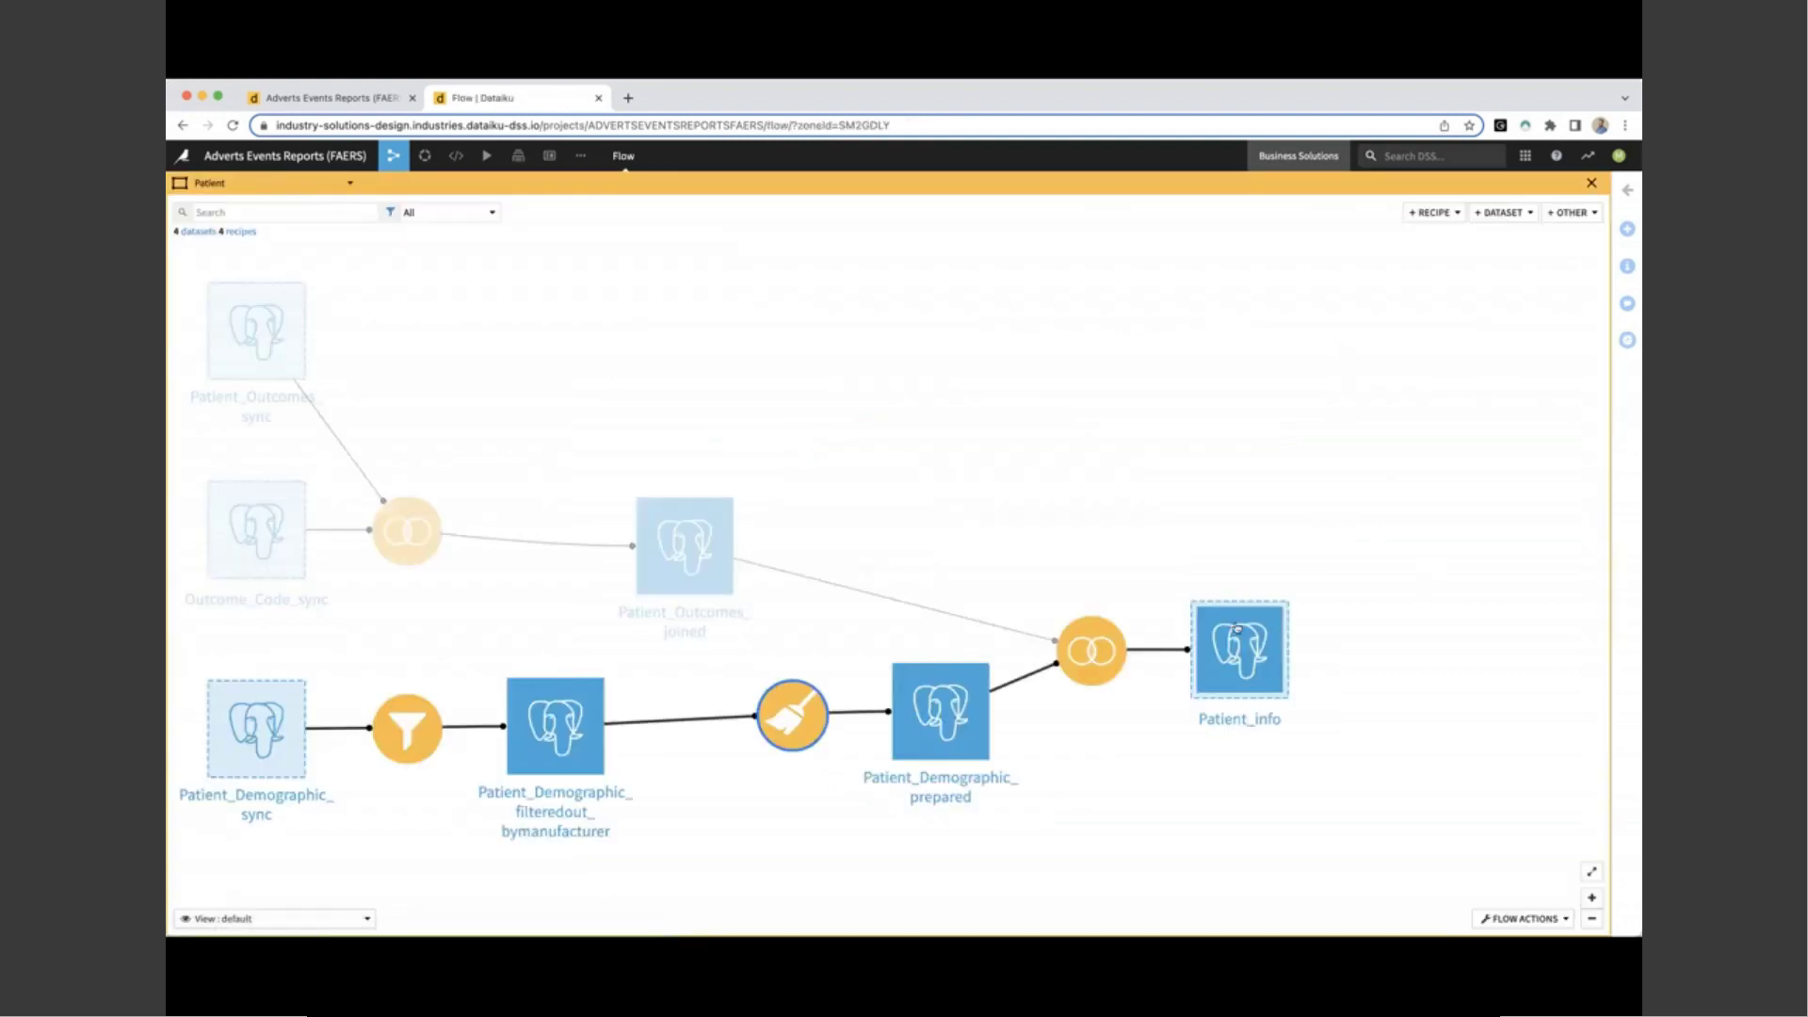
{"action": "left_click", "coordinate": [1589, 185]}
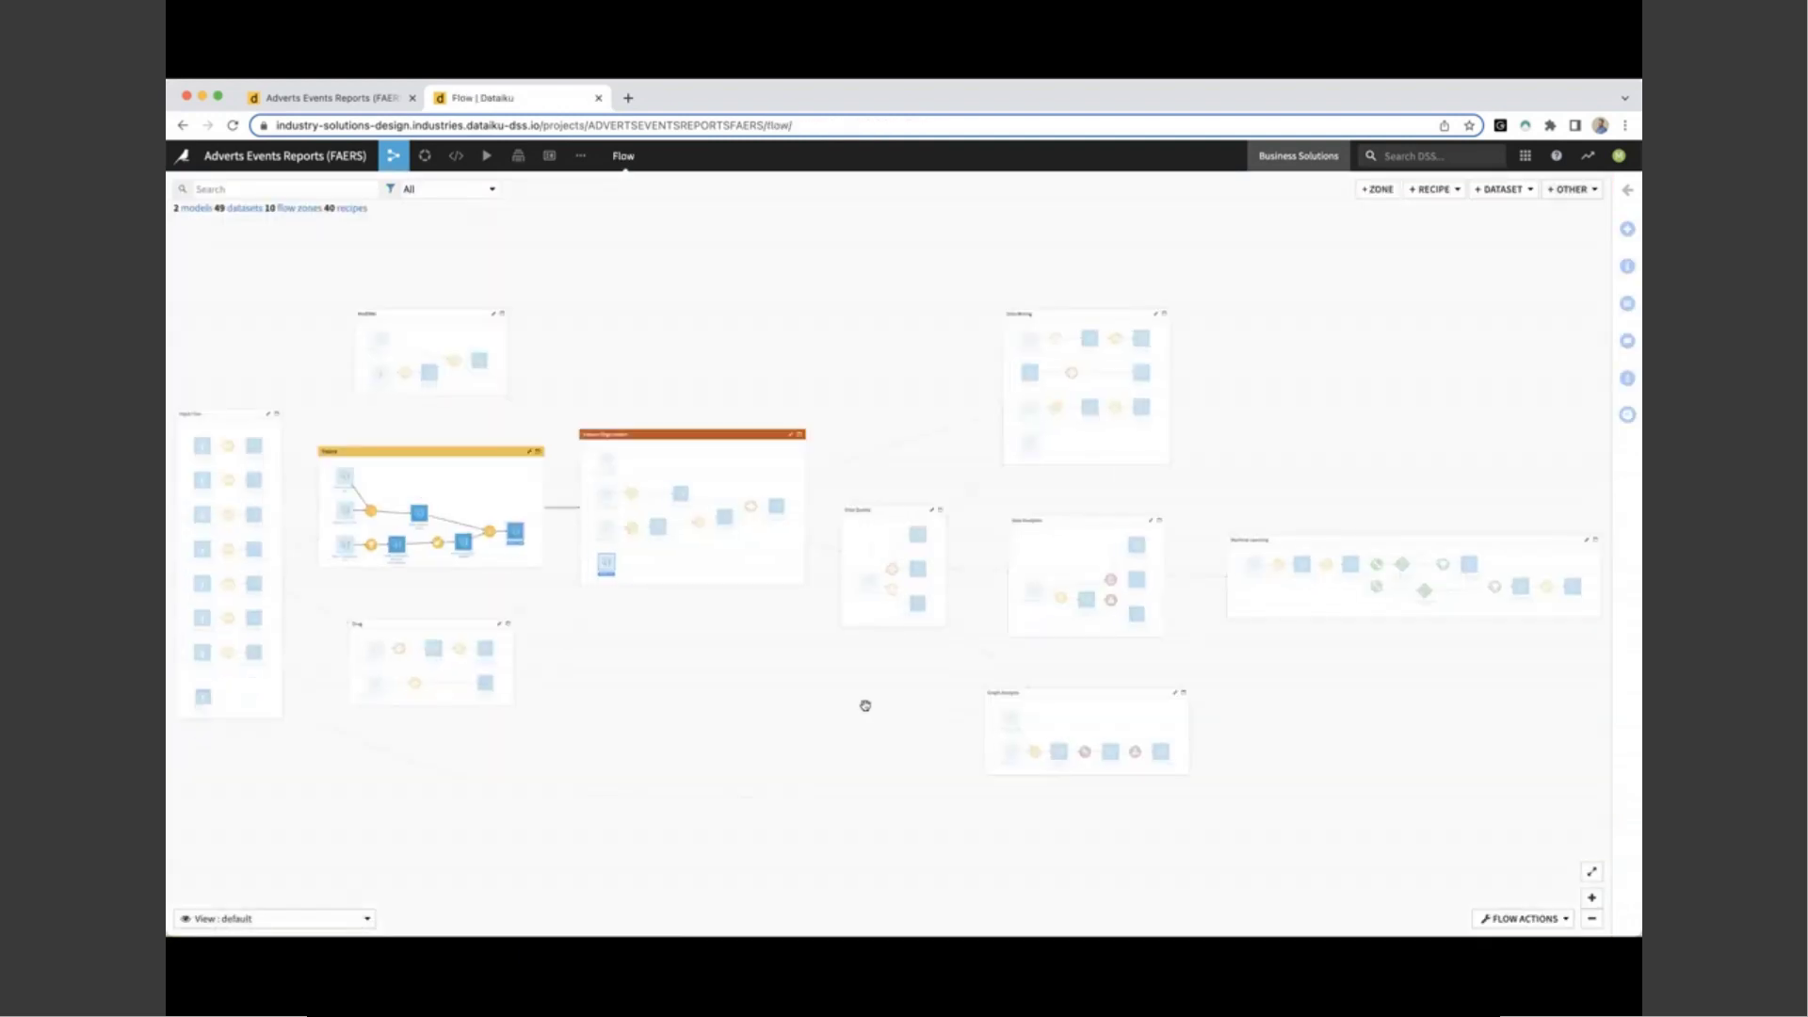
{"action": "double_click", "coordinate": [446, 626]}
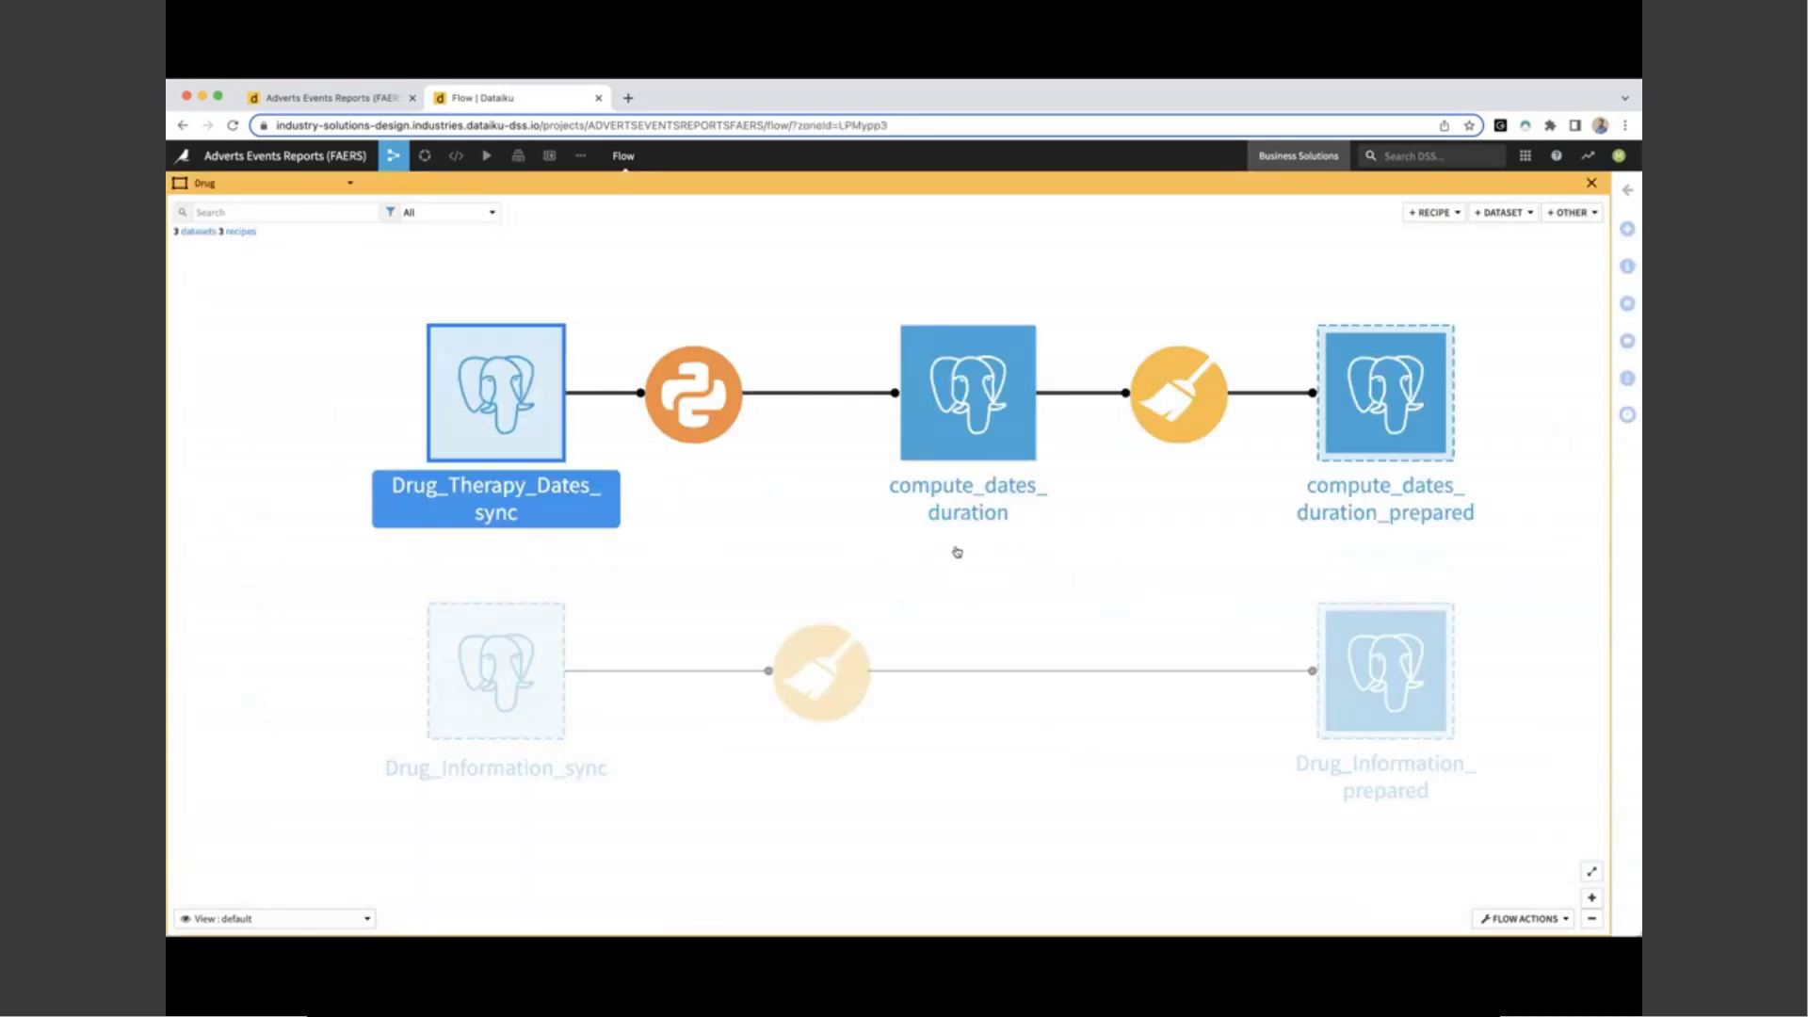
Step: Analyze end_dt in Drug_Therapy_Dates_sync, finding it 61.9% empty
{"action": "double_click", "coordinate": [467, 399]}
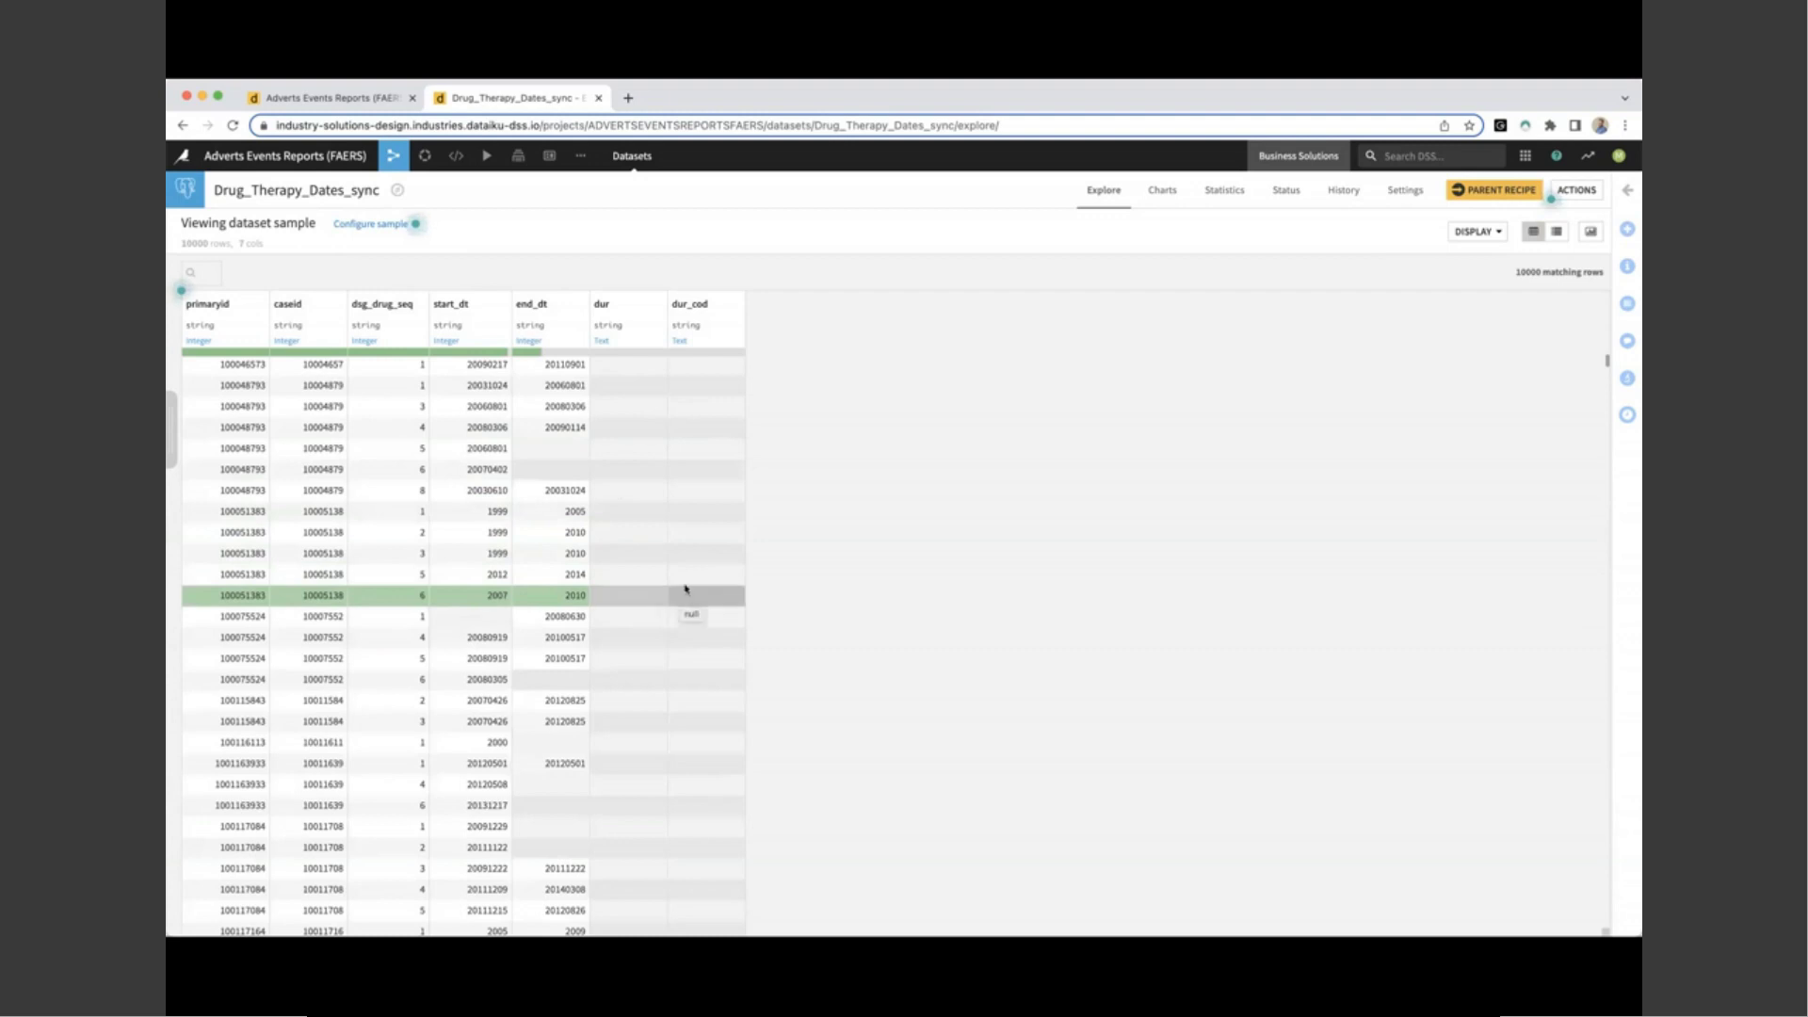
{"action": "left_click", "coordinate": [581, 307]}
{"action": "left_click", "coordinate": [577, 328]}
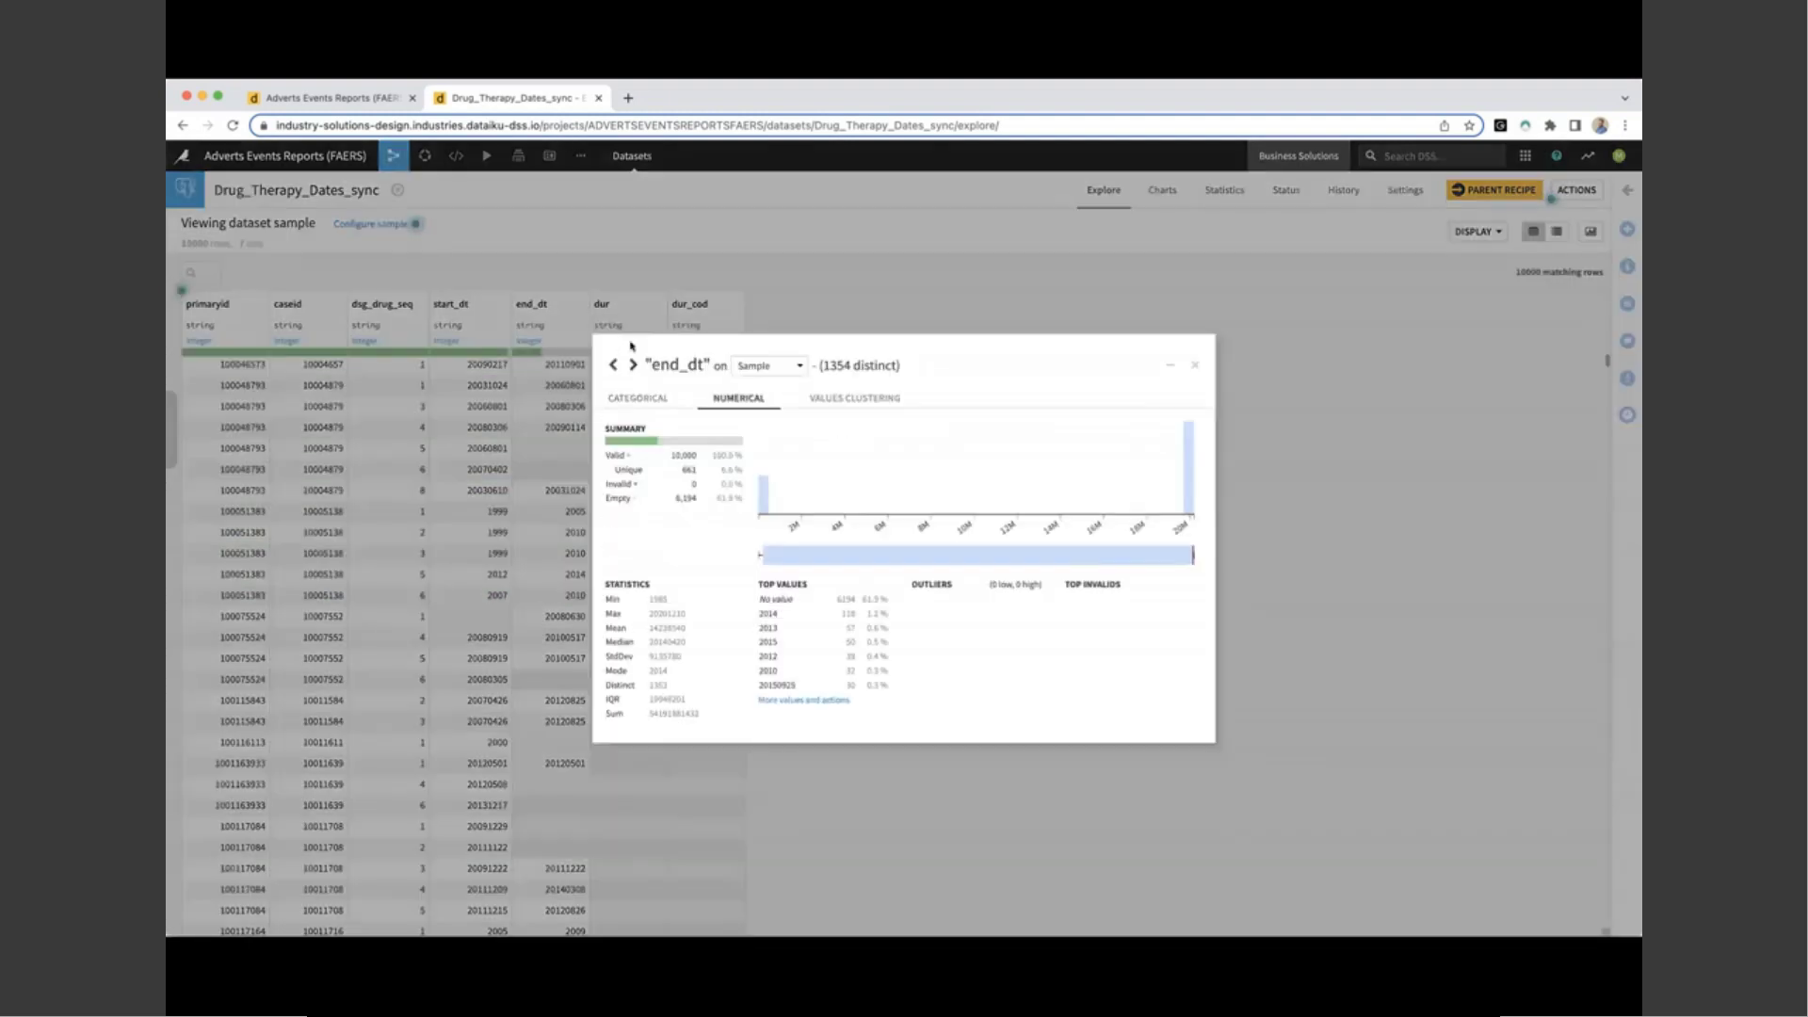
{"action": "left_click", "coordinate": [1193, 368]}
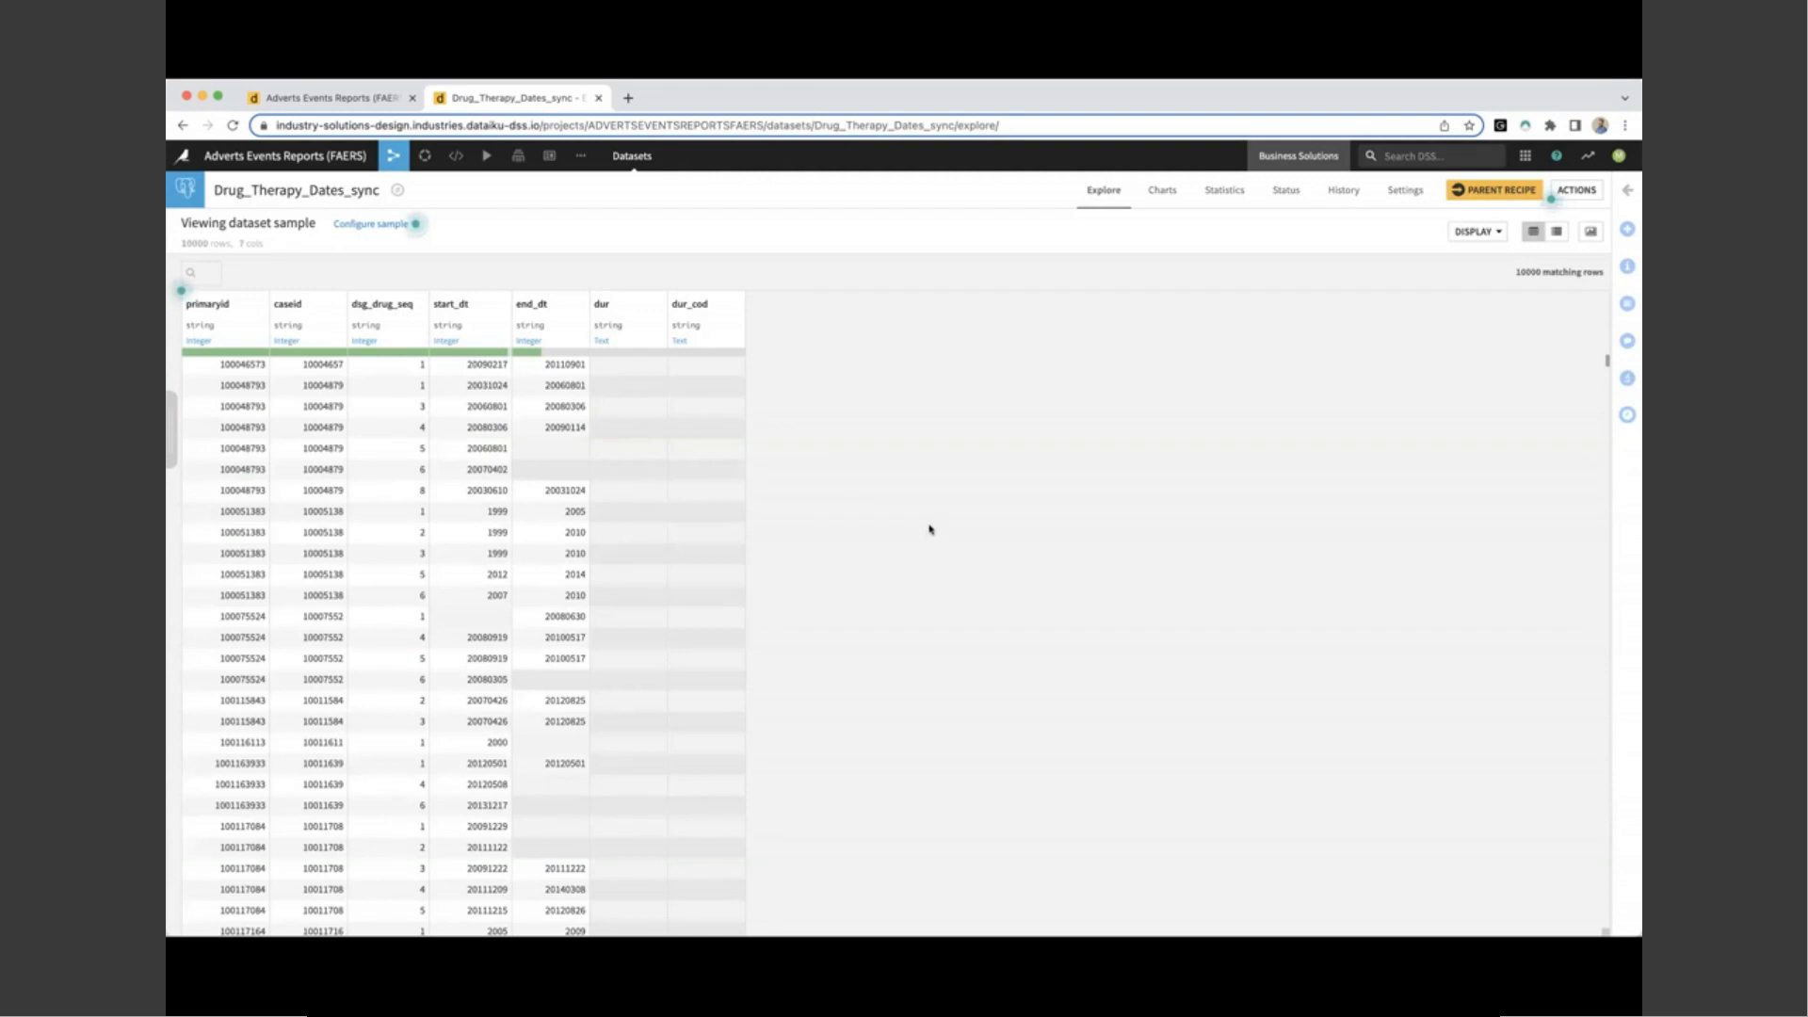
Step: Read the code of the Python recipe that computes date durations
{"action": "key", "text": "g"}
{"action": "key", "text": "f"}
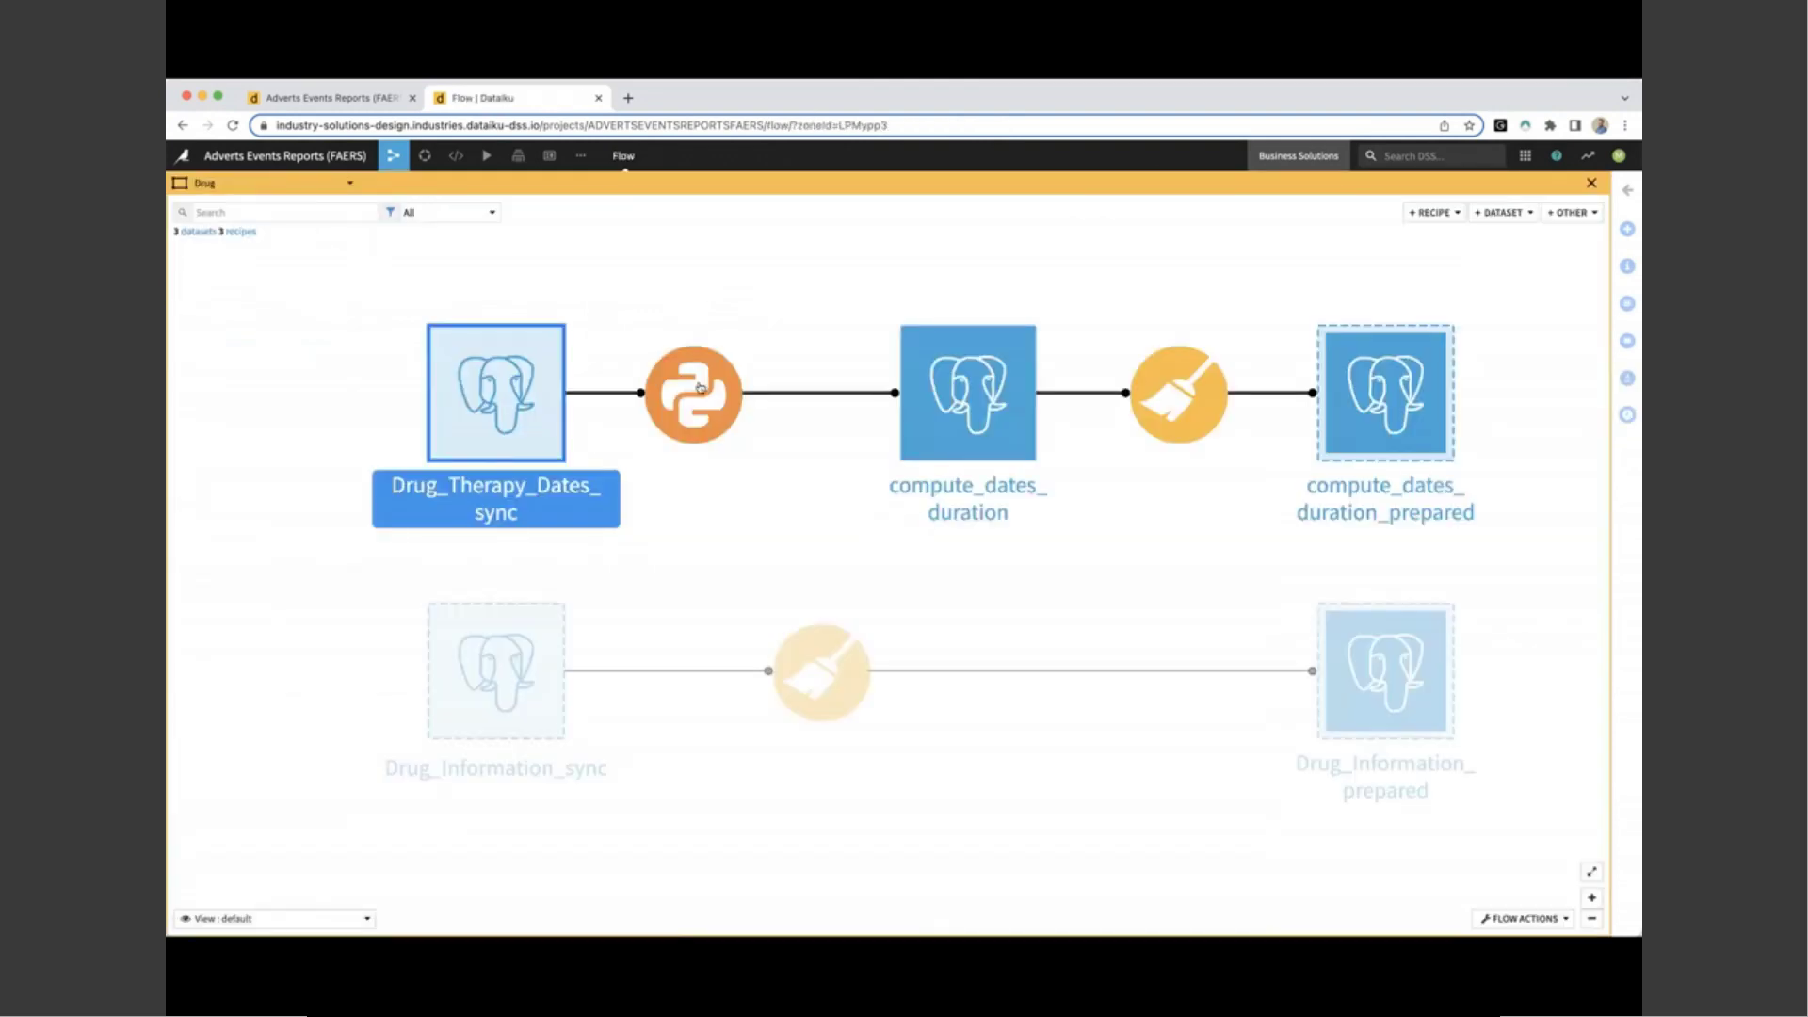
{"action": "double_click", "coordinate": [687, 393]}
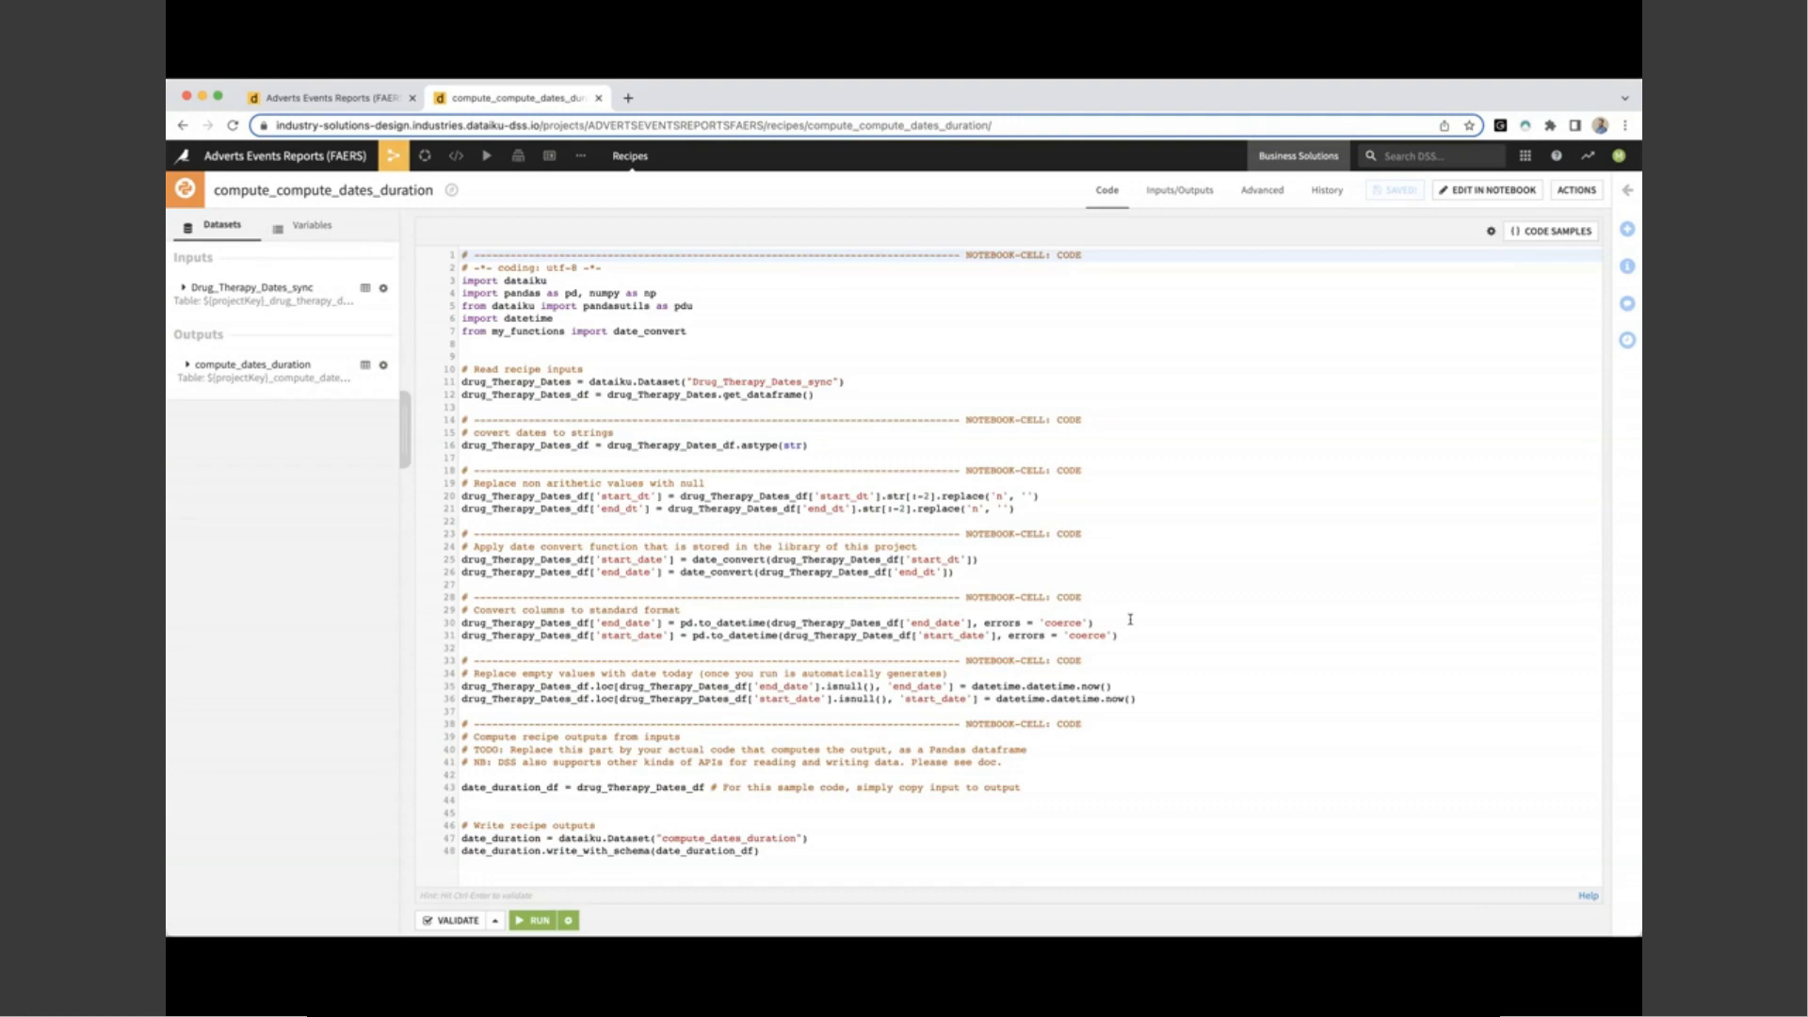
Step: Explore compute_dates_duration's new start_date and end_date columns, then return to the Drug zone
{"action": "key", "text": "g"}
{"action": "key", "text": "f"}
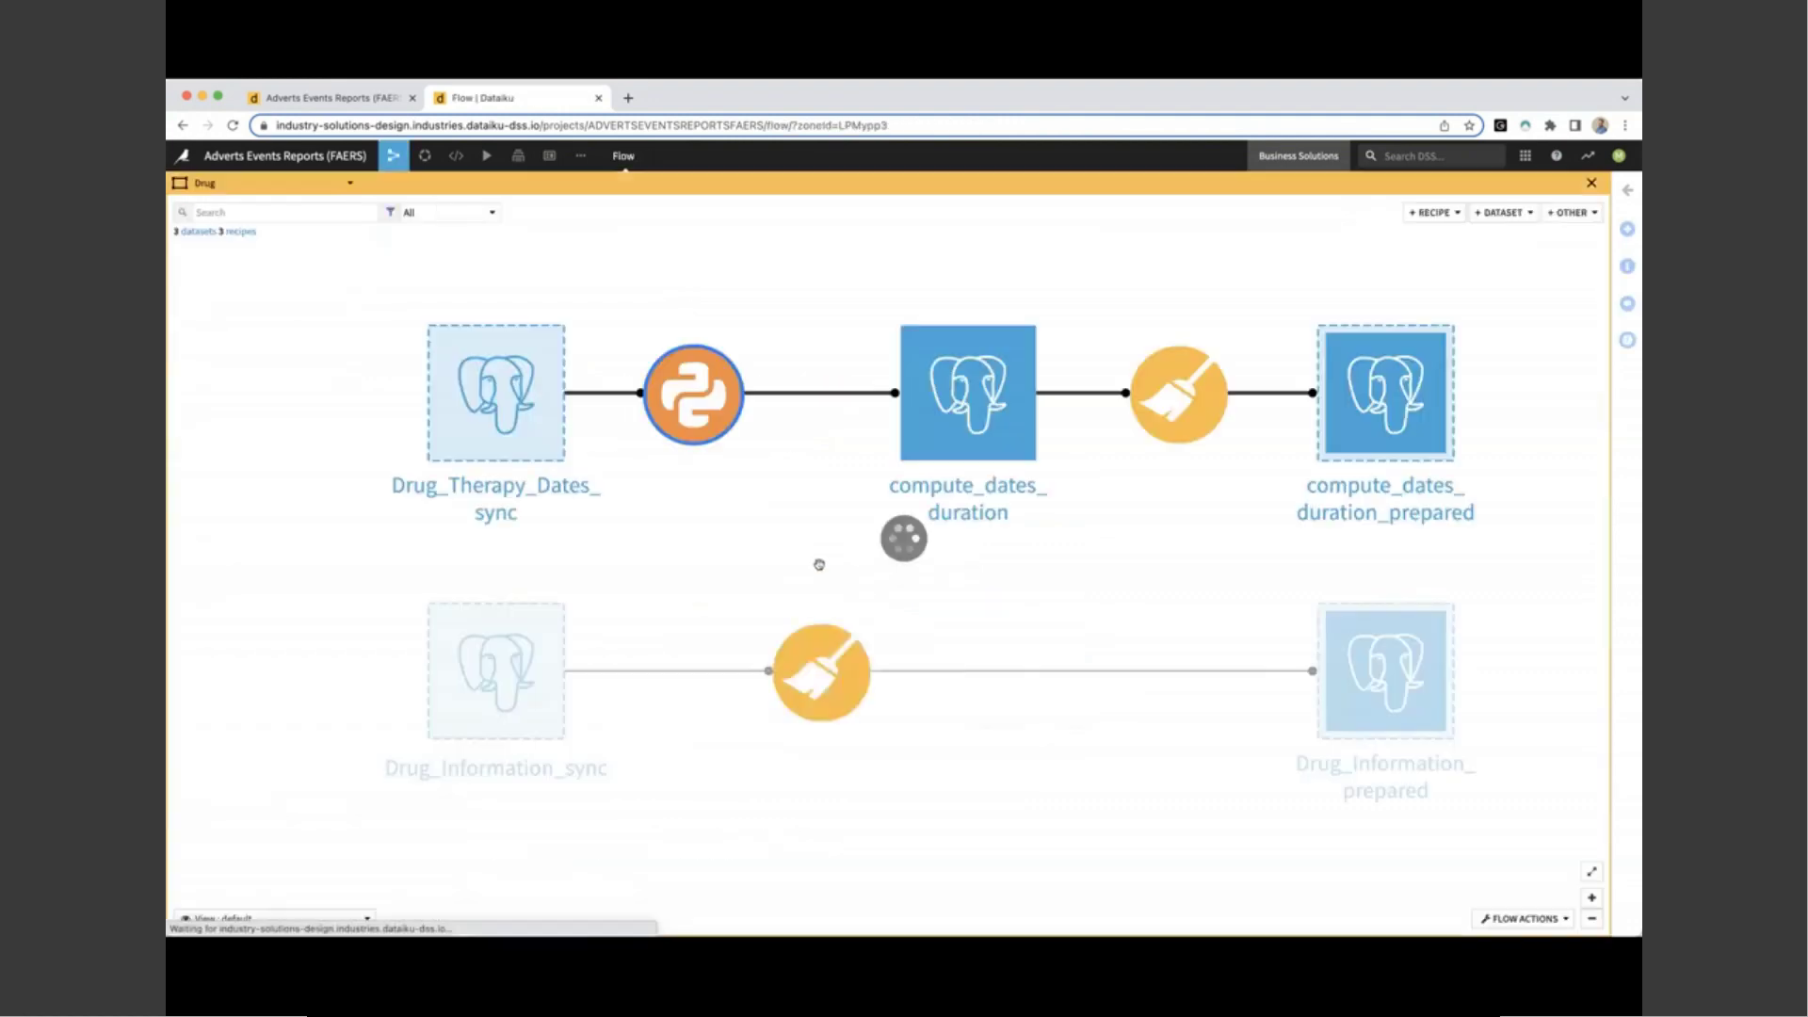
{"action": "double_click", "coordinate": [986, 381]}
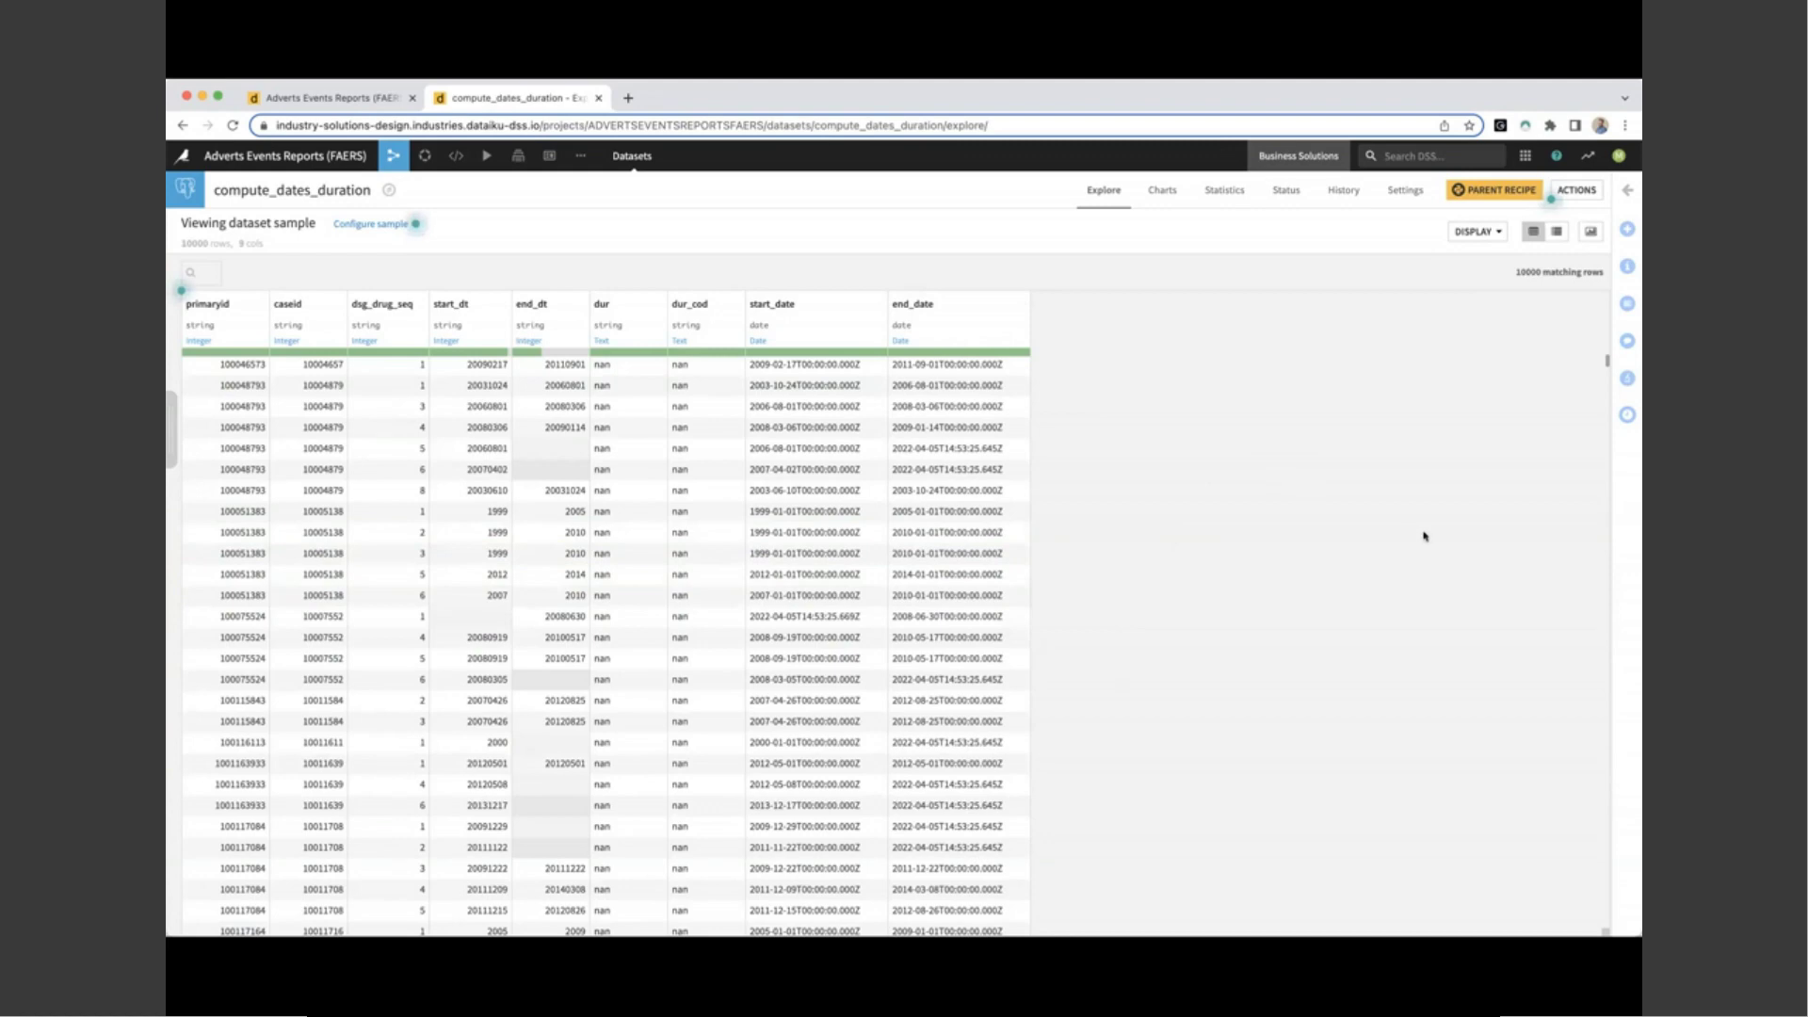
{"action": "key", "text": "g"}
{"action": "key", "text": "f"}
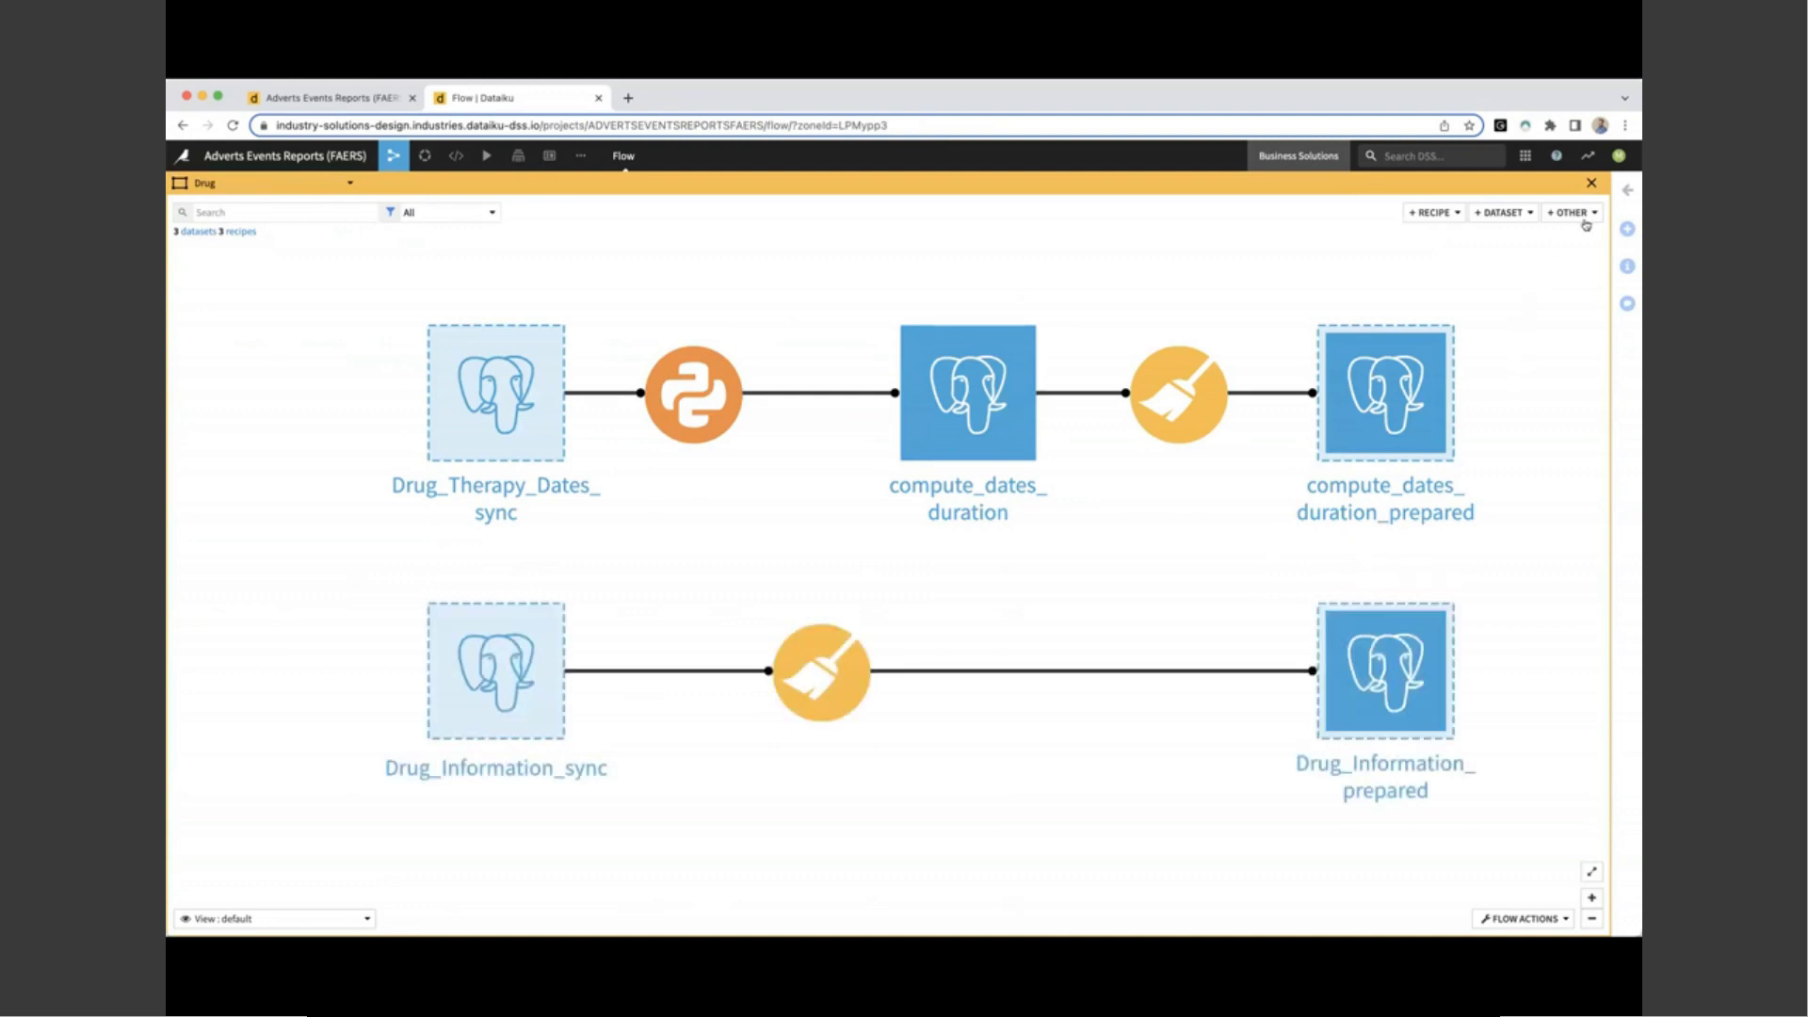
Step: Move from the Drug zone to Feature Organisation and check Drug_Information_joined's selected join columns
{"action": "left_click", "coordinate": [1591, 184]}
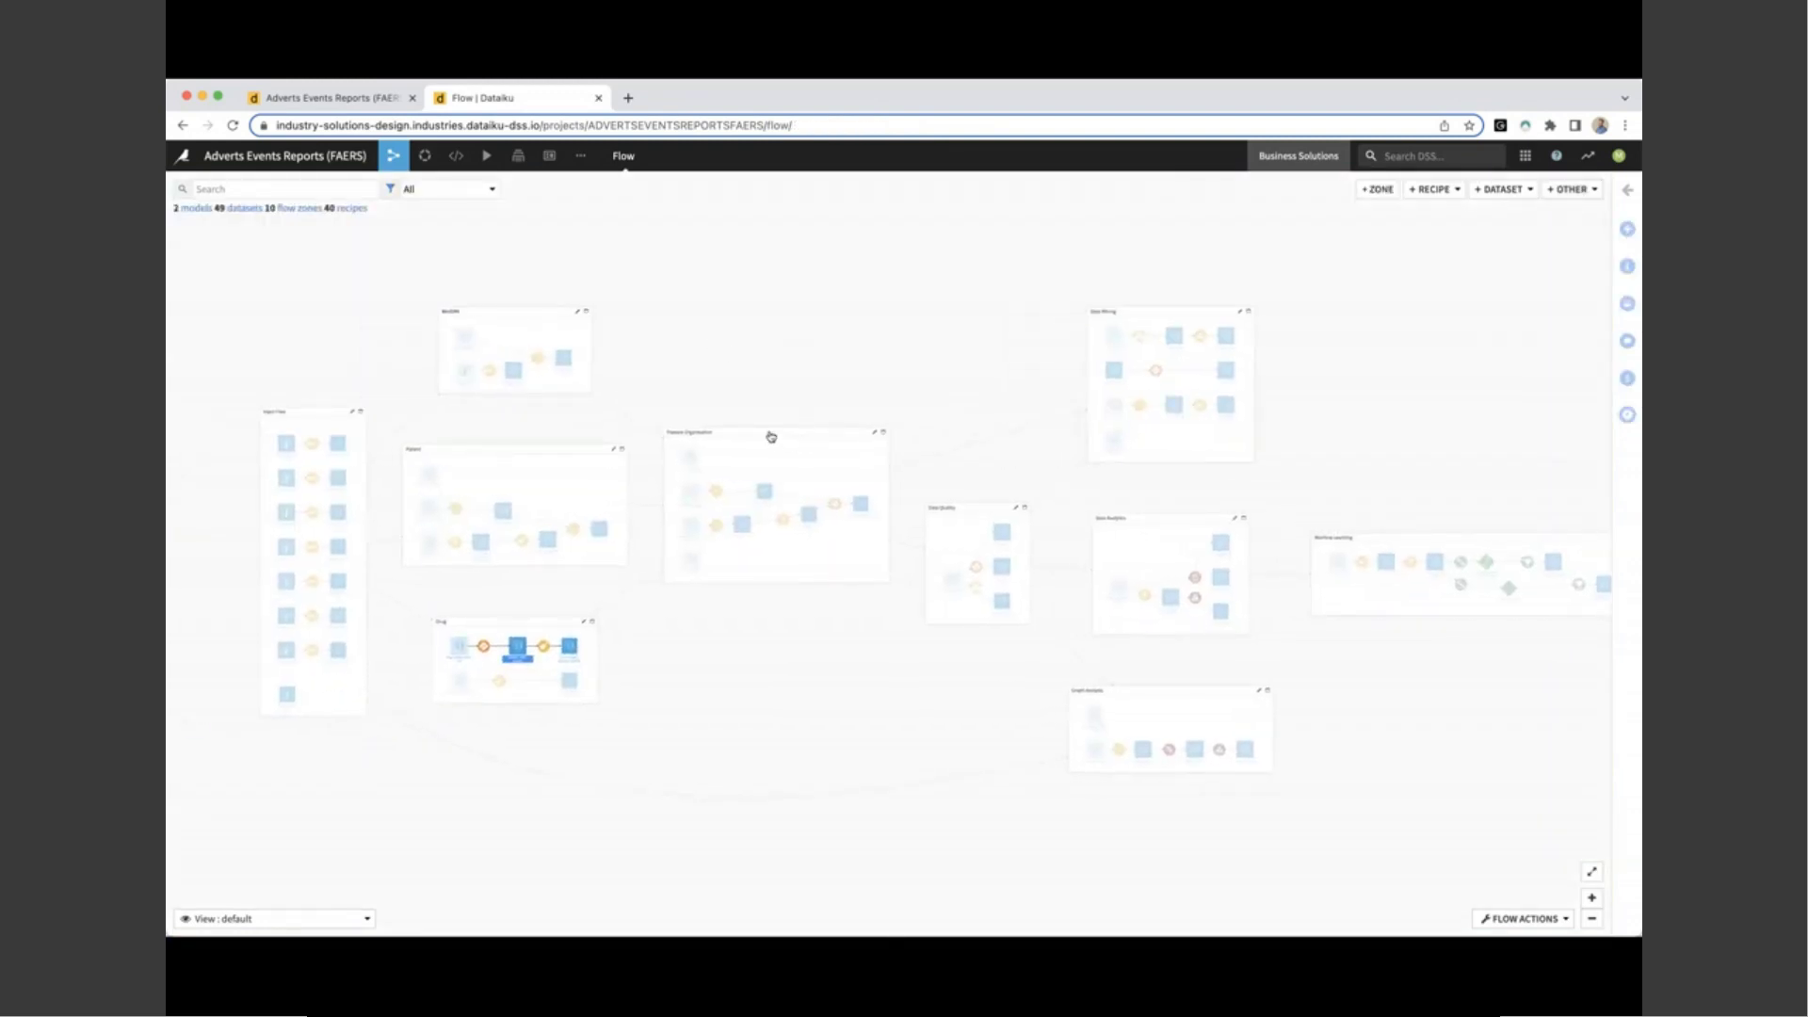
{"action": "double_click", "coordinate": [769, 434]}
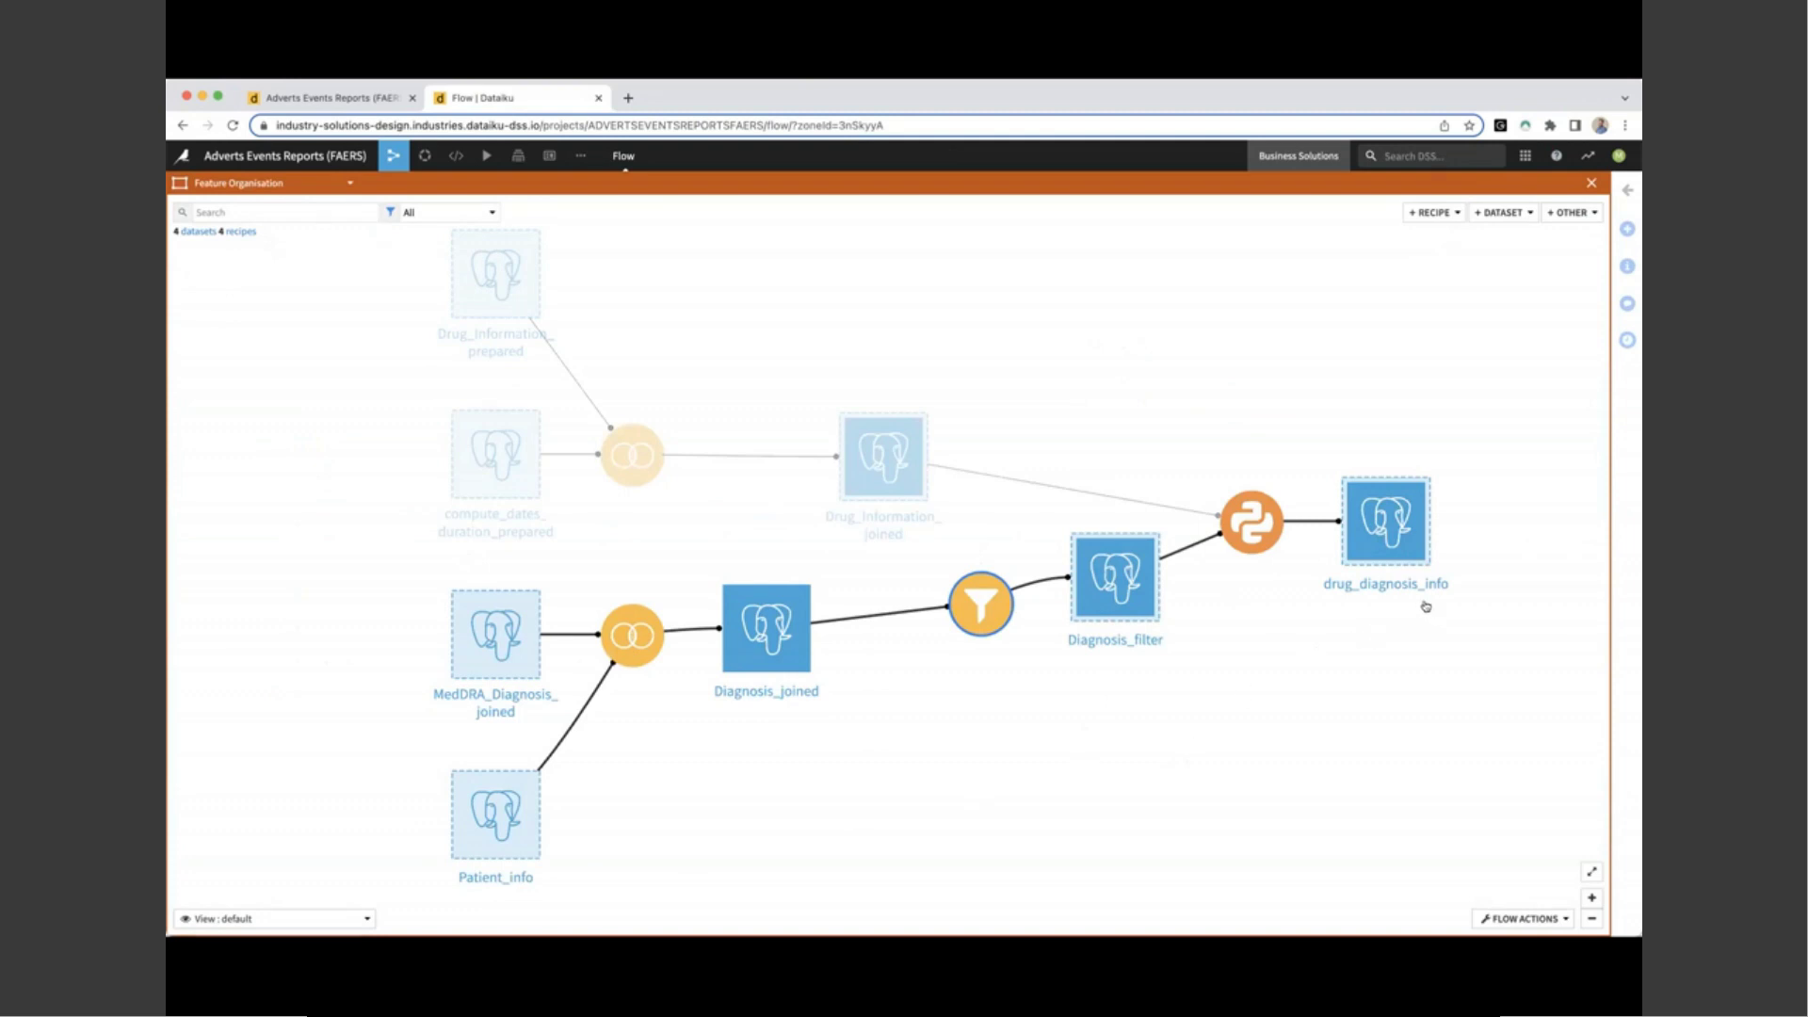
{"action": "double_click", "coordinate": [642, 454]}
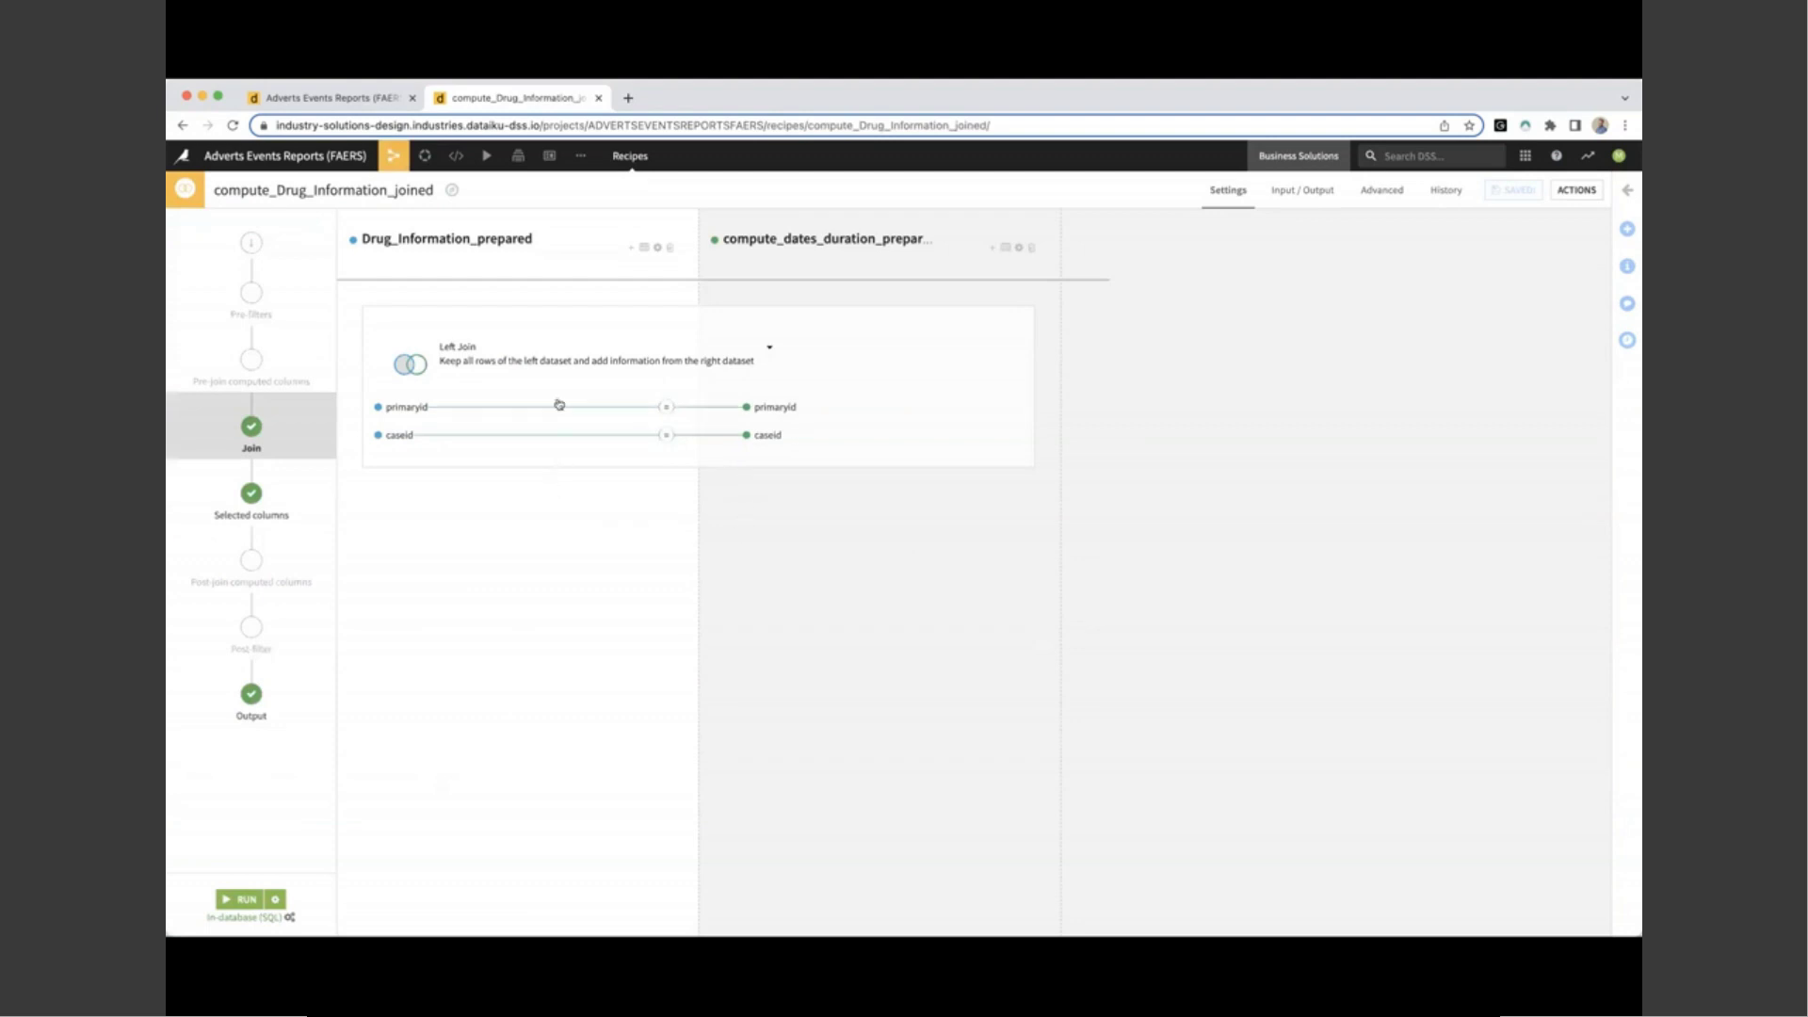
{"action": "left_click", "coordinate": [218, 514]}
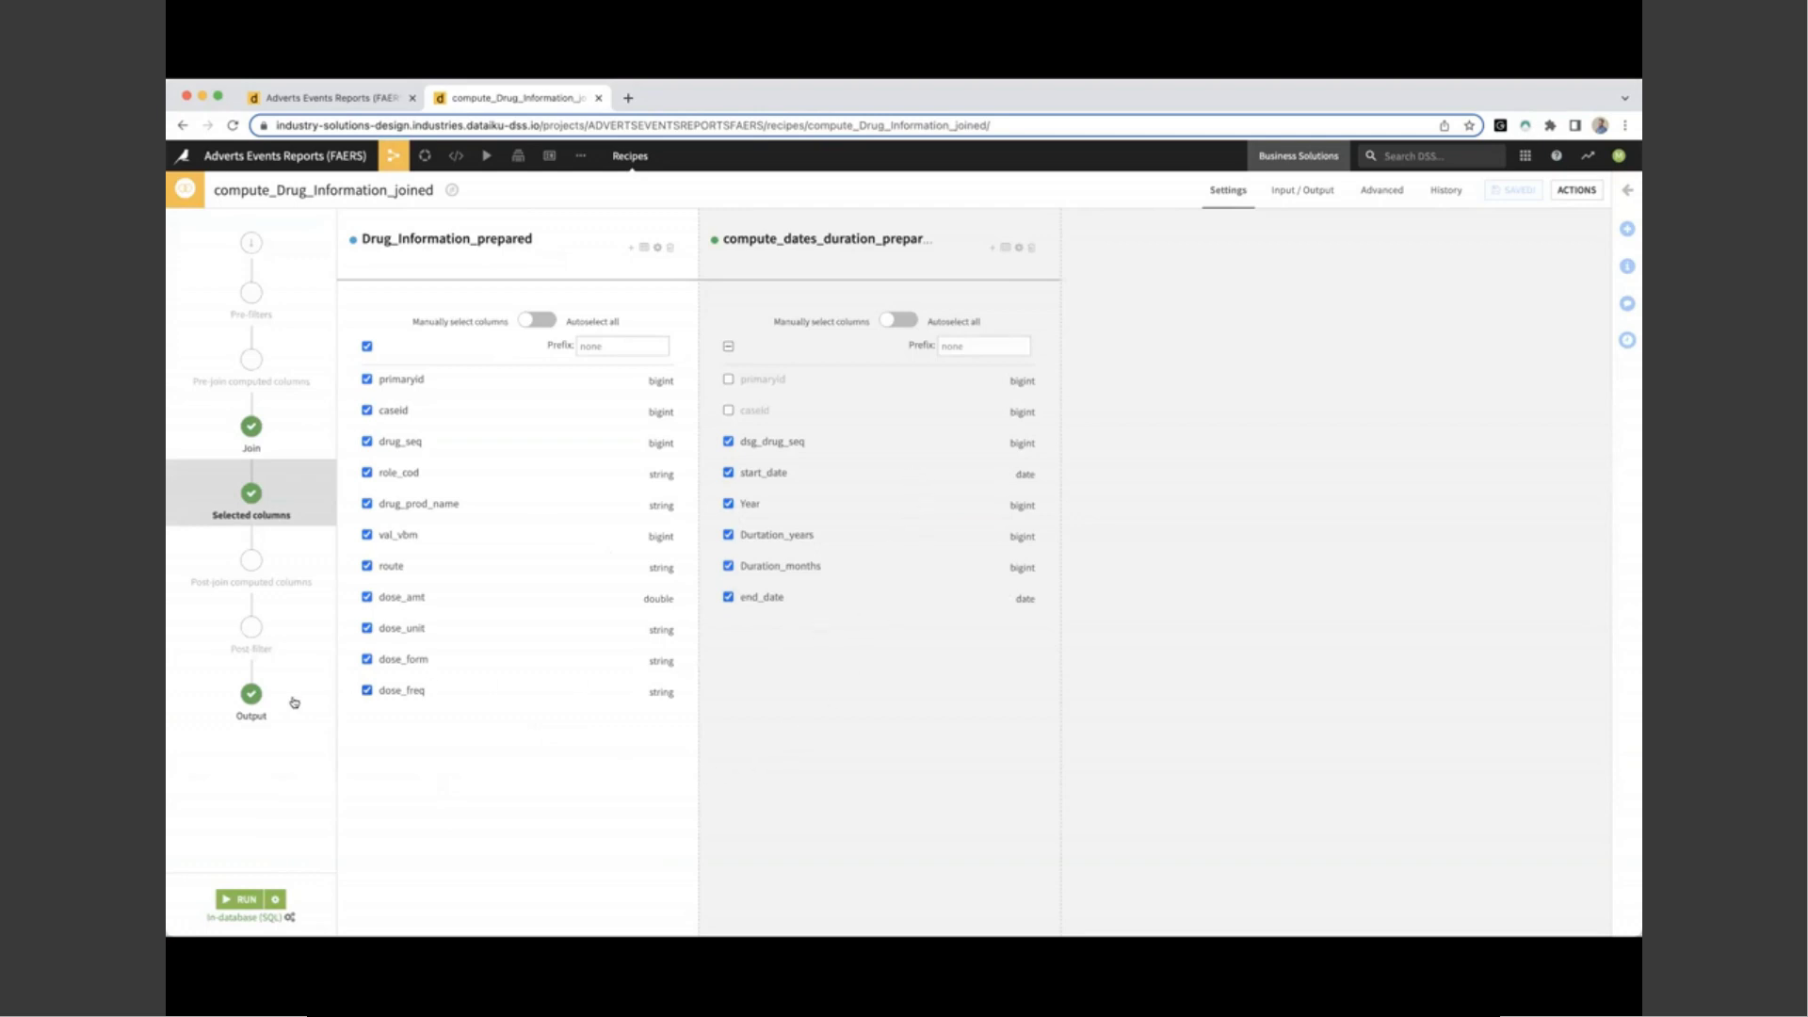
{"action": "mouse_move", "coordinate": [389, 163]}
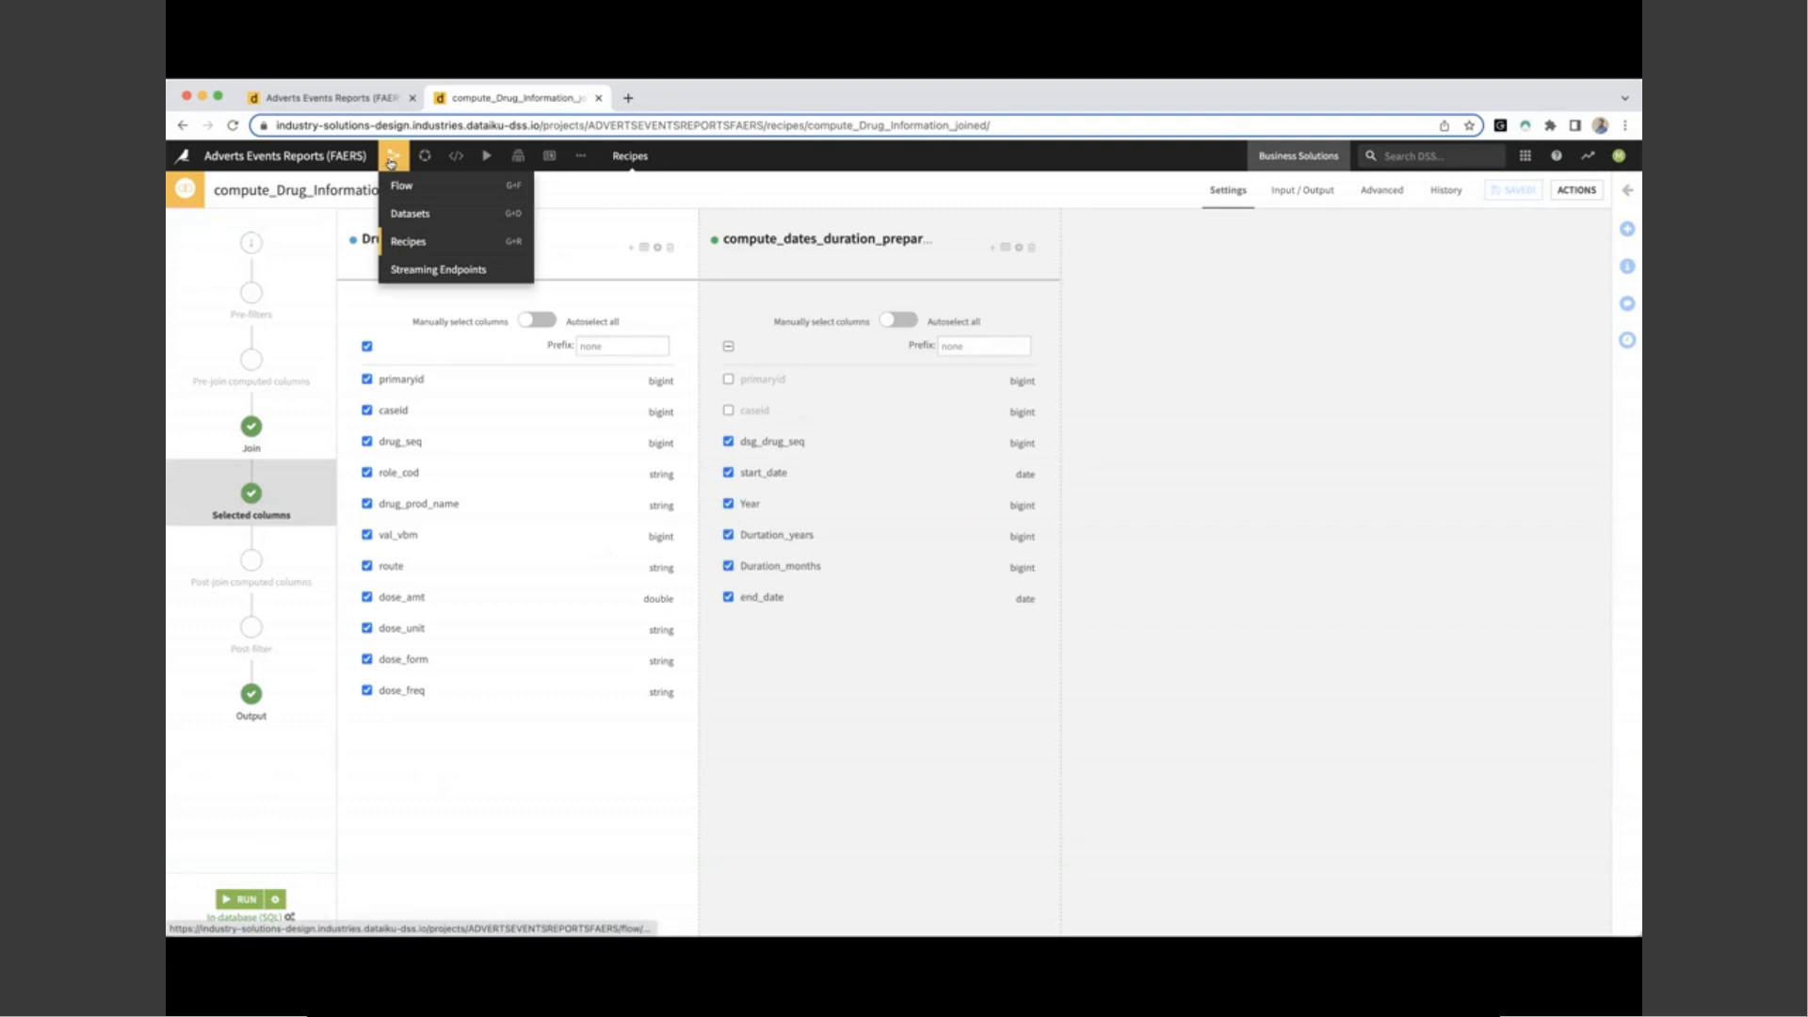
{"action": "left_click", "coordinate": [392, 158]}
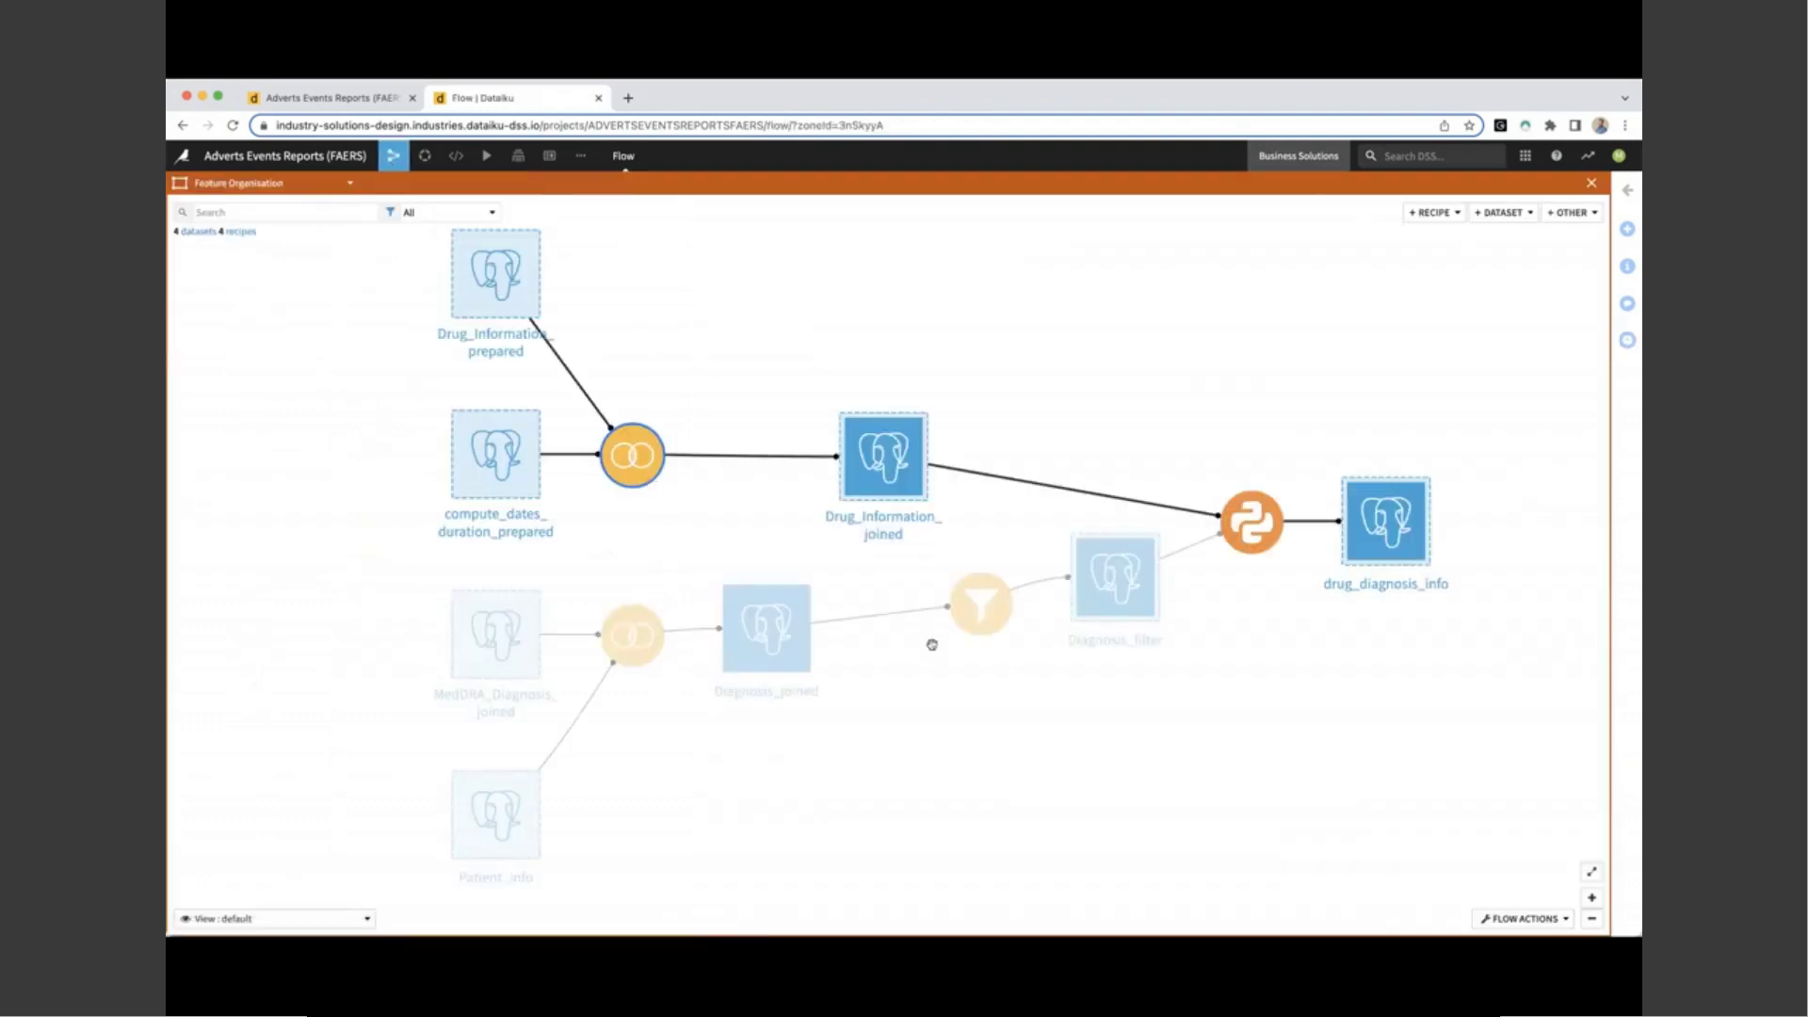
Step: Inspect the Diagnosis_joined join recipe's selected columns from each input, then return to the flow
{"action": "double_click", "coordinate": [620, 636]}
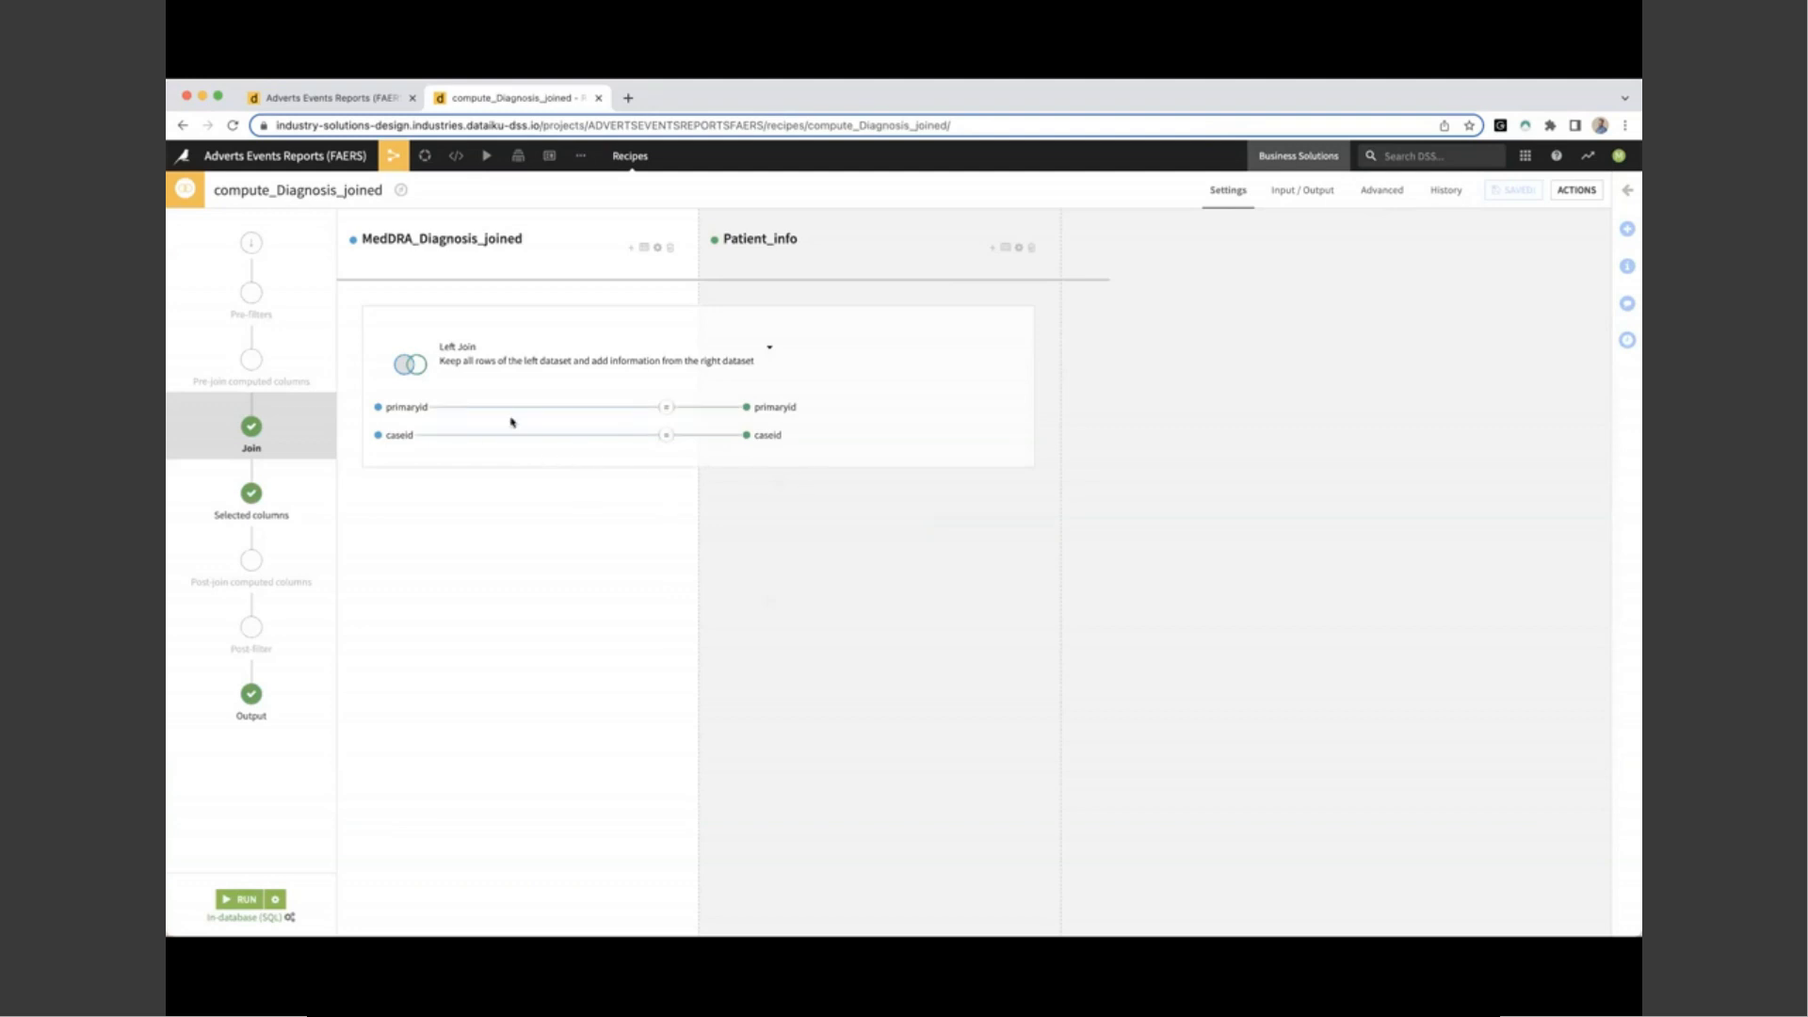
{"action": "left_click", "coordinate": [285, 500]}
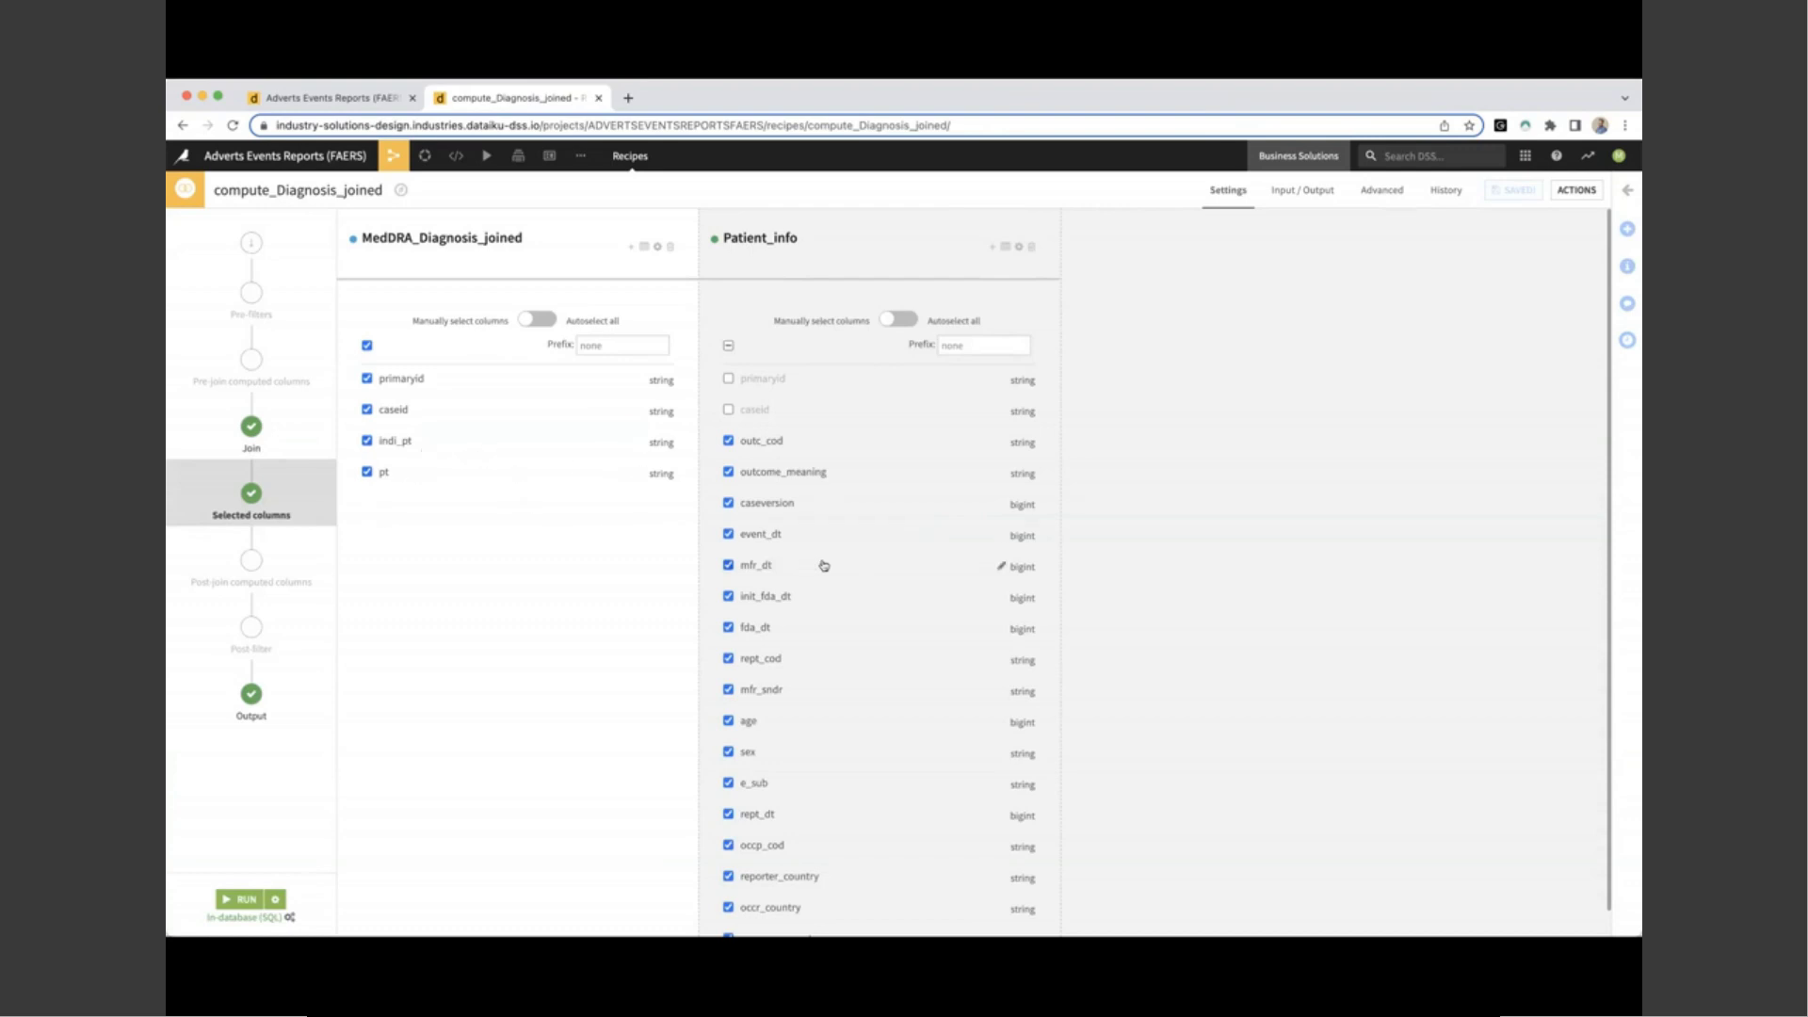
{"action": "left_click", "coordinate": [394, 157]}
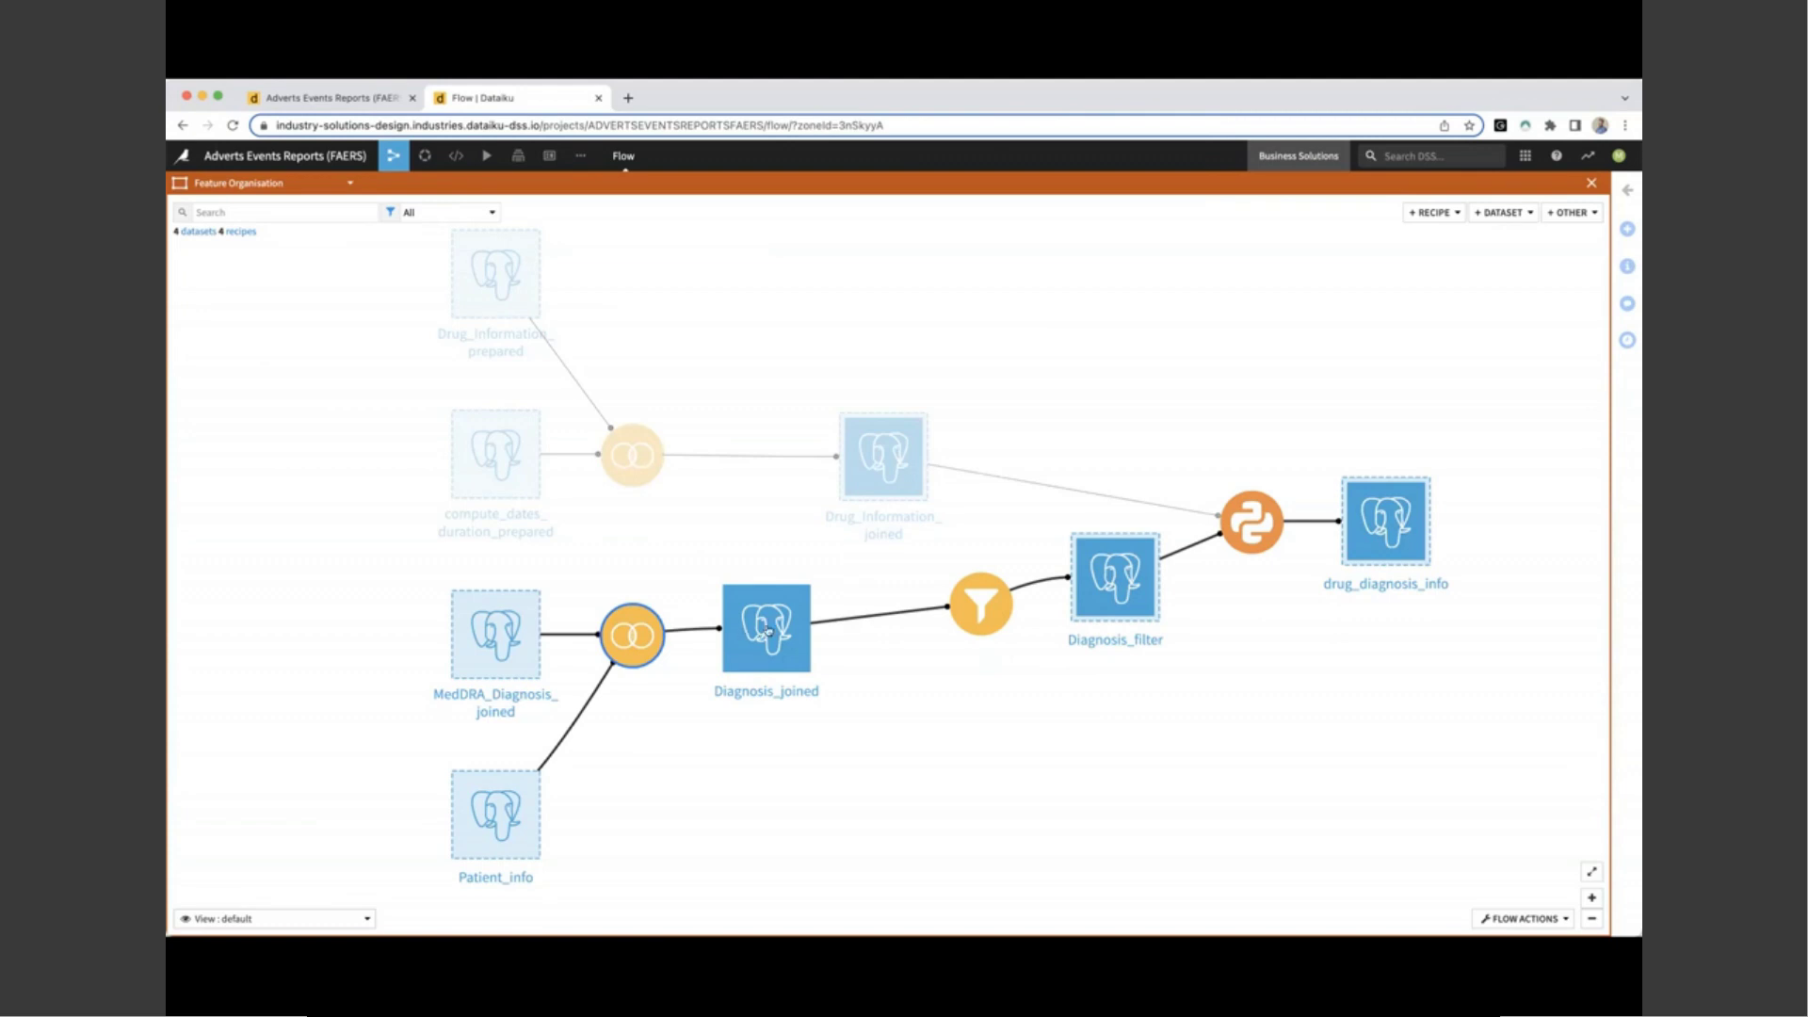
Step: Compare status counts: Diagnosis_joined has 8,508,642 records, Diagnosis_filter 1,276,956, both 21 columns
{"action": "double_click", "coordinate": [768, 631]}
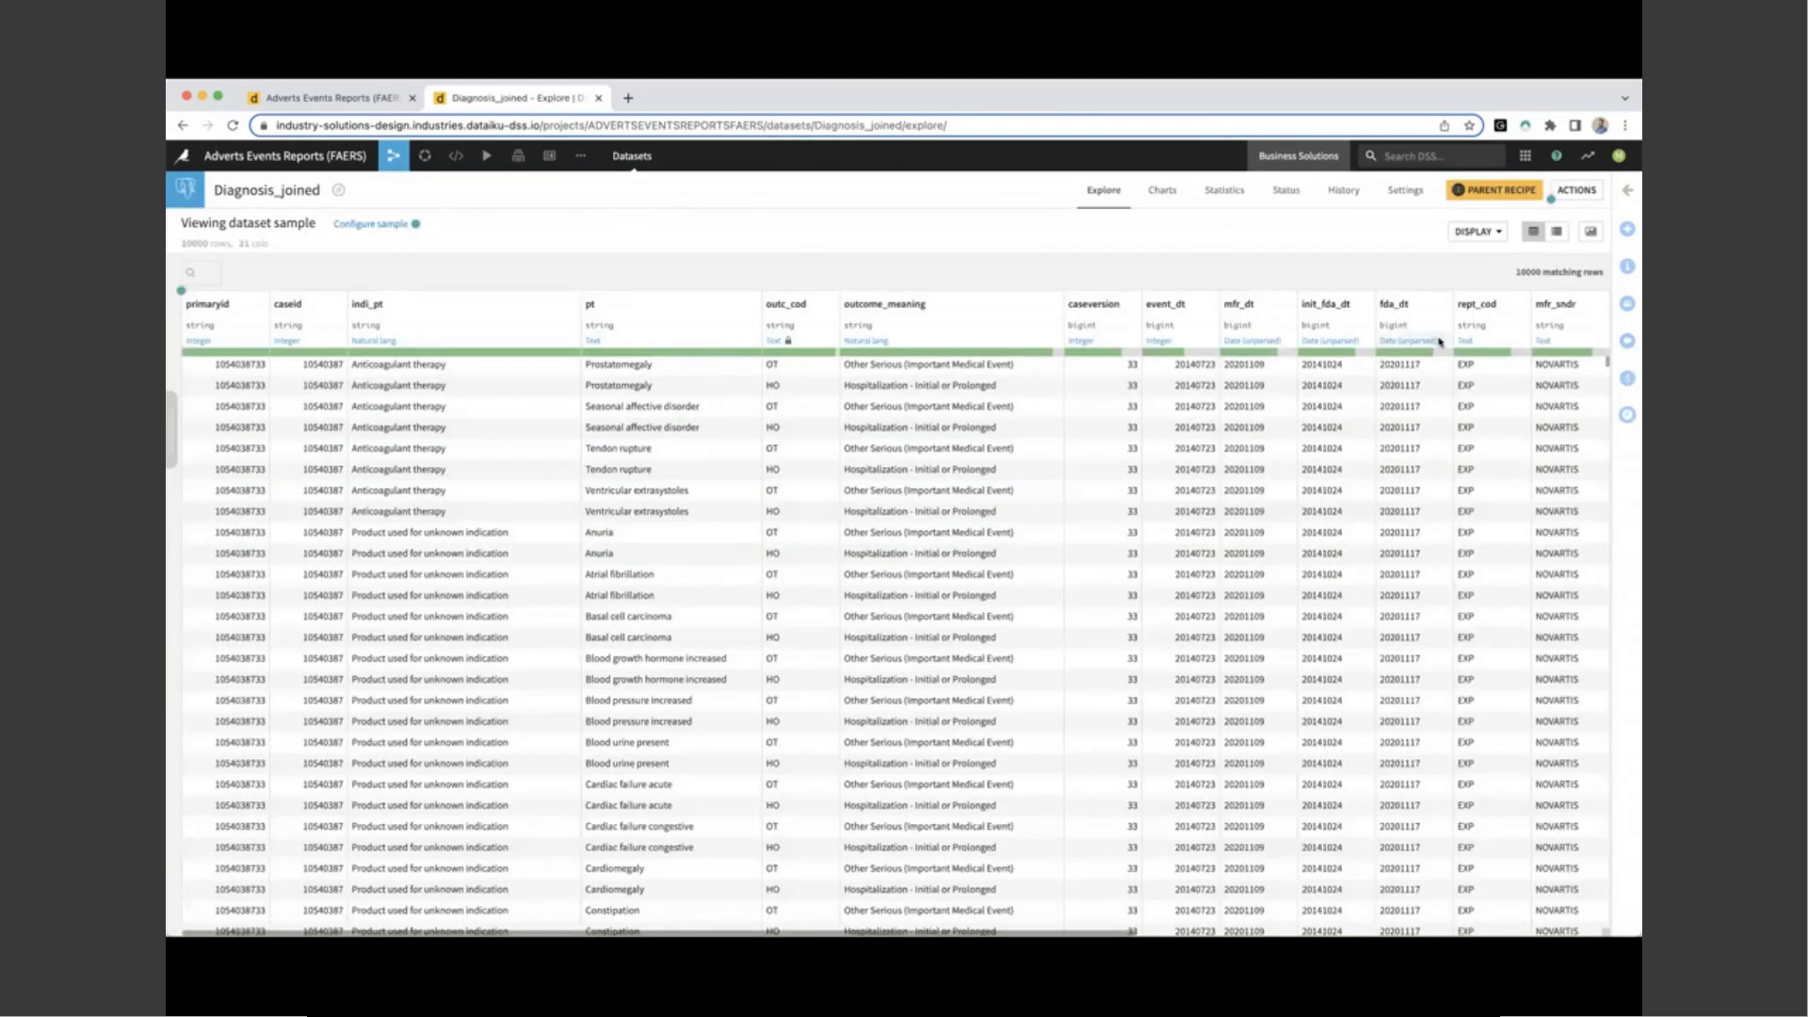
{"action": "left_click", "coordinate": [1287, 190]}
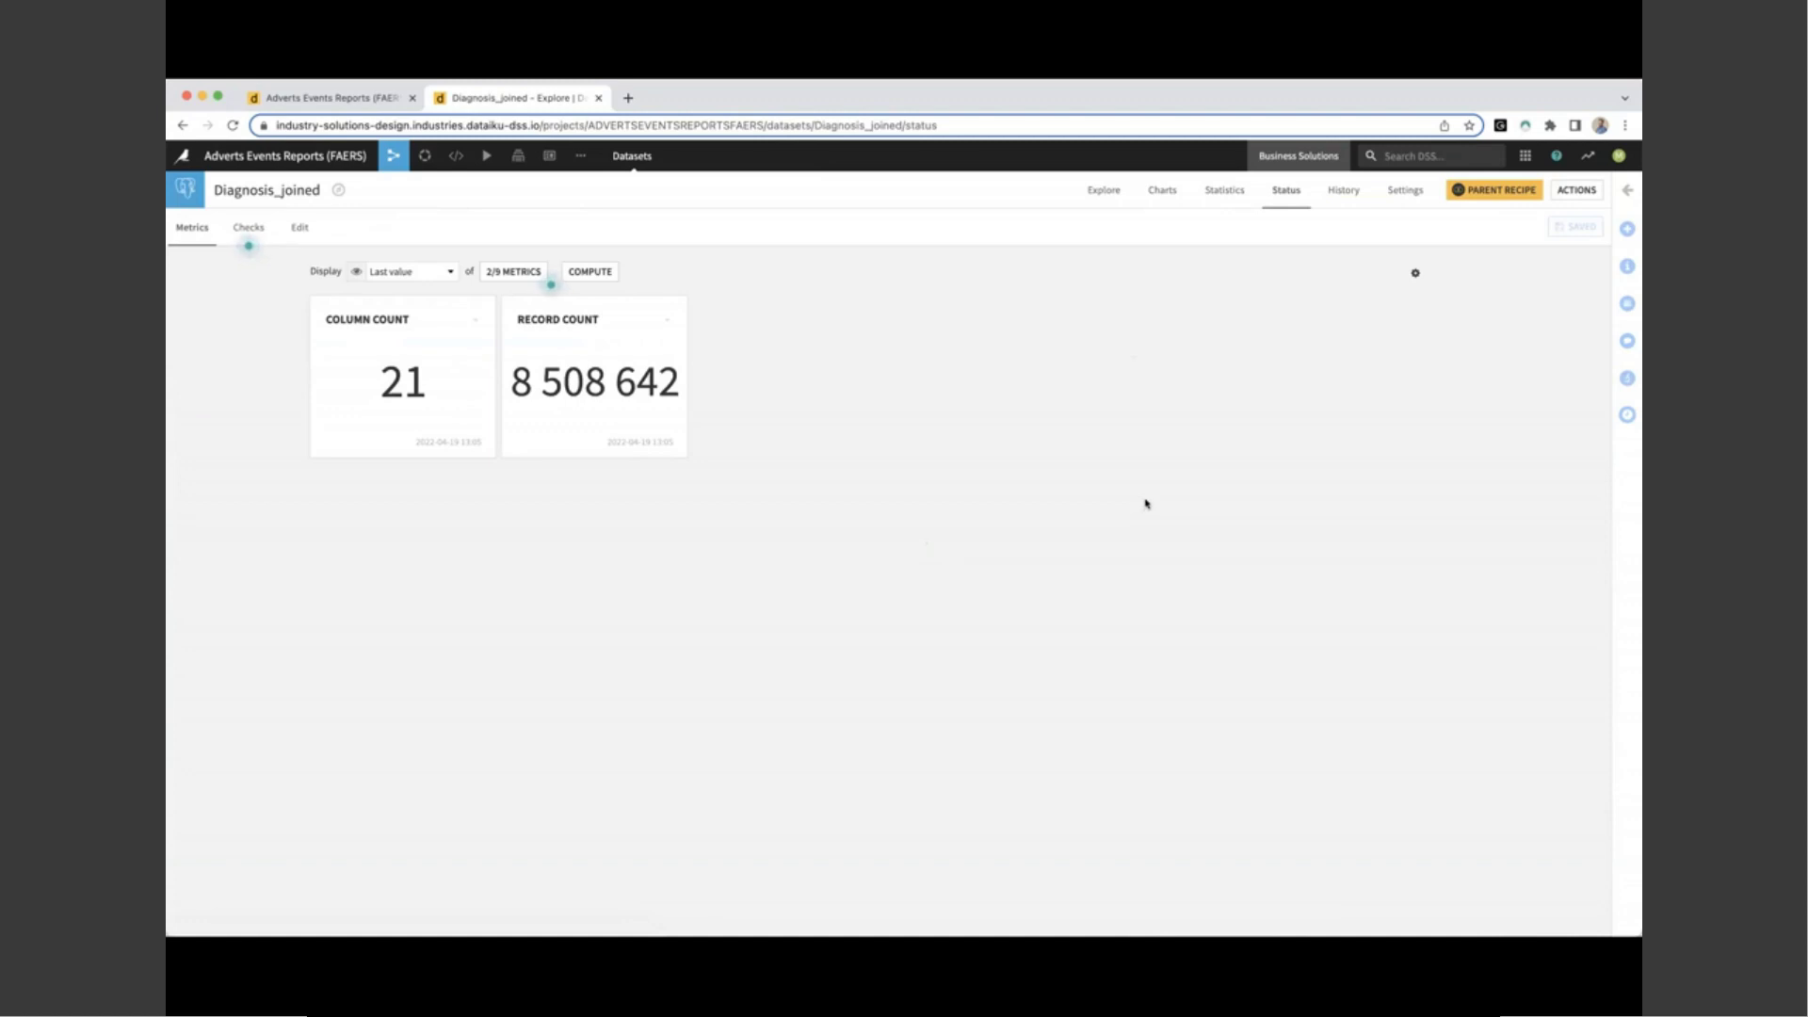
{"action": "key", "text": "g"}
{"action": "key", "text": "f"}
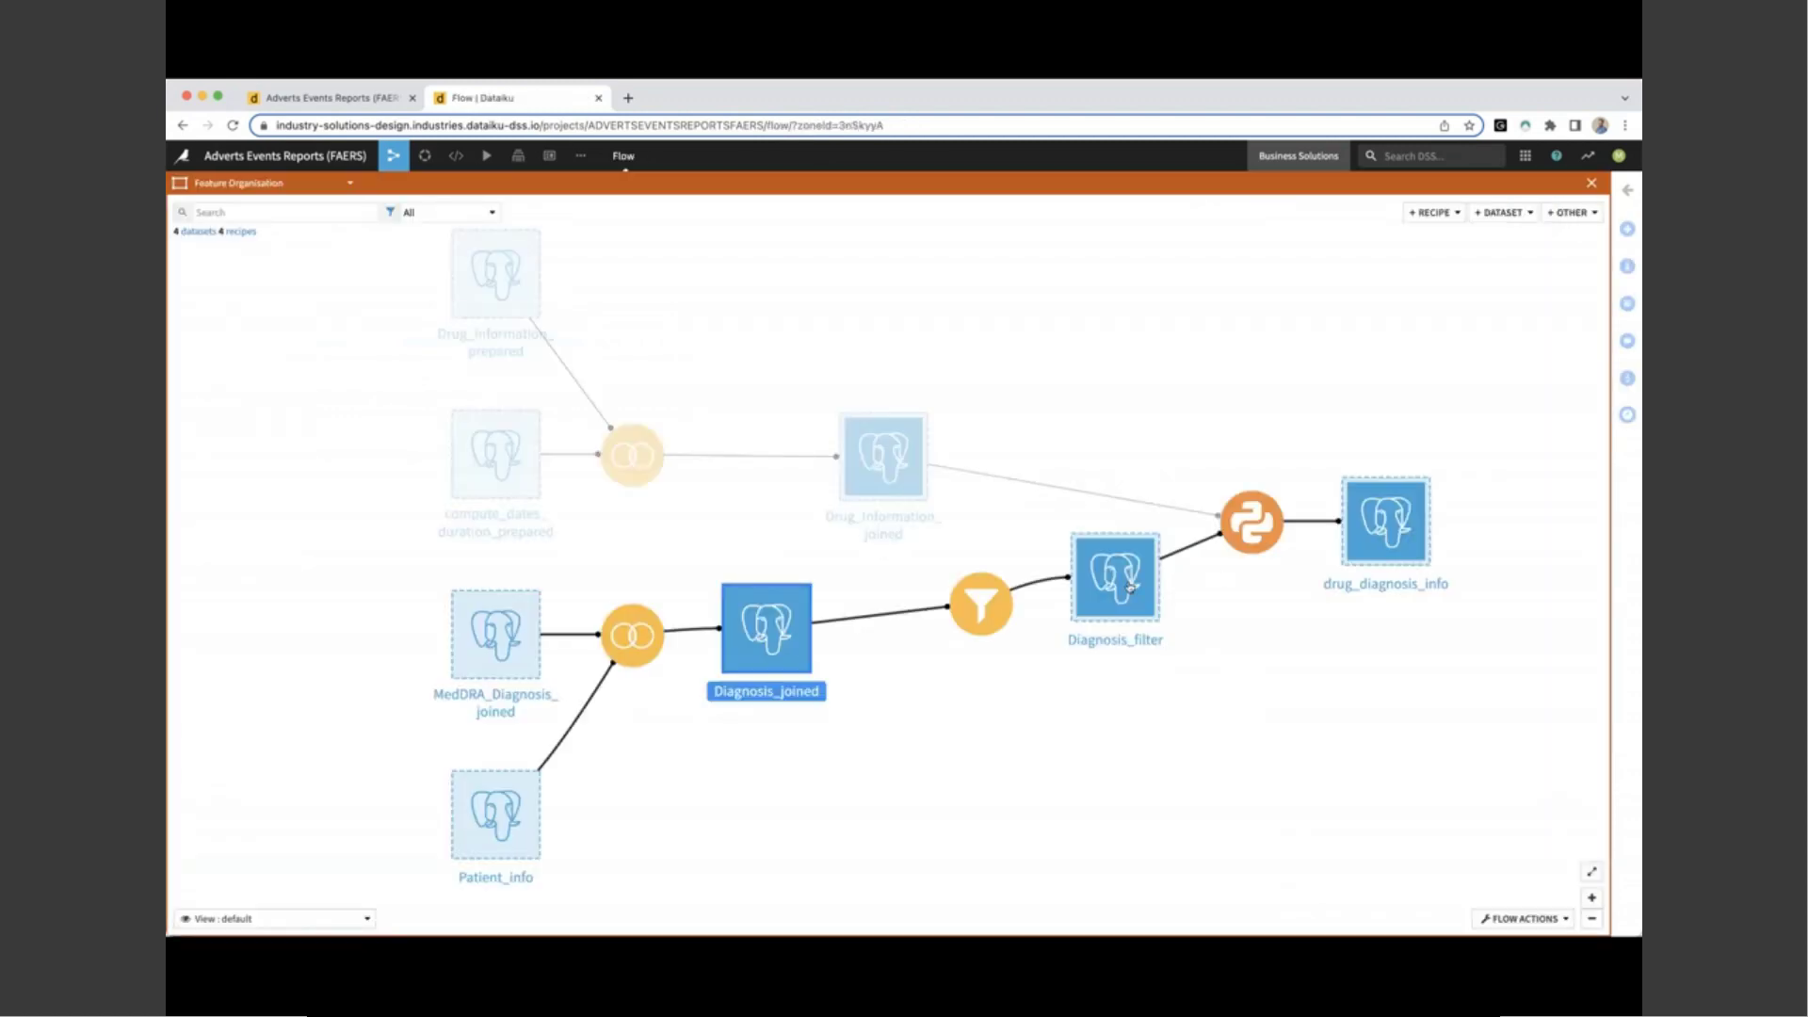
{"action": "double_click", "coordinate": [1127, 588]}
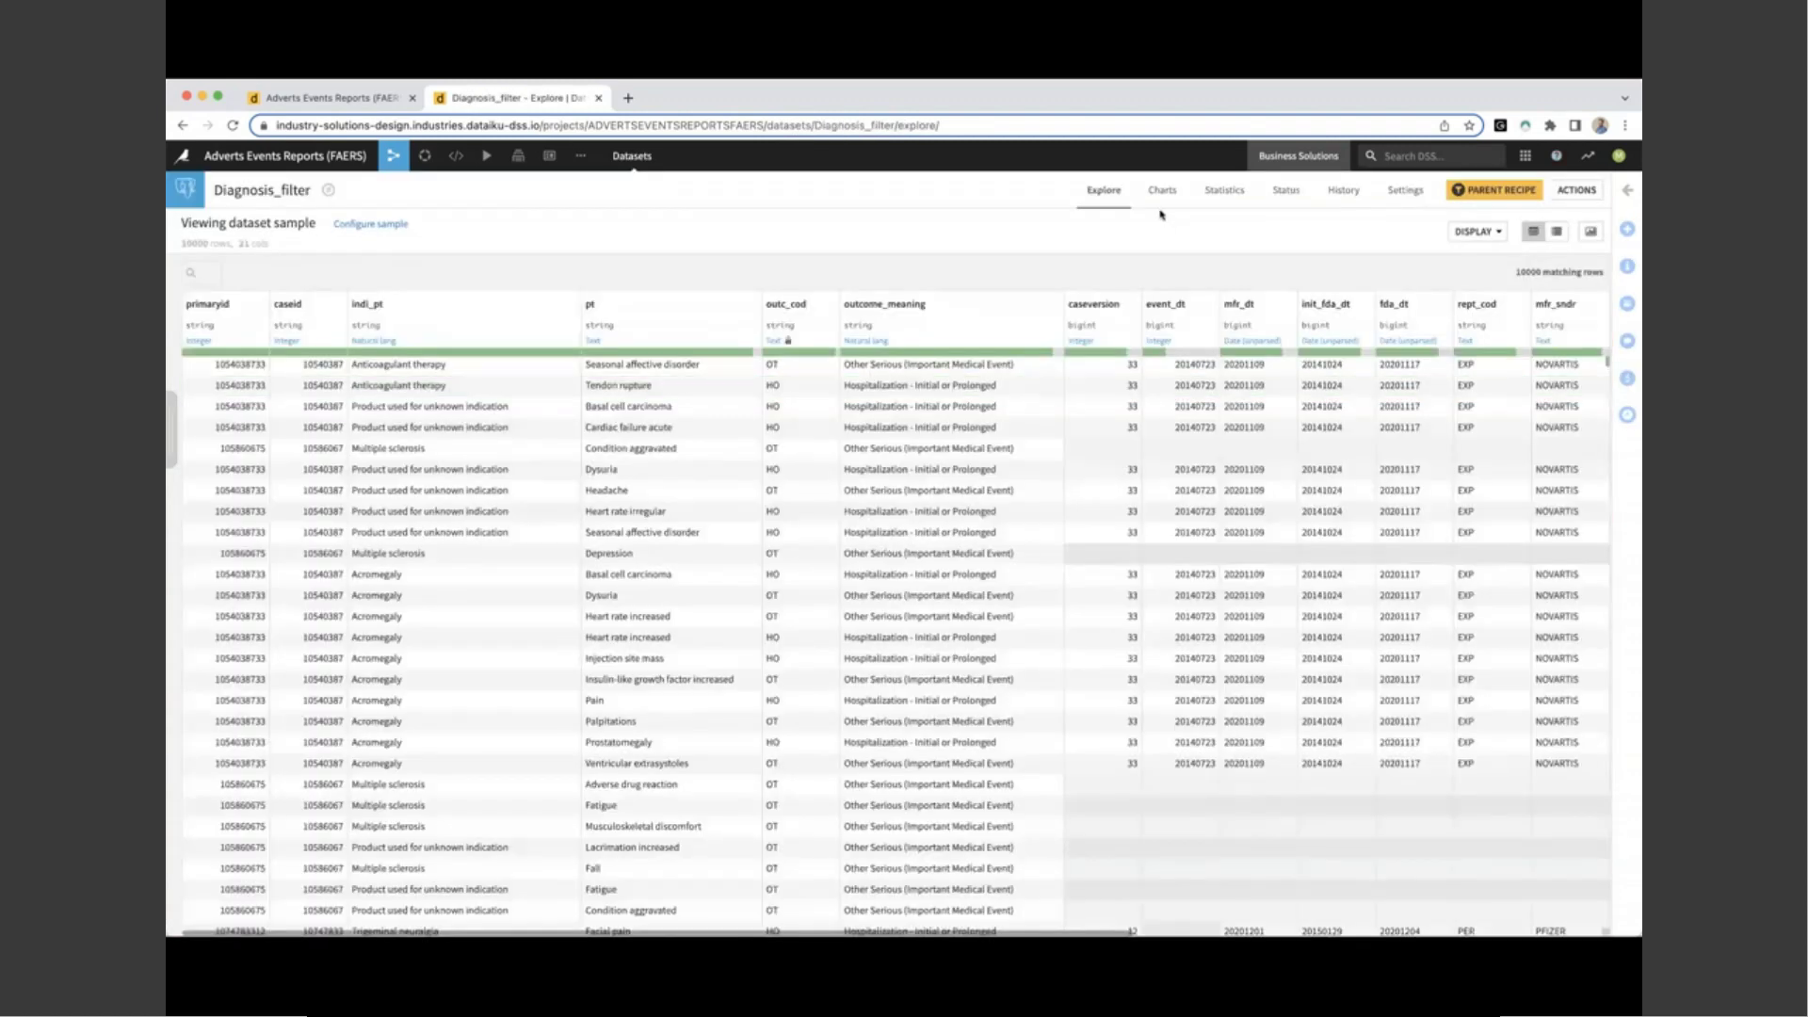
{"action": "left_click", "coordinate": [1285, 189]}
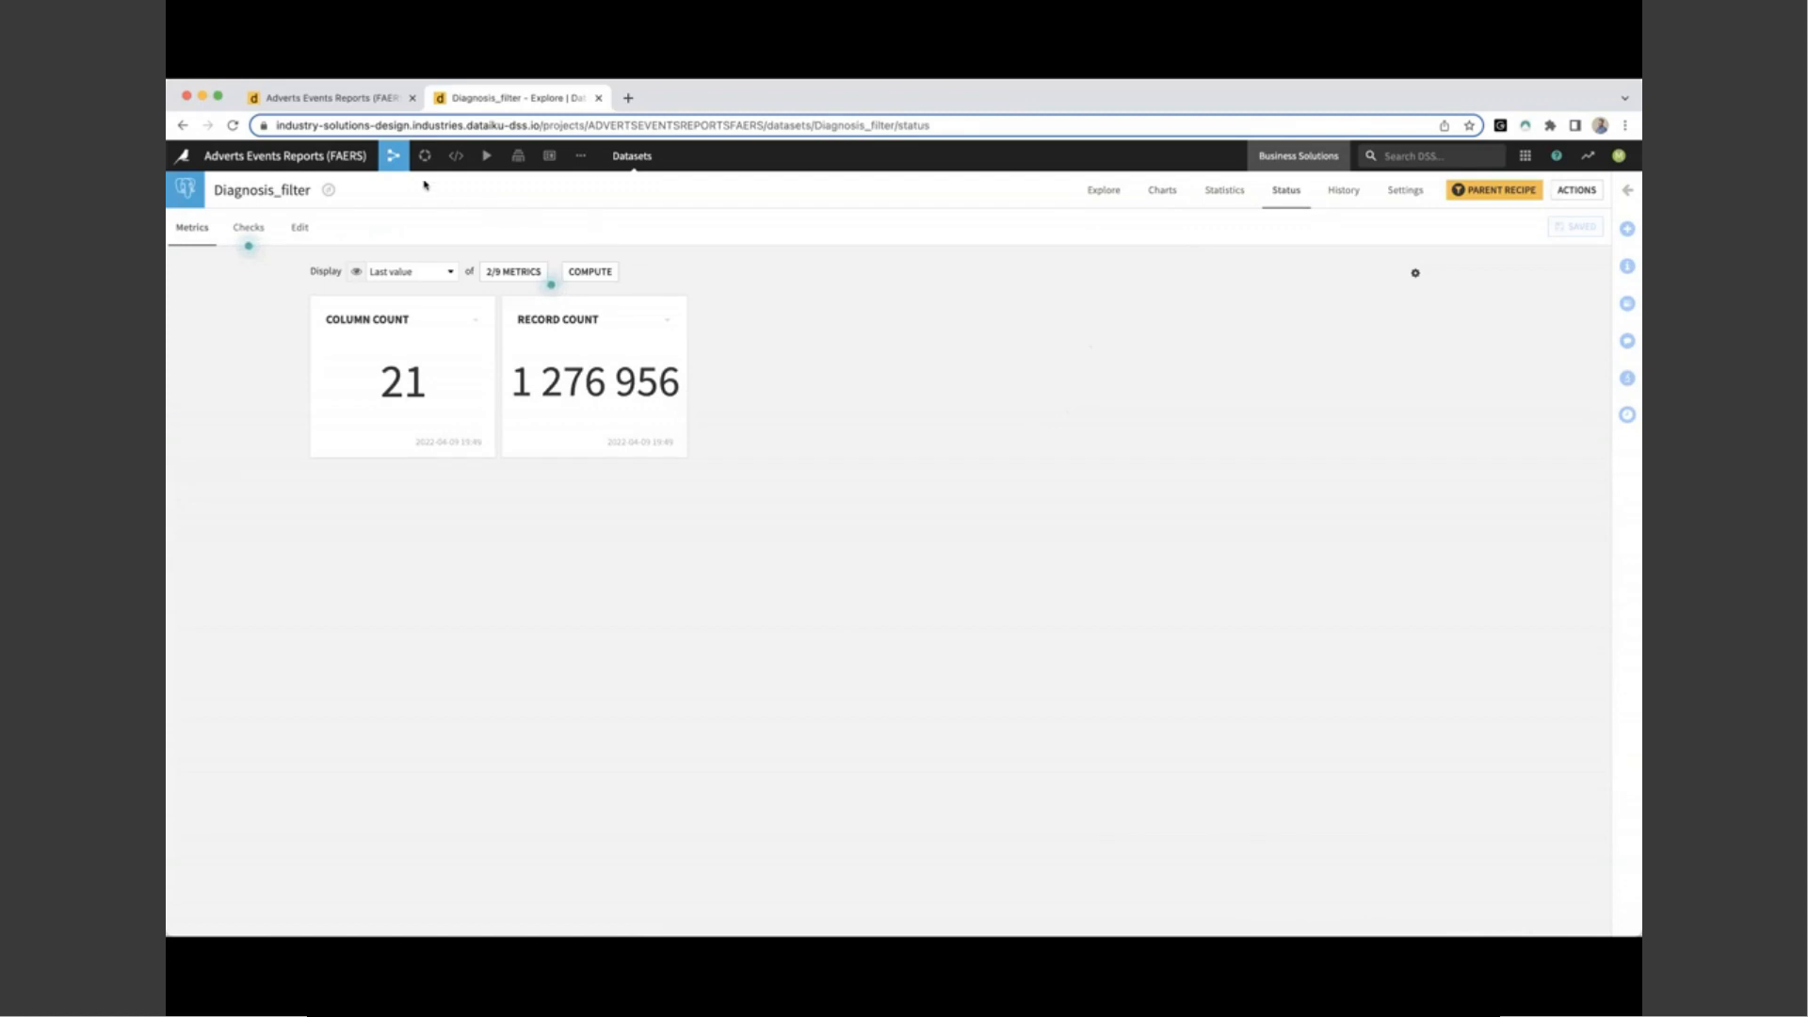
Step: Open the compute_Diagnosis_filter recipe to review its 15% random sampling settings
{"action": "key", "text": "g"}
{"action": "key", "text": "f"}
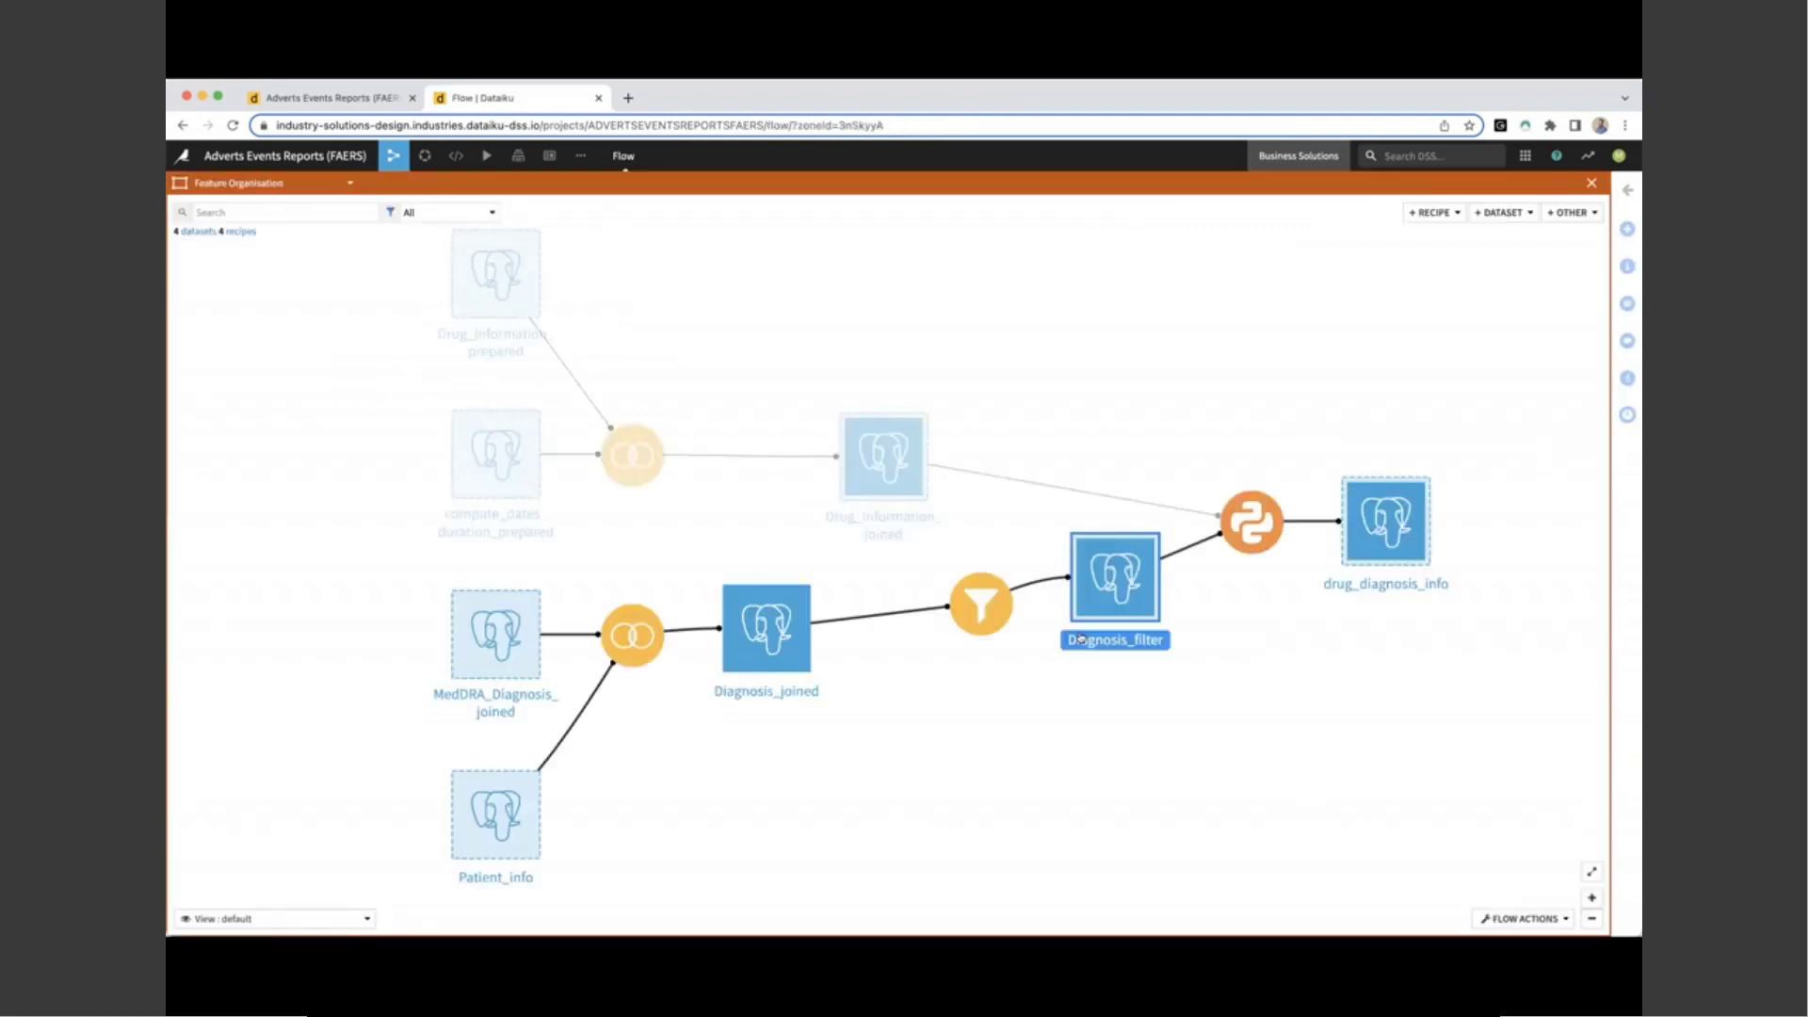
{"action": "double_click", "coordinate": [982, 610]}
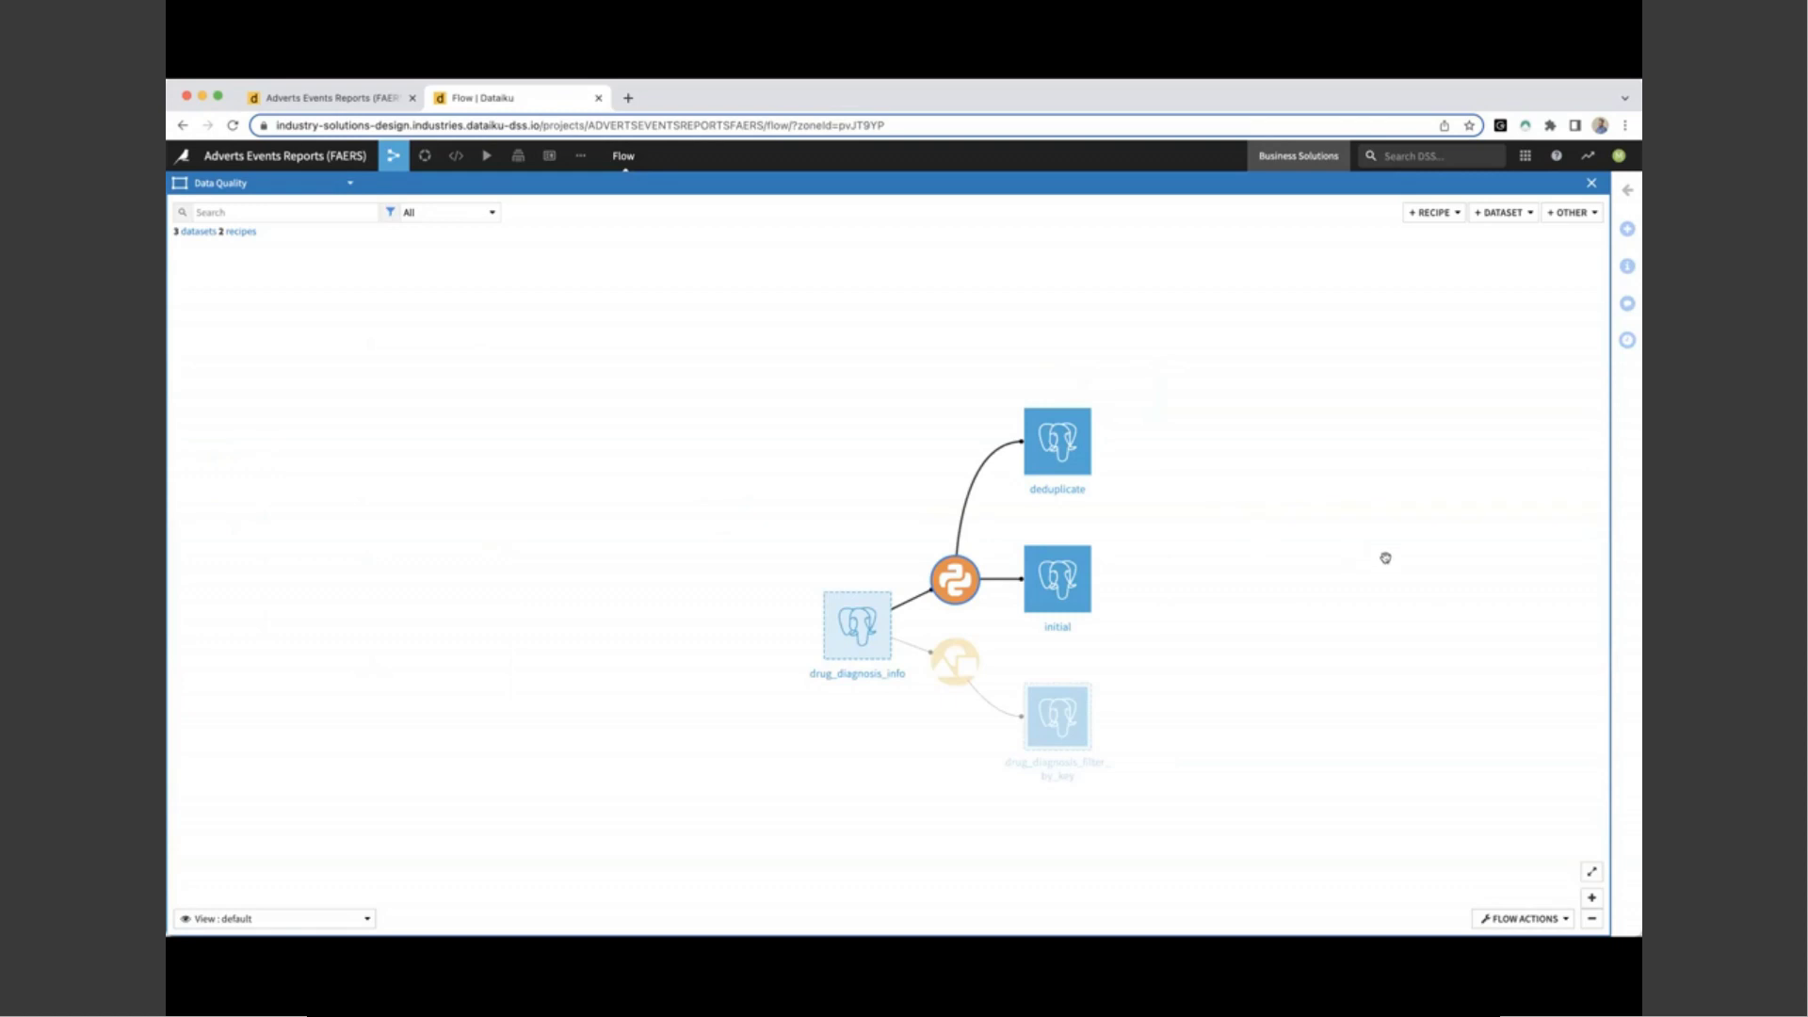
Step: Read compute_deduplicate's code, which sorts by end_date and drops duplicate drug-event rows
{"action": "double_click", "coordinate": [959, 590]}
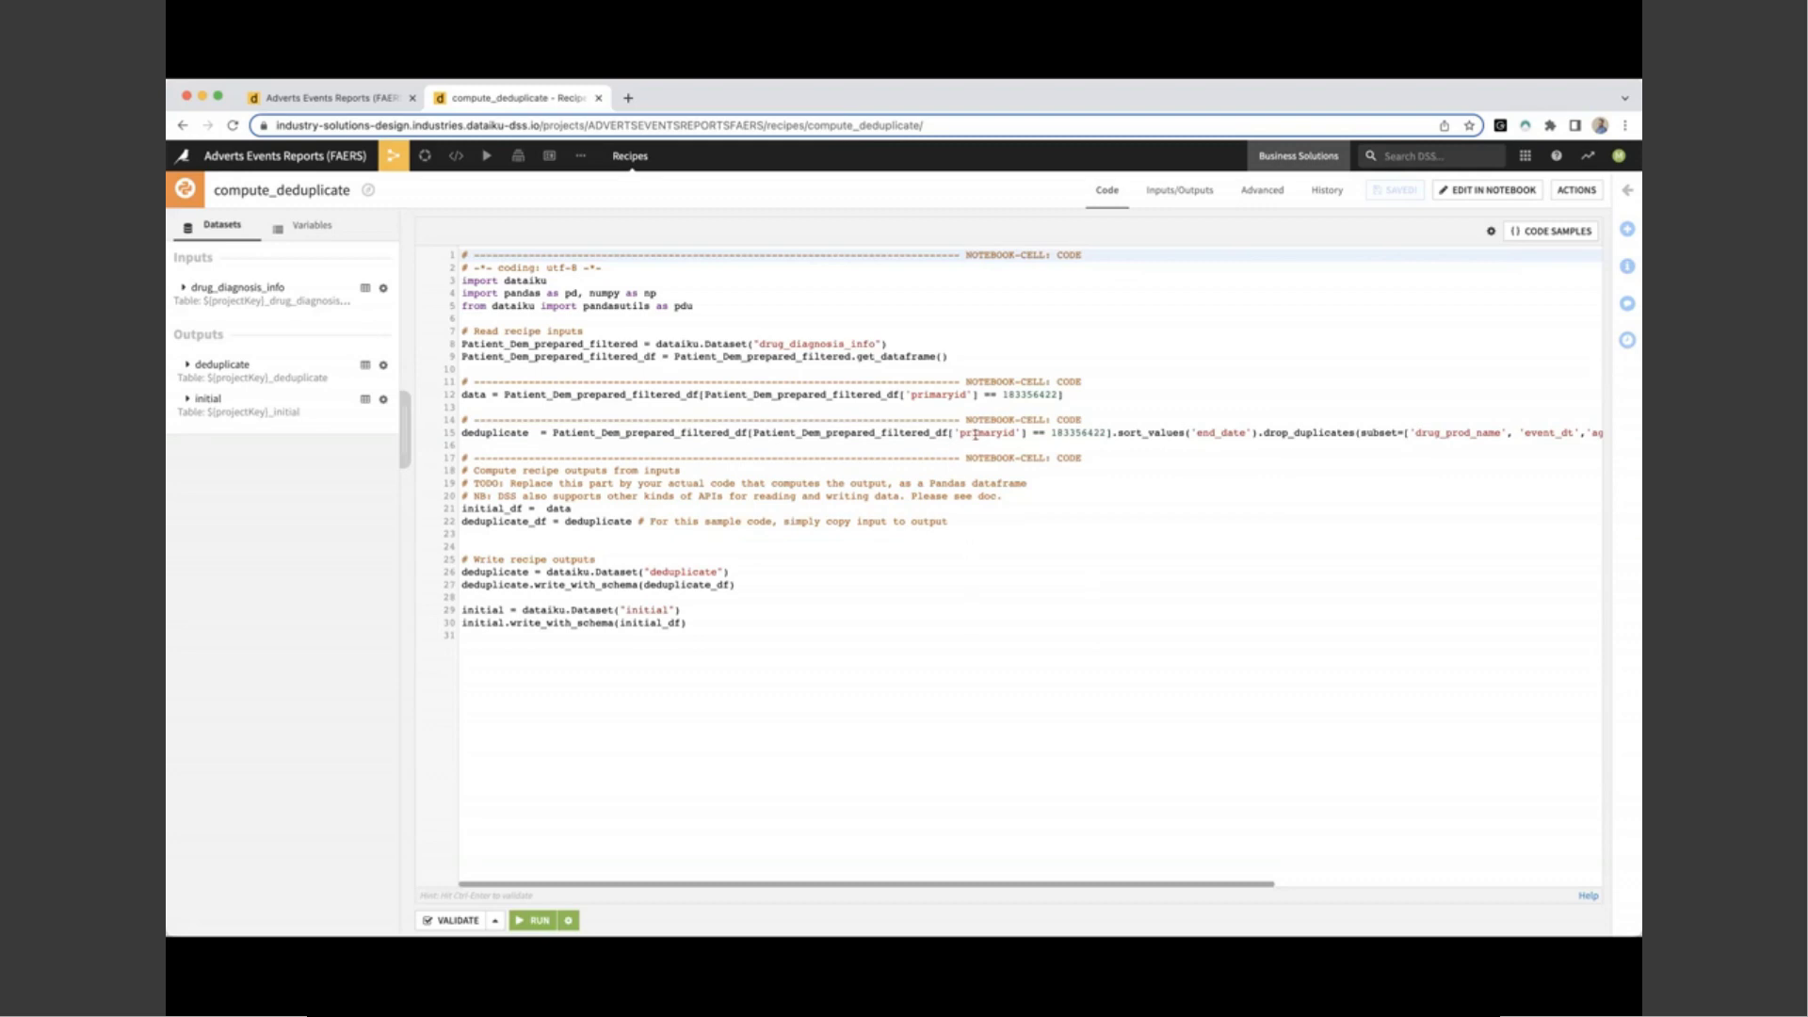
{"action": "scroll", "coordinate": [1463, 452], "scroll_direction": "right", "scroll_amount": 5}
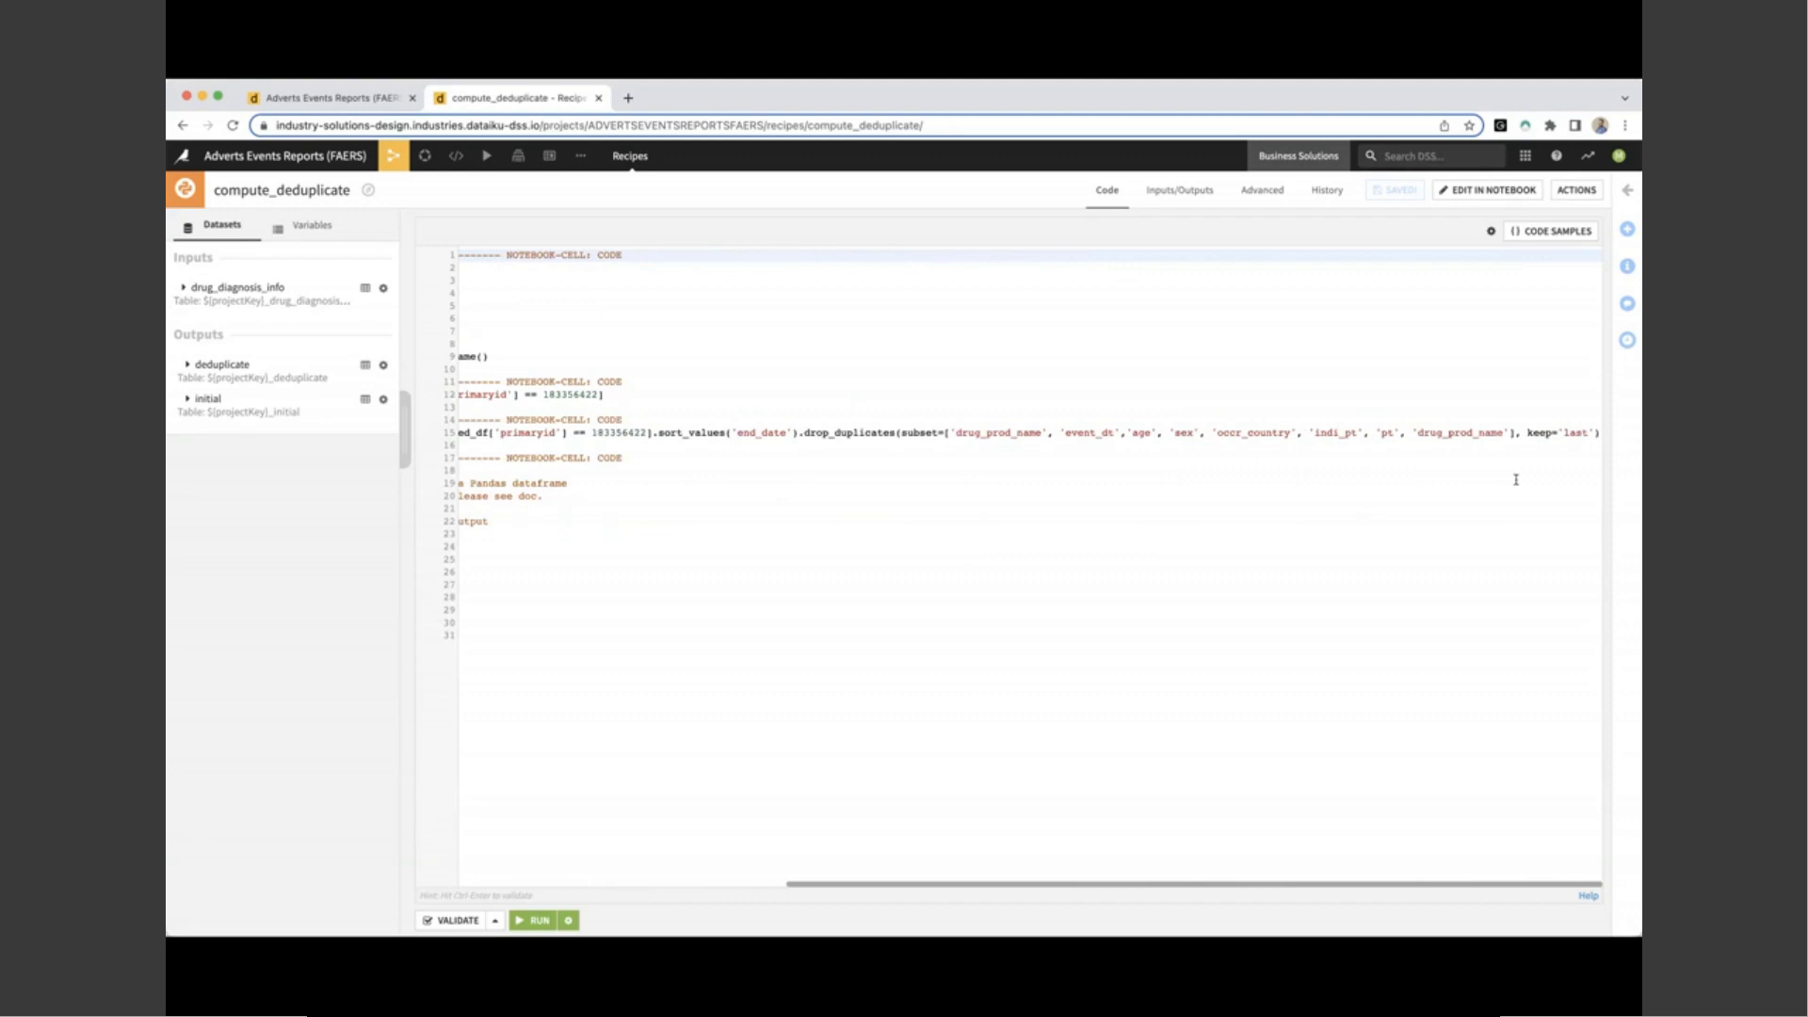
{"action": "scroll", "coordinate": [1360, 472], "scroll_direction": "left", "scroll_amount": 5}
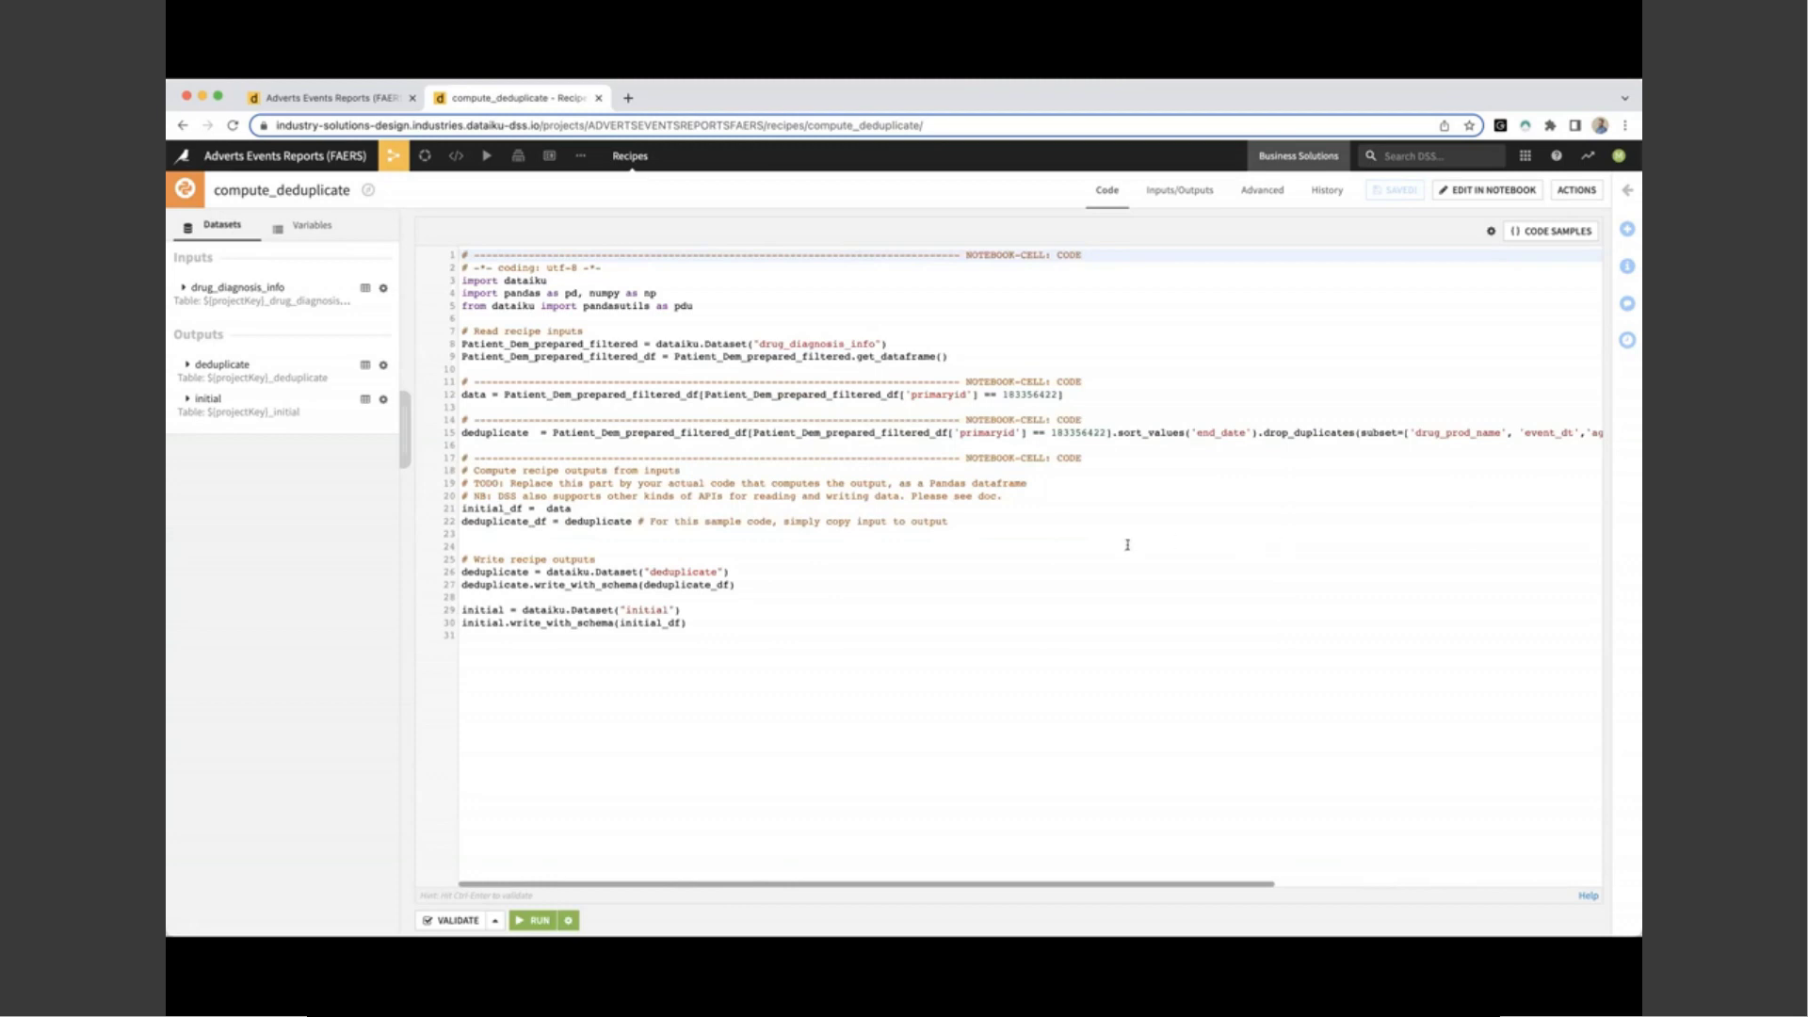
{"action": "left_click", "coordinate": [394, 161]}
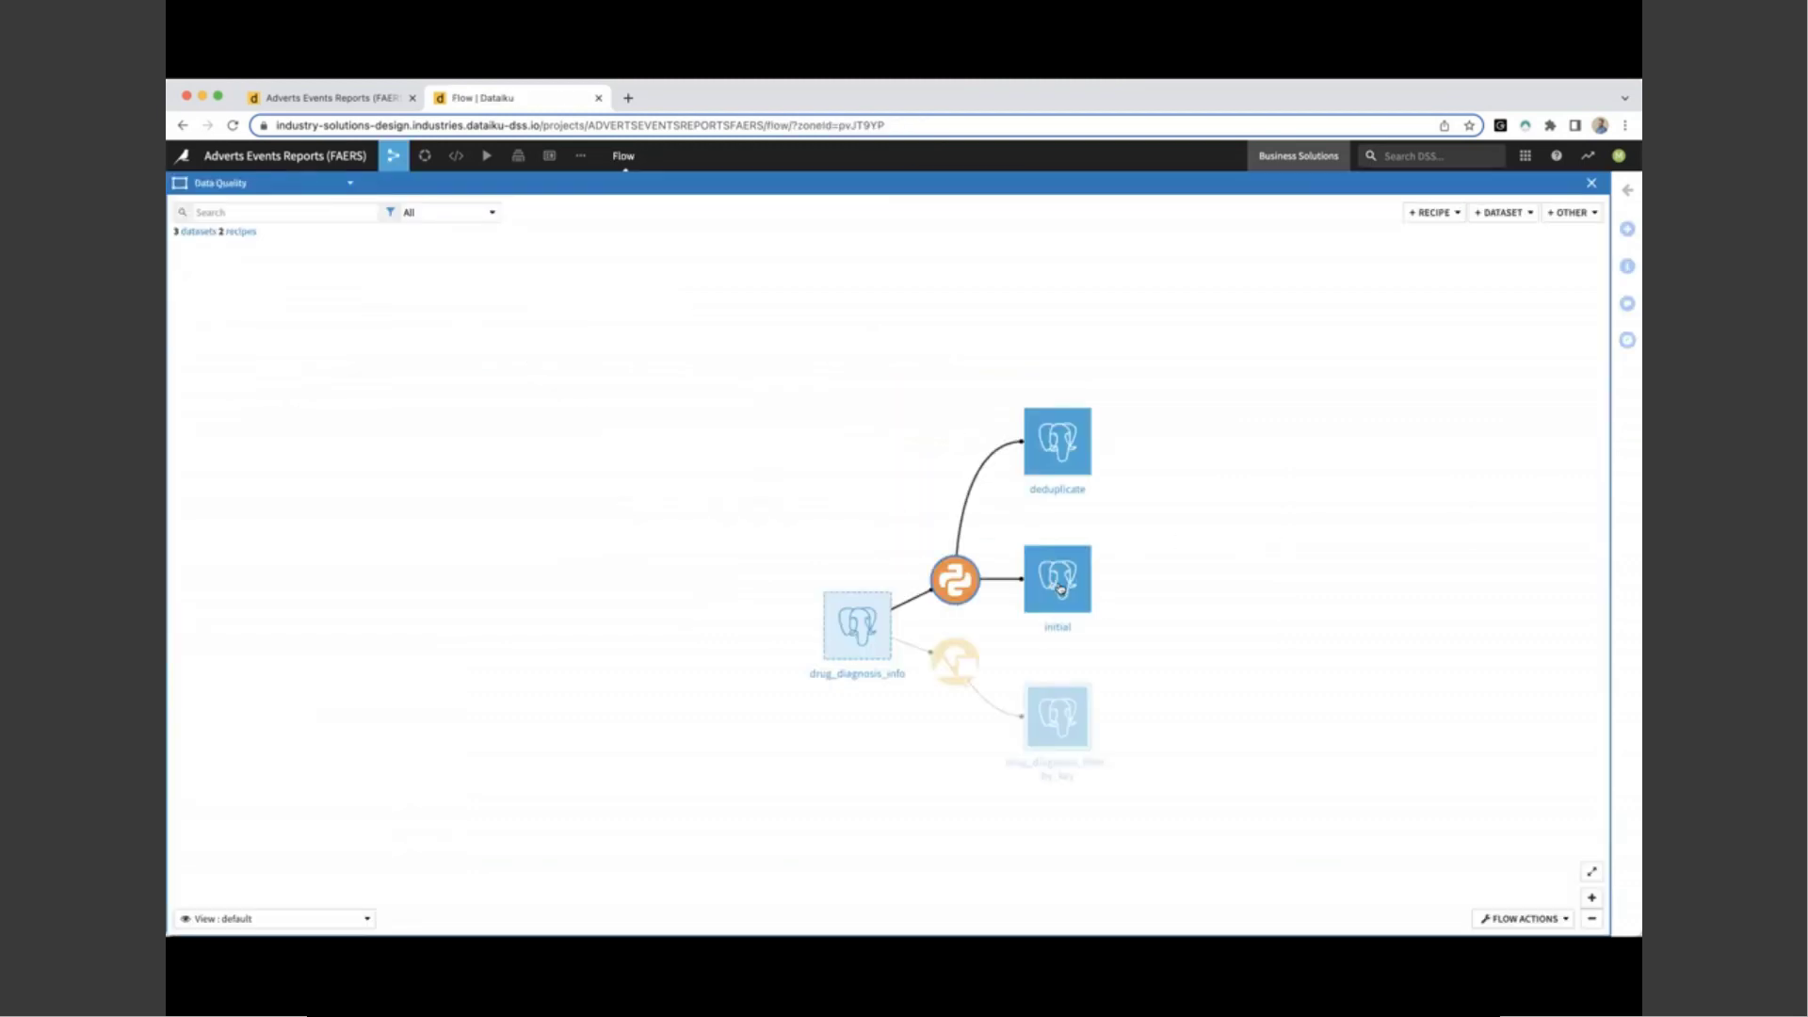
Step: View the initial dataset's 5,755 rows against deduplicate's 49, then return to the flow
{"action": "double_click", "coordinate": [1059, 588]}
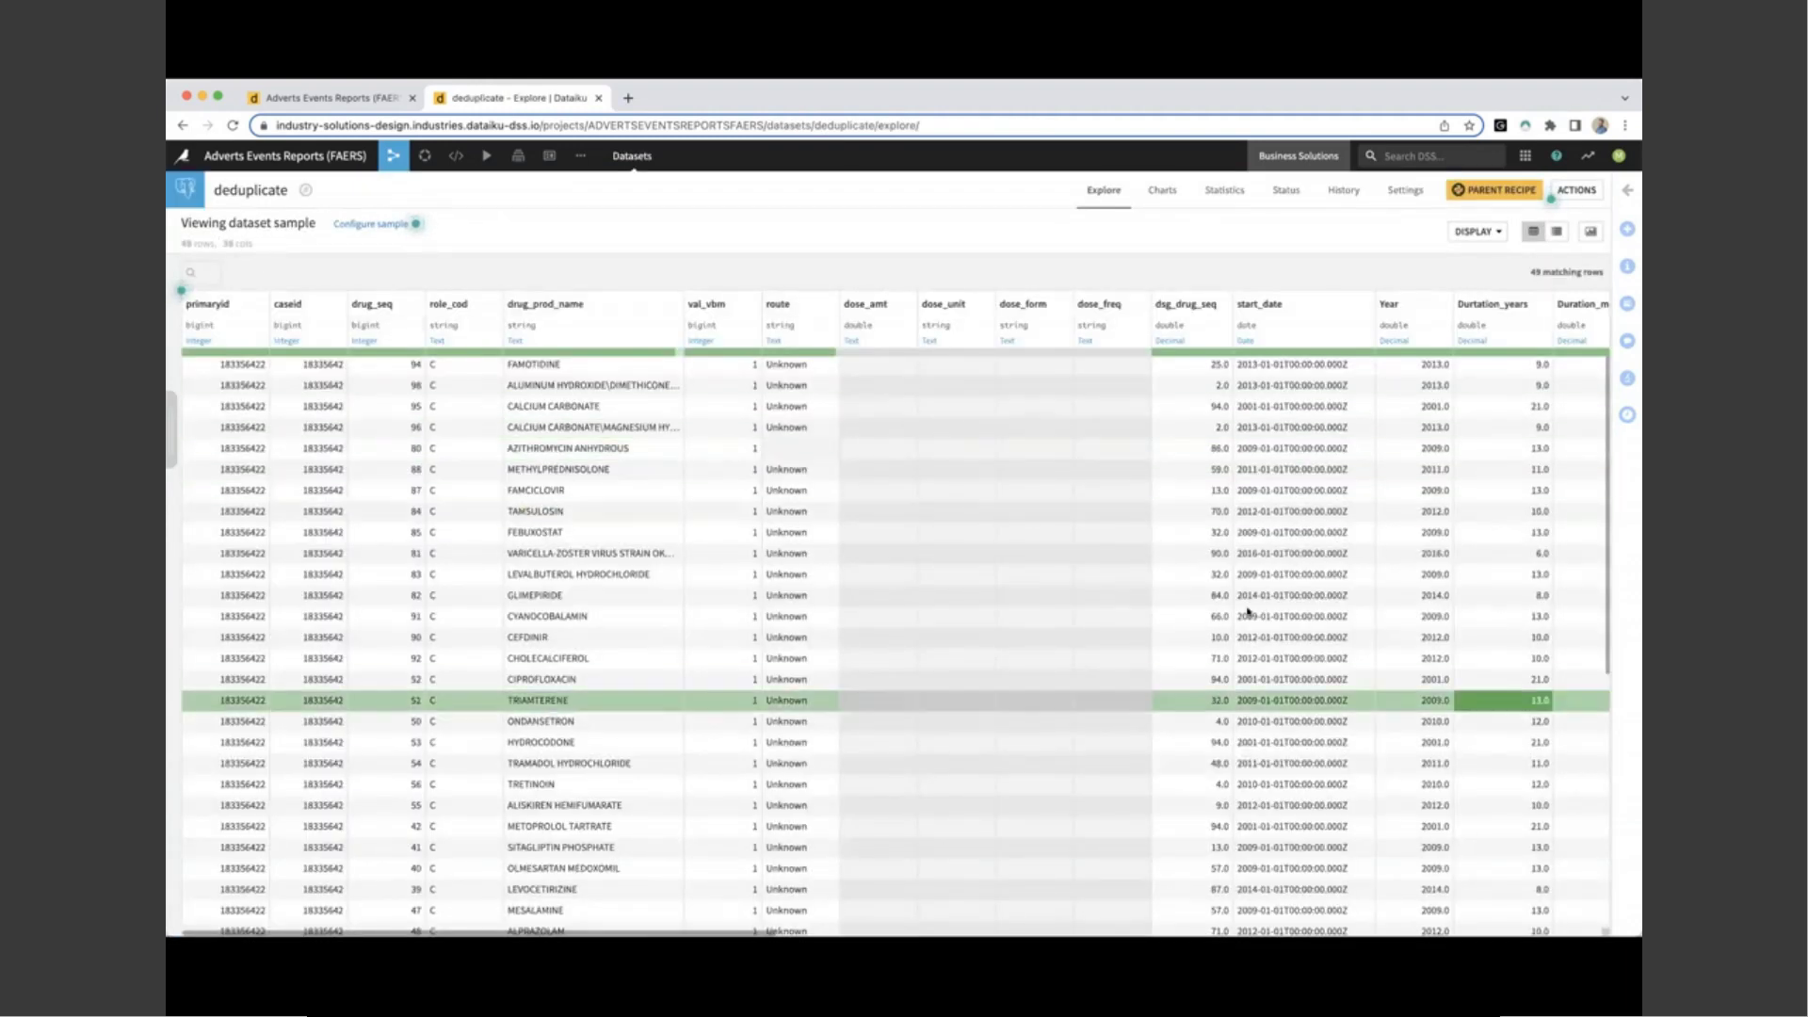
{"action": "key", "text": "g"}
{"action": "key", "text": "f"}
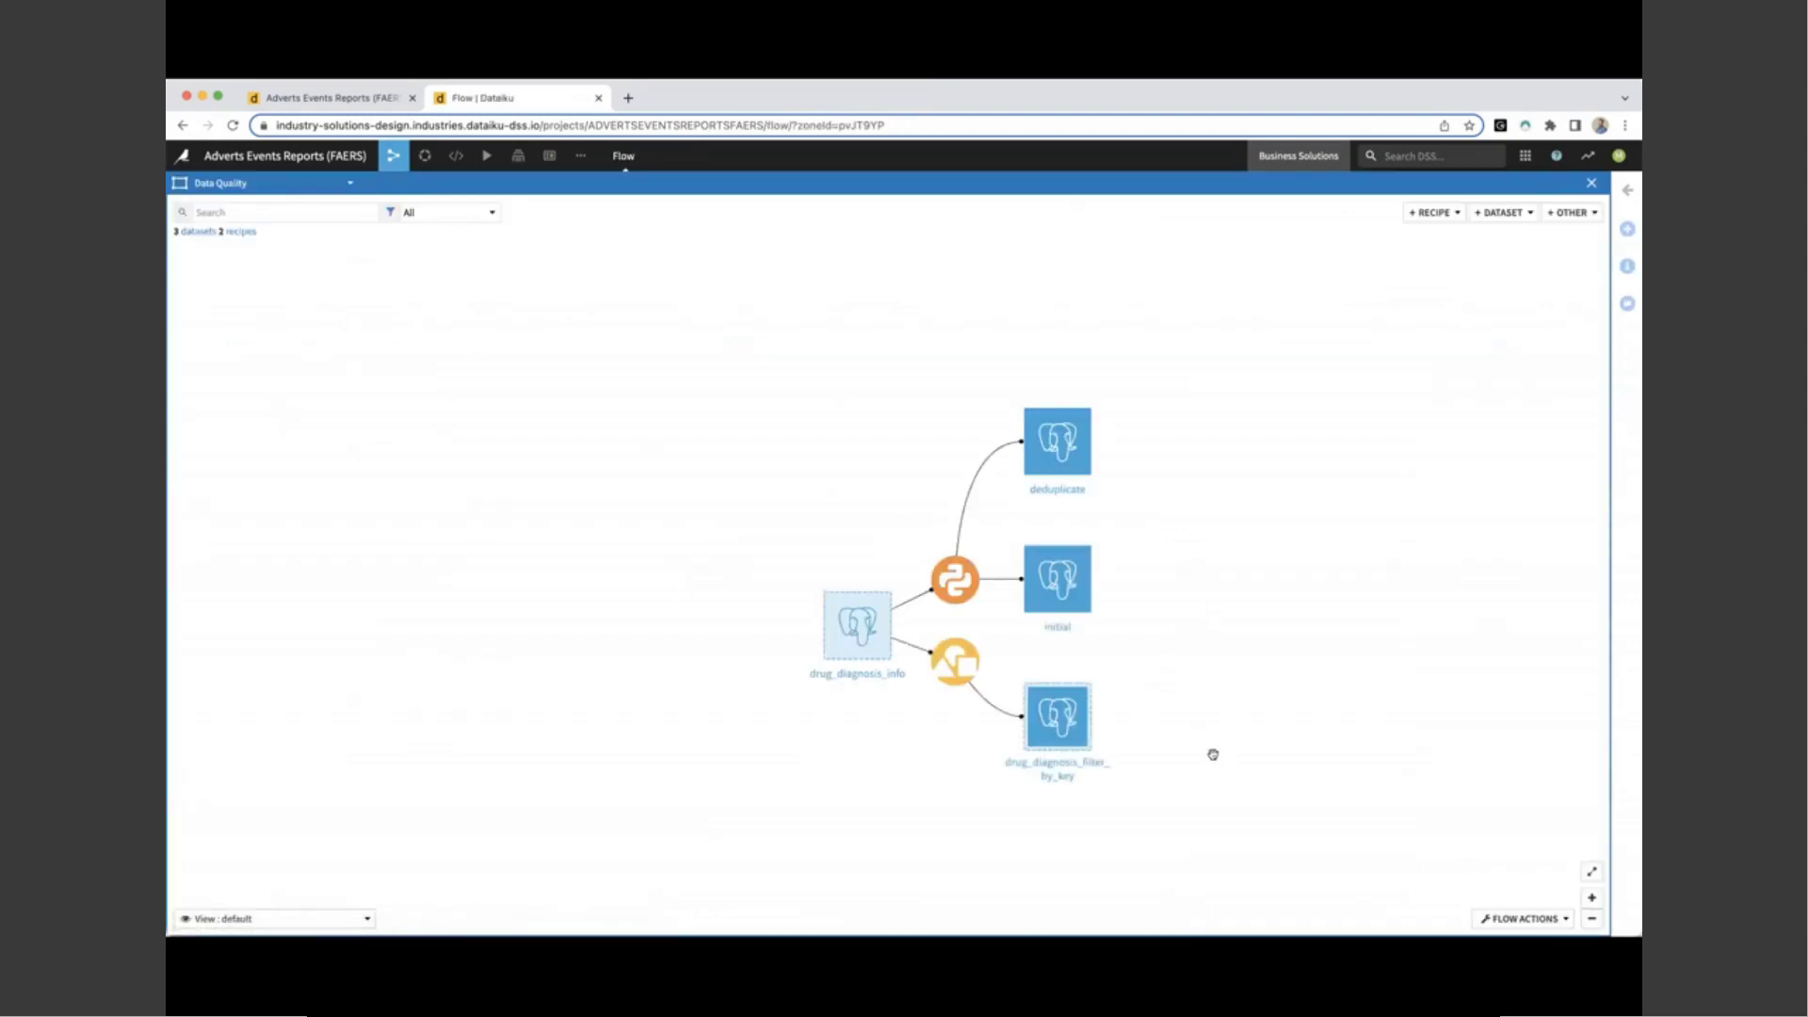
Step: Review the grouping recipe's nine group keys that build drug_diagnosis_filter_by_key
{"action": "left_click", "coordinate": [1064, 716]}
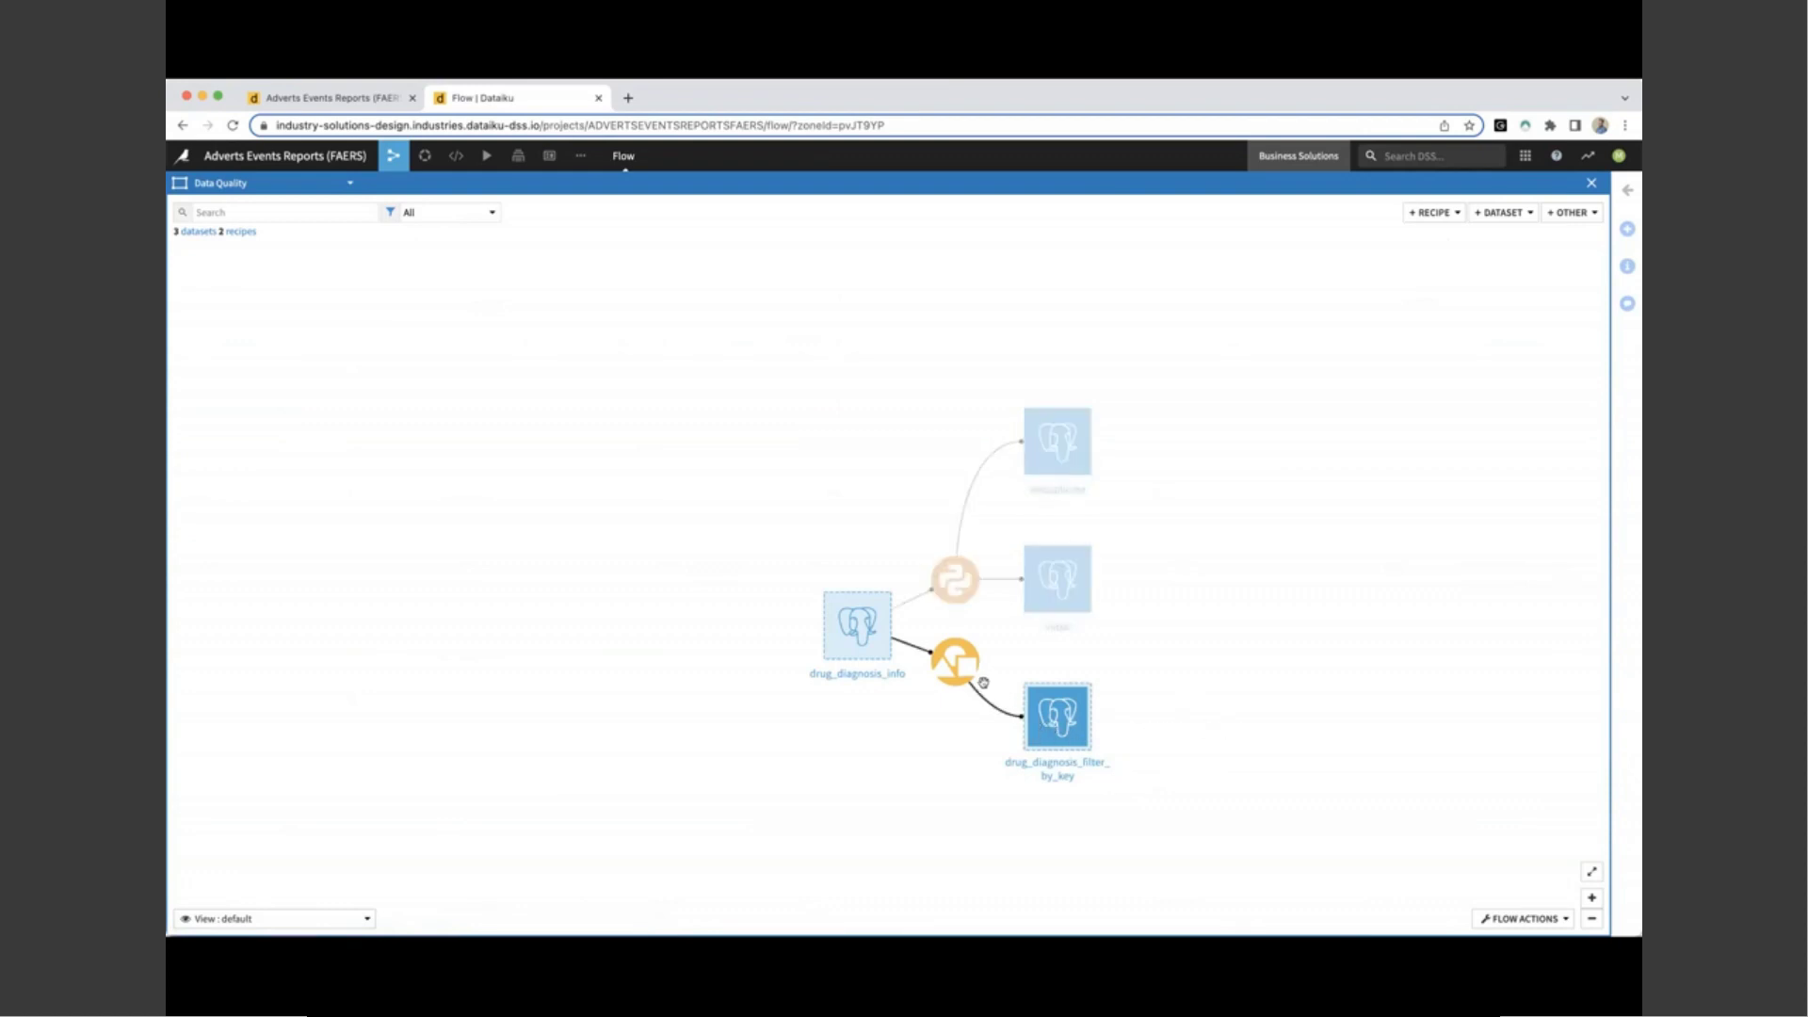
{"action": "double_click", "coordinate": [954, 664]}
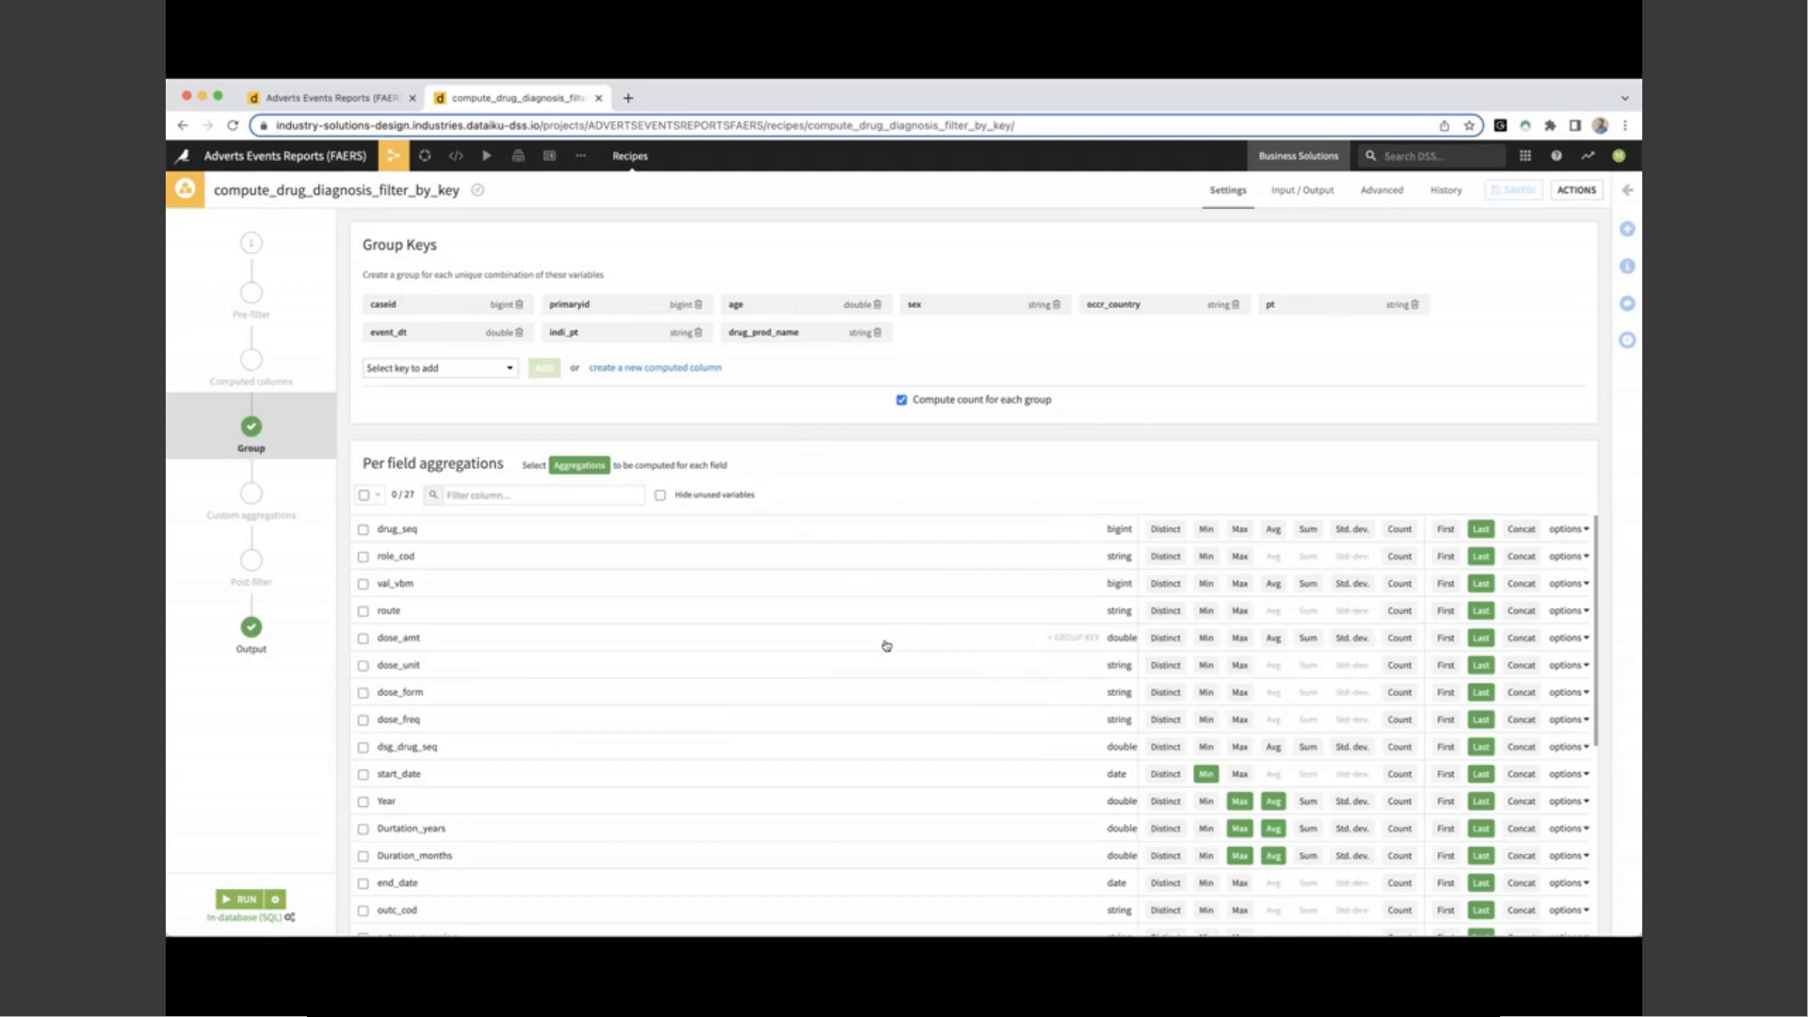
{"action": "scroll", "coordinate": [886, 646], "scroll_direction": "down", "scroll_amount": 1}
{"action": "scroll", "coordinate": [886, 646], "scroll_direction": "up", "scroll_amount": 1}
{"action": "scroll", "coordinate": [1084, 693], "scroll_direction": "down", "scroll_amount": 3}
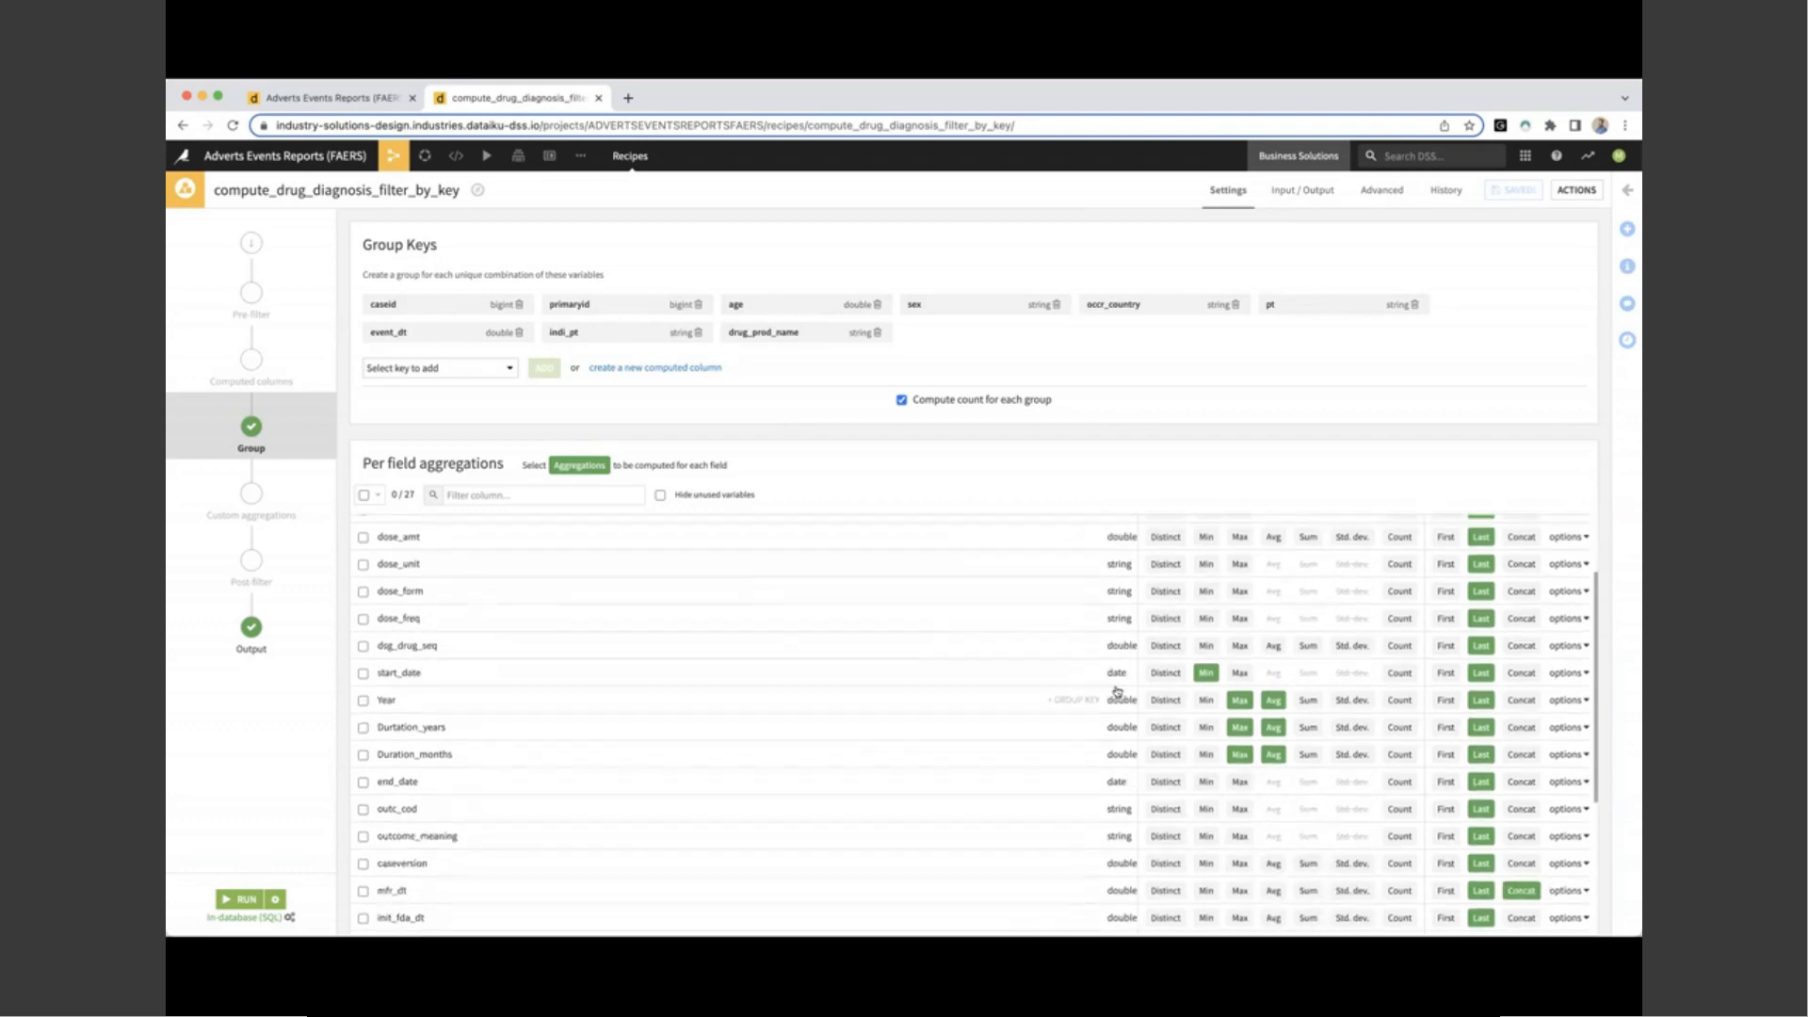
Step: Browse drug_diagnosis_filter_by_key's rows, then return to the full flow of 10 zones, 49 datasets, 40 recipes
{"action": "key", "text": "g"}
{"action": "key", "text": "f"}
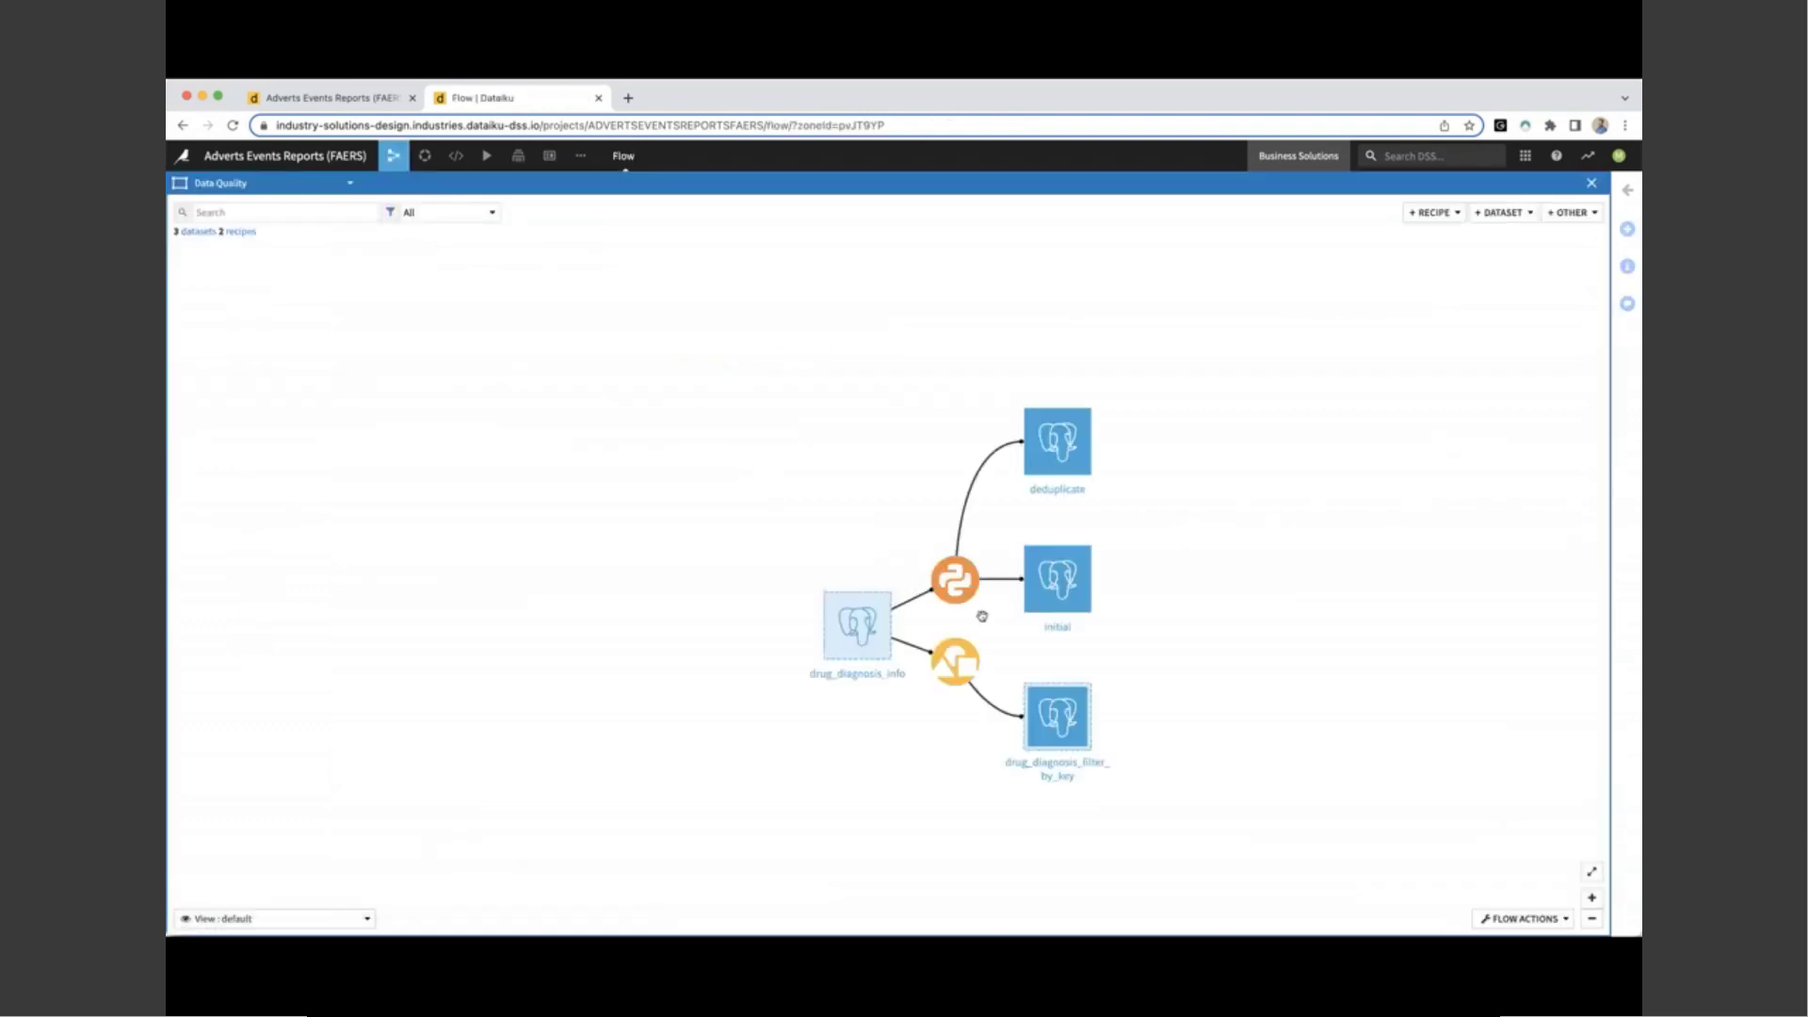
{"action": "double_click", "coordinate": [1036, 725]}
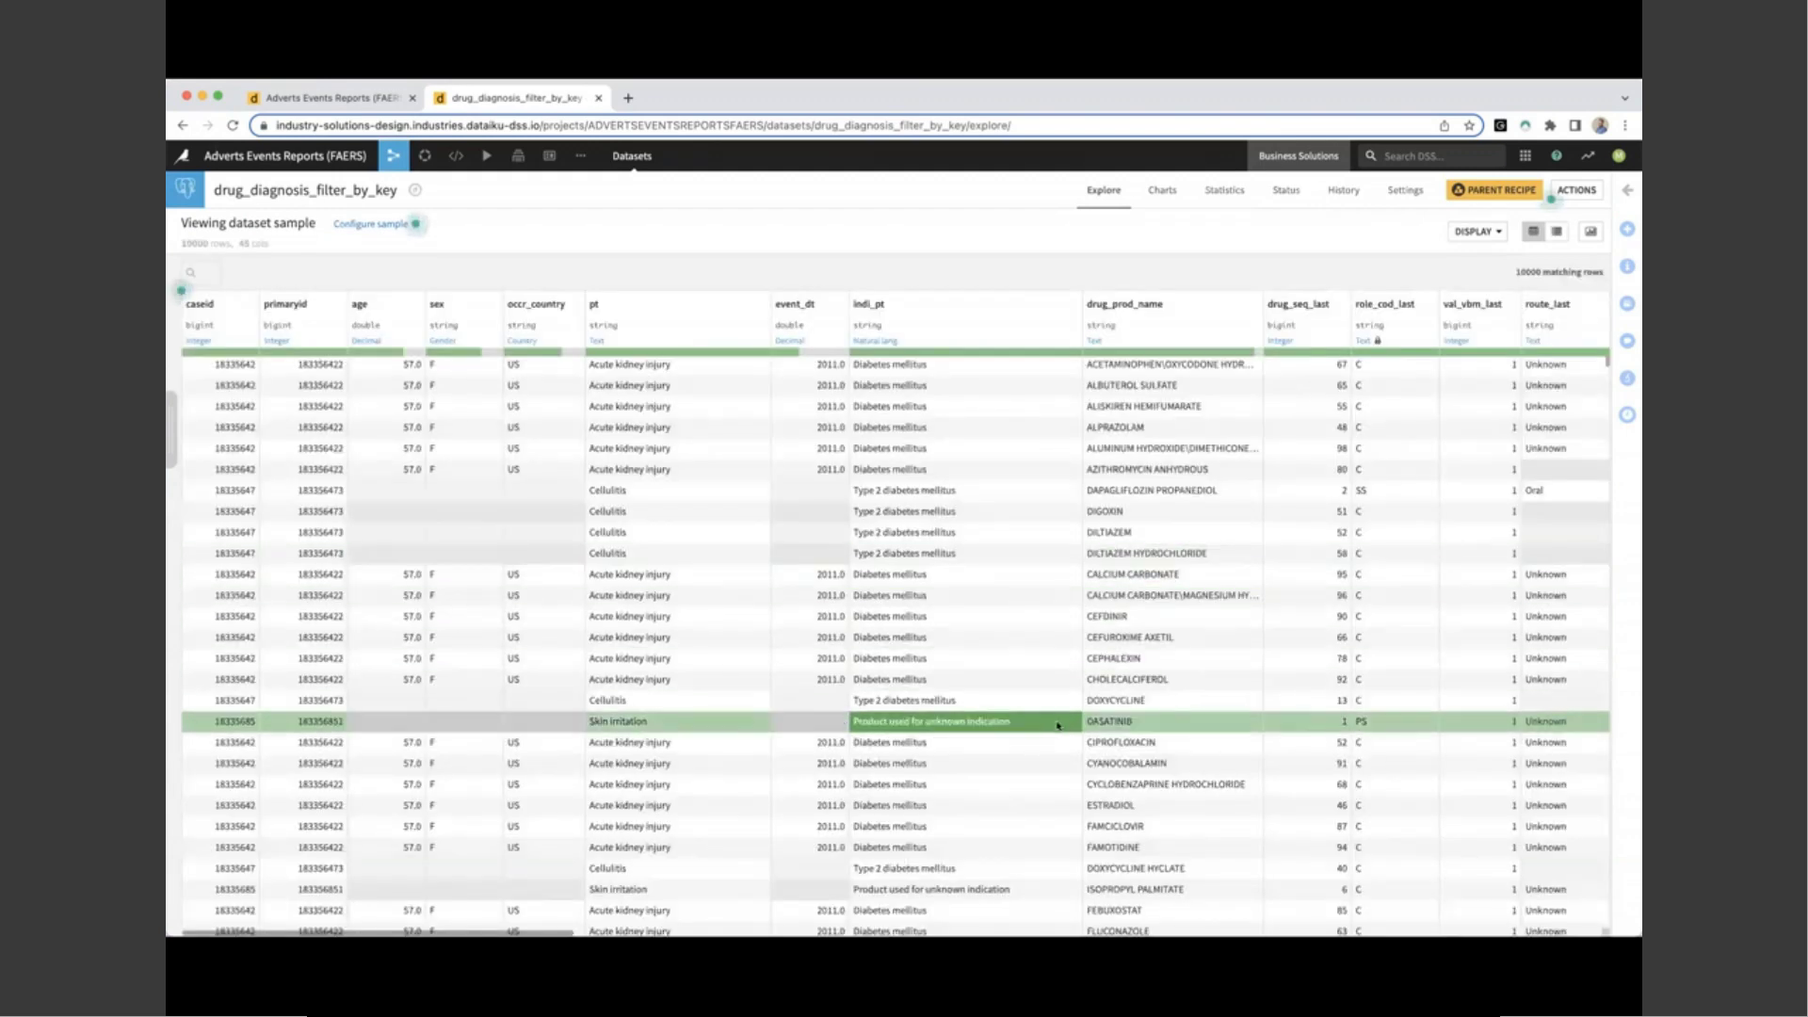
{"action": "scroll", "coordinate": [918, 614], "scroll_direction": "down", "scroll_amount": 3}
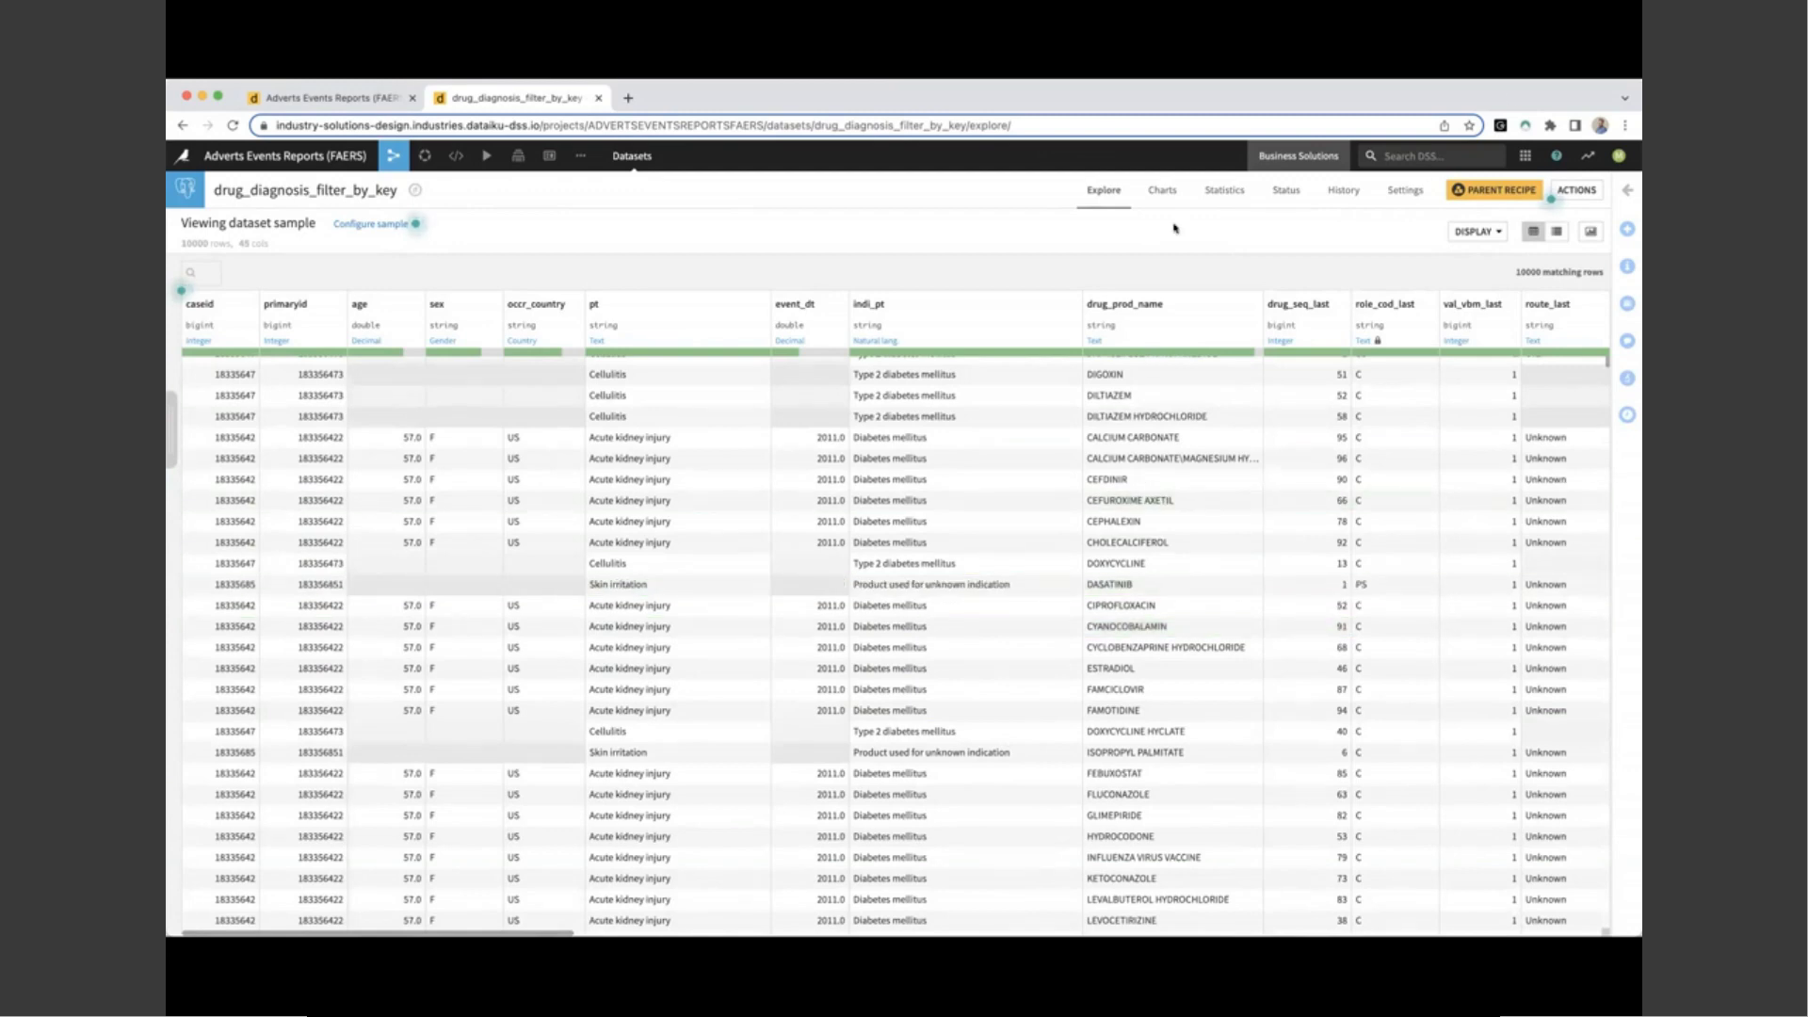
{"action": "key", "text": "g"}
{"action": "key", "text": "f"}
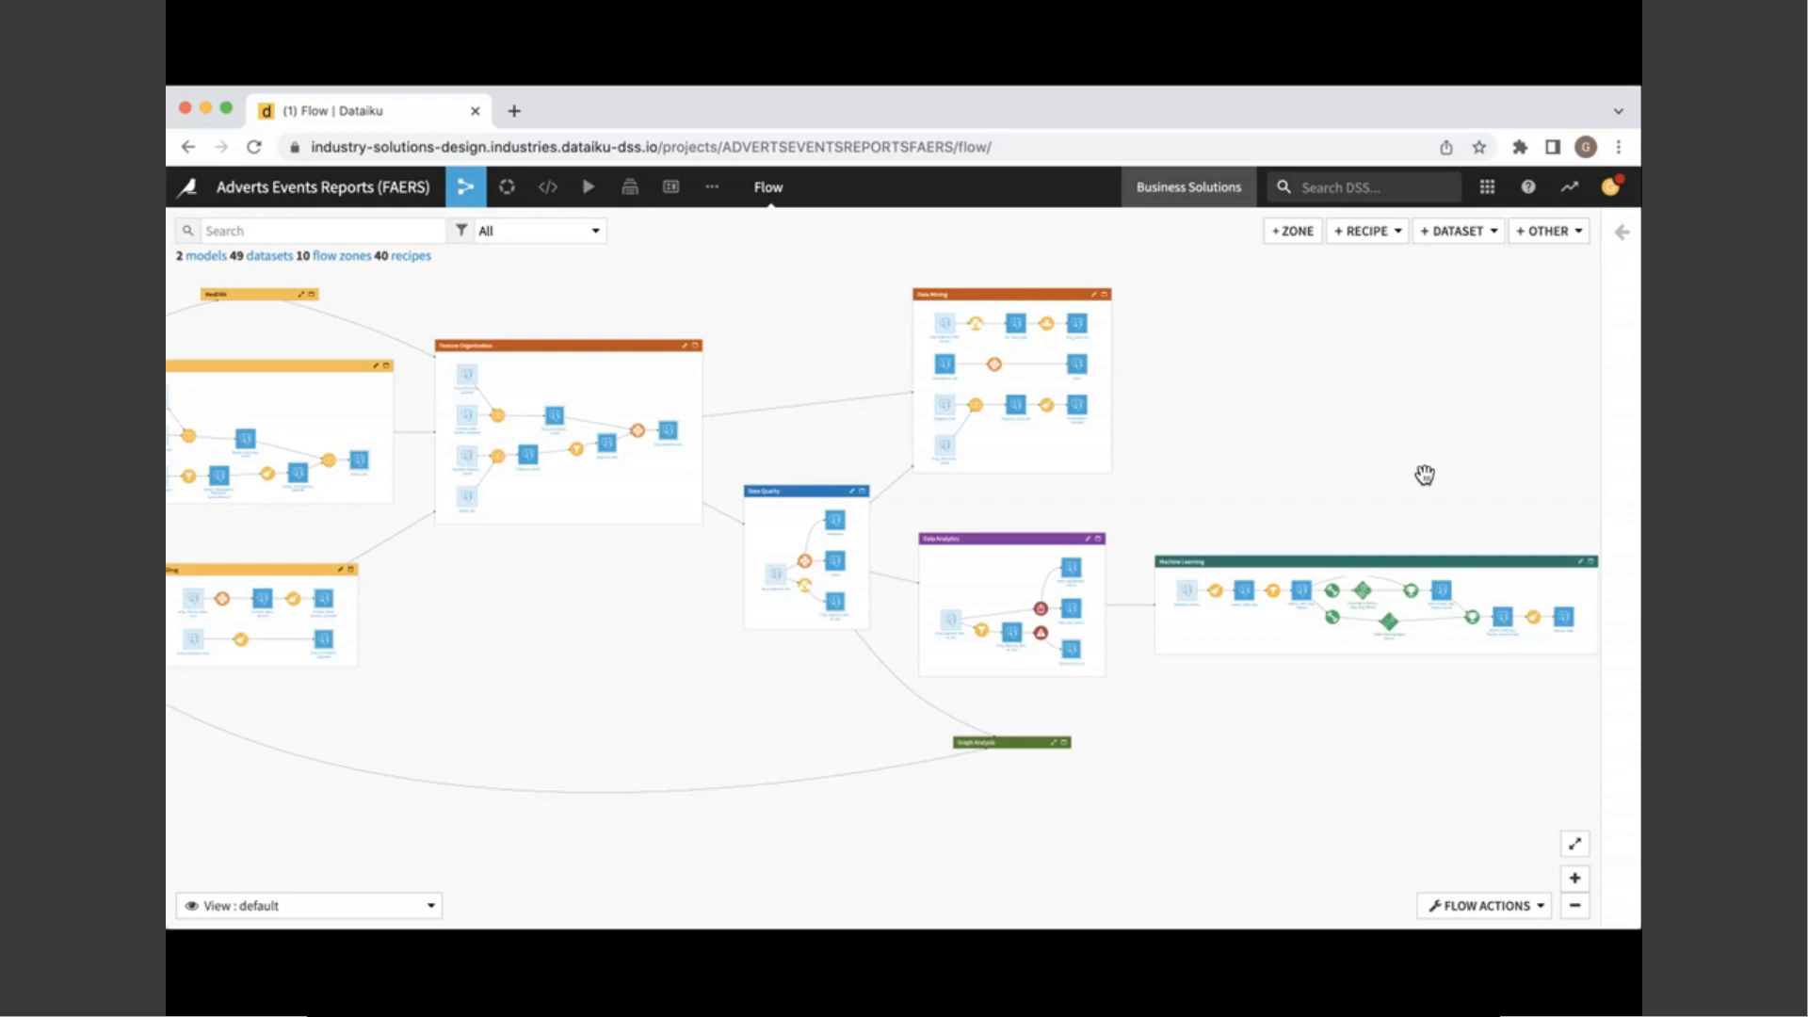
Step: Pan the flow canvas to reveal the zones on the left
{"action": "left_click_drag", "start_coordinate": [654, 589], "coordinate": [791, 632]}
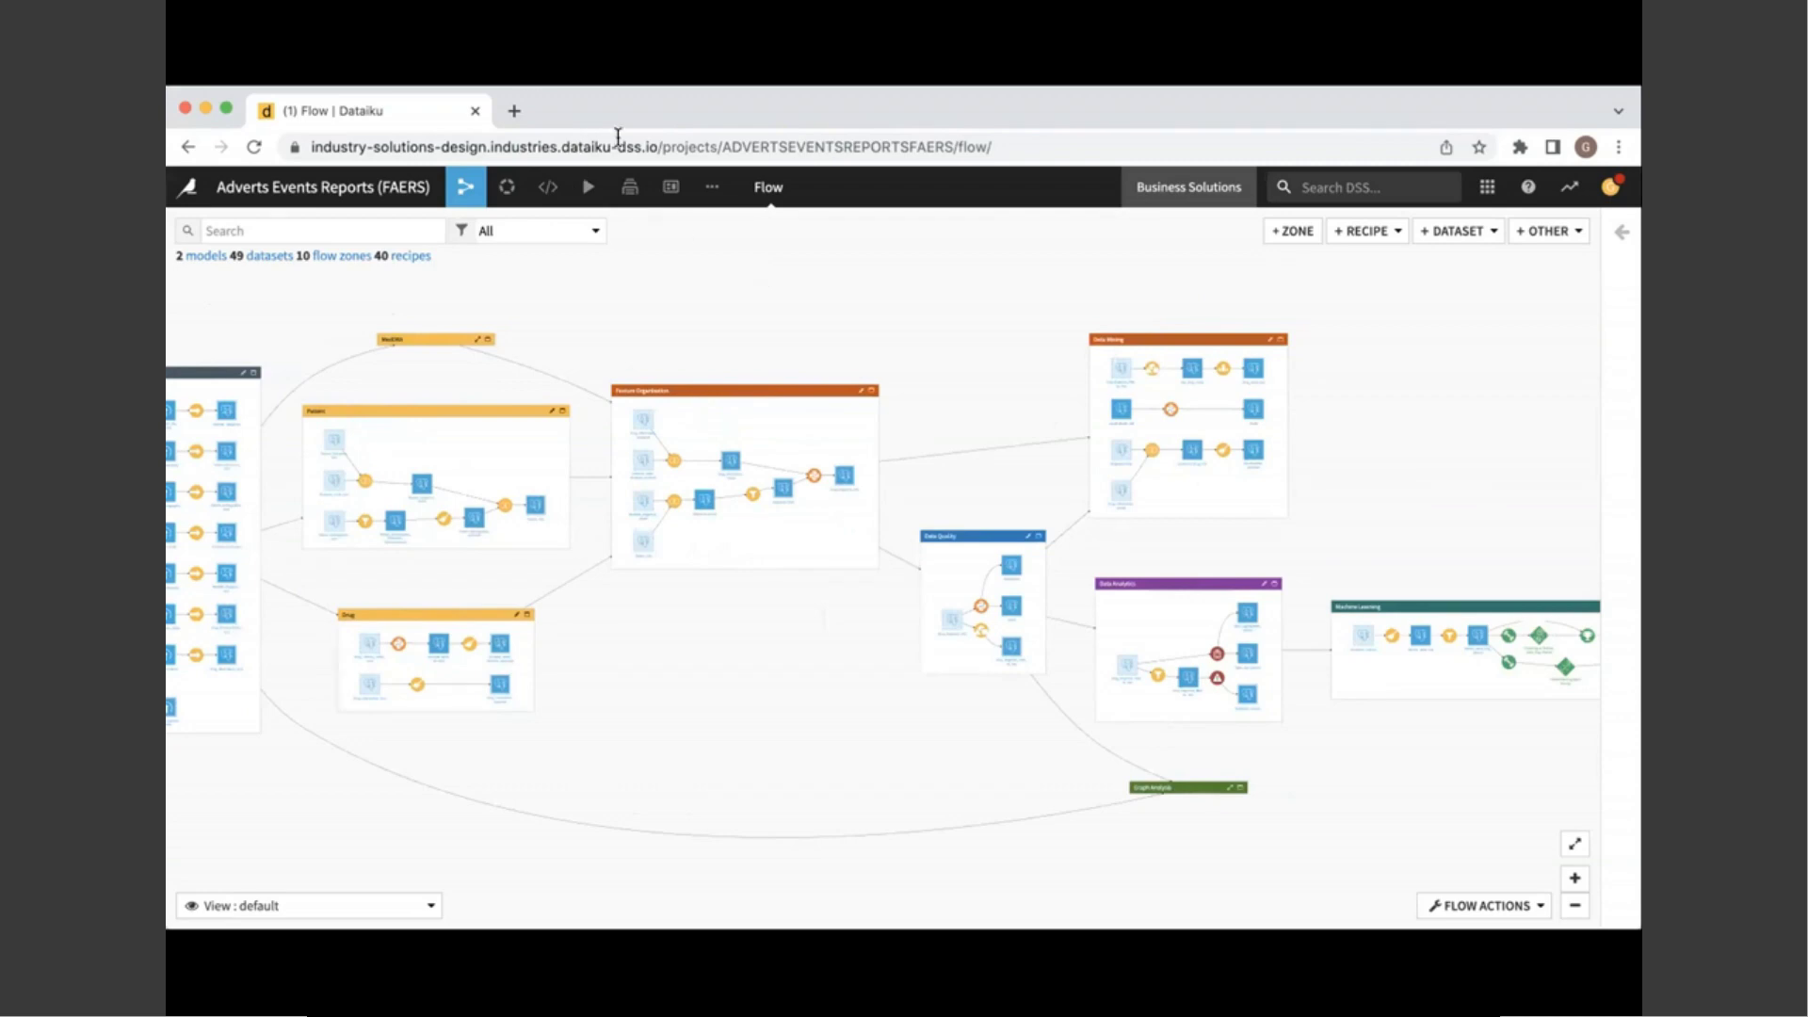
Step: Open the Adverts Events Reports (FAERS) dashboard from the project's Dashboards list
{"action": "mouse_move", "coordinate": [670, 186]}
{"action": "left_click", "coordinate": [678, 223]}
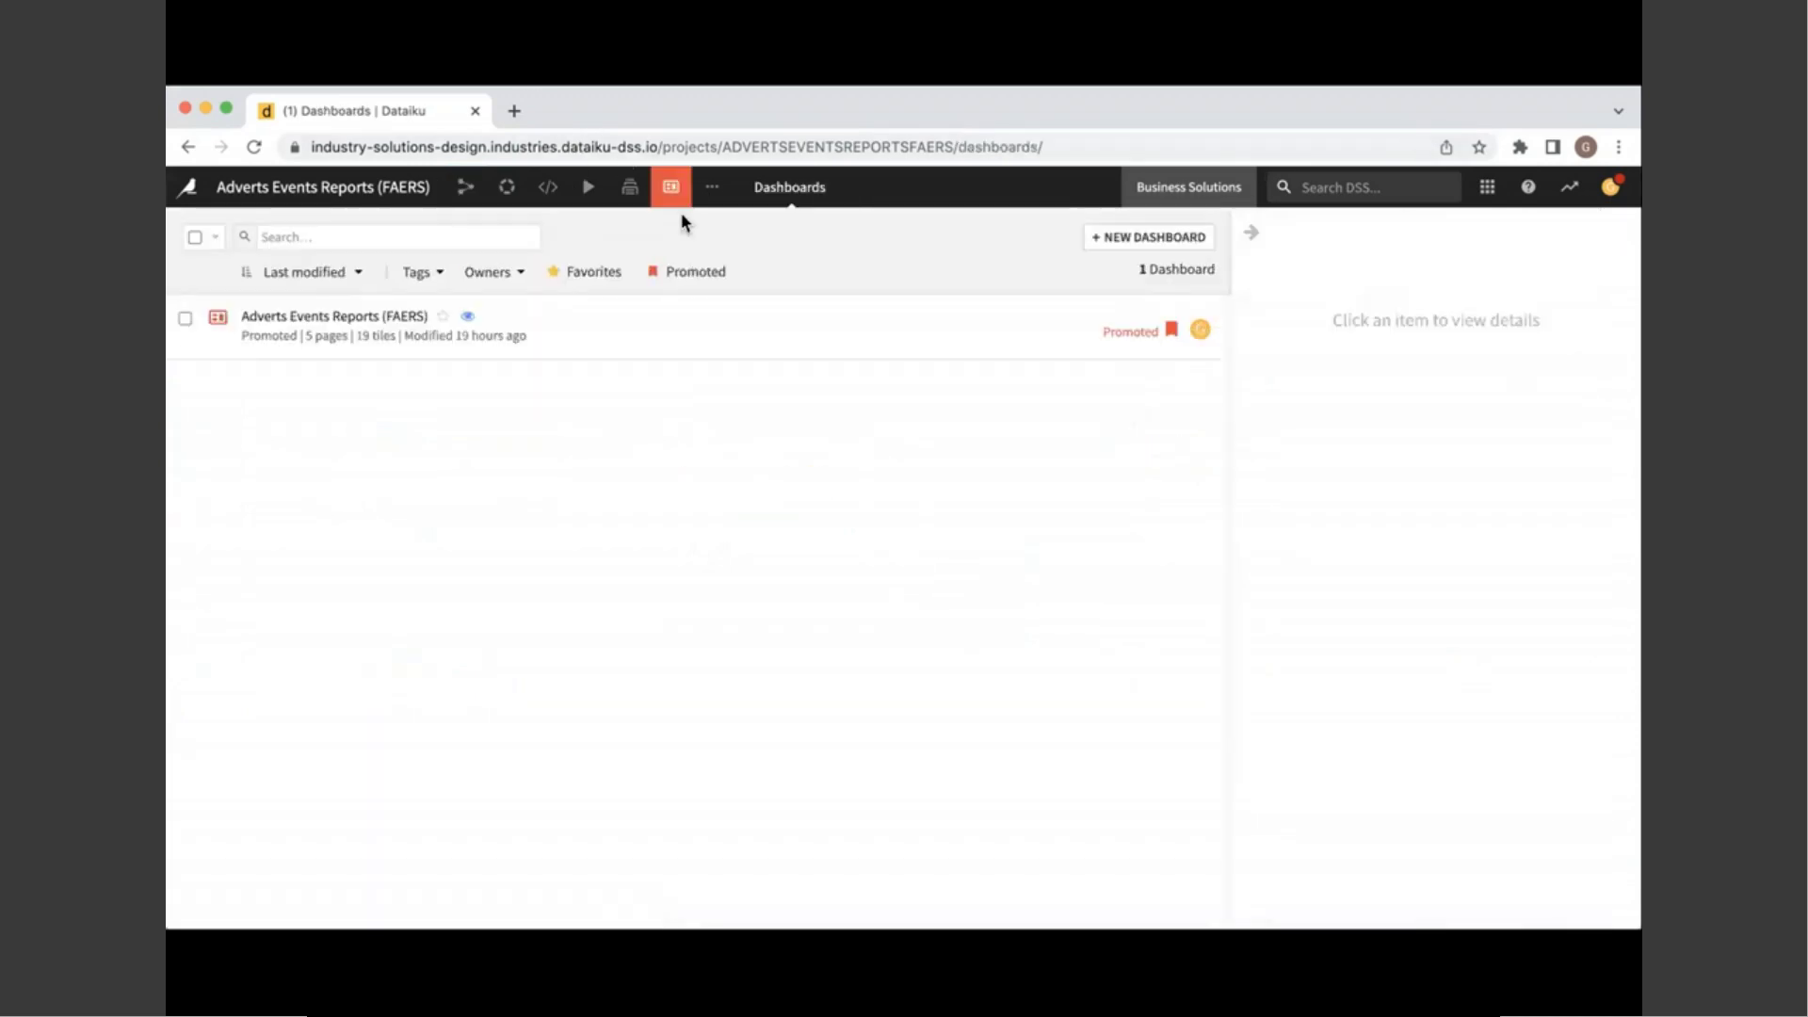
{"action": "left_click", "coordinate": [403, 315]}
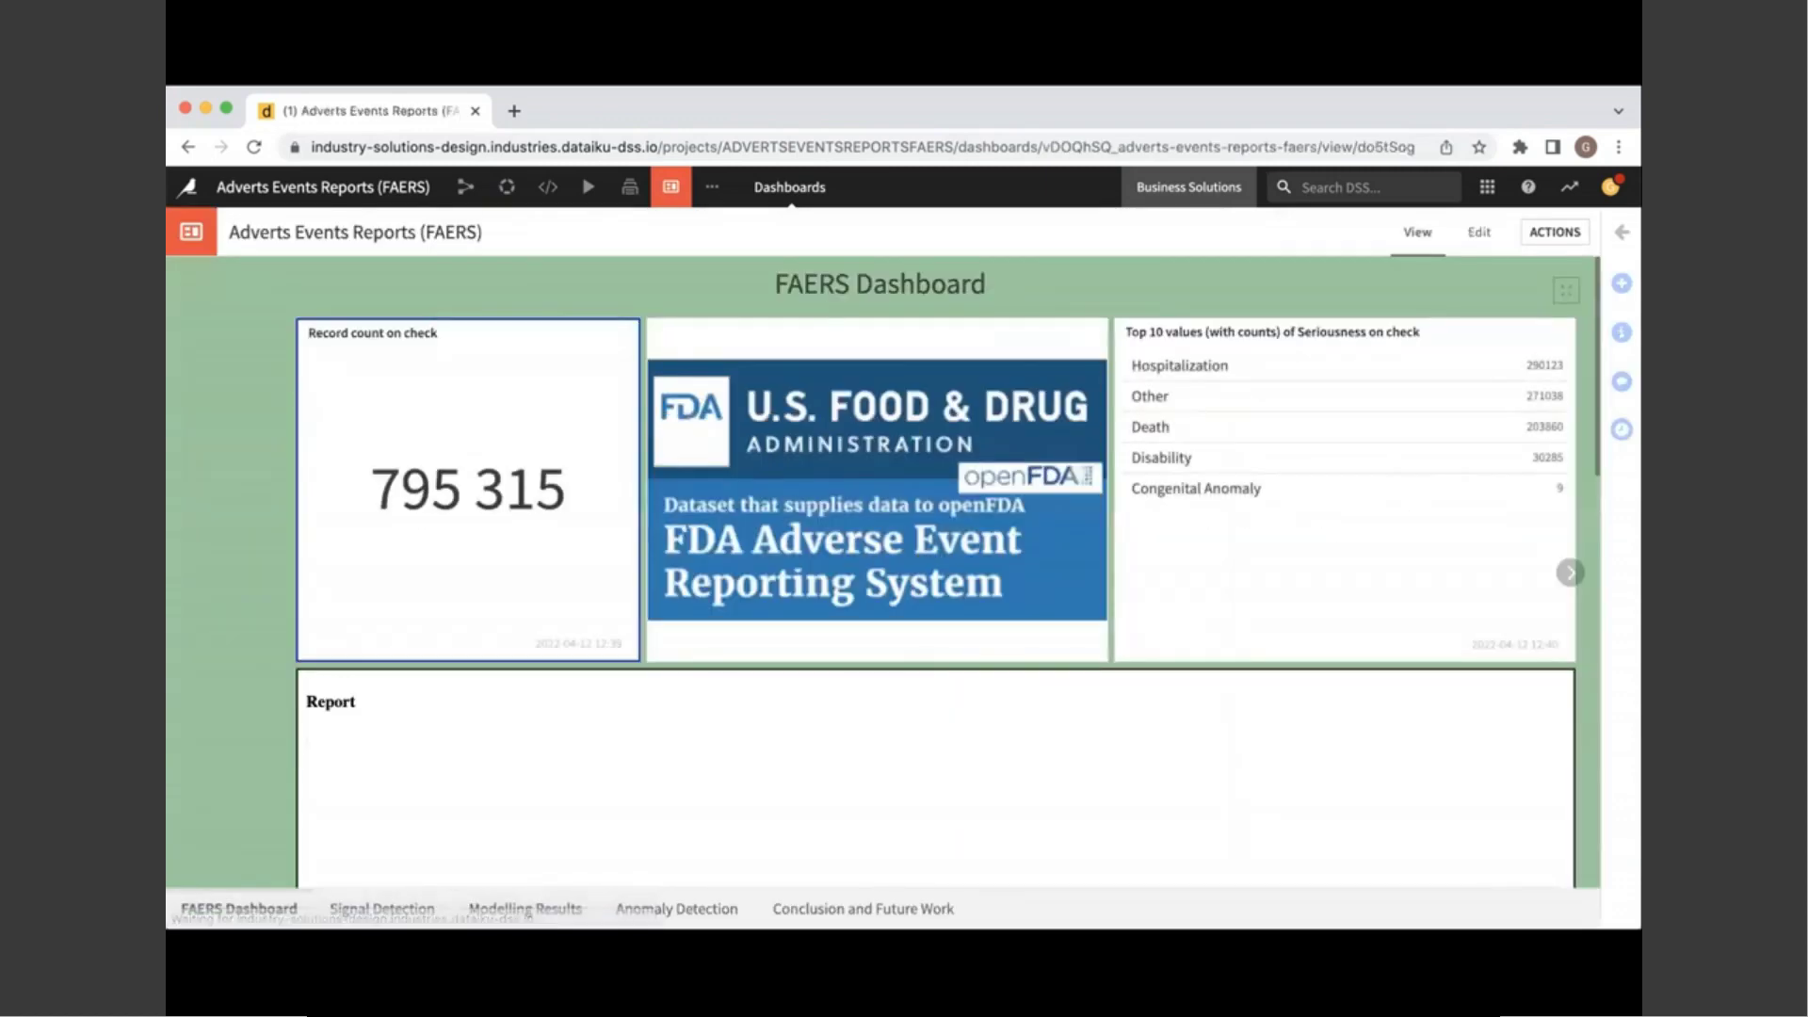
Step: Scroll past the 795,315-record count and Seriousness table to show the Report chart's breakdown choices
{"action": "scroll", "coordinate": [188, 663], "scroll_direction": "down", "scroll_amount": 2}
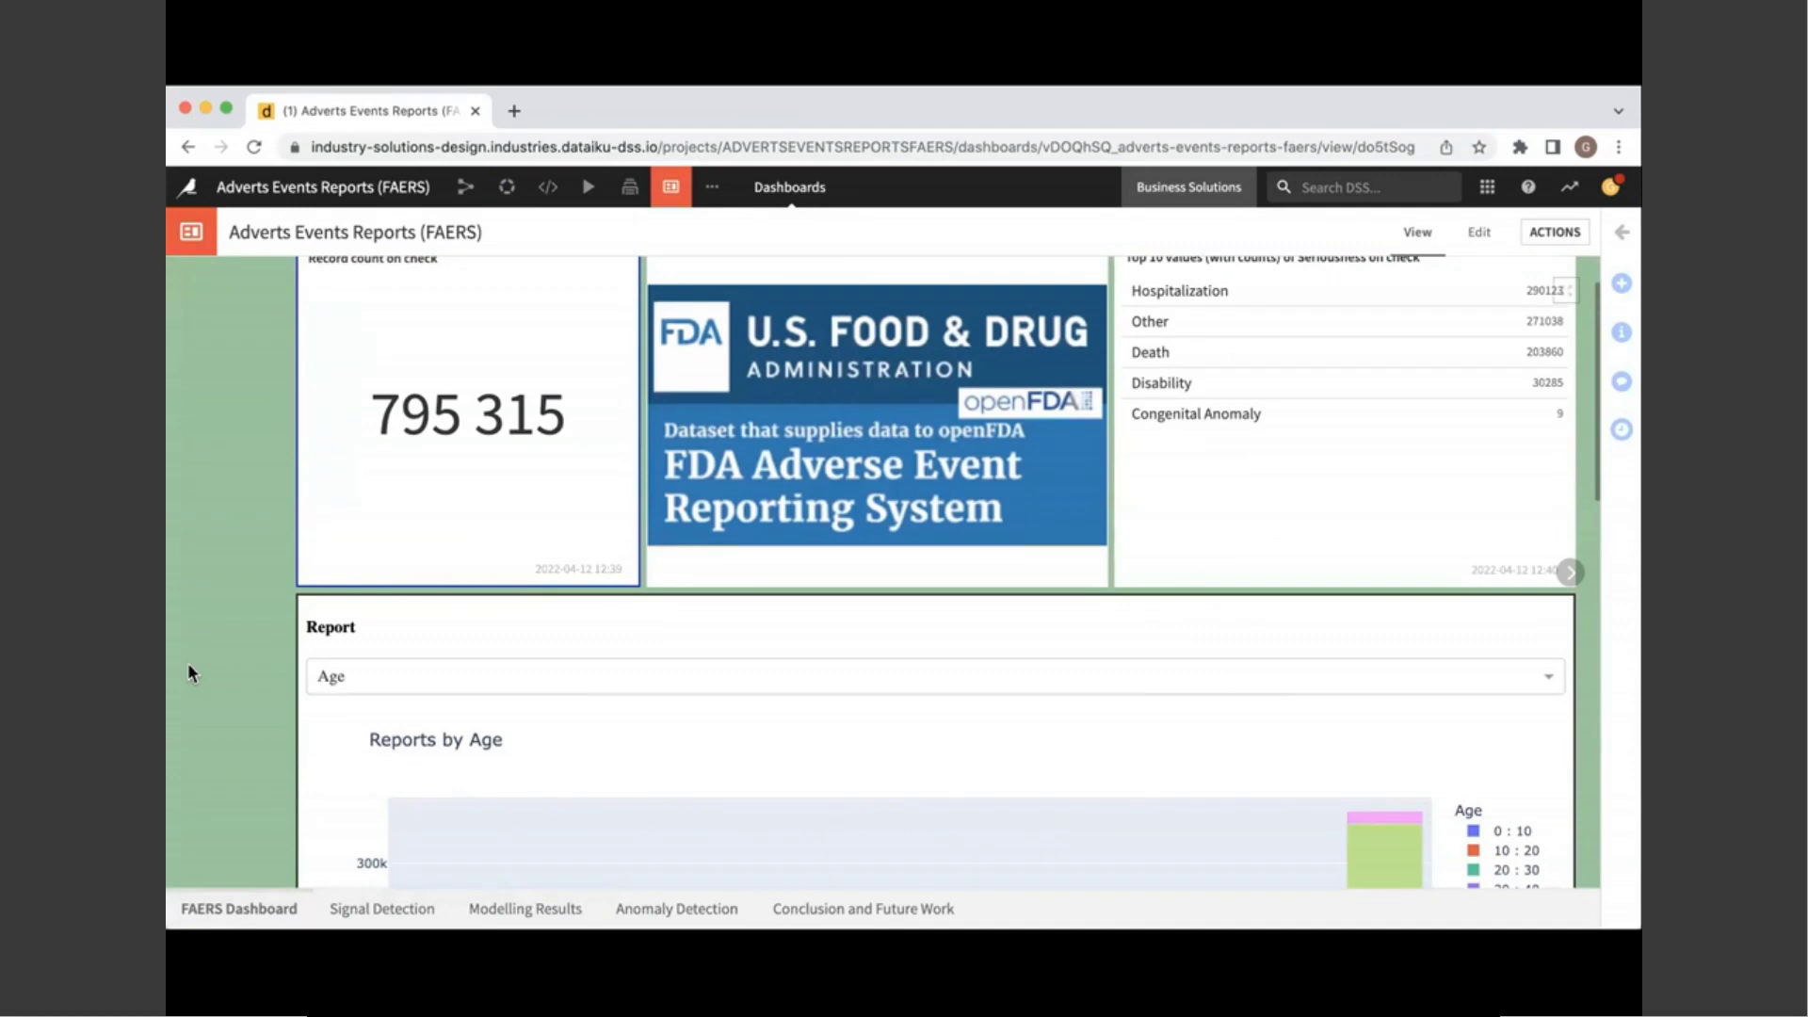
{"action": "scroll", "coordinate": [190, 671], "scroll_direction": "down", "scroll_amount": 3}
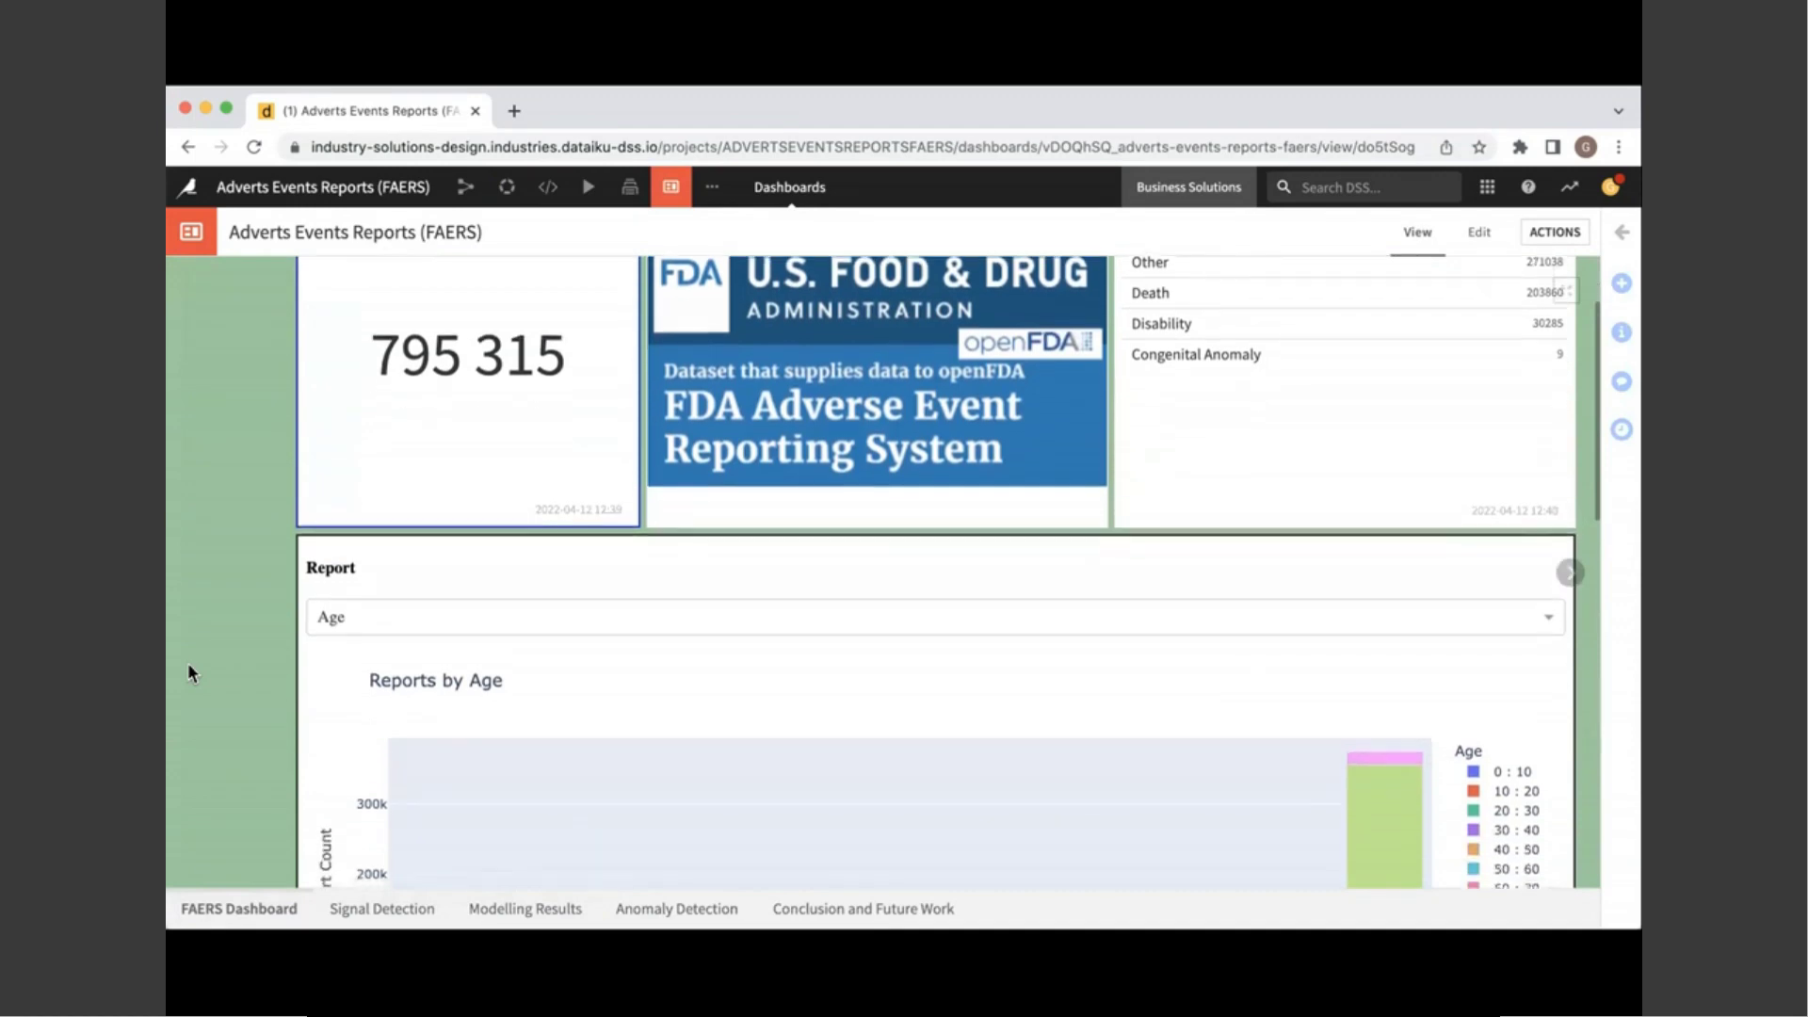
{"action": "scroll", "coordinate": [189, 672], "scroll_direction": "up", "scroll_amount": 2}
{"action": "scroll", "coordinate": [190, 671], "scroll_direction": "up", "scroll_amount": 3}
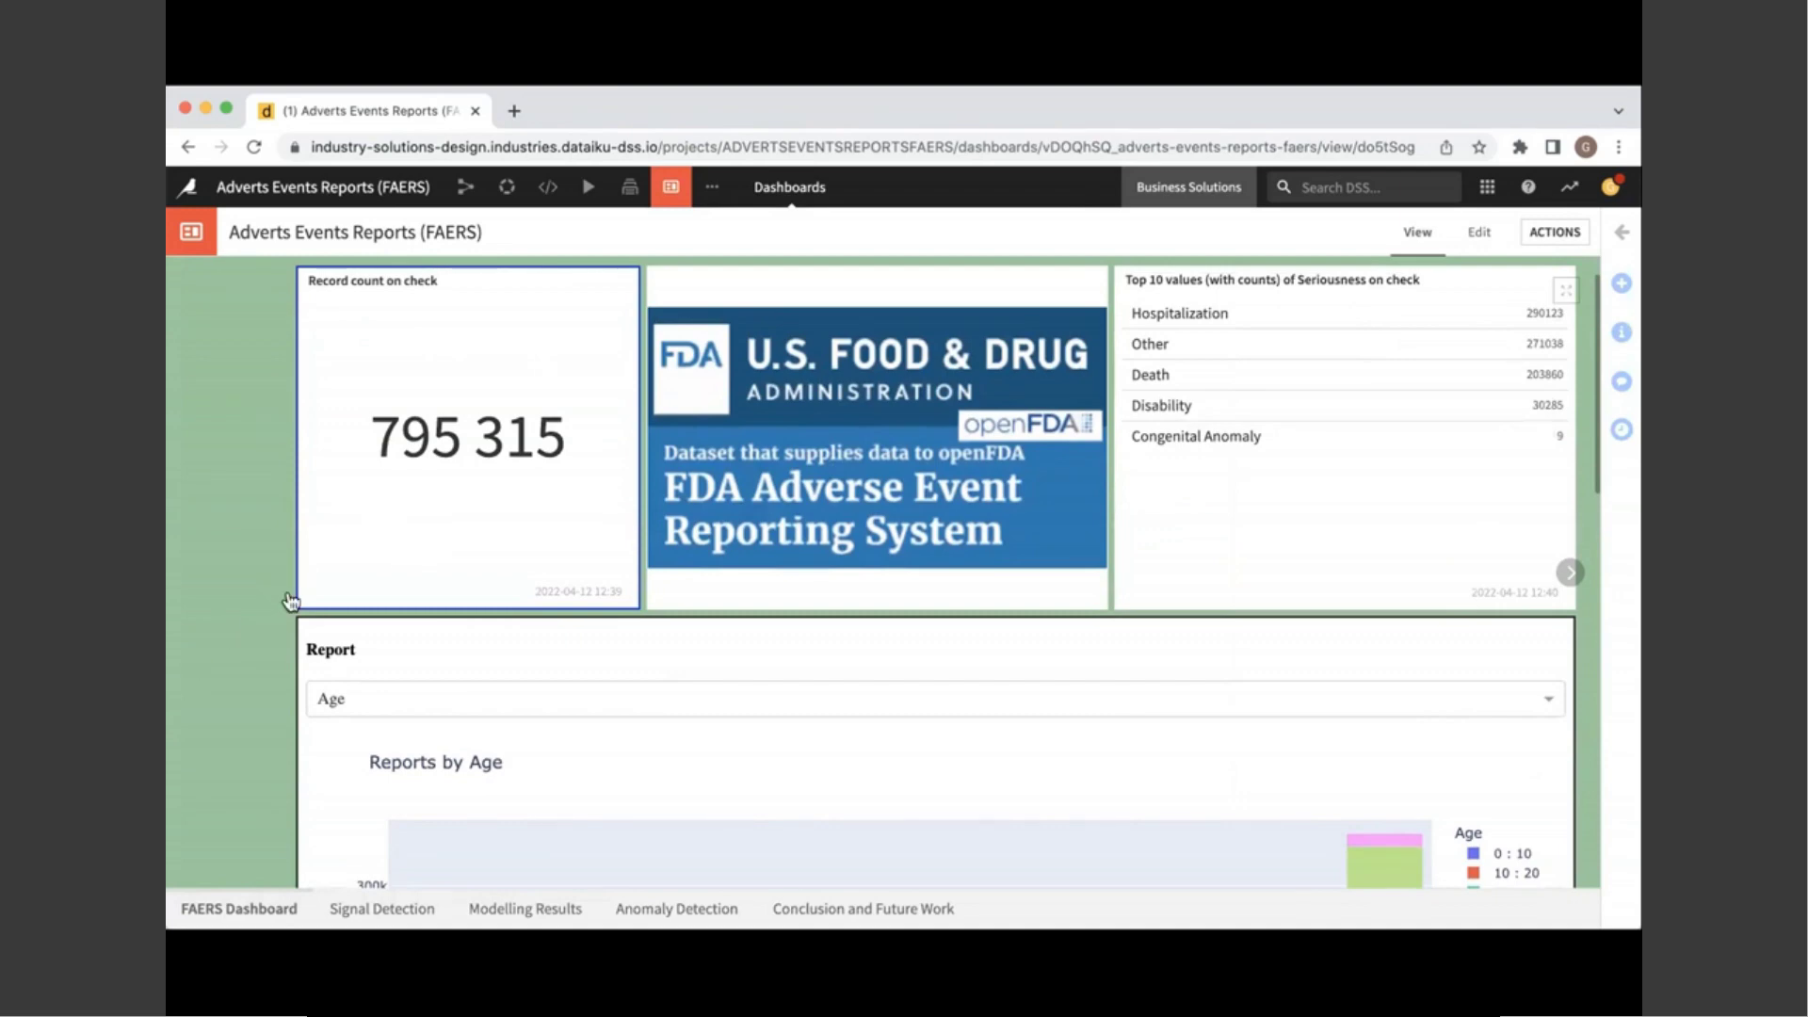
{"action": "scroll", "coordinate": [290, 607], "scroll_direction": "down", "scroll_amount": 5}
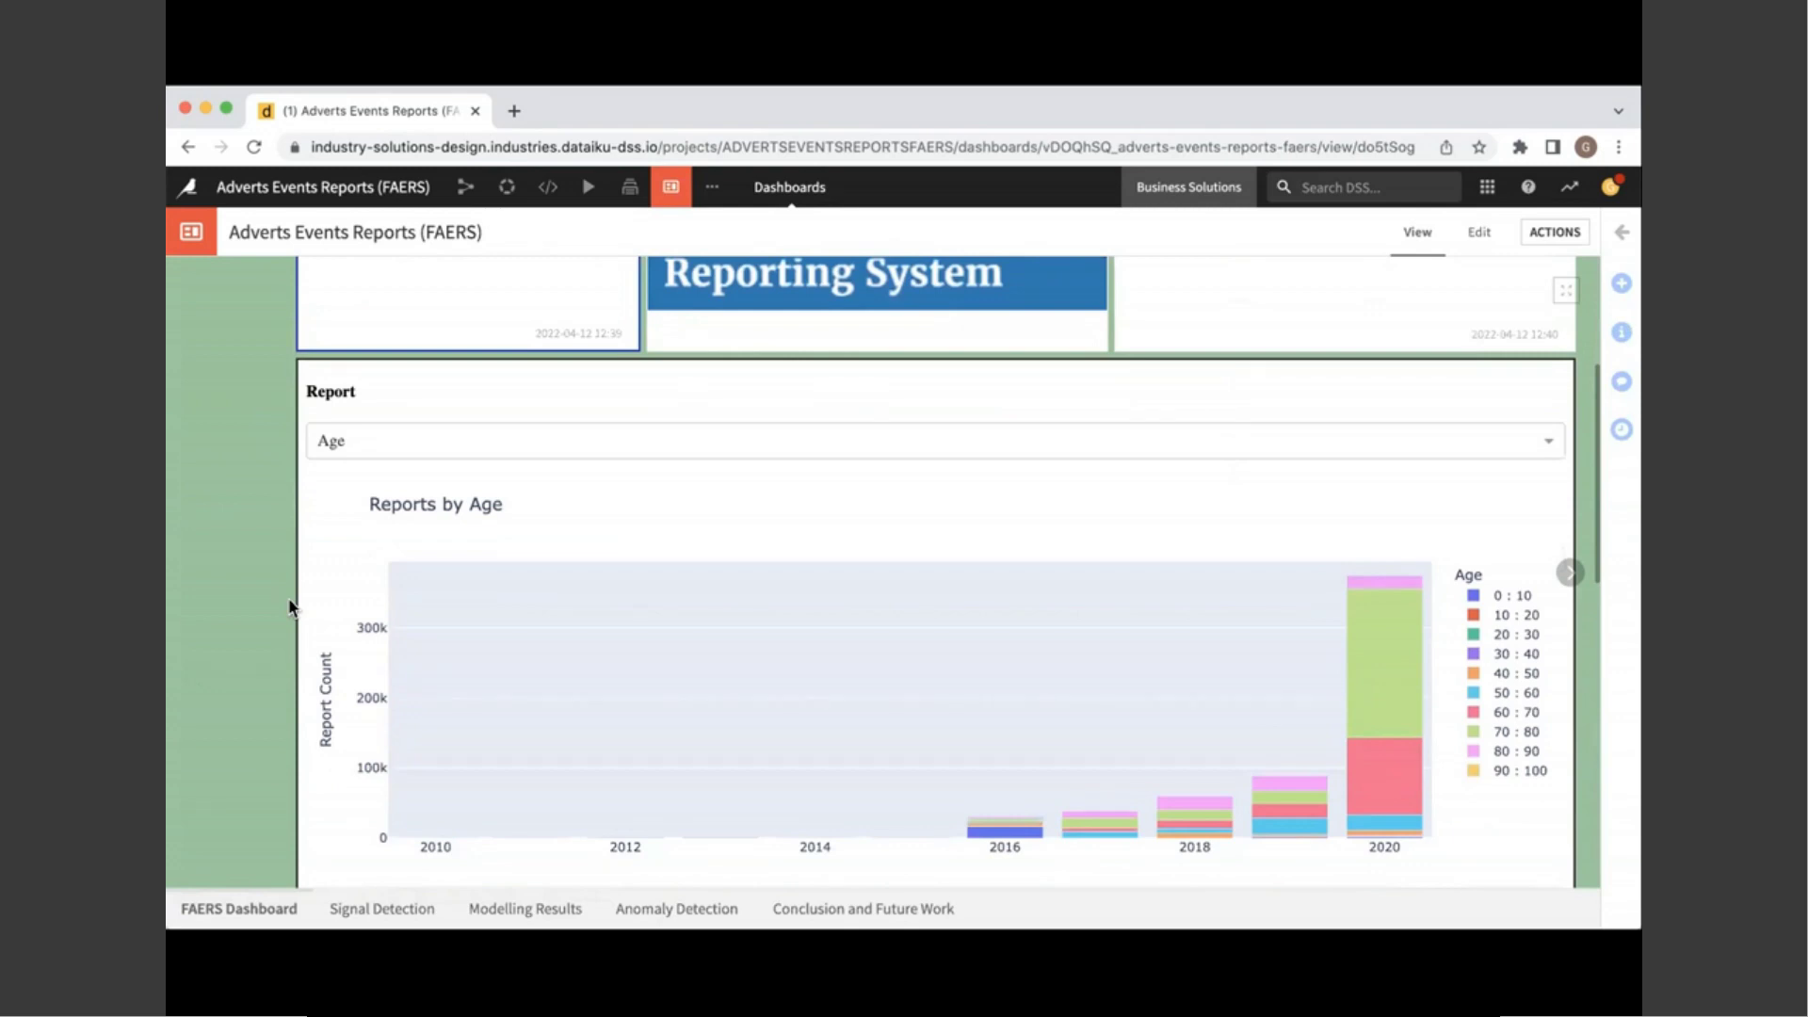
{"action": "scroll", "coordinate": [290, 607], "scroll_direction": "down", "scroll_amount": 1}
{"action": "left_click", "coordinate": [391, 403]}
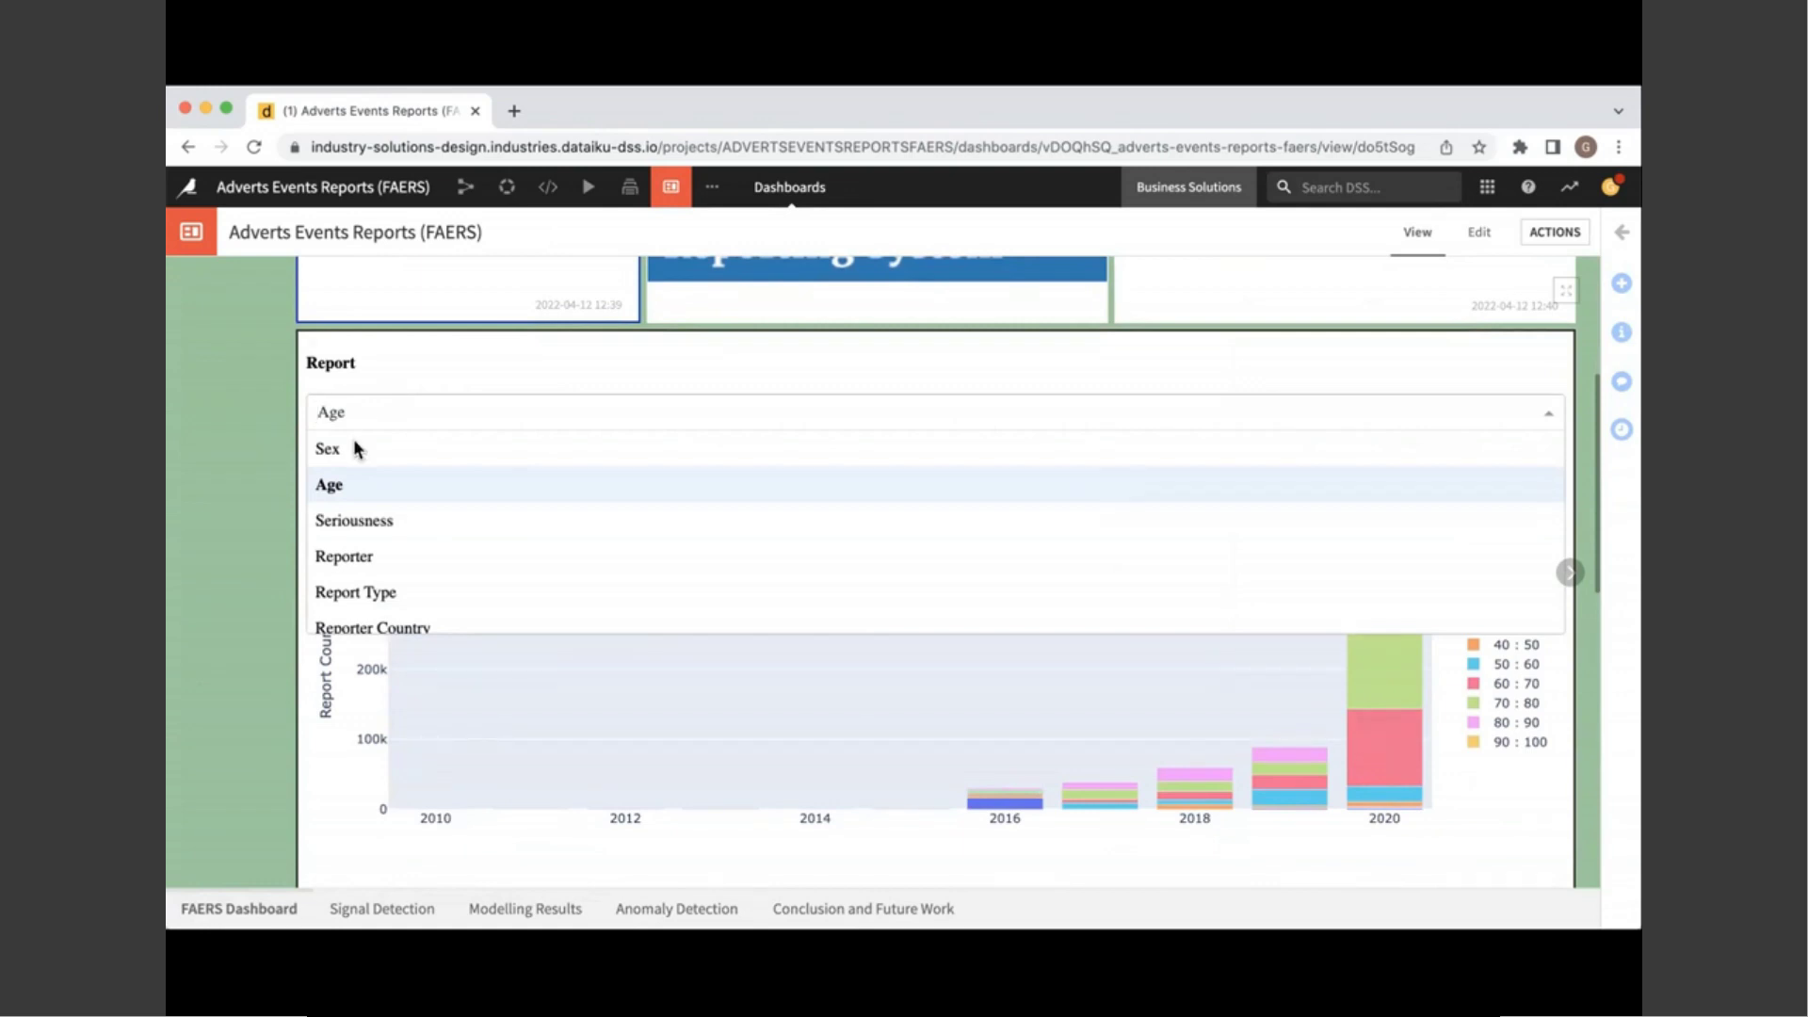
Step: Cycle the Report chart breakdown through Sex, Age and Seriousness, ending on Reporter
{"action": "left_click", "coordinate": [353, 442]}
{"action": "left_click", "coordinate": [367, 410]}
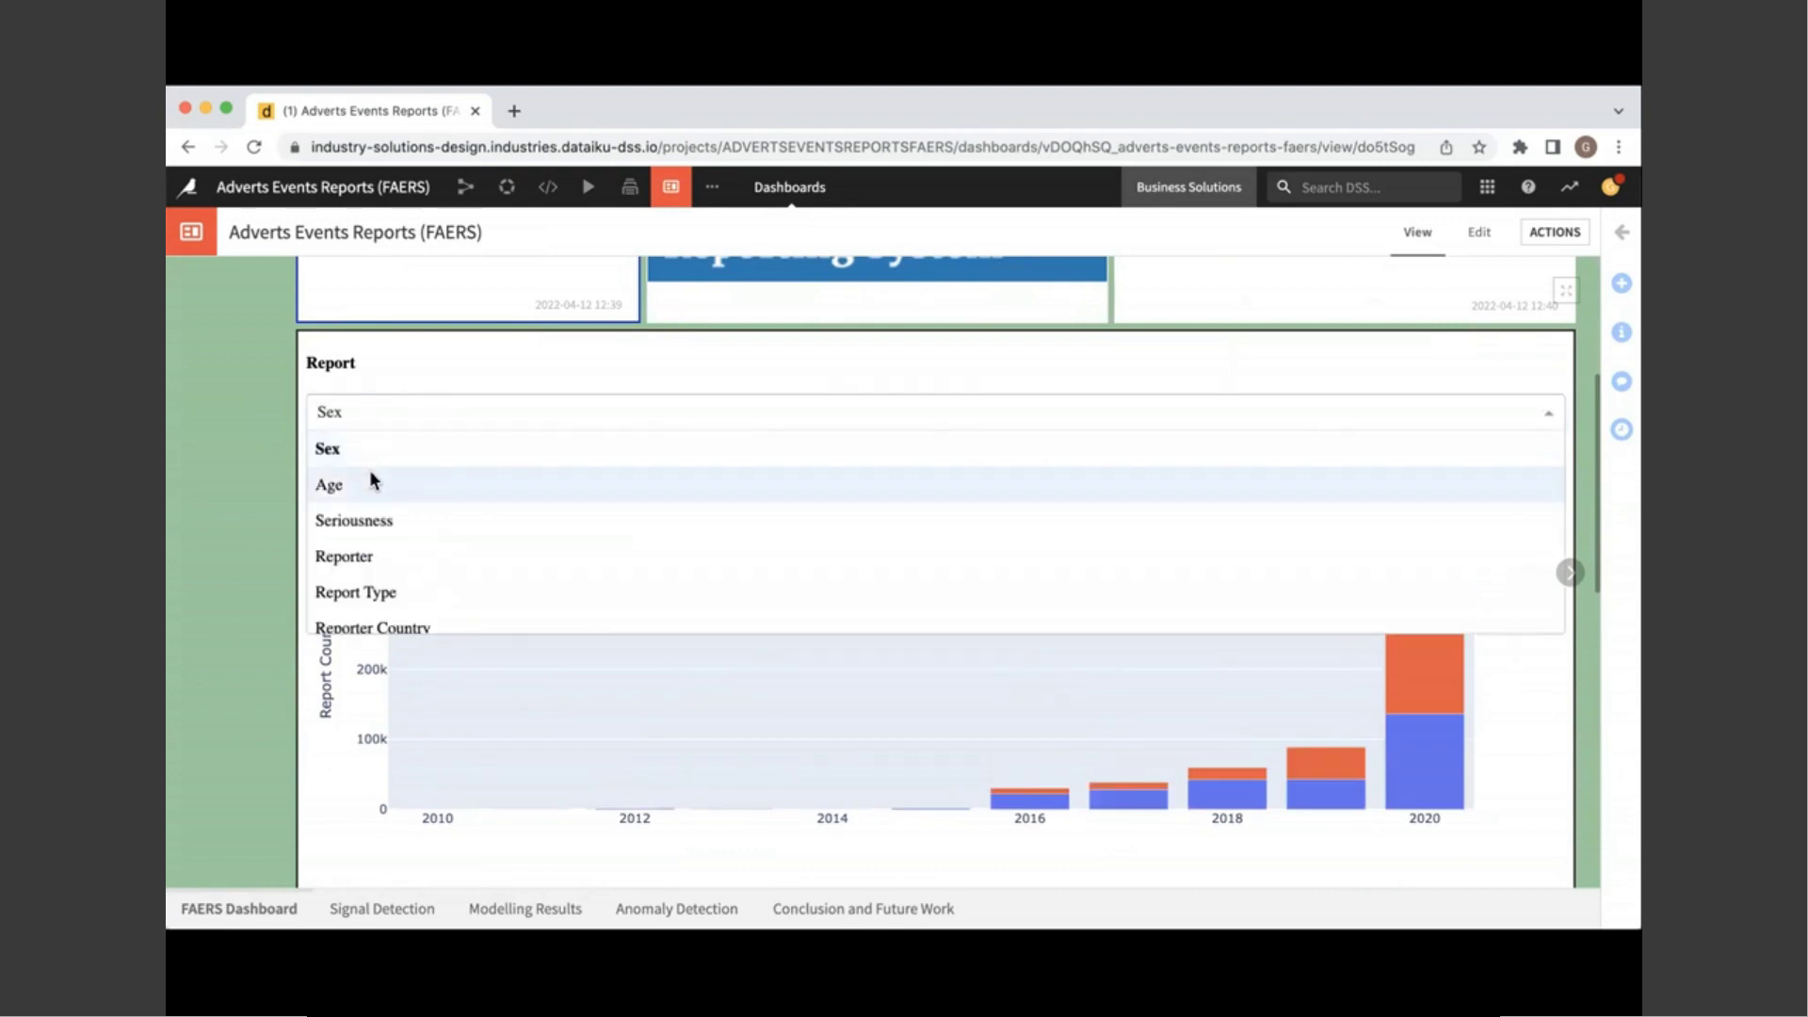
{"action": "left_click", "coordinate": [369, 473]}
{"action": "left_click", "coordinate": [384, 408]}
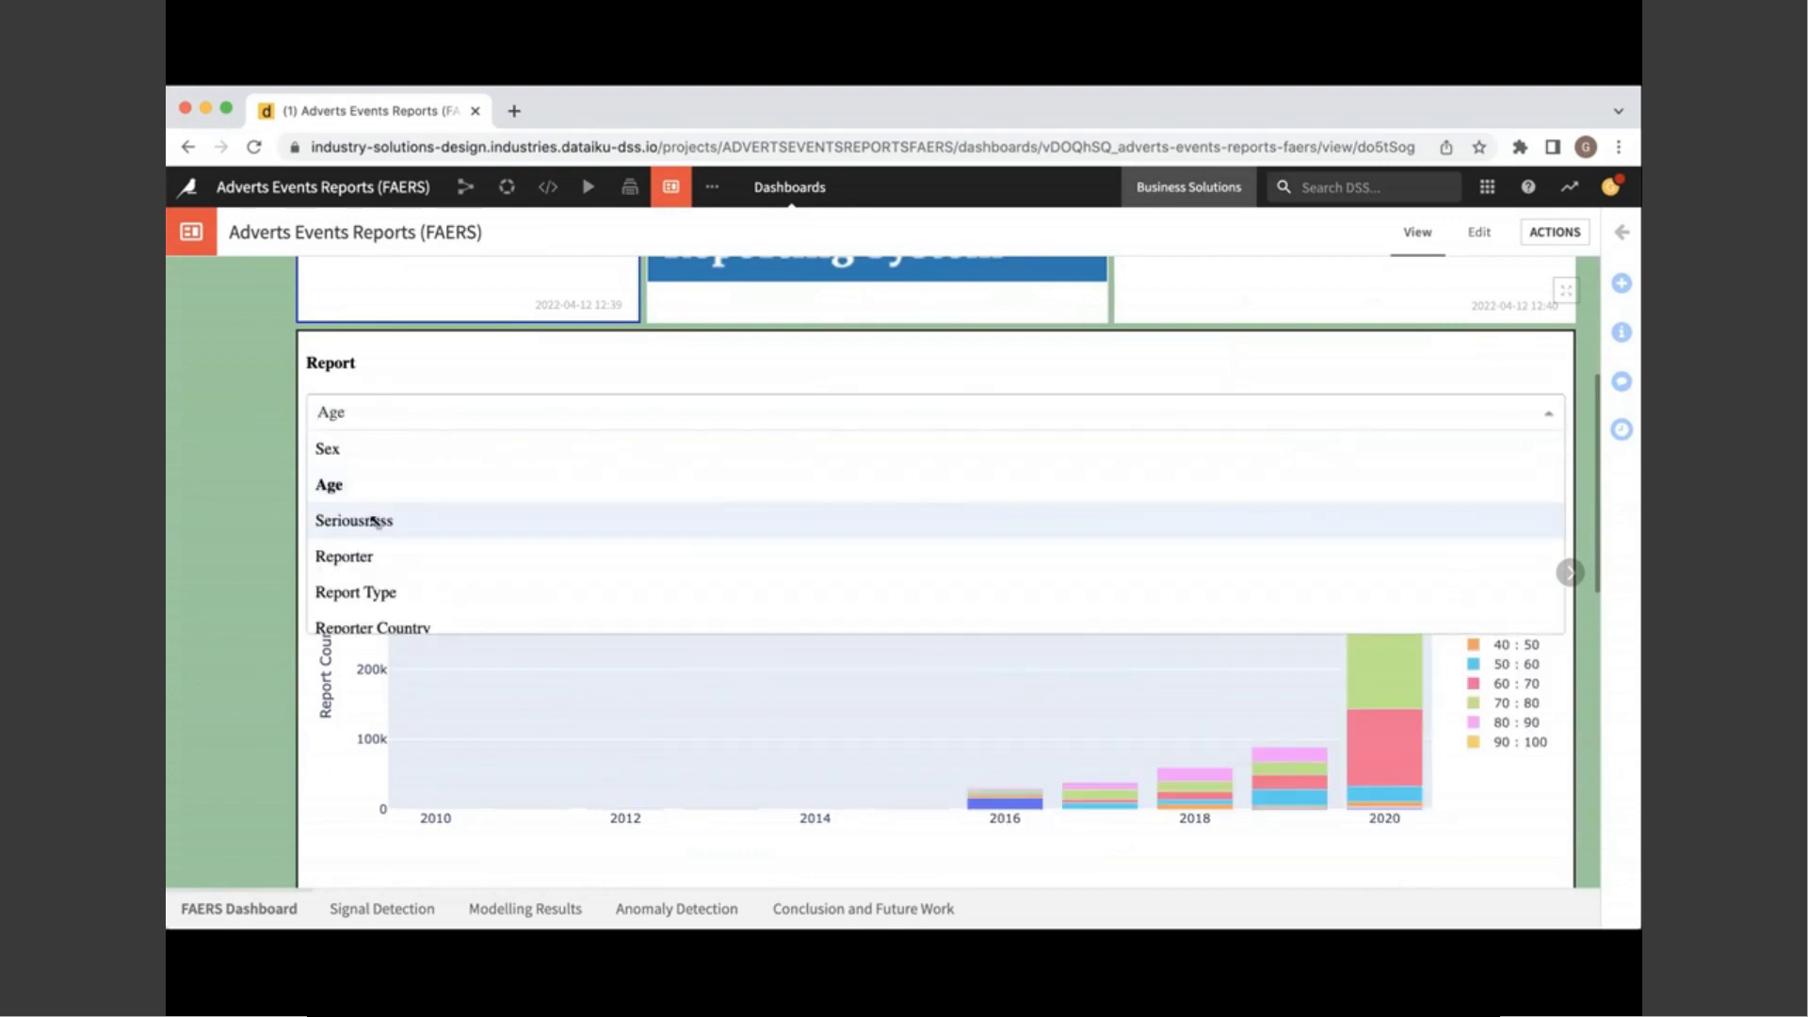
{"action": "left_click", "coordinate": [375, 522]}
{"action": "left_click", "coordinate": [401, 403]}
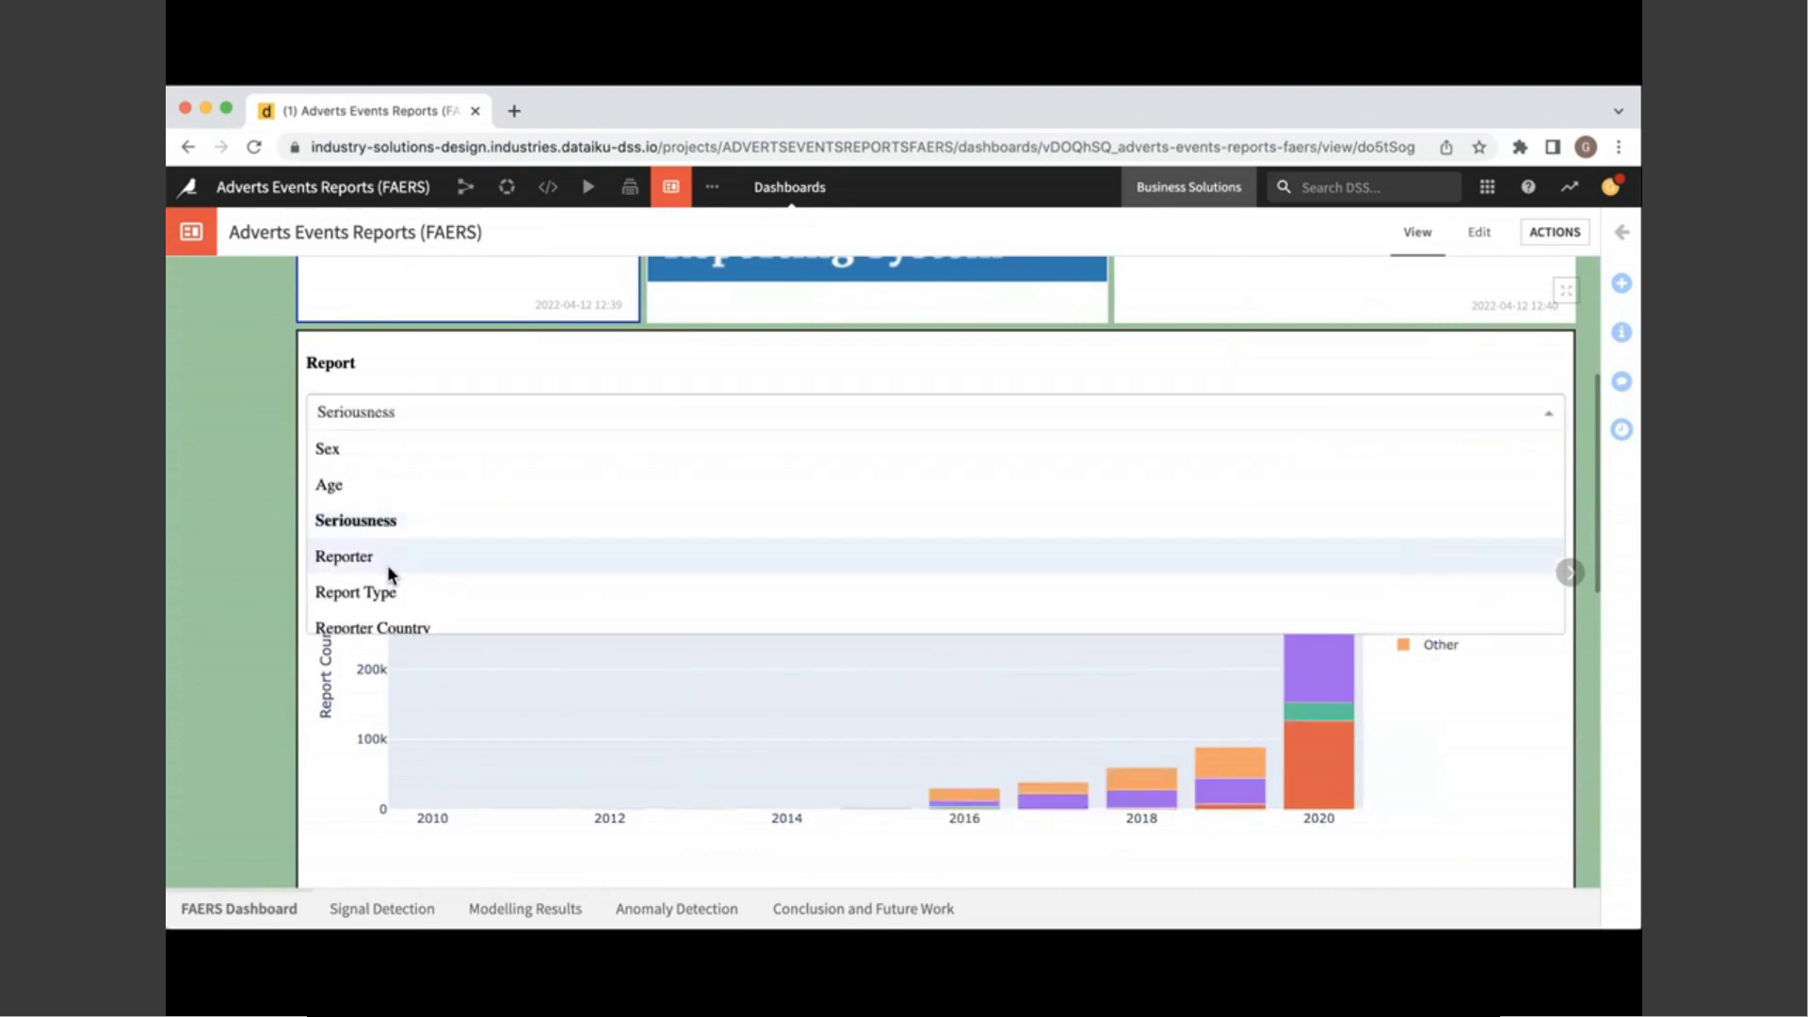
{"action": "scroll", "coordinate": [403, 569], "scroll_direction": "down", "scroll_amount": 1}
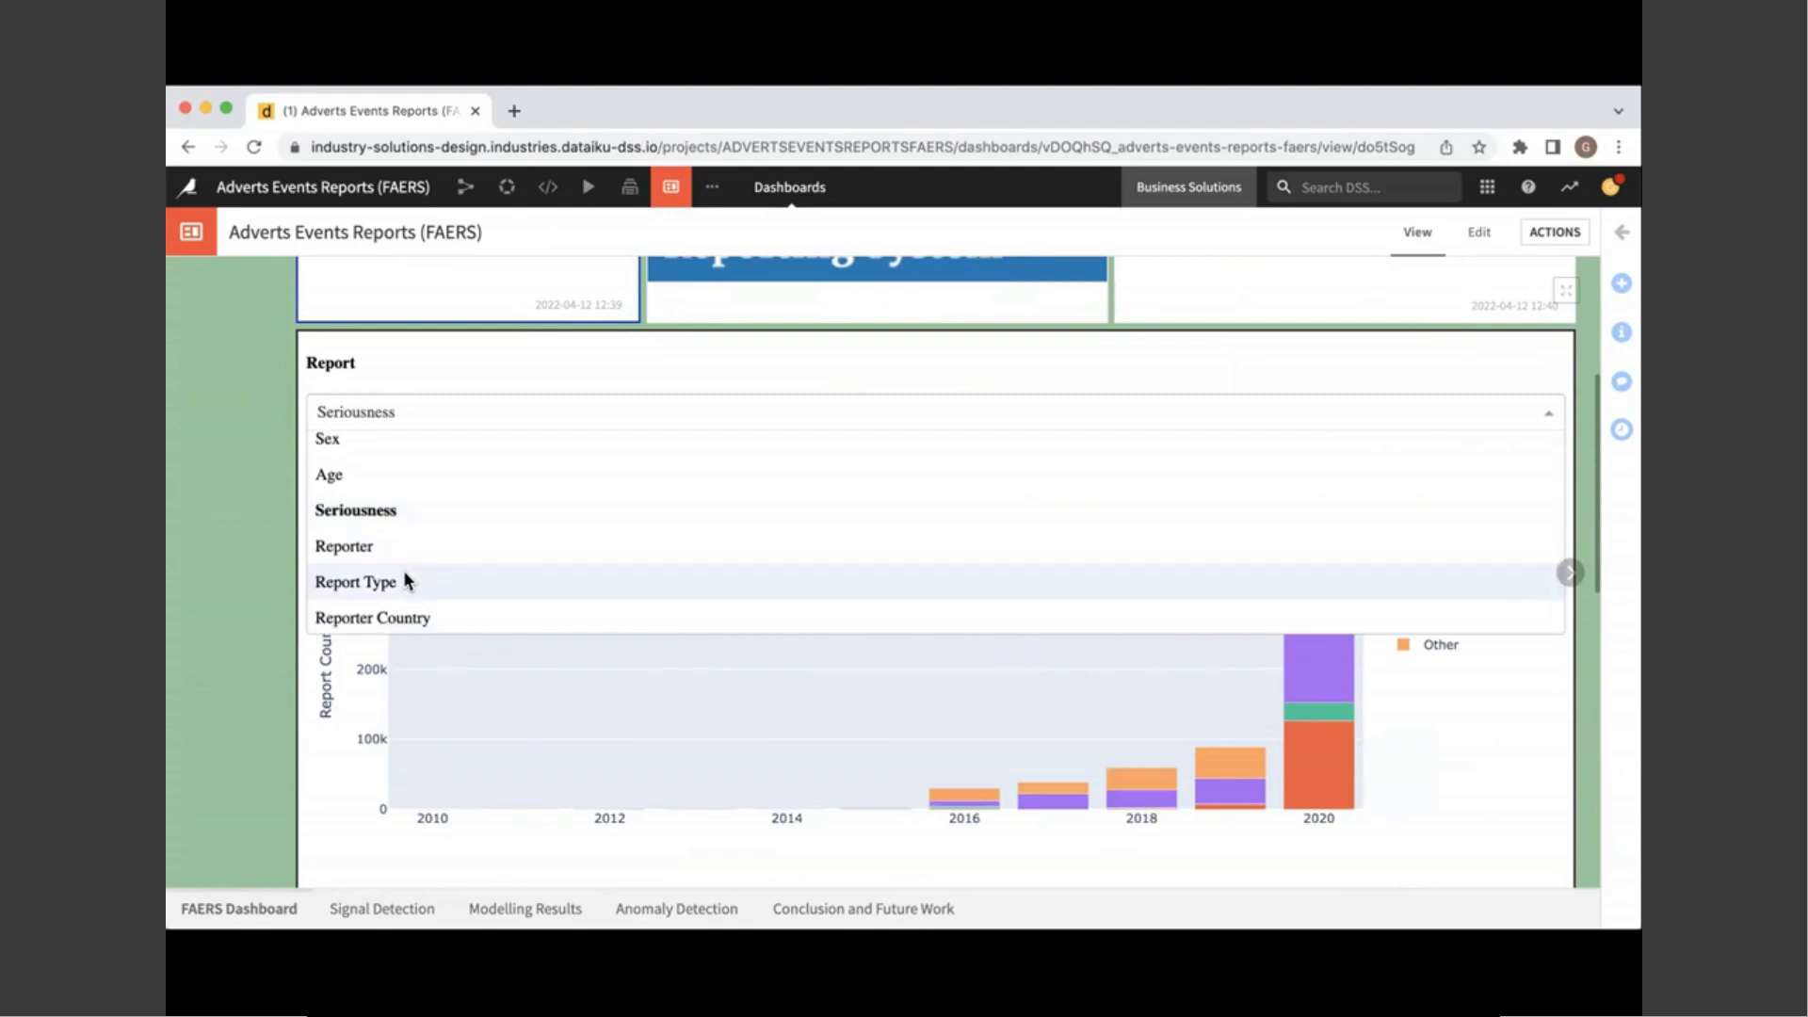
{"action": "left_click", "coordinate": [392, 512]}
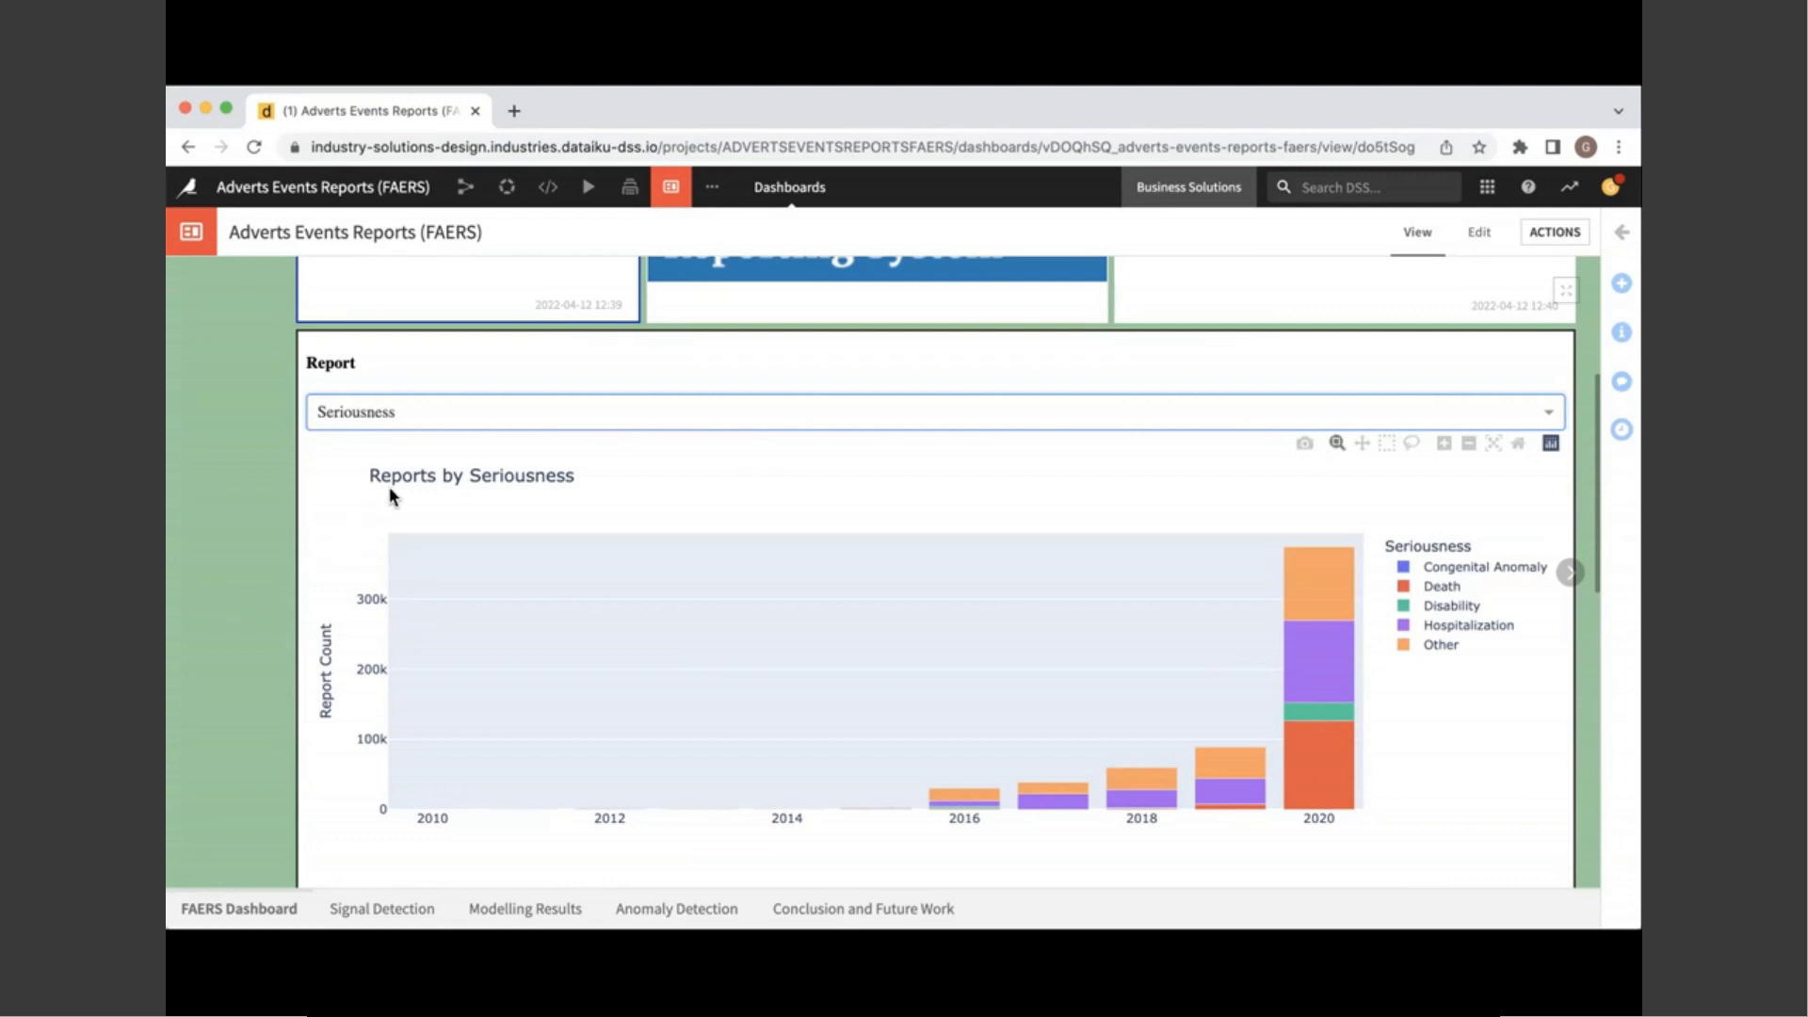
{"action": "left_click", "coordinate": [367, 410]}
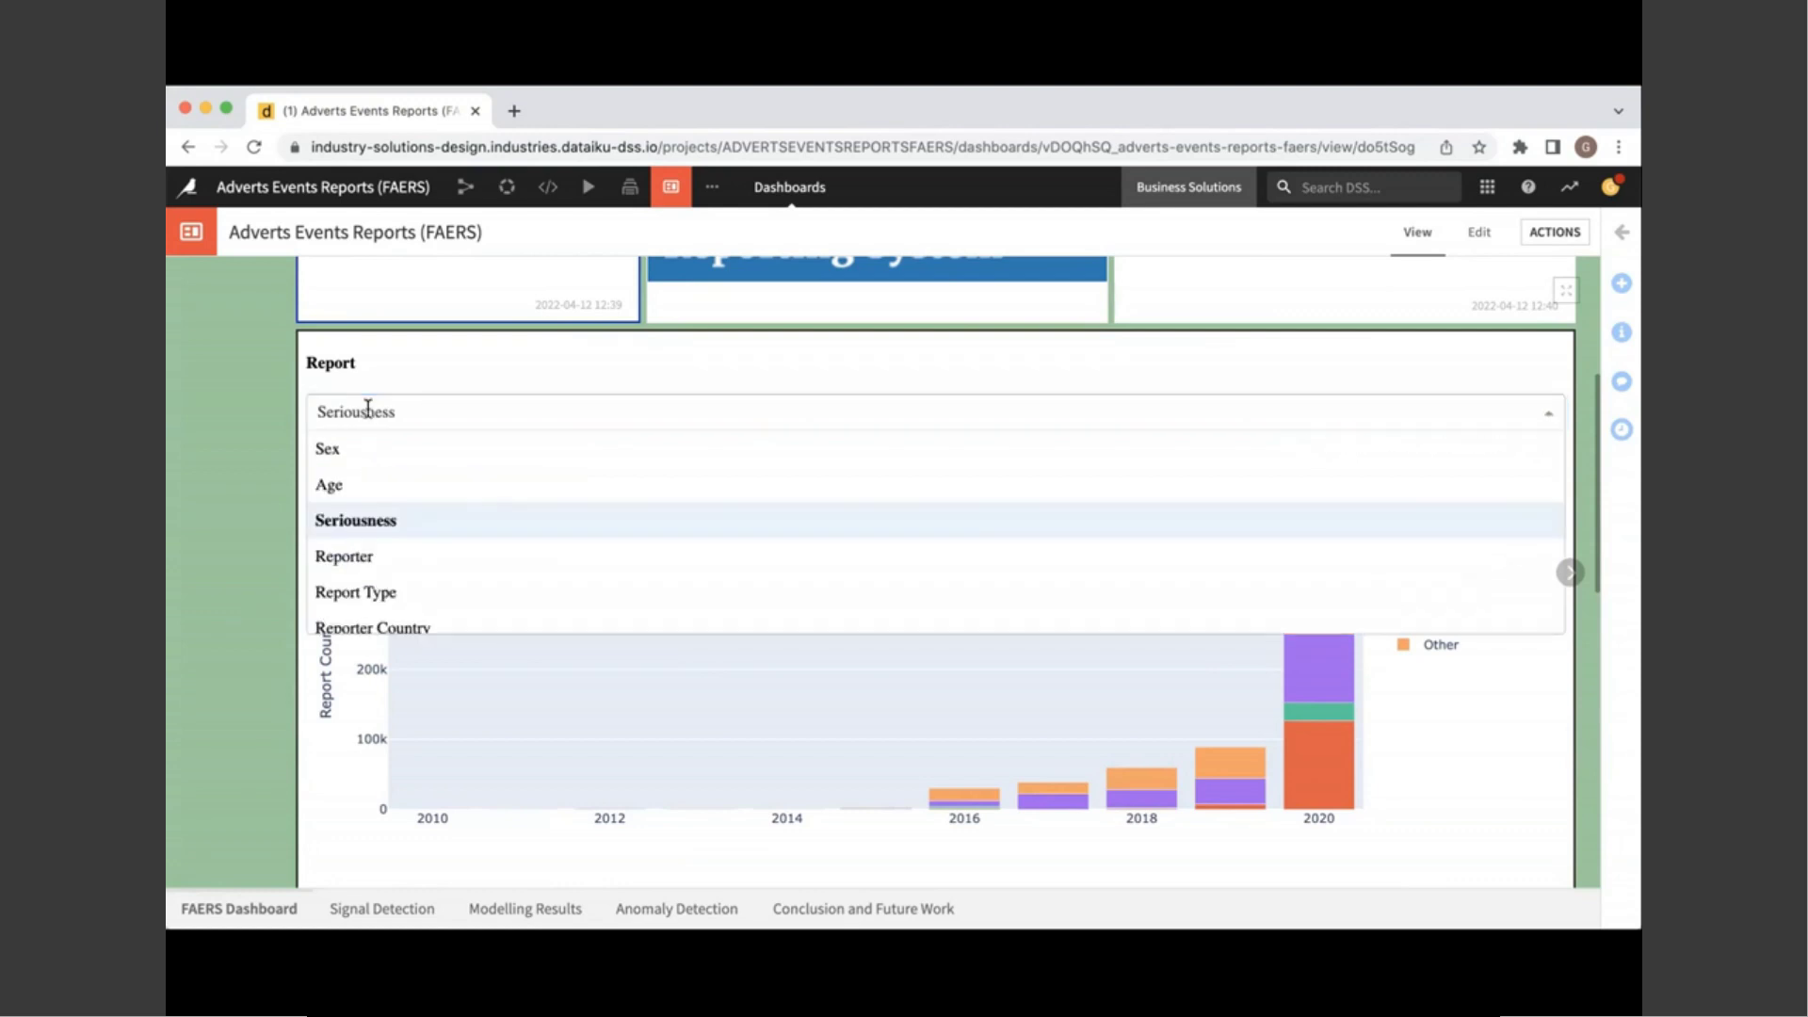
{"action": "left_click", "coordinate": [363, 556]}
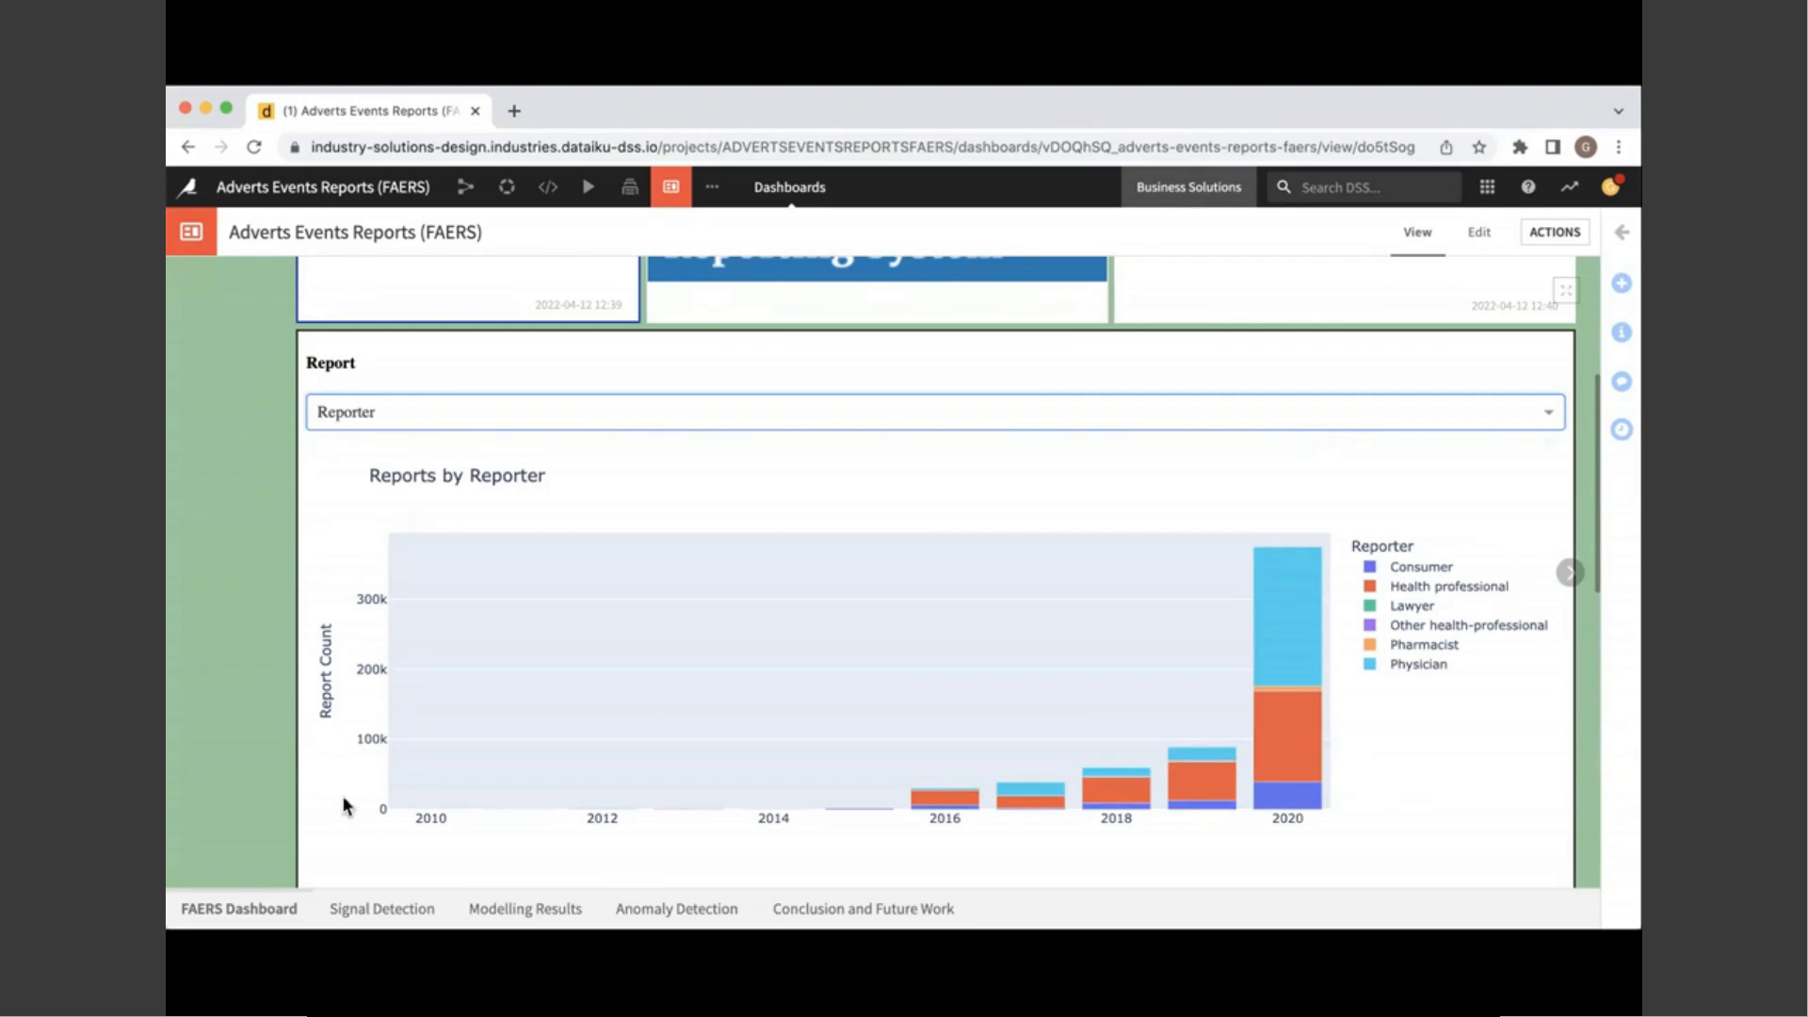
{"action": "left_click", "coordinate": [356, 908]}
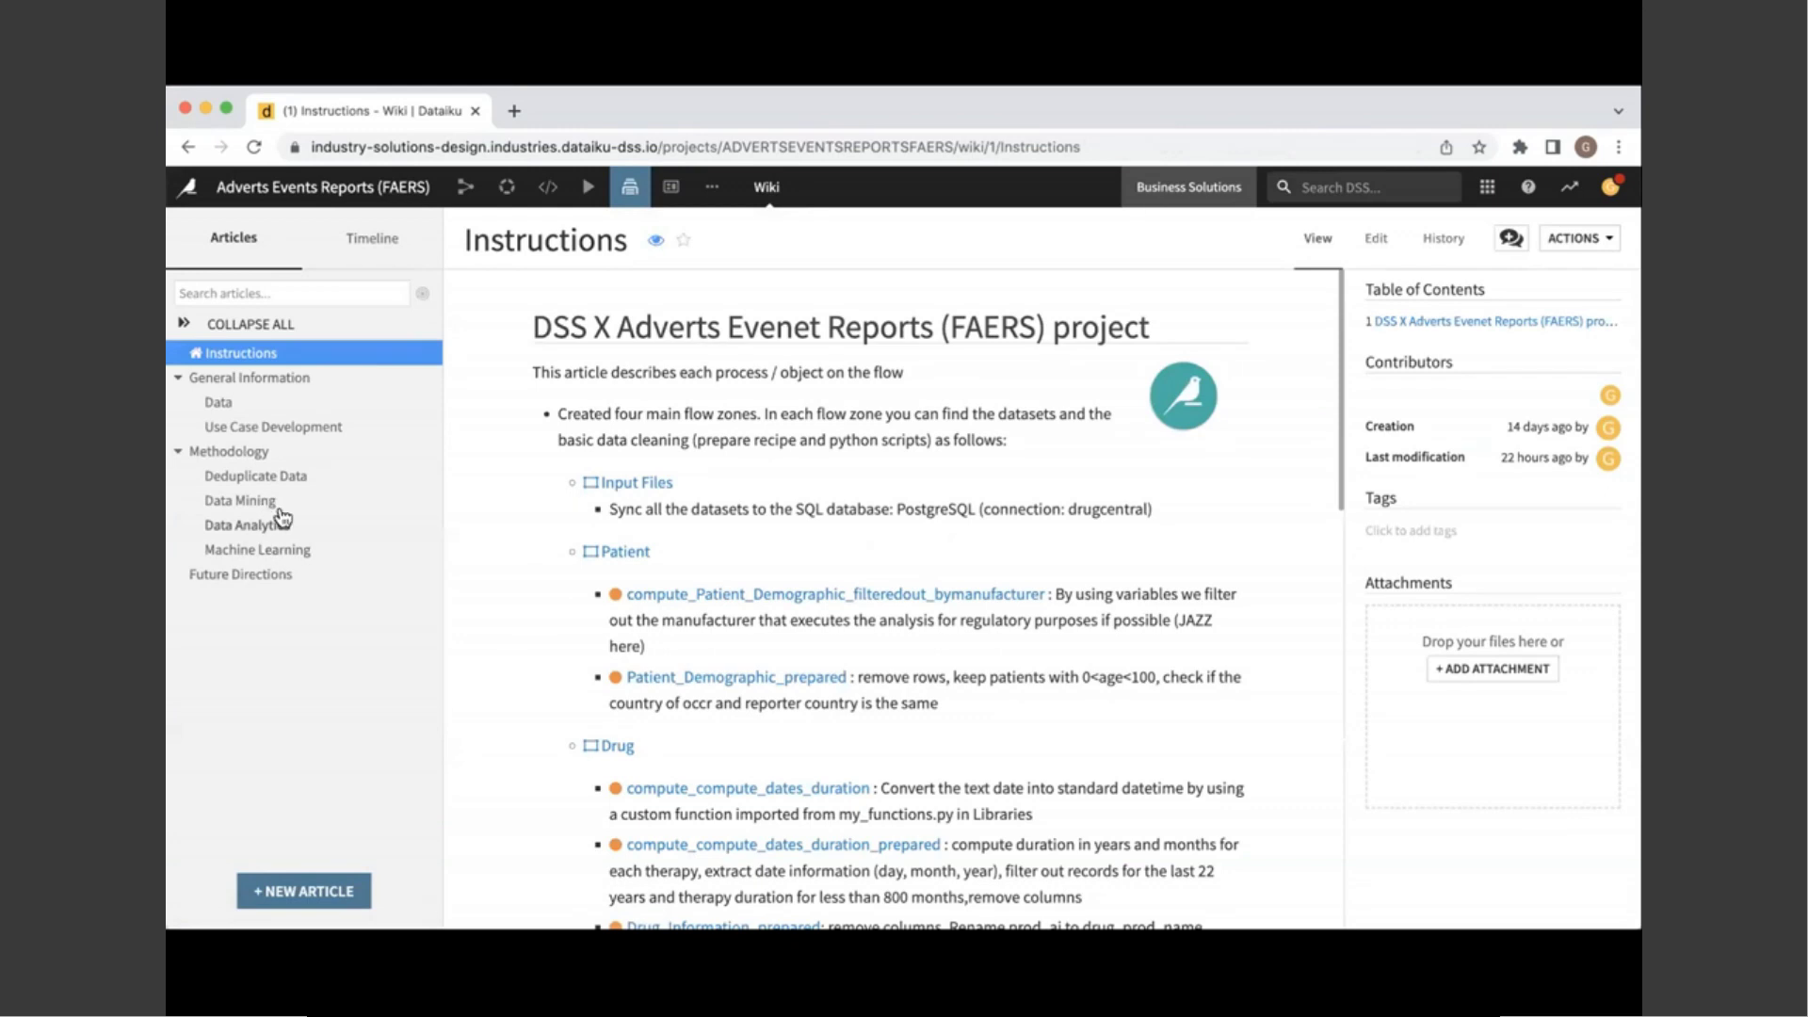
Step: Open the Data Analytics wiki article and scroll to the Statistical Metrics table and formulas
{"action": "left_click", "coordinate": [269, 526]}
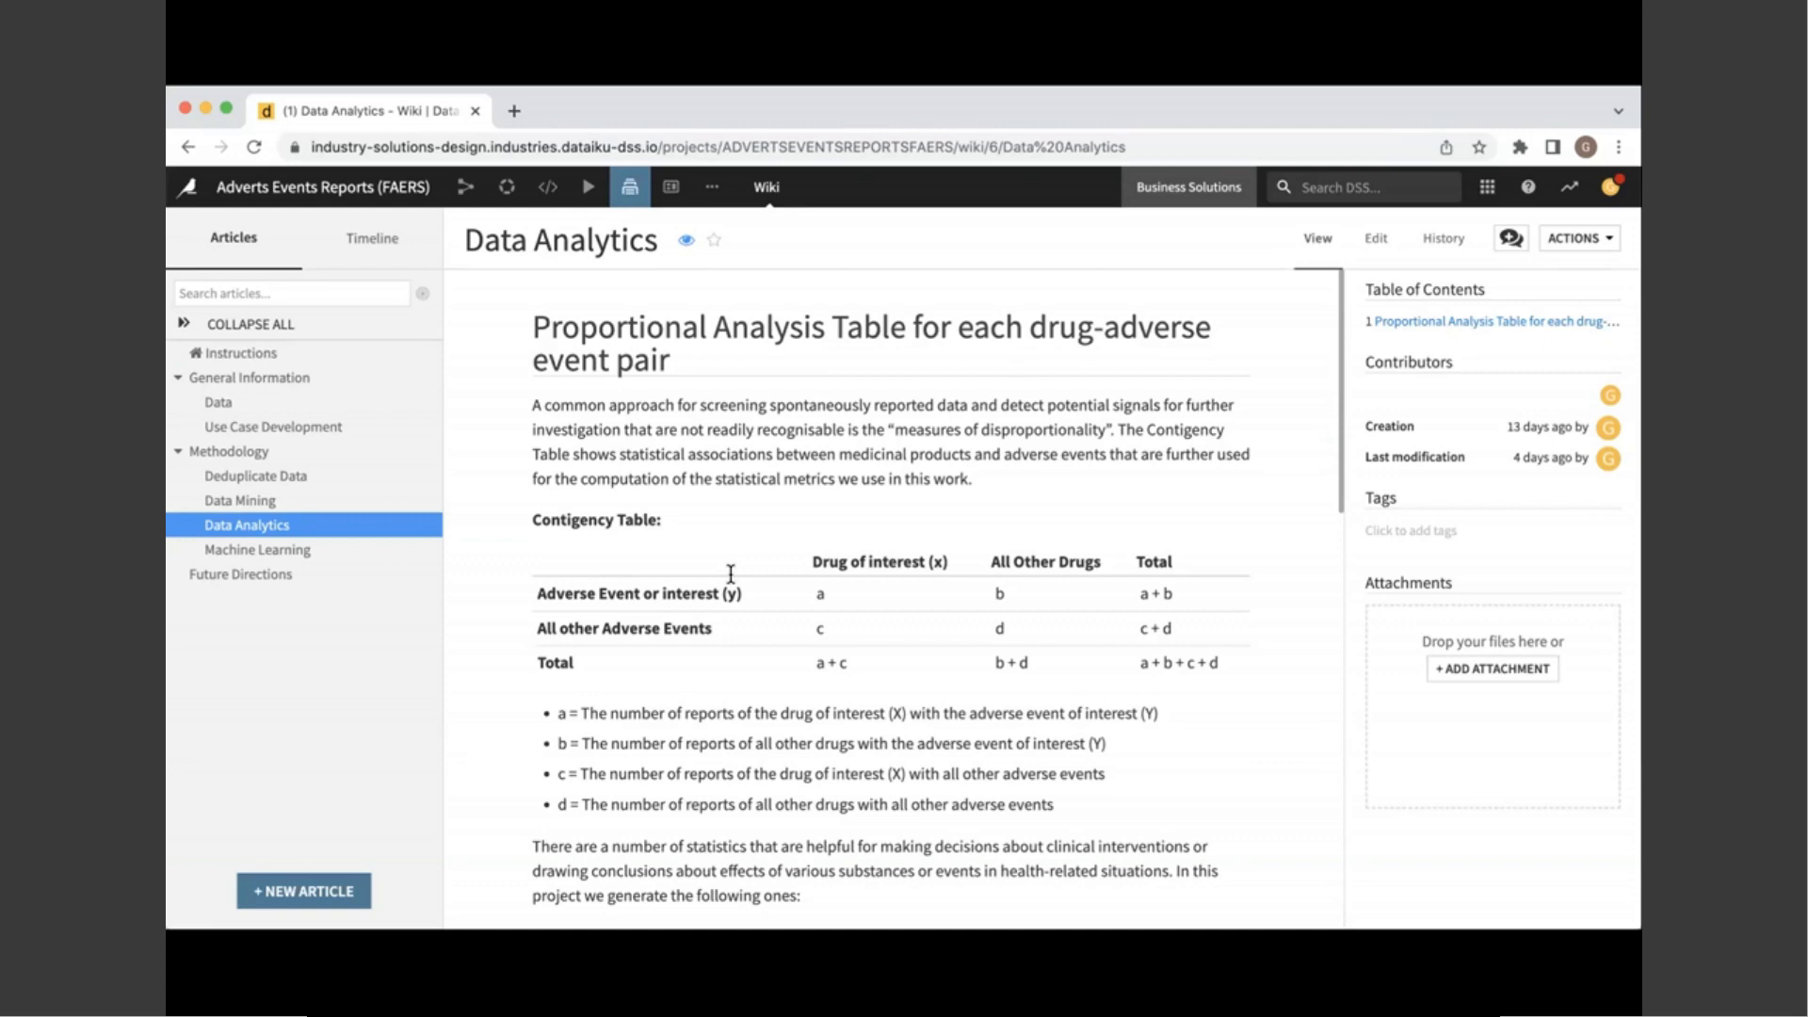
{"action": "scroll", "coordinate": [731, 573], "scroll_direction": "down", "scroll_amount": 5}
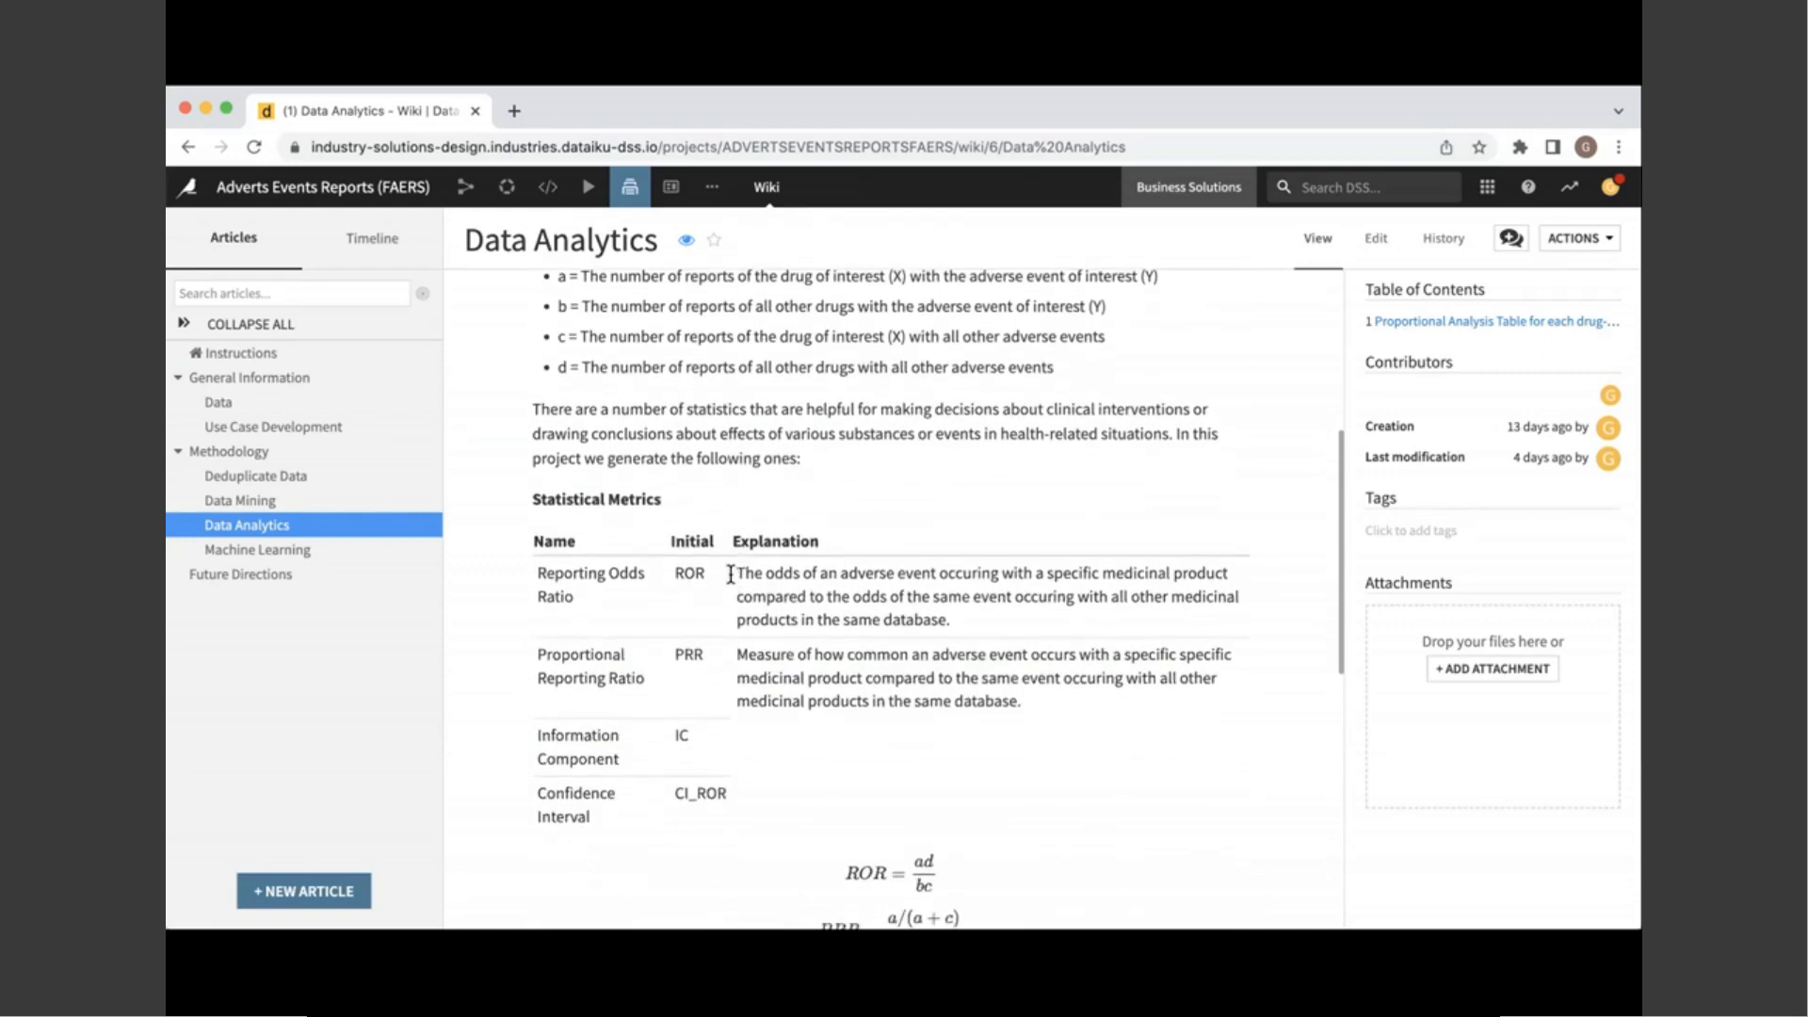
{"action": "scroll", "coordinate": [785, 637], "scroll_direction": "down", "scroll_amount": 1}
{"action": "scroll", "coordinate": [785, 644], "scroll_direction": "down", "scroll_amount": 2}
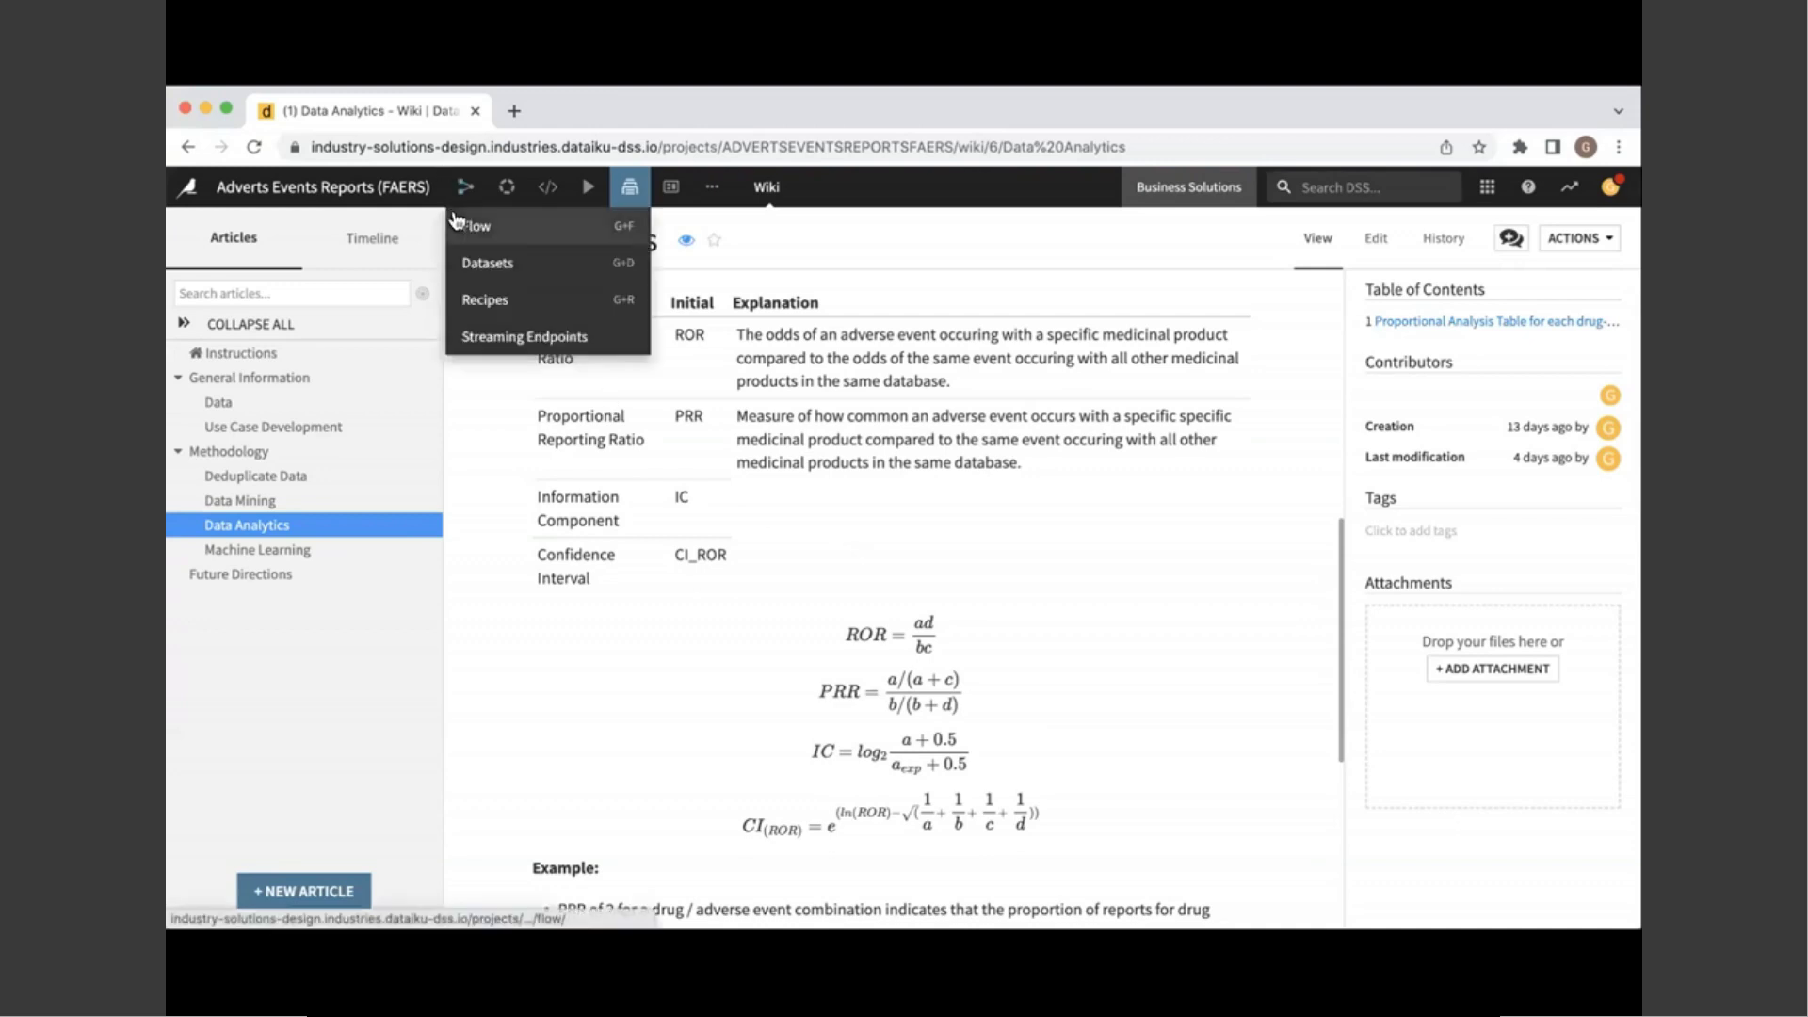
Step: Return to the Flow, zoom into the Data Analytics zone and highlight the aggregation recipe's lineage
{"action": "left_click", "coordinate": [456, 222]}
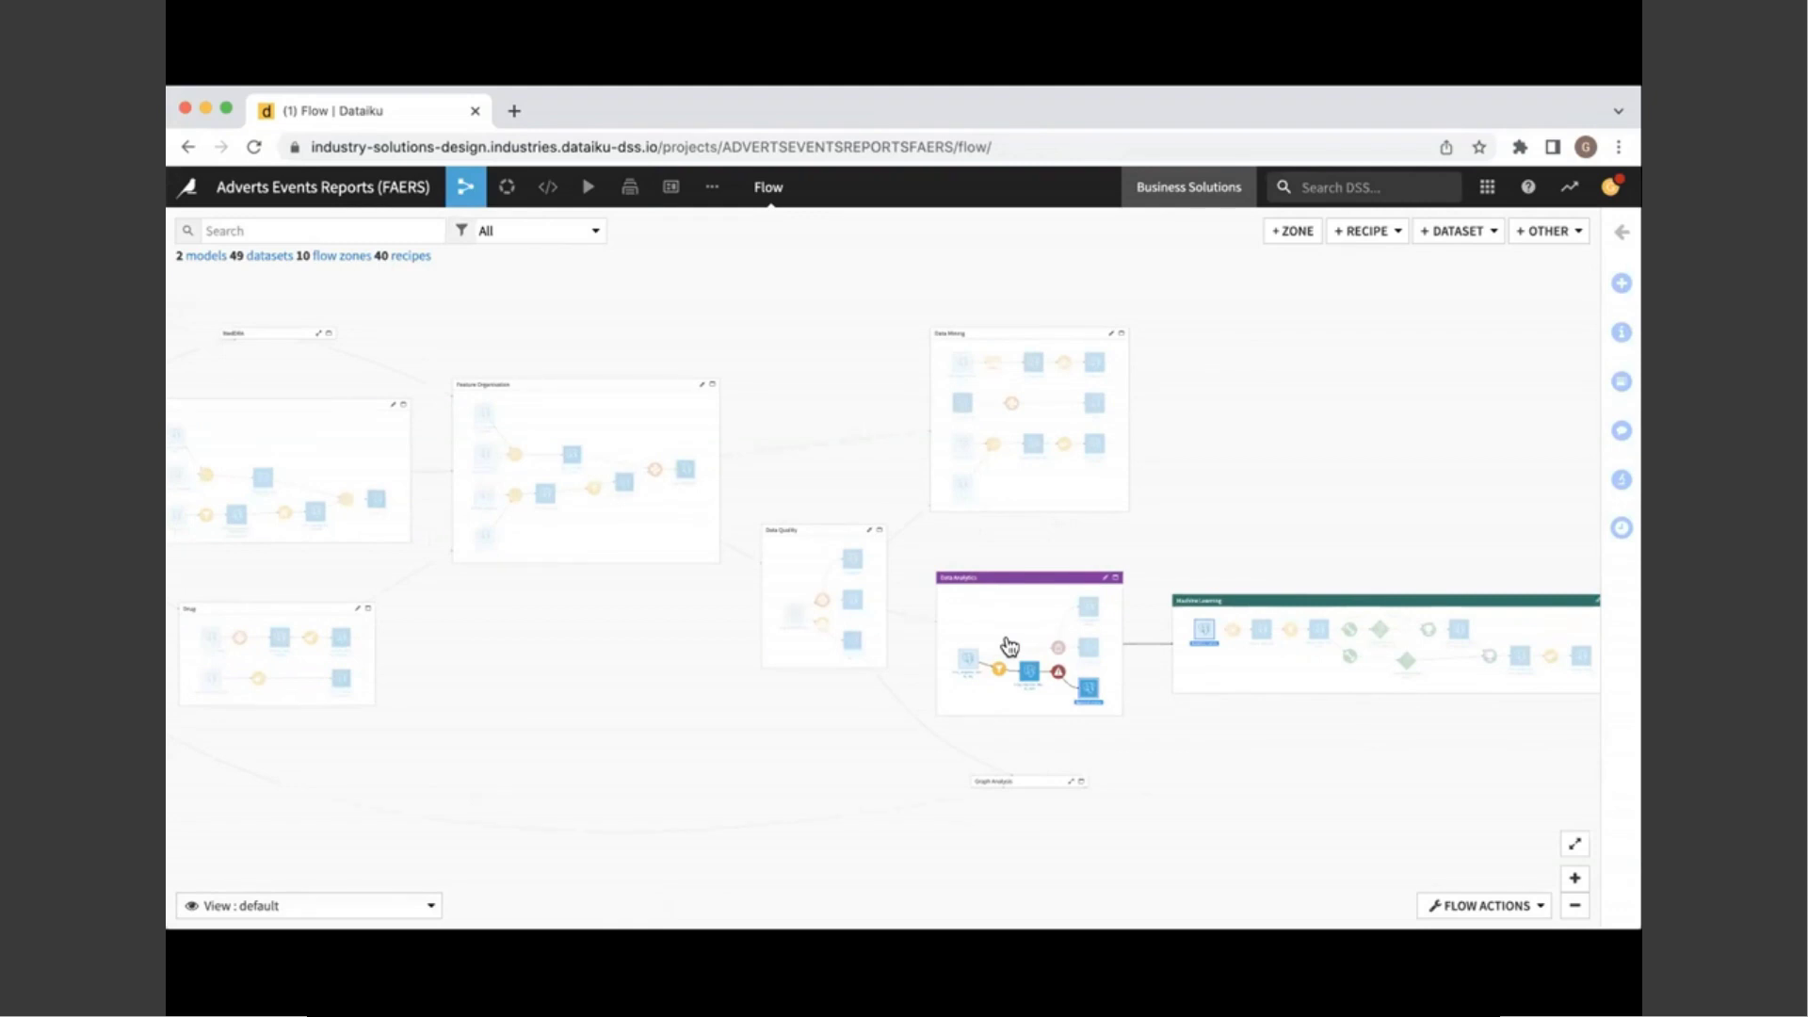
{"action": "scroll", "coordinate": [1009, 646], "scroll_direction": "up", "scroll_amount": 5}
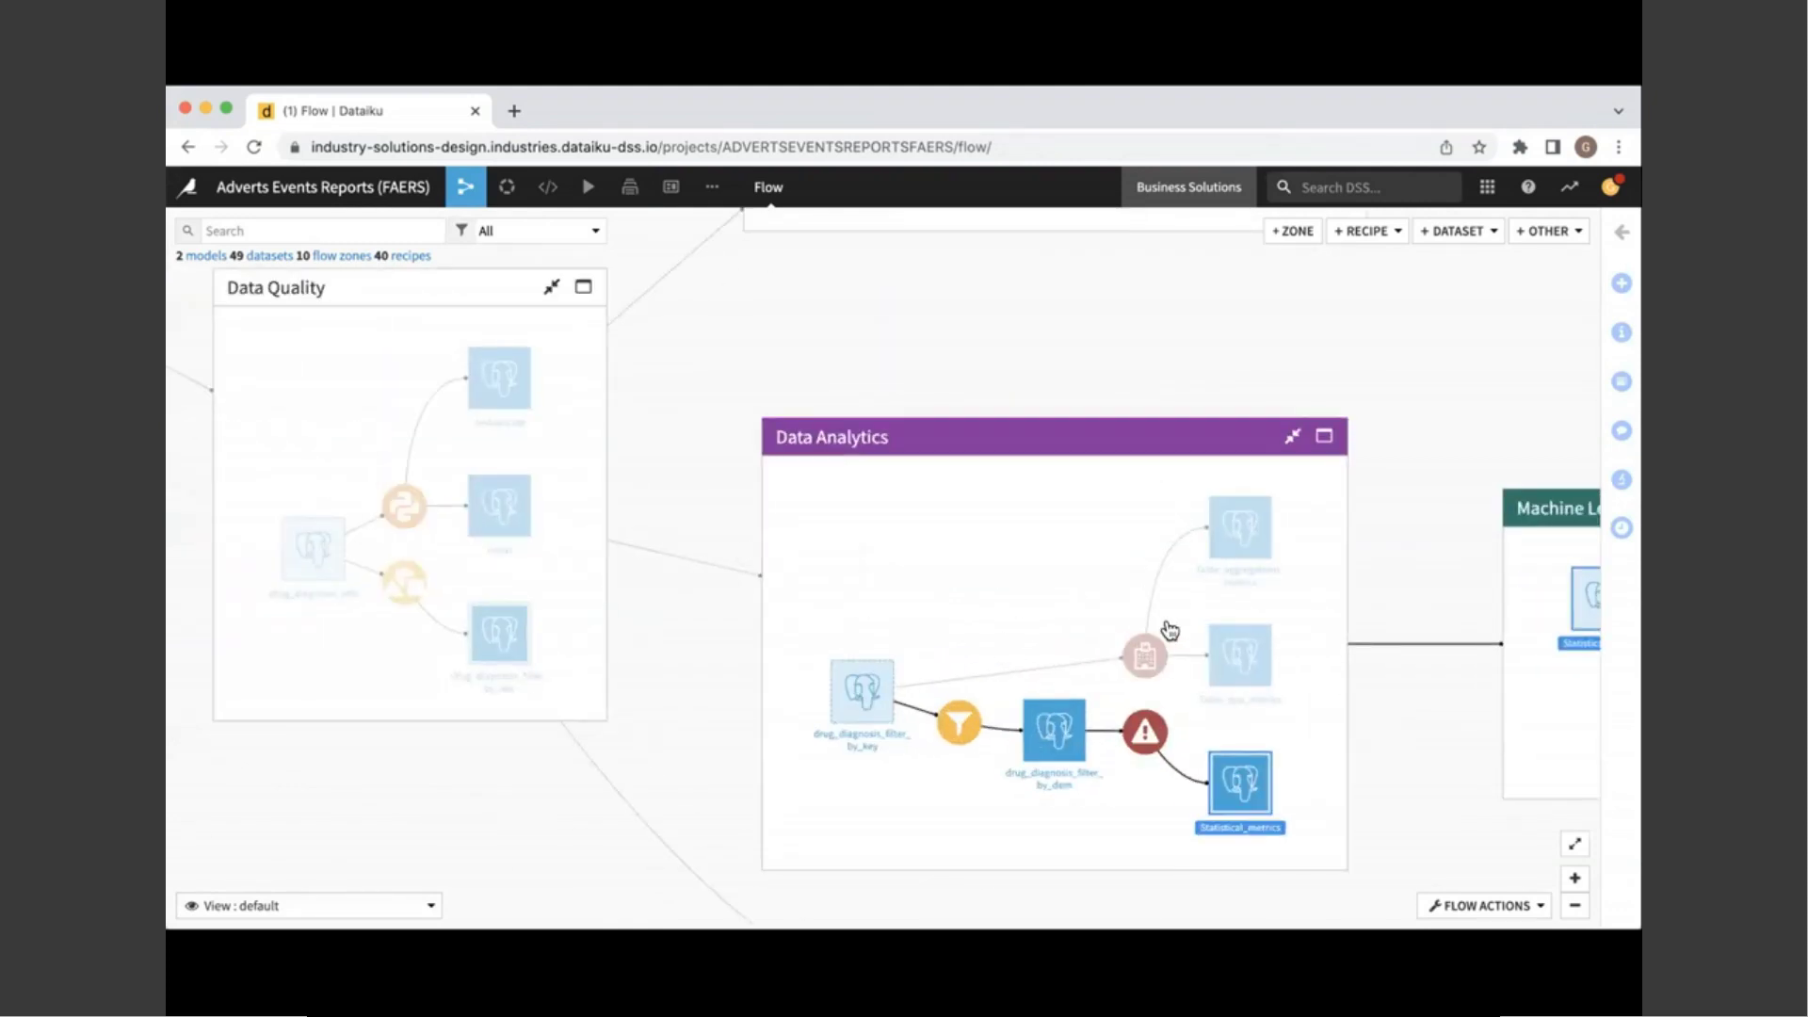
{"action": "left_click", "coordinate": [1145, 654]}
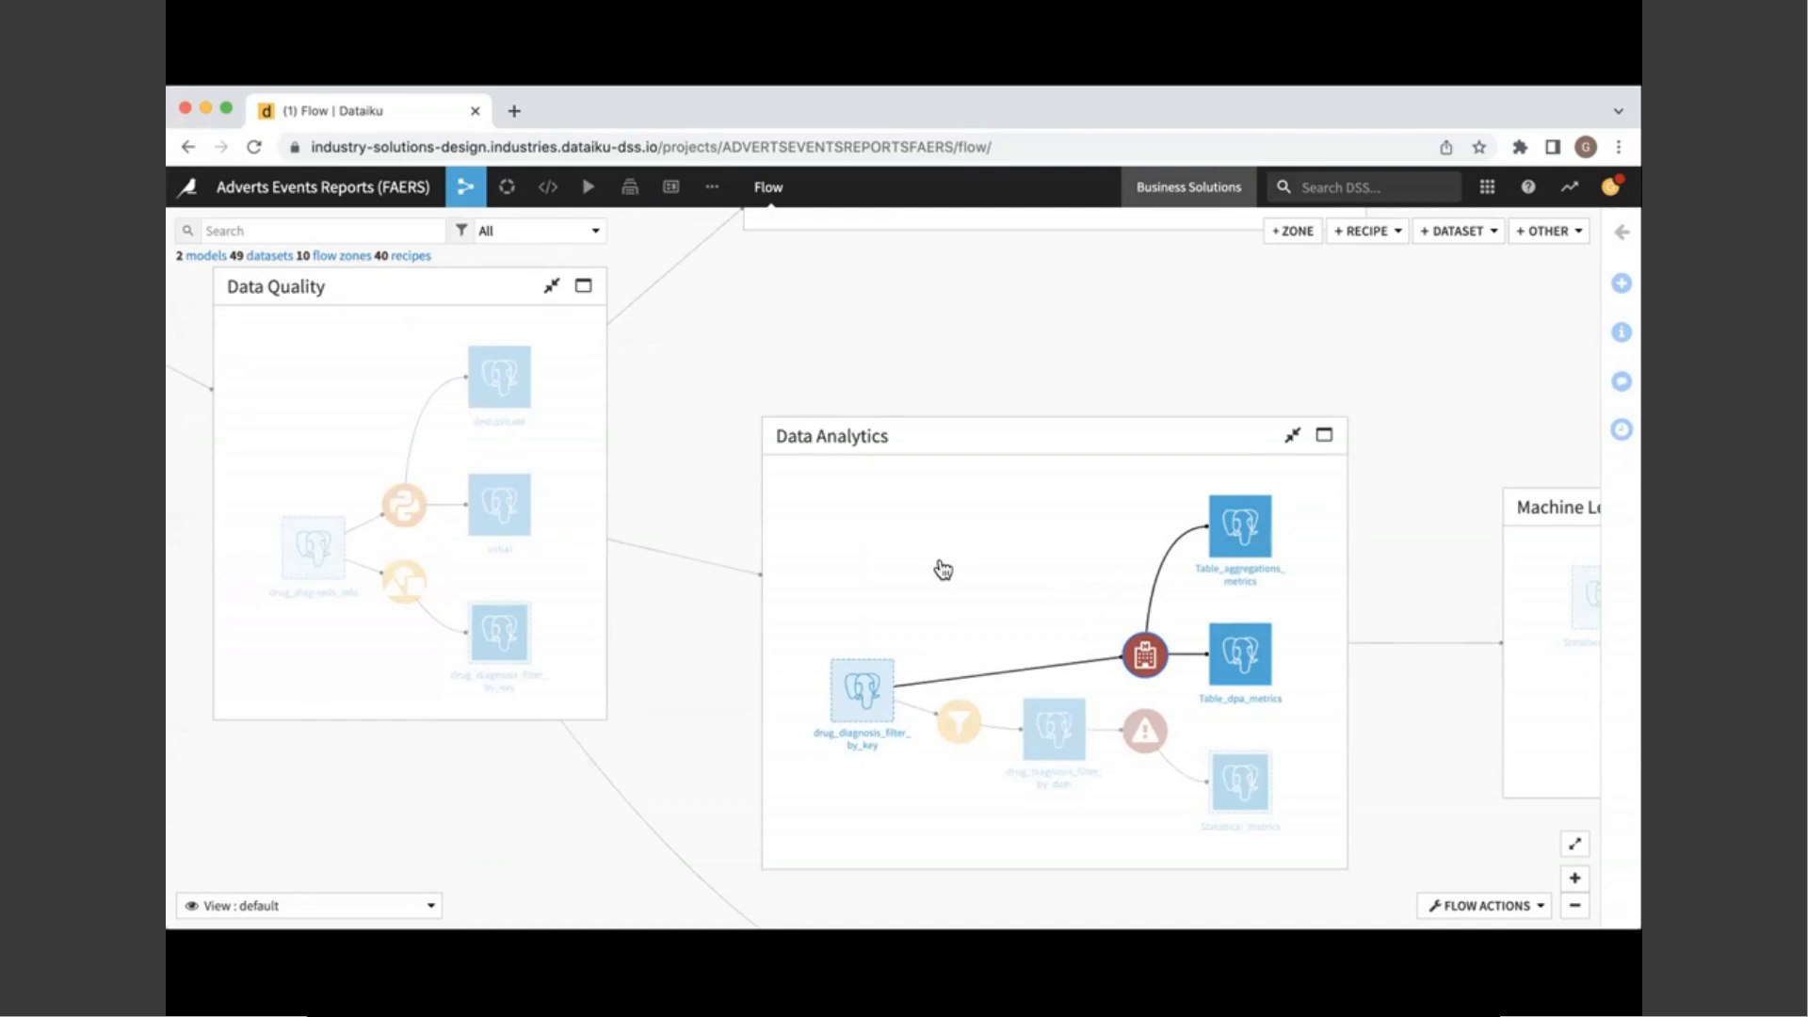
{"action": "double_click", "coordinate": [1144, 655]}
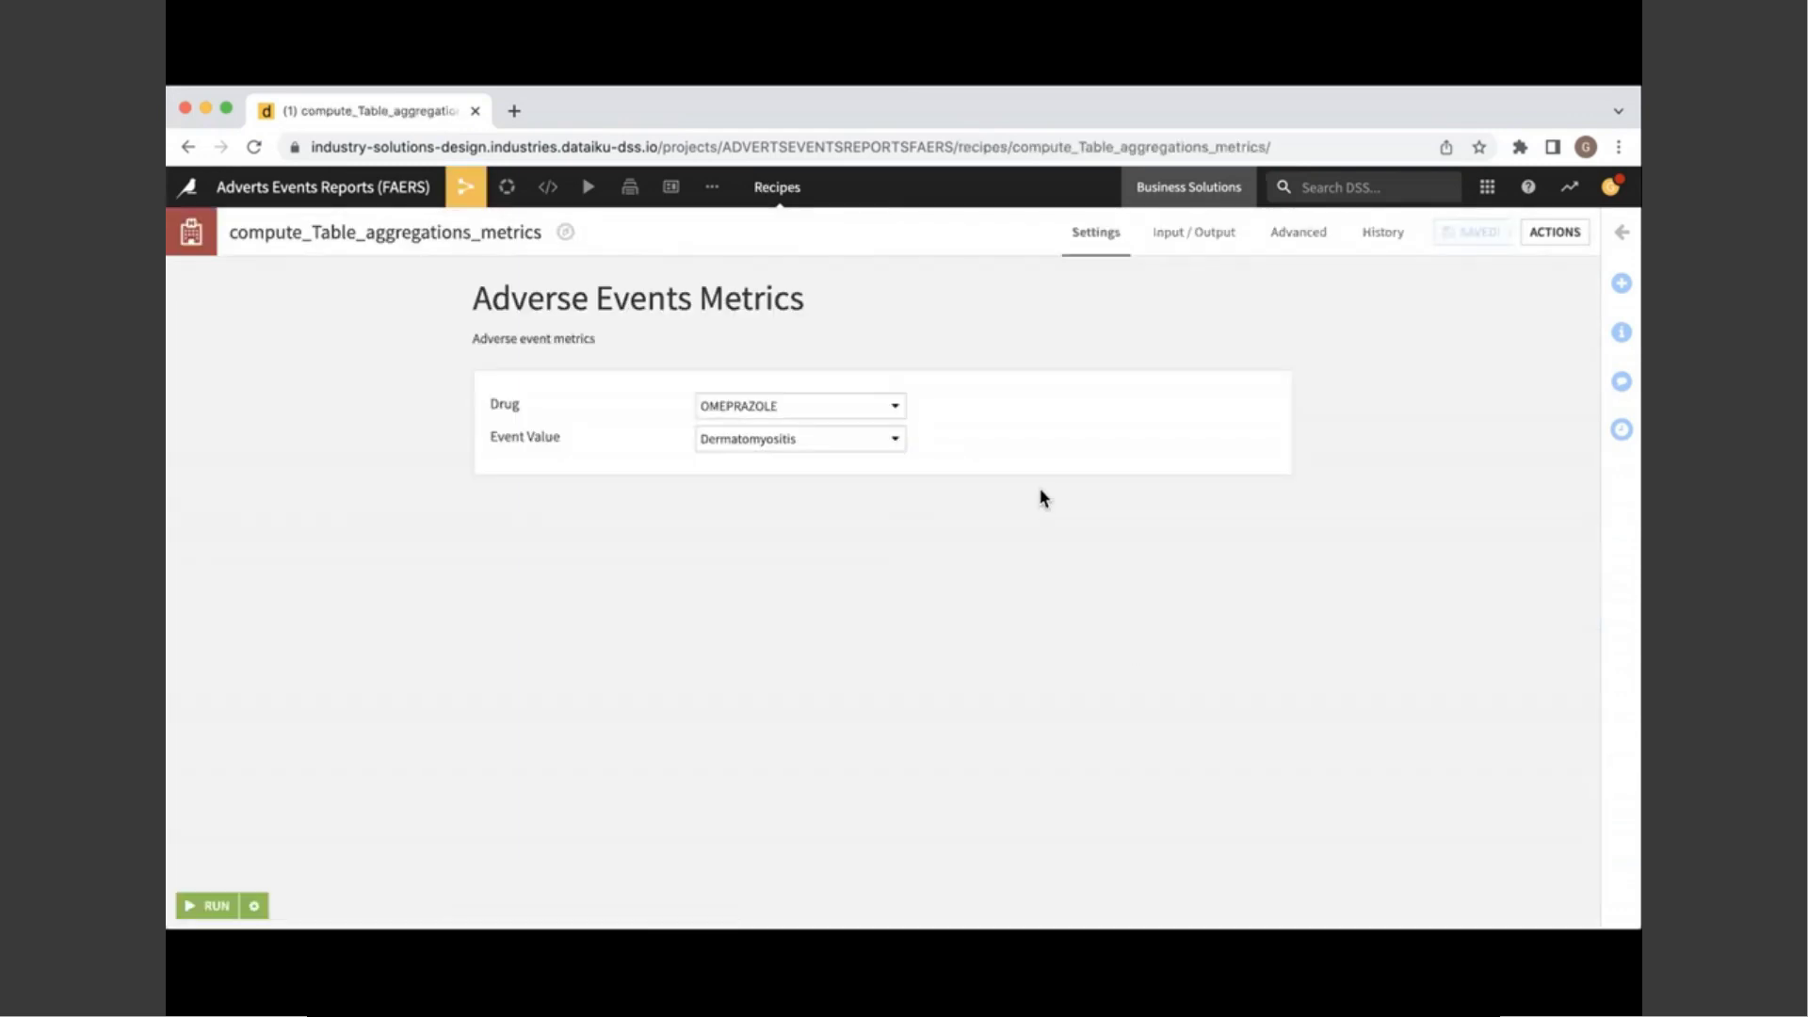
{"action": "left_click", "coordinate": [856, 403]}
{"action": "left_click", "coordinate": [1089, 420]}
{"action": "left_click", "coordinate": [889, 435]}
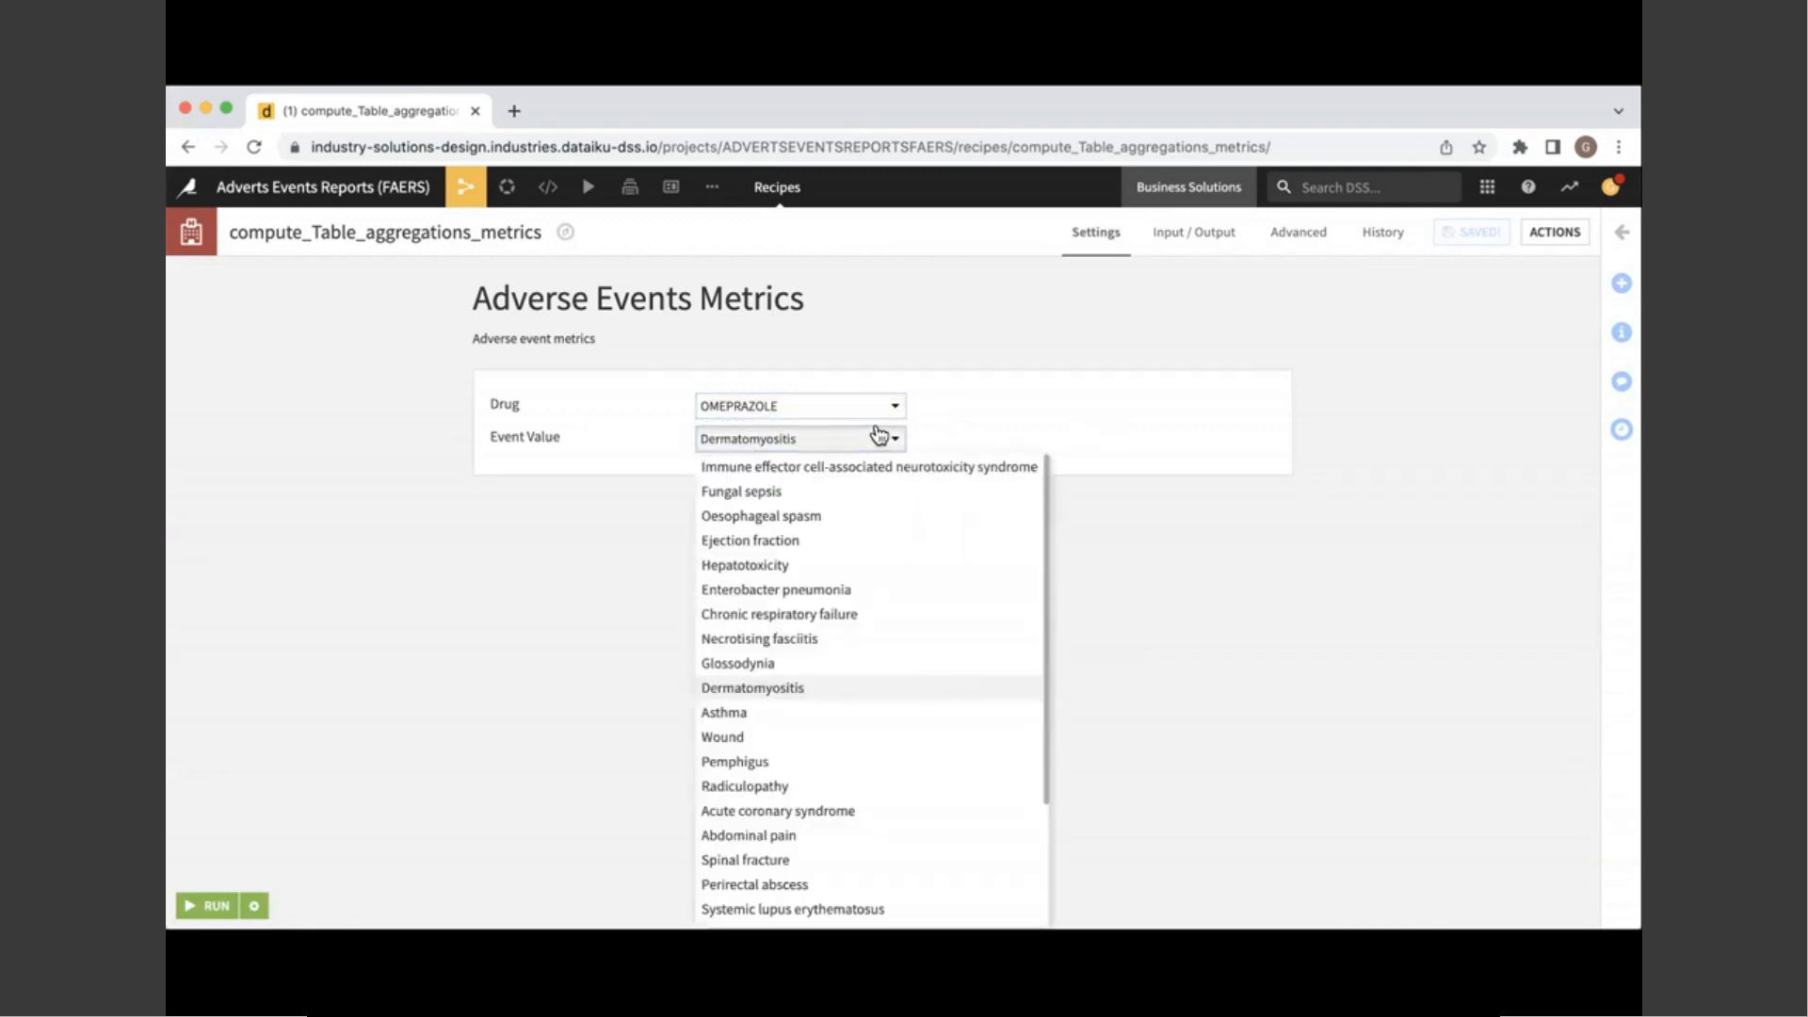
{"action": "scroll", "coordinate": [888, 687], "scroll_direction": "down", "scroll_amount": 2}
{"action": "scroll", "coordinate": [890, 686], "scroll_direction": "up", "scroll_amount": 2}
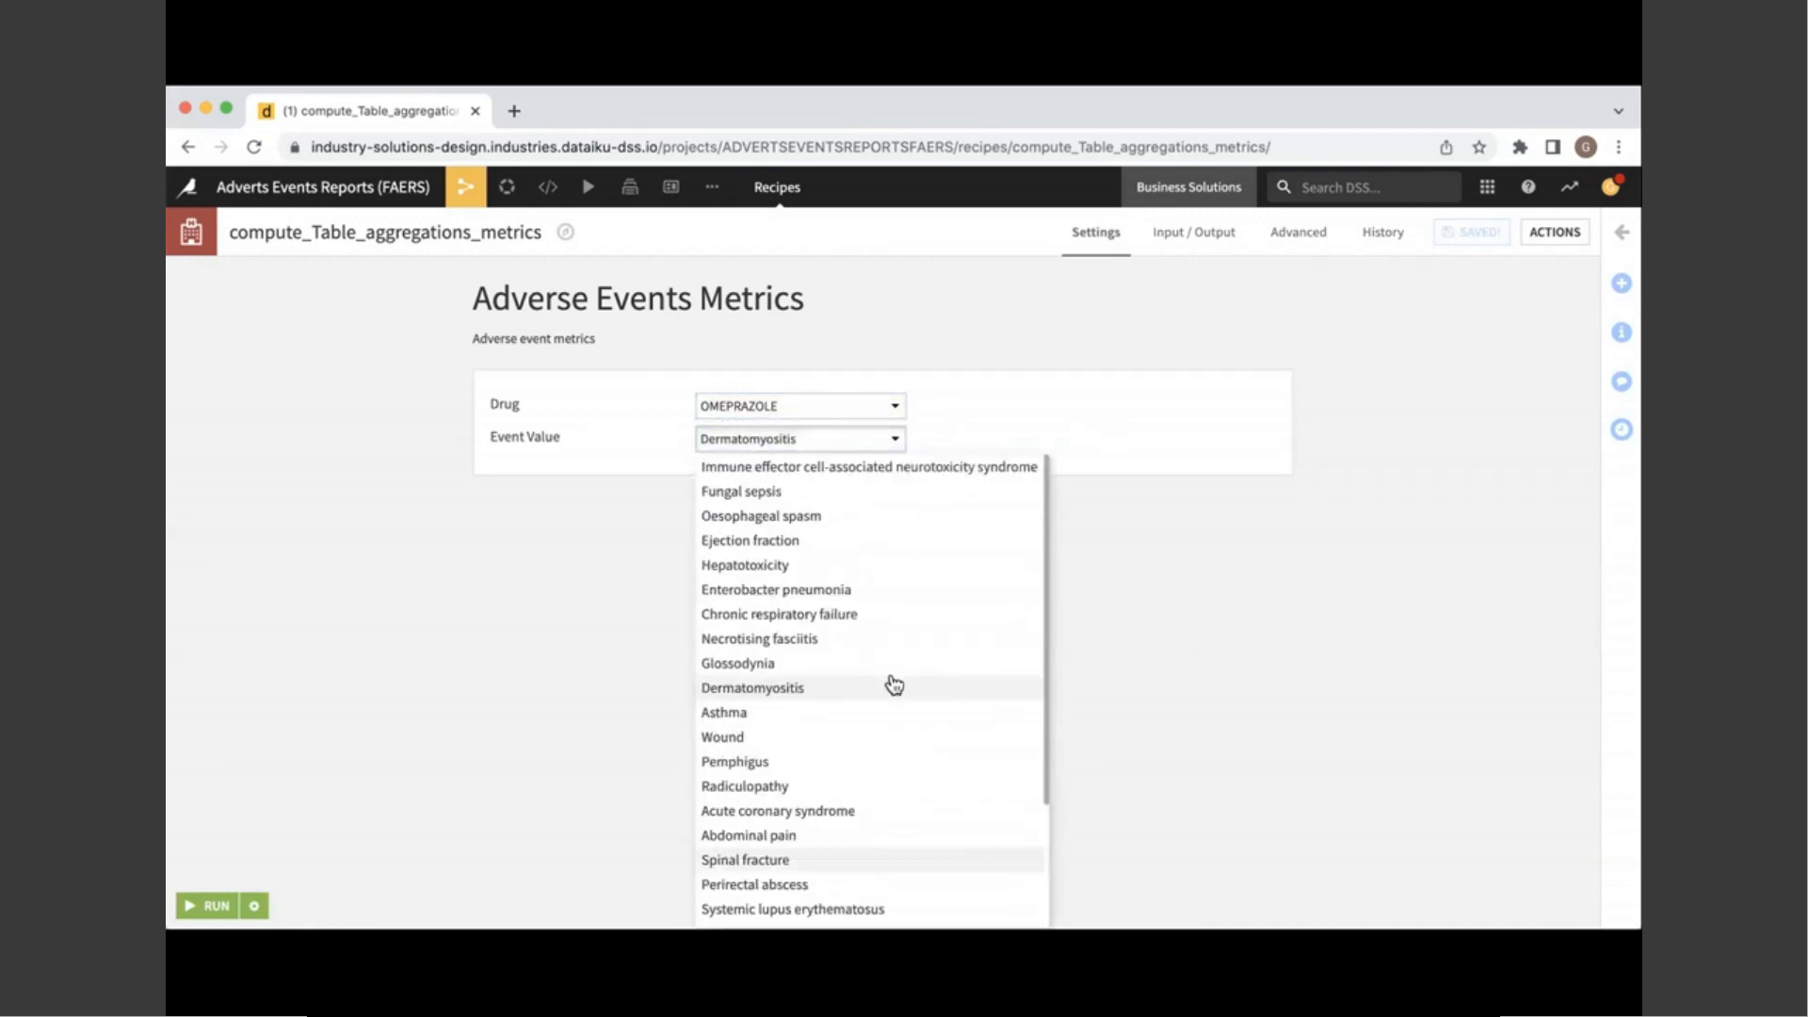
{"action": "left_click", "coordinate": [1175, 647]}
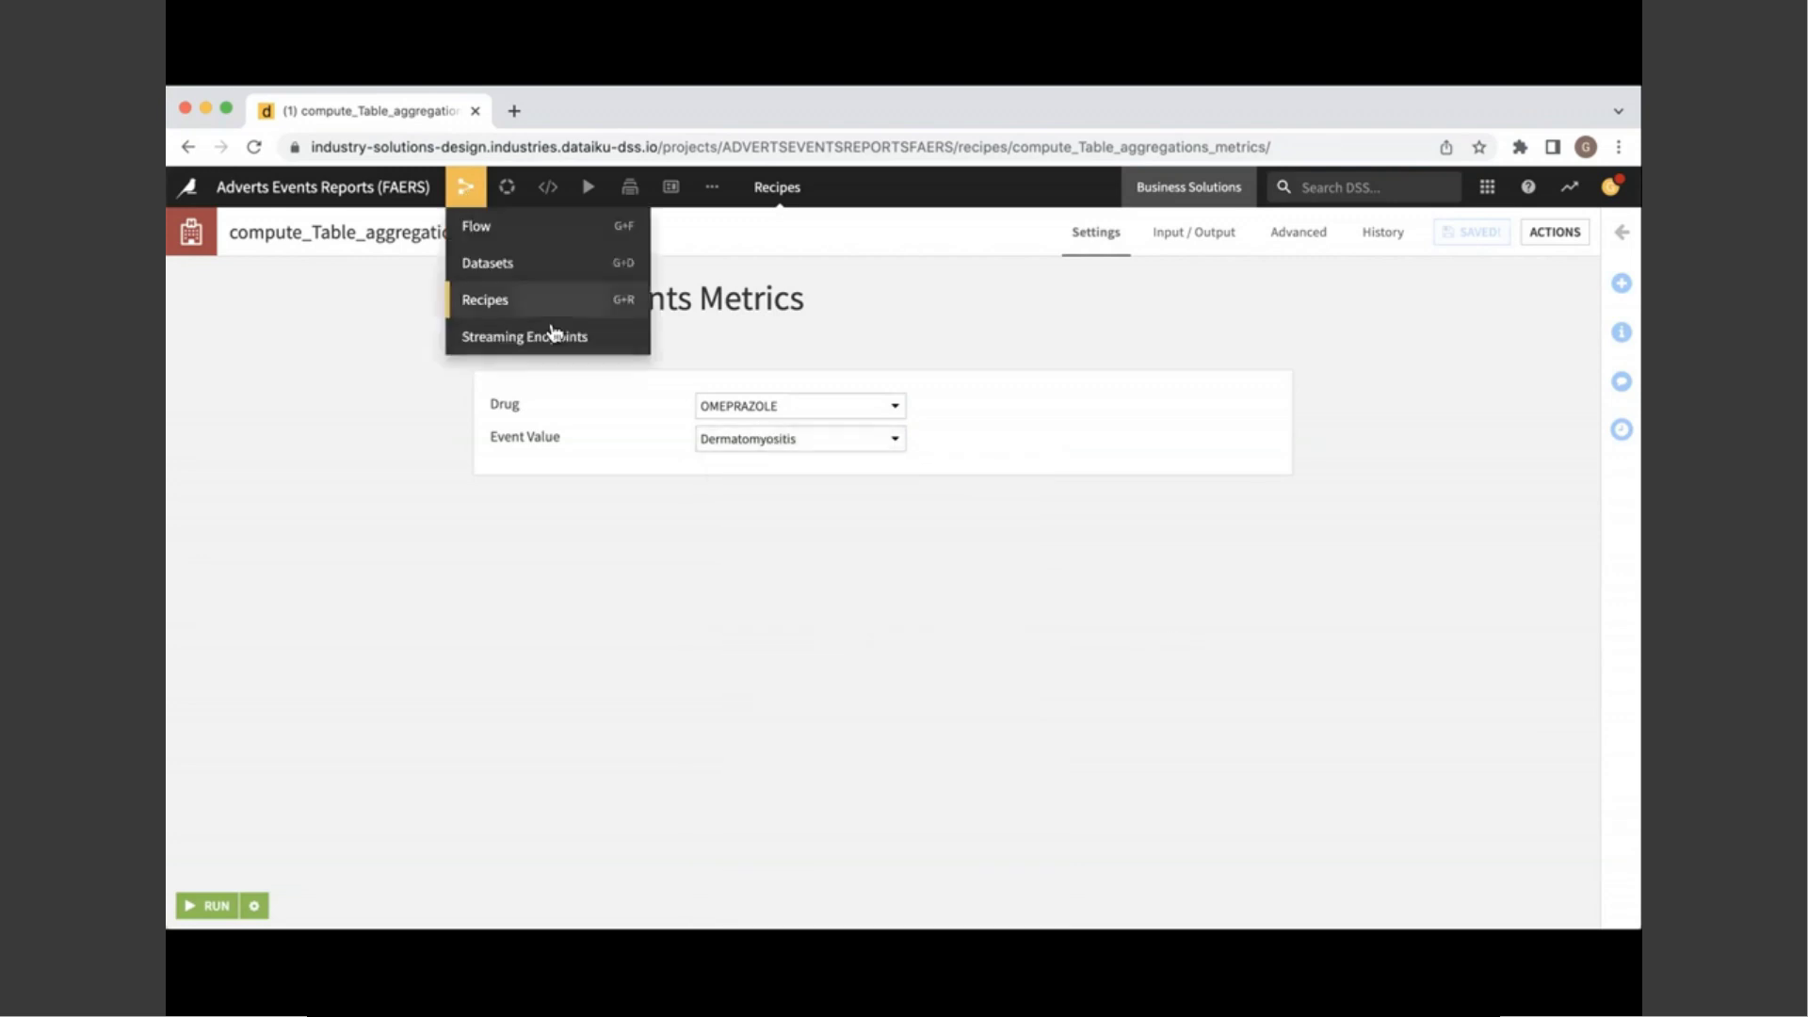
{"action": "left_click", "coordinate": [463, 230]}
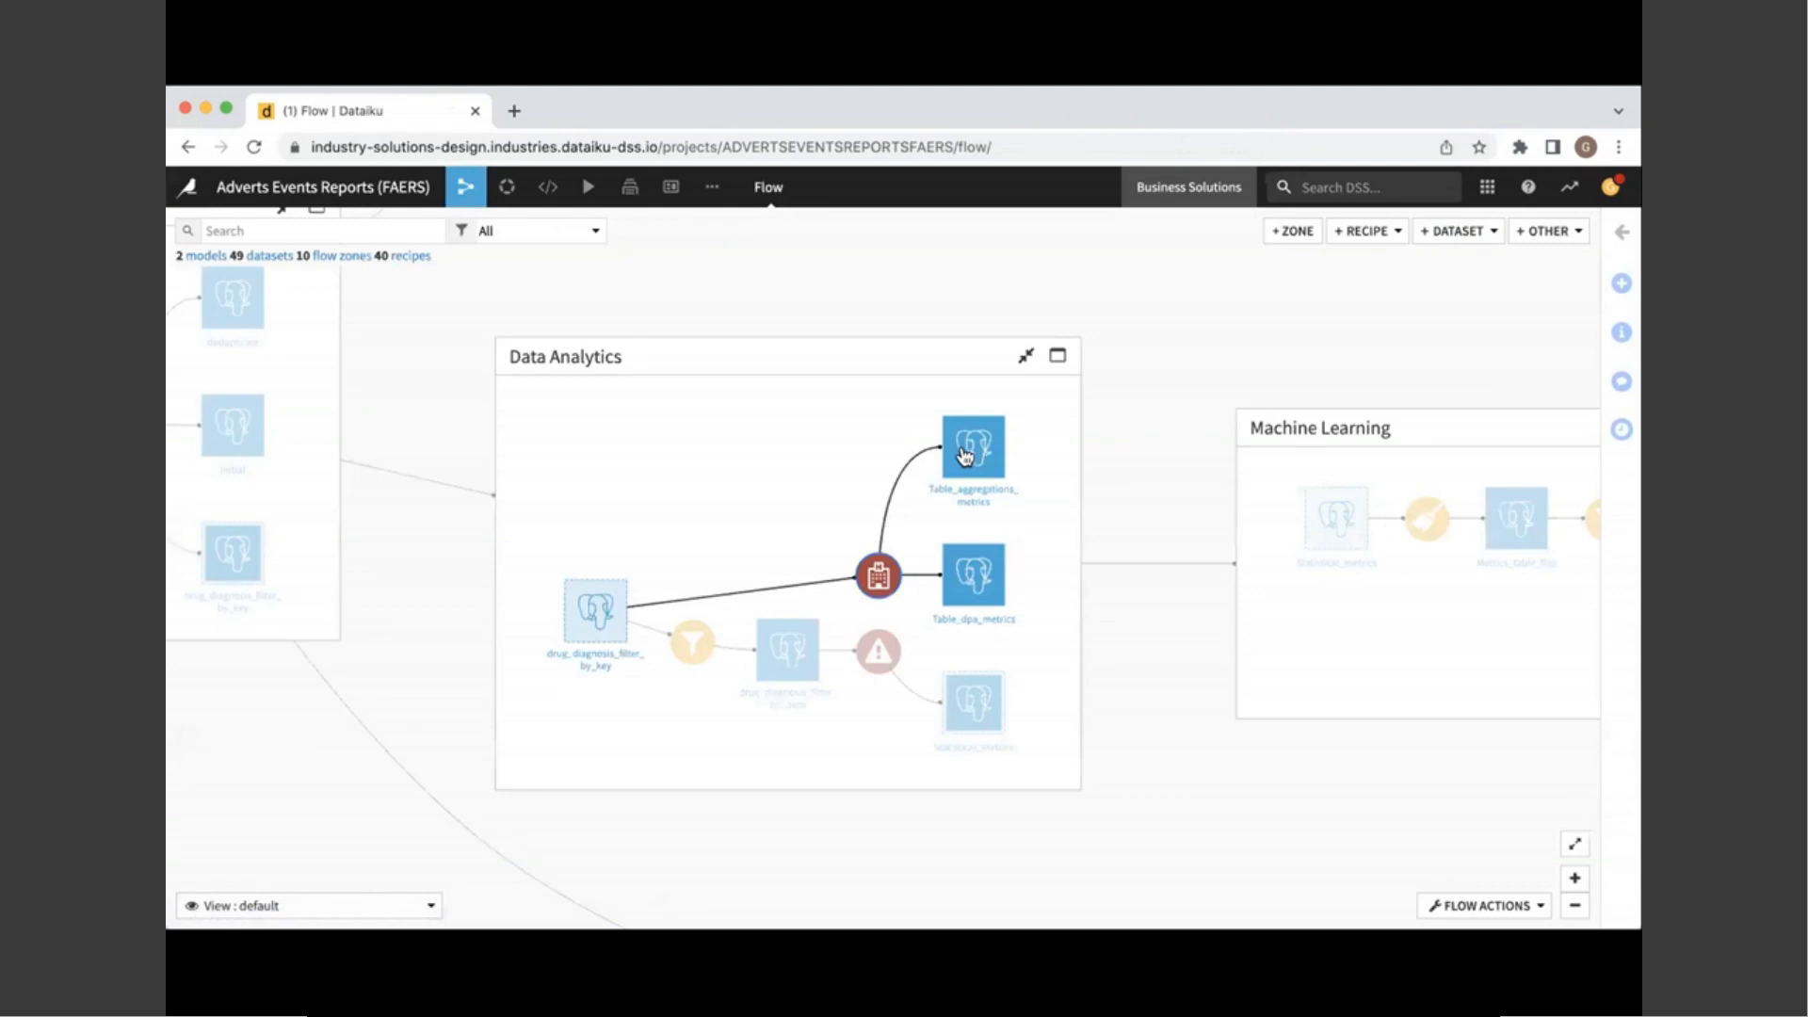
{"action": "double_click", "coordinate": [963, 456]}
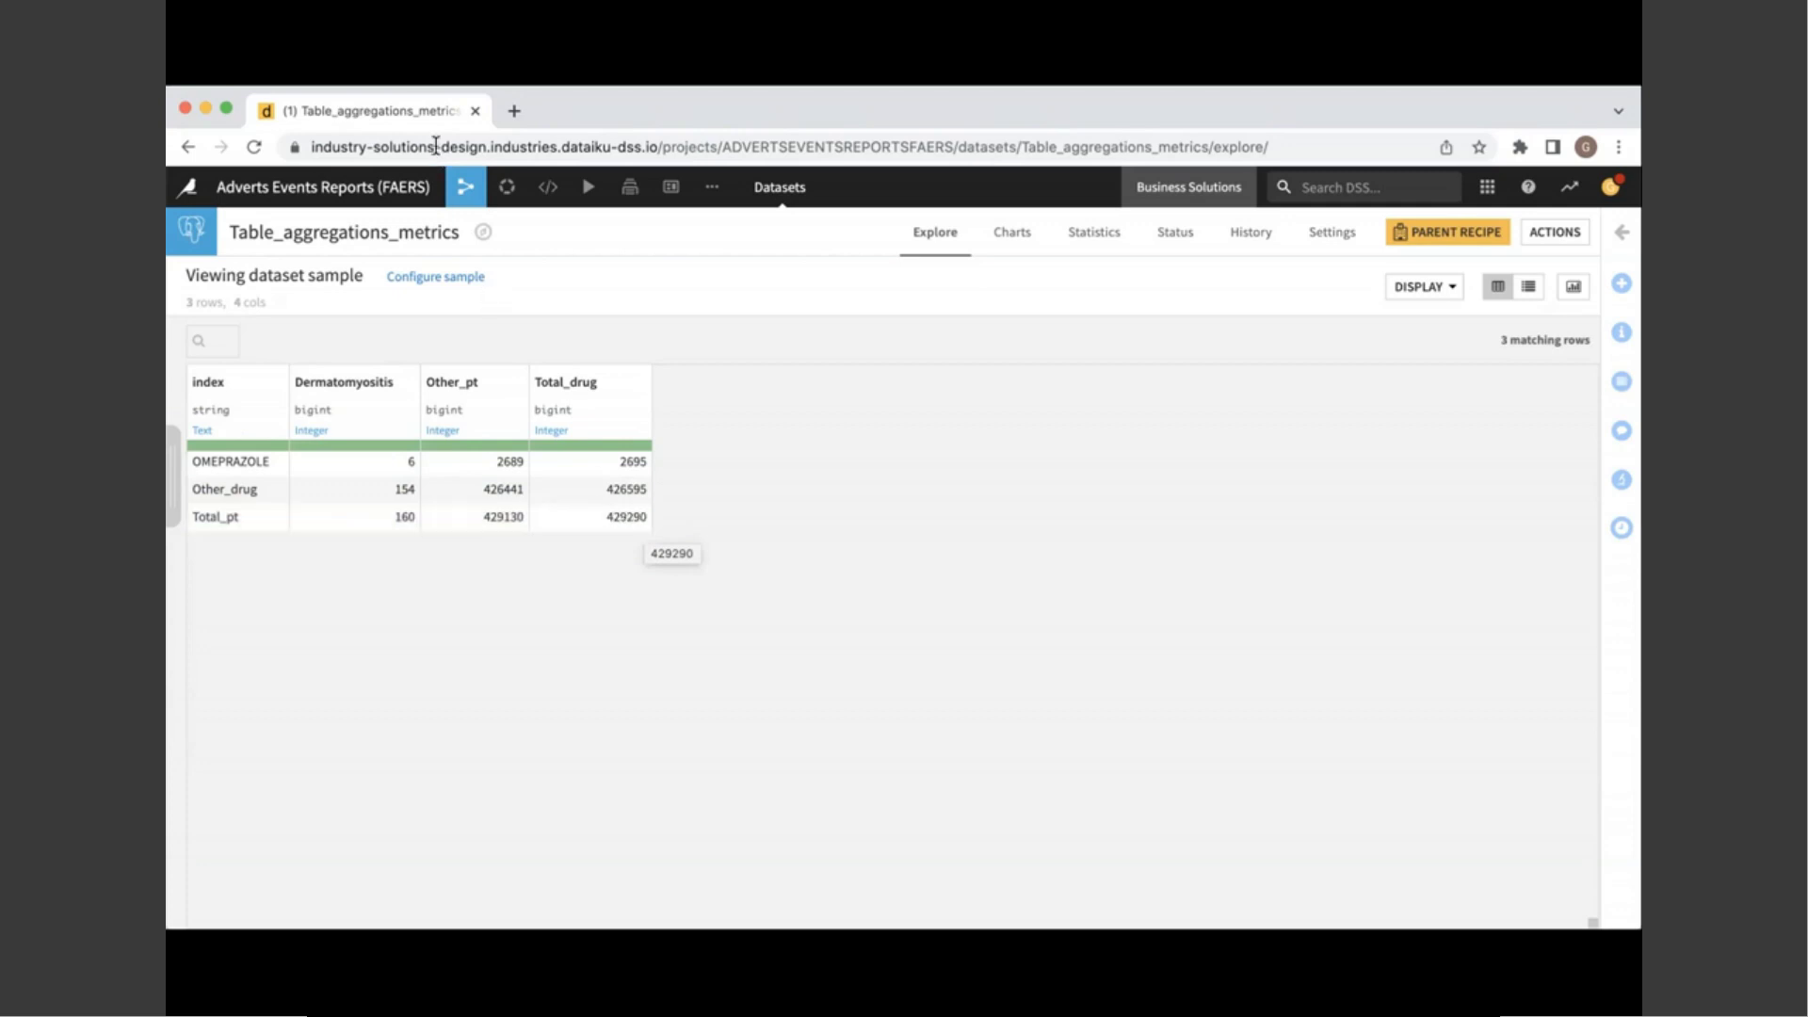
{"action": "left_click", "coordinate": [466, 187]}
{"action": "left_click", "coordinate": [475, 229]}
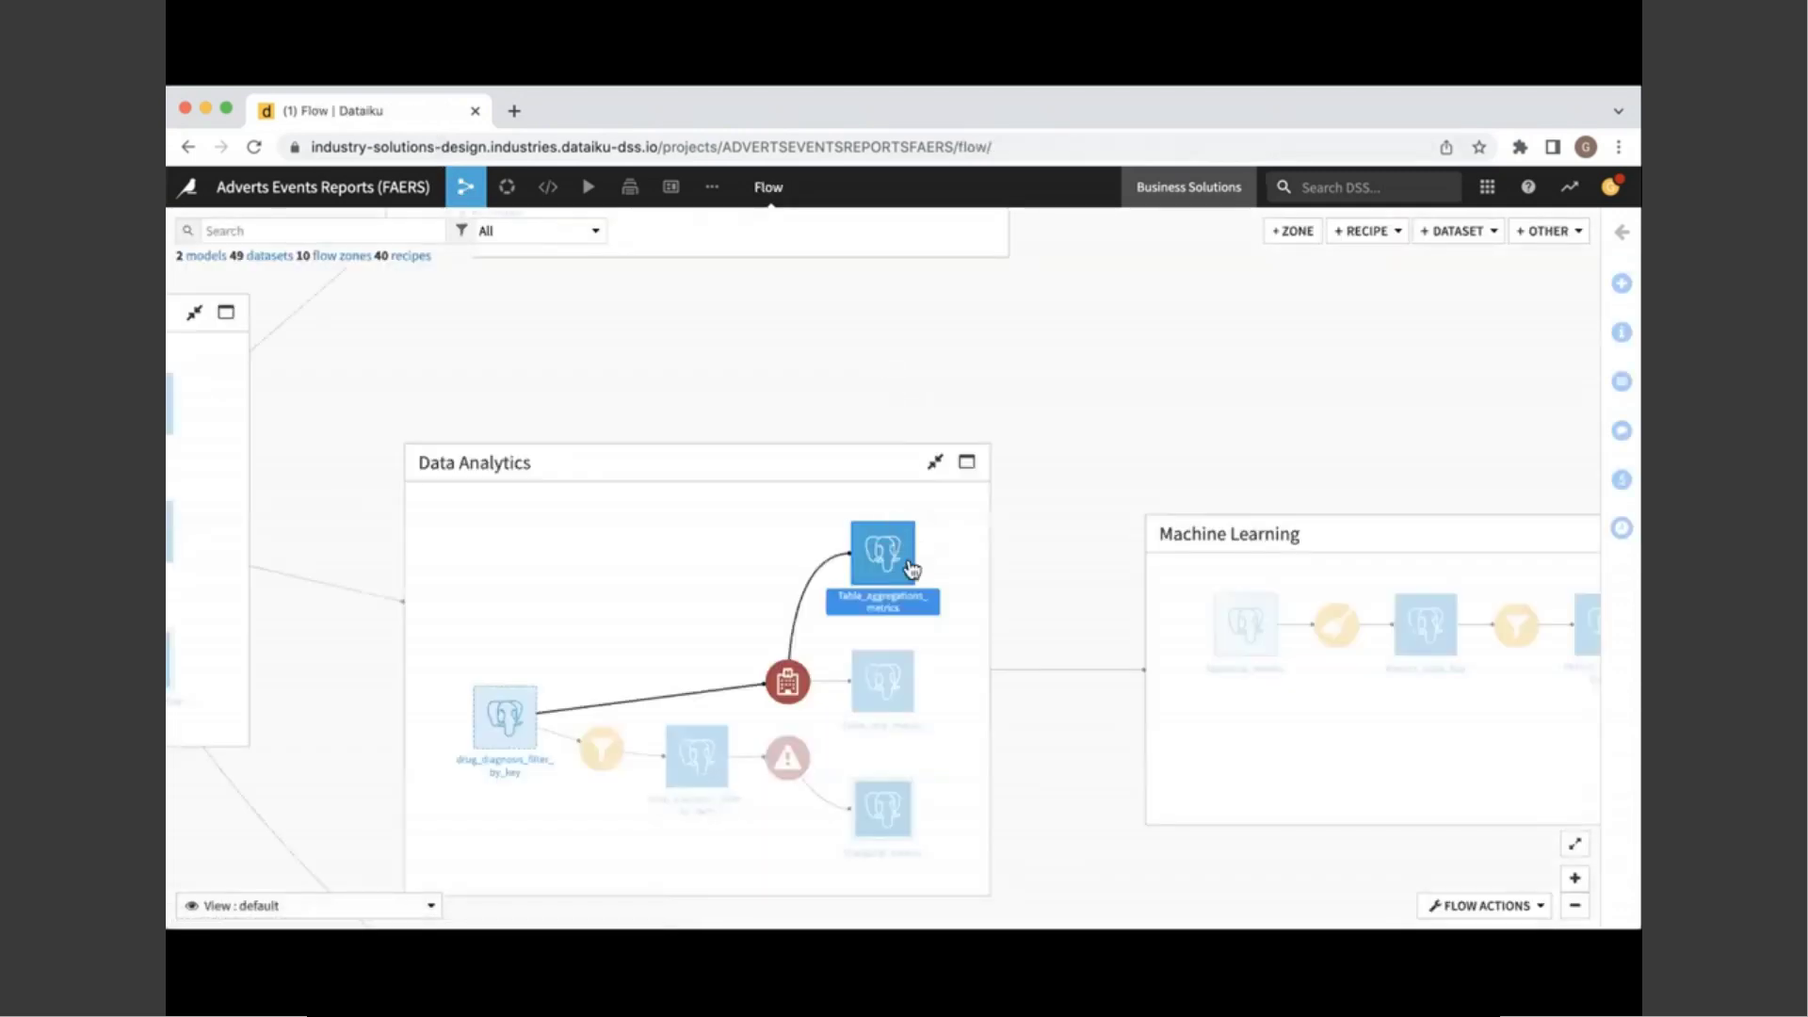
{"action": "left_click", "coordinate": [872, 664]}
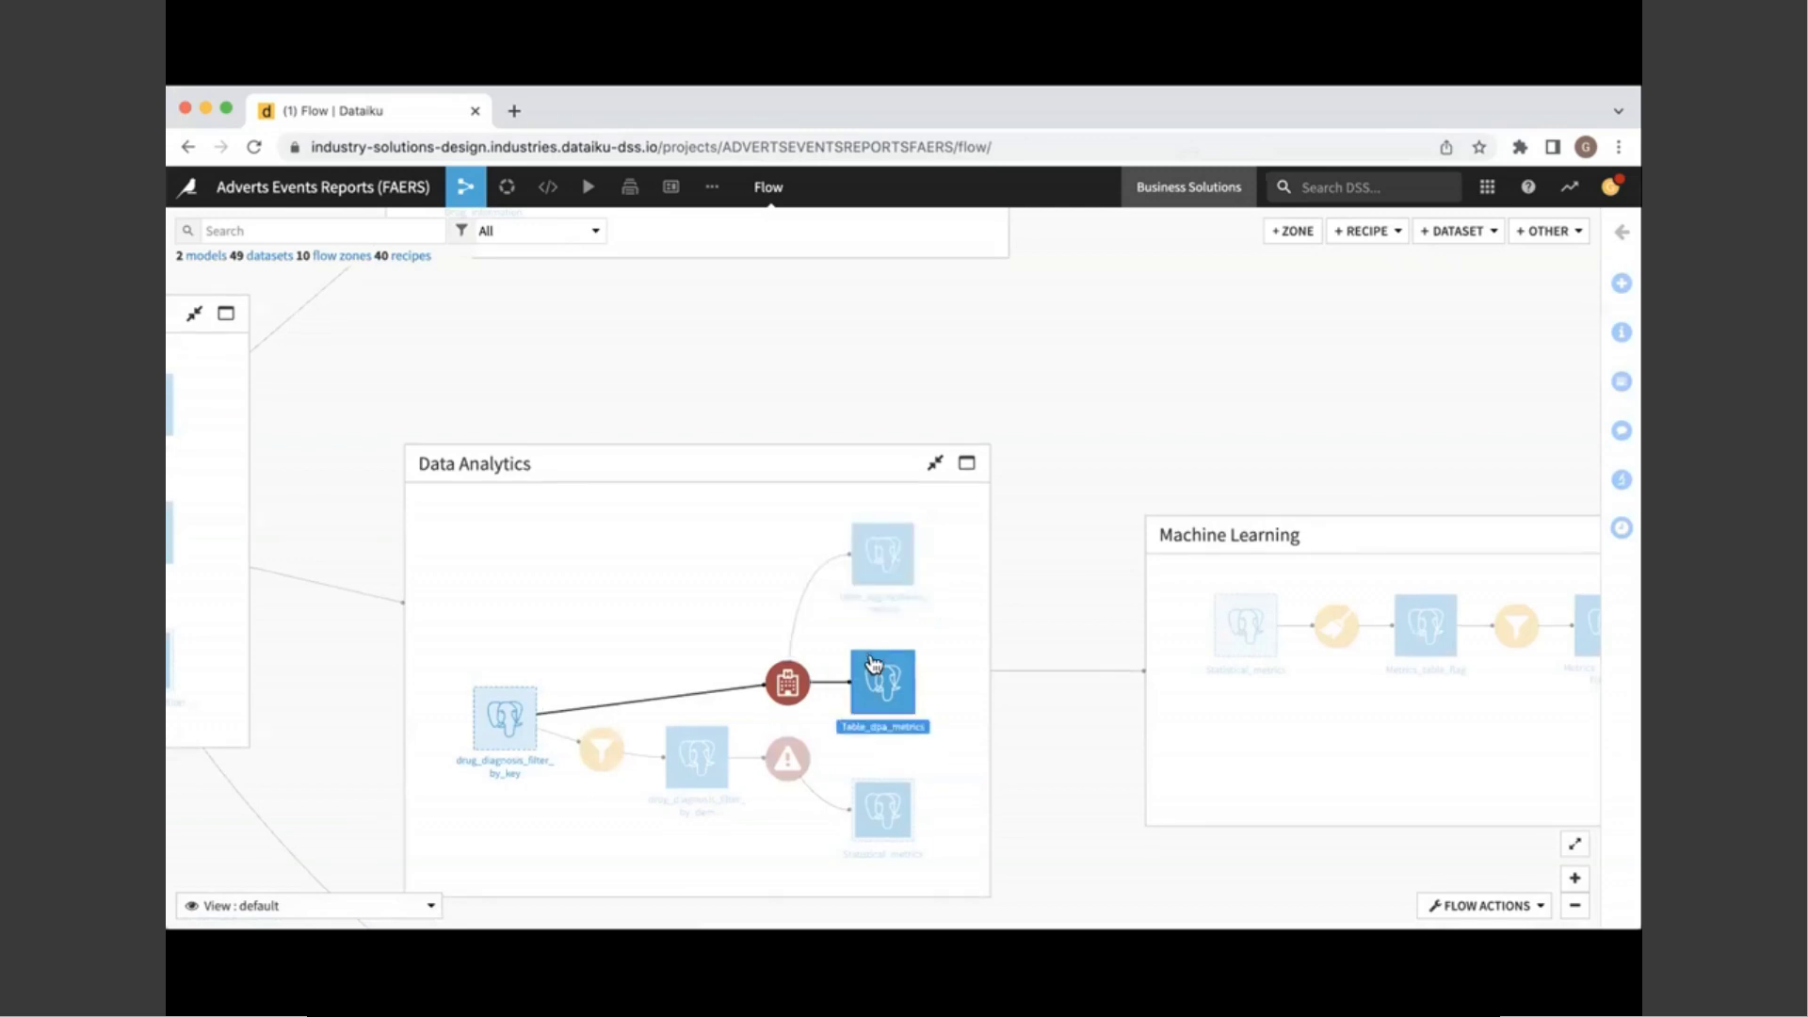
{"action": "double_click", "coordinate": [872, 663]}
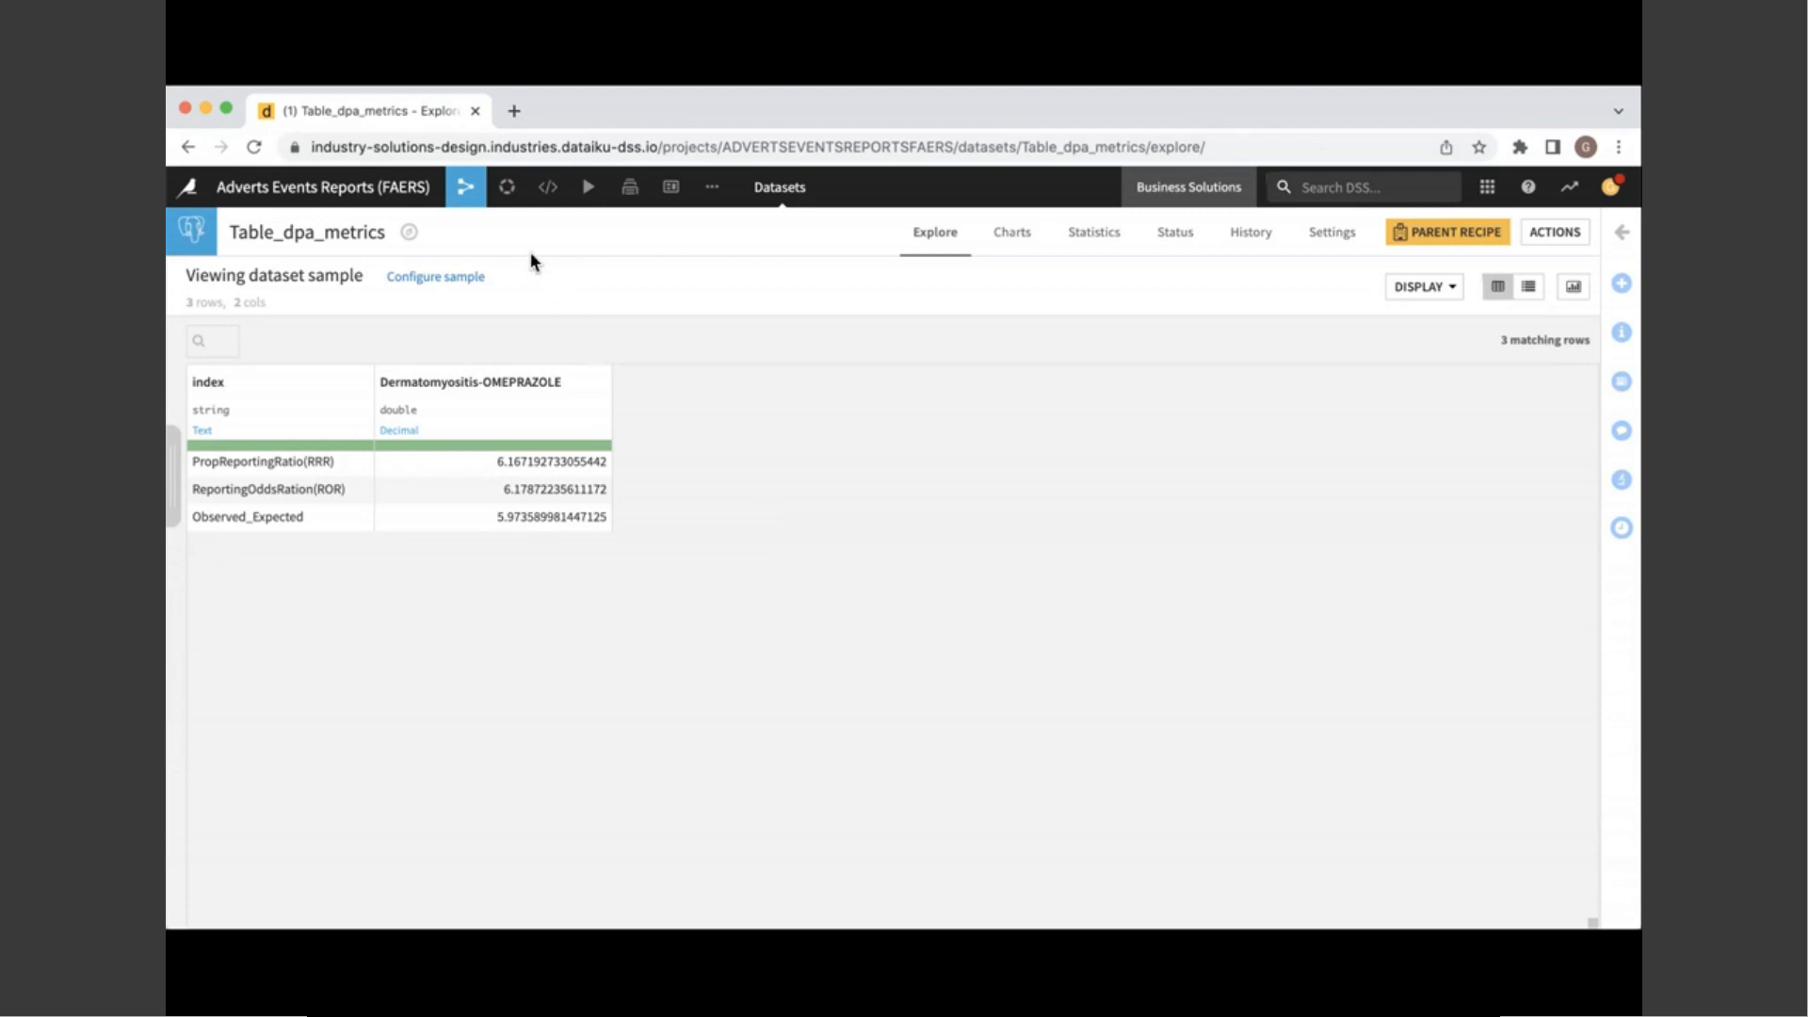
{"action": "left_click", "coordinate": [469, 218]}
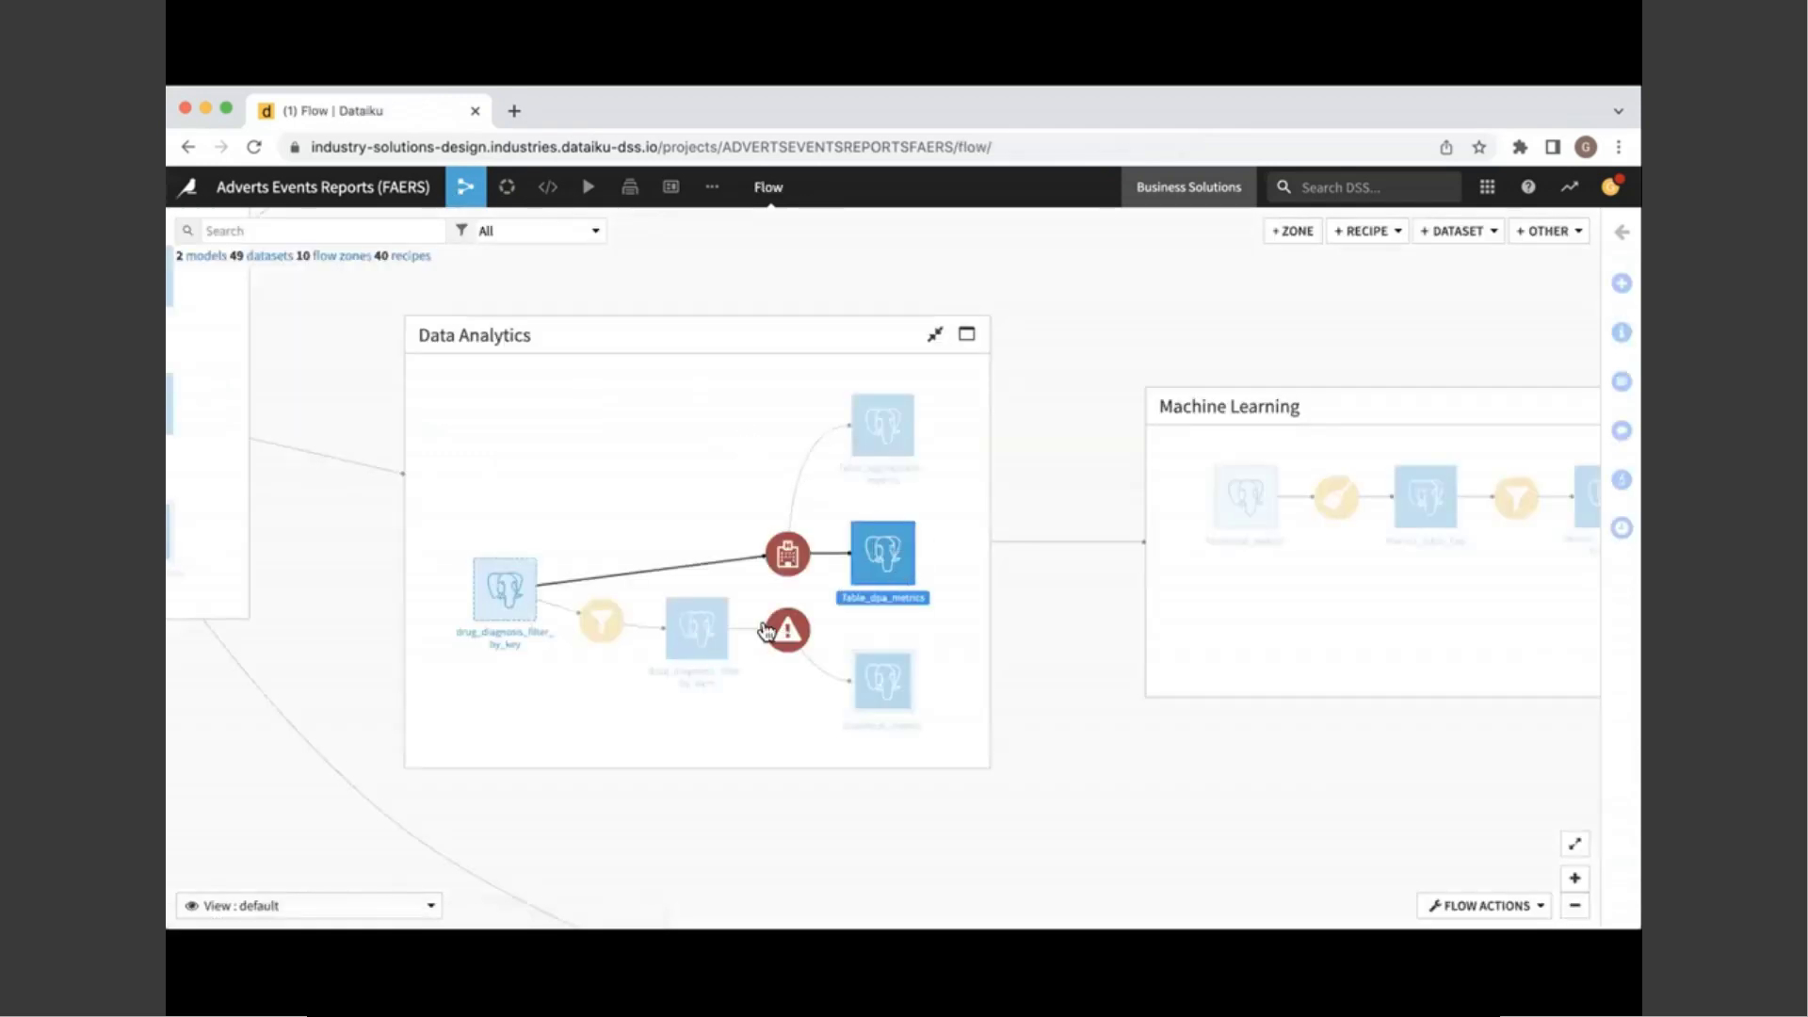
Step: Open the compute_Statistical_metrics recipe from its warning node in the Data Analytics zone
{"action": "double_click", "coordinate": [788, 629]}
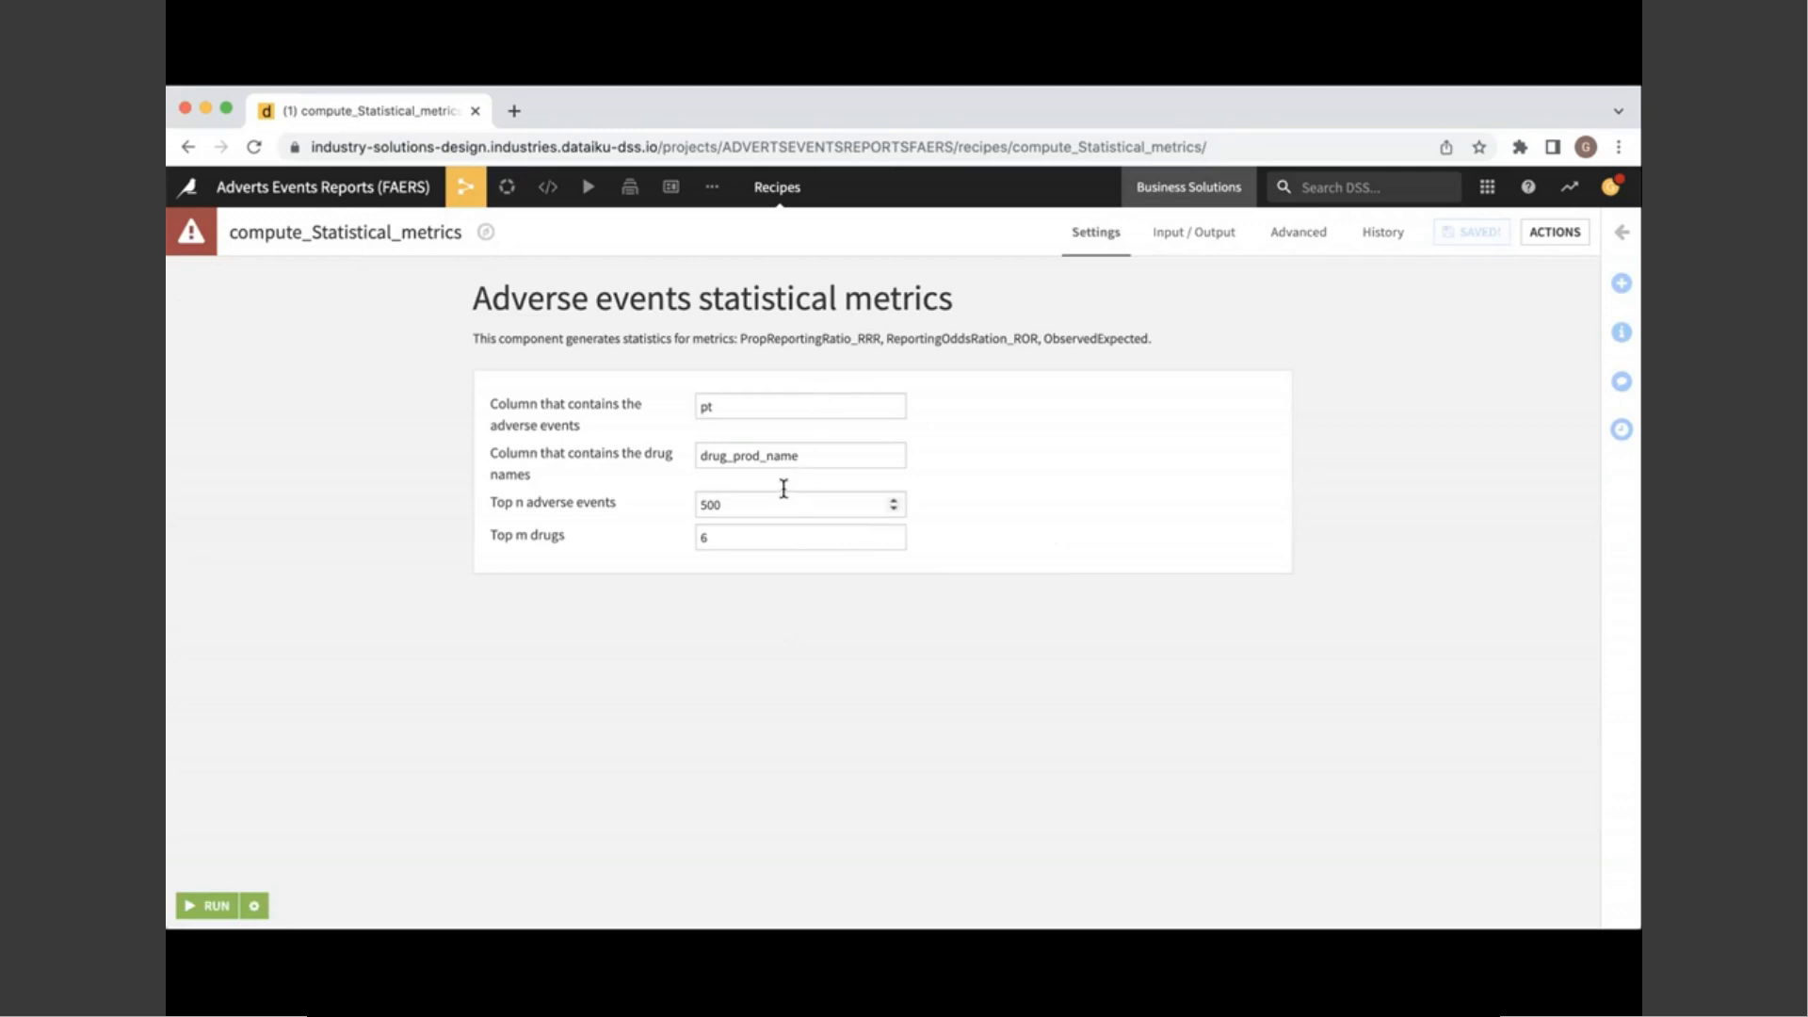
Step: Open the Statistical_metrics dataset from the Flow and scroll right to its ROR and CI_ROR columns
{"action": "mouse_move", "coordinate": [465, 189]}
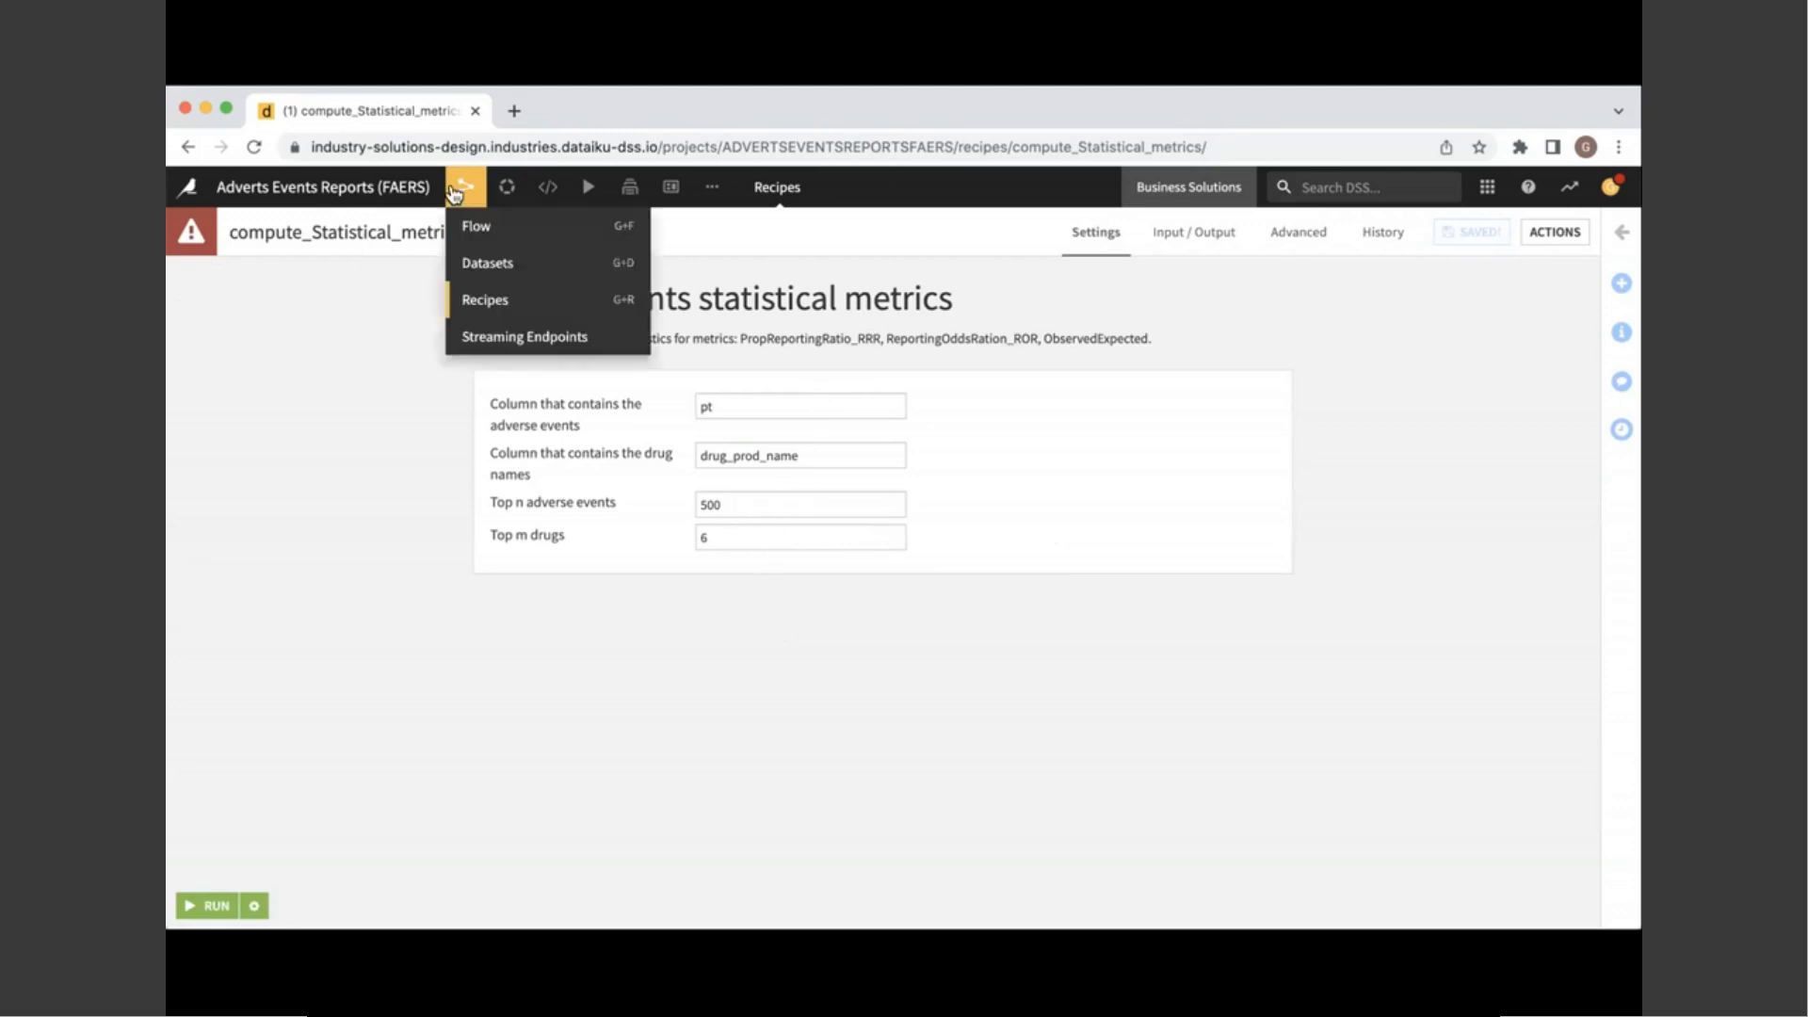
{"action": "left_click", "coordinate": [476, 226]}
{"action": "double_click", "coordinate": [972, 612]}
{"action": "left_click", "coordinate": [928, 520]}
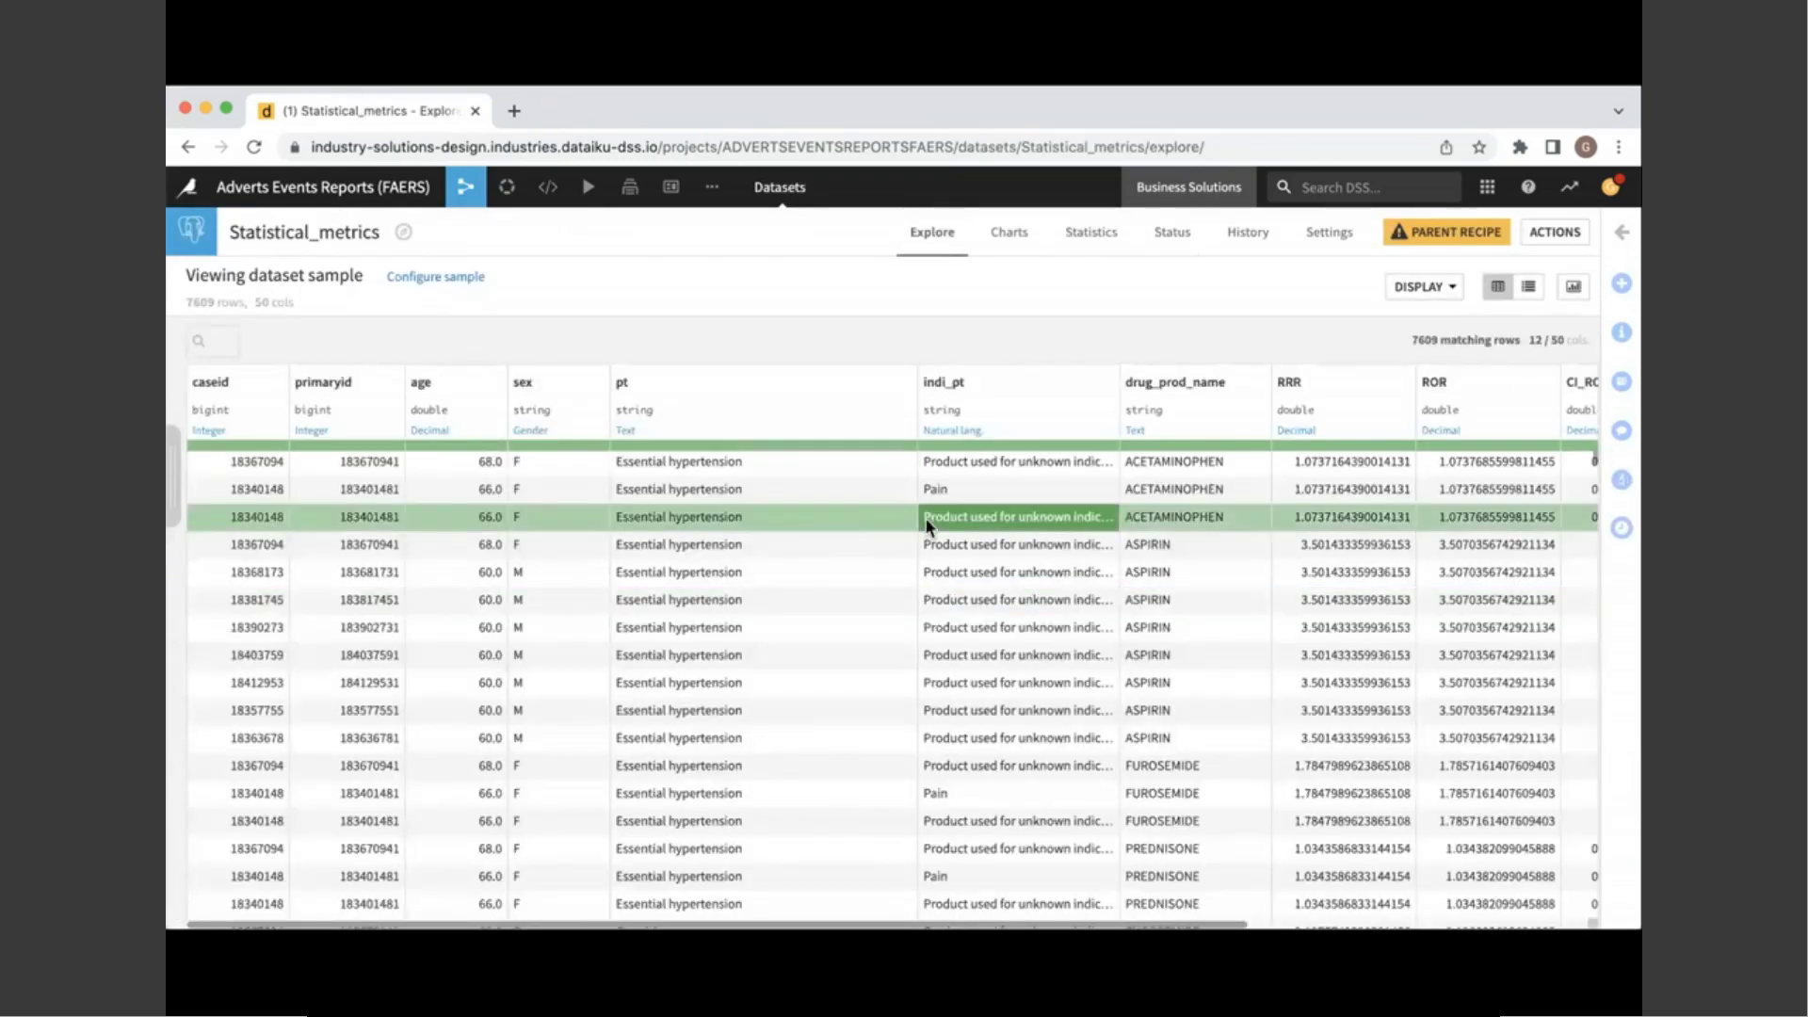
{"action": "scroll", "coordinate": [927, 528], "scroll_direction": "right", "scroll_amount": 5}
{"action": "left_click", "coordinate": [938, 294]}
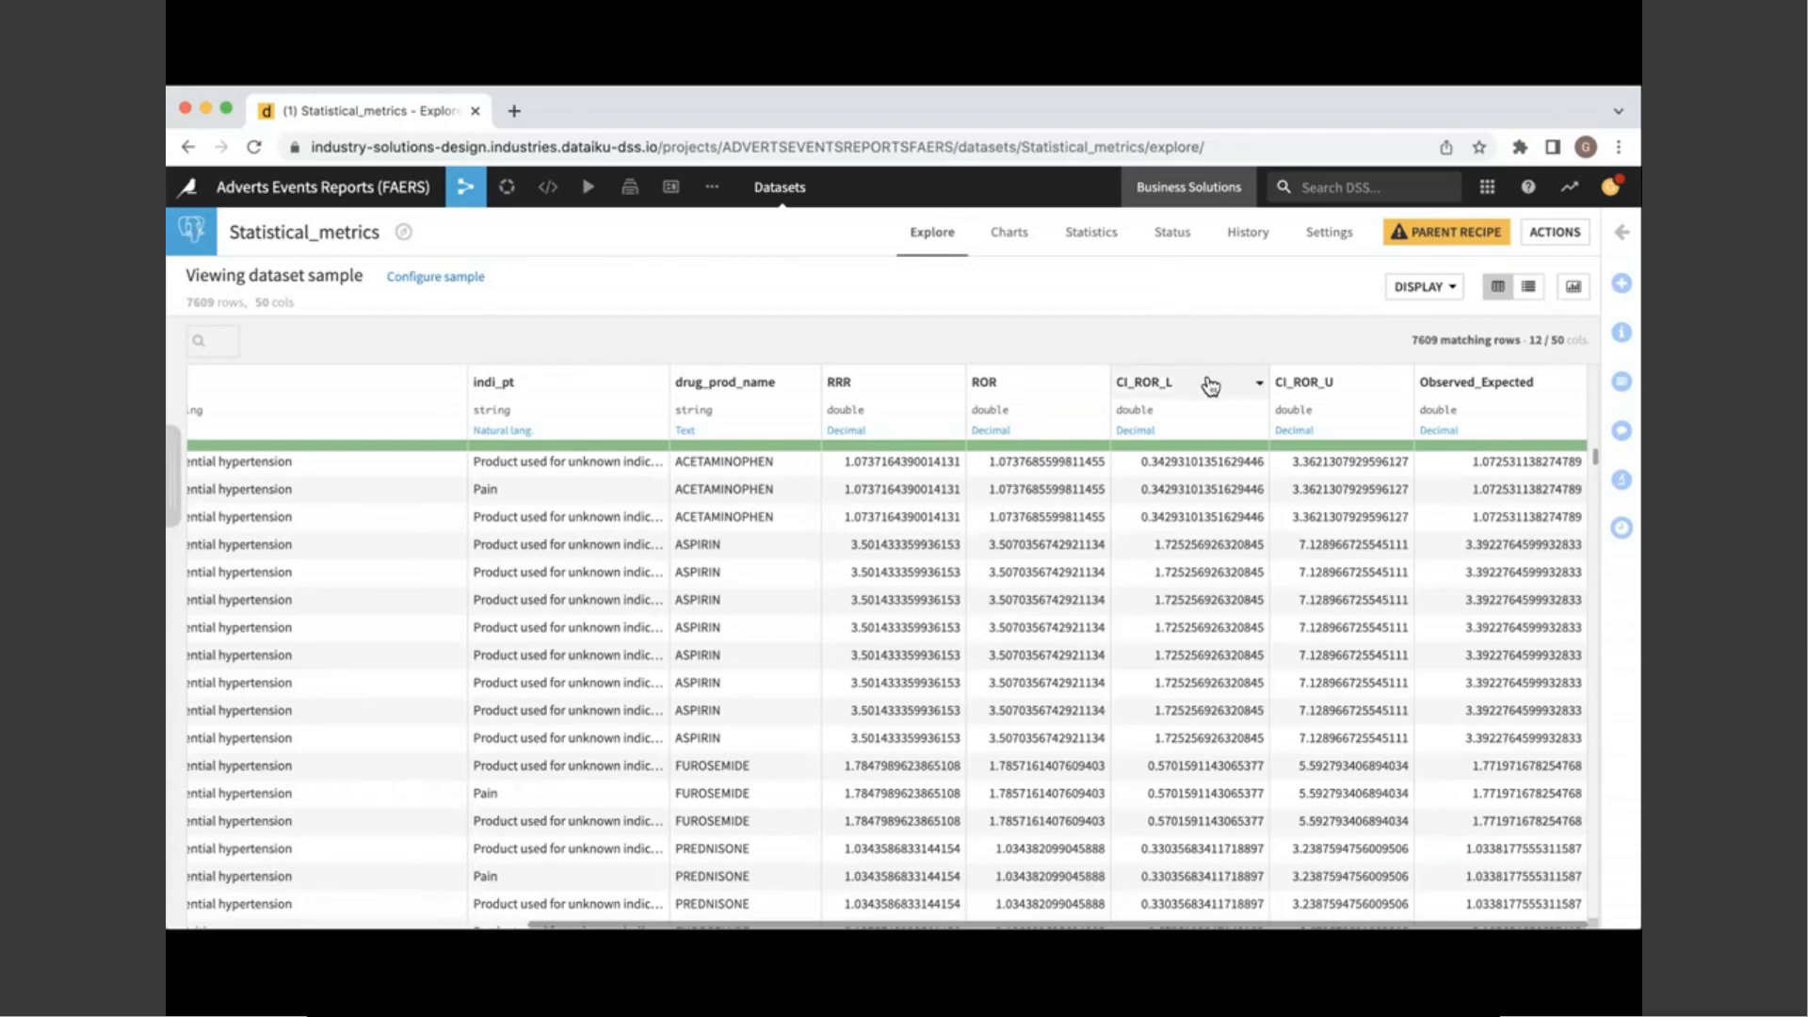
{"action": "mouse_move", "coordinate": [465, 186]}
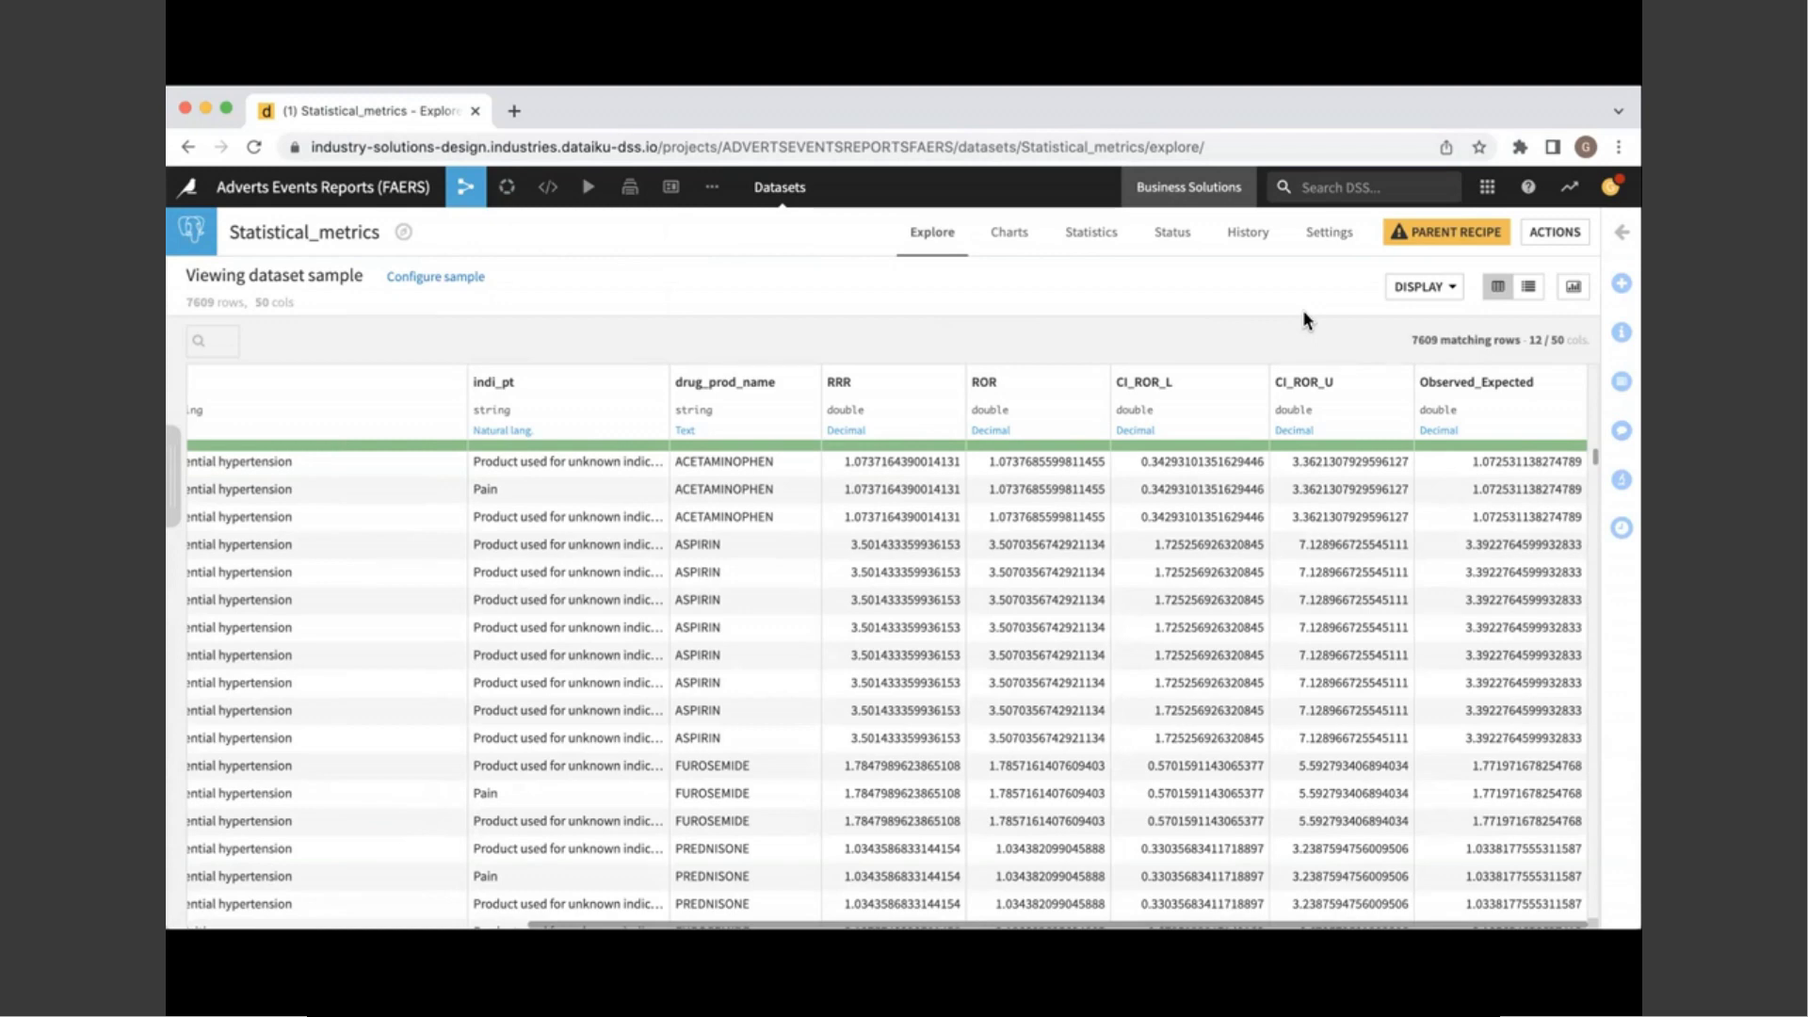
Step: Pan the Flow to the Machine Learning zone and open the Metrics_table_flag_filtered dataset
{"action": "left_click", "coordinate": [465, 186]}
{"action": "left_click_drag", "start_coordinate": [997, 502], "coordinate": [808, 554]}
{"action": "left_click_drag", "start_coordinate": [1150, 546], "coordinate": [957, 565]}
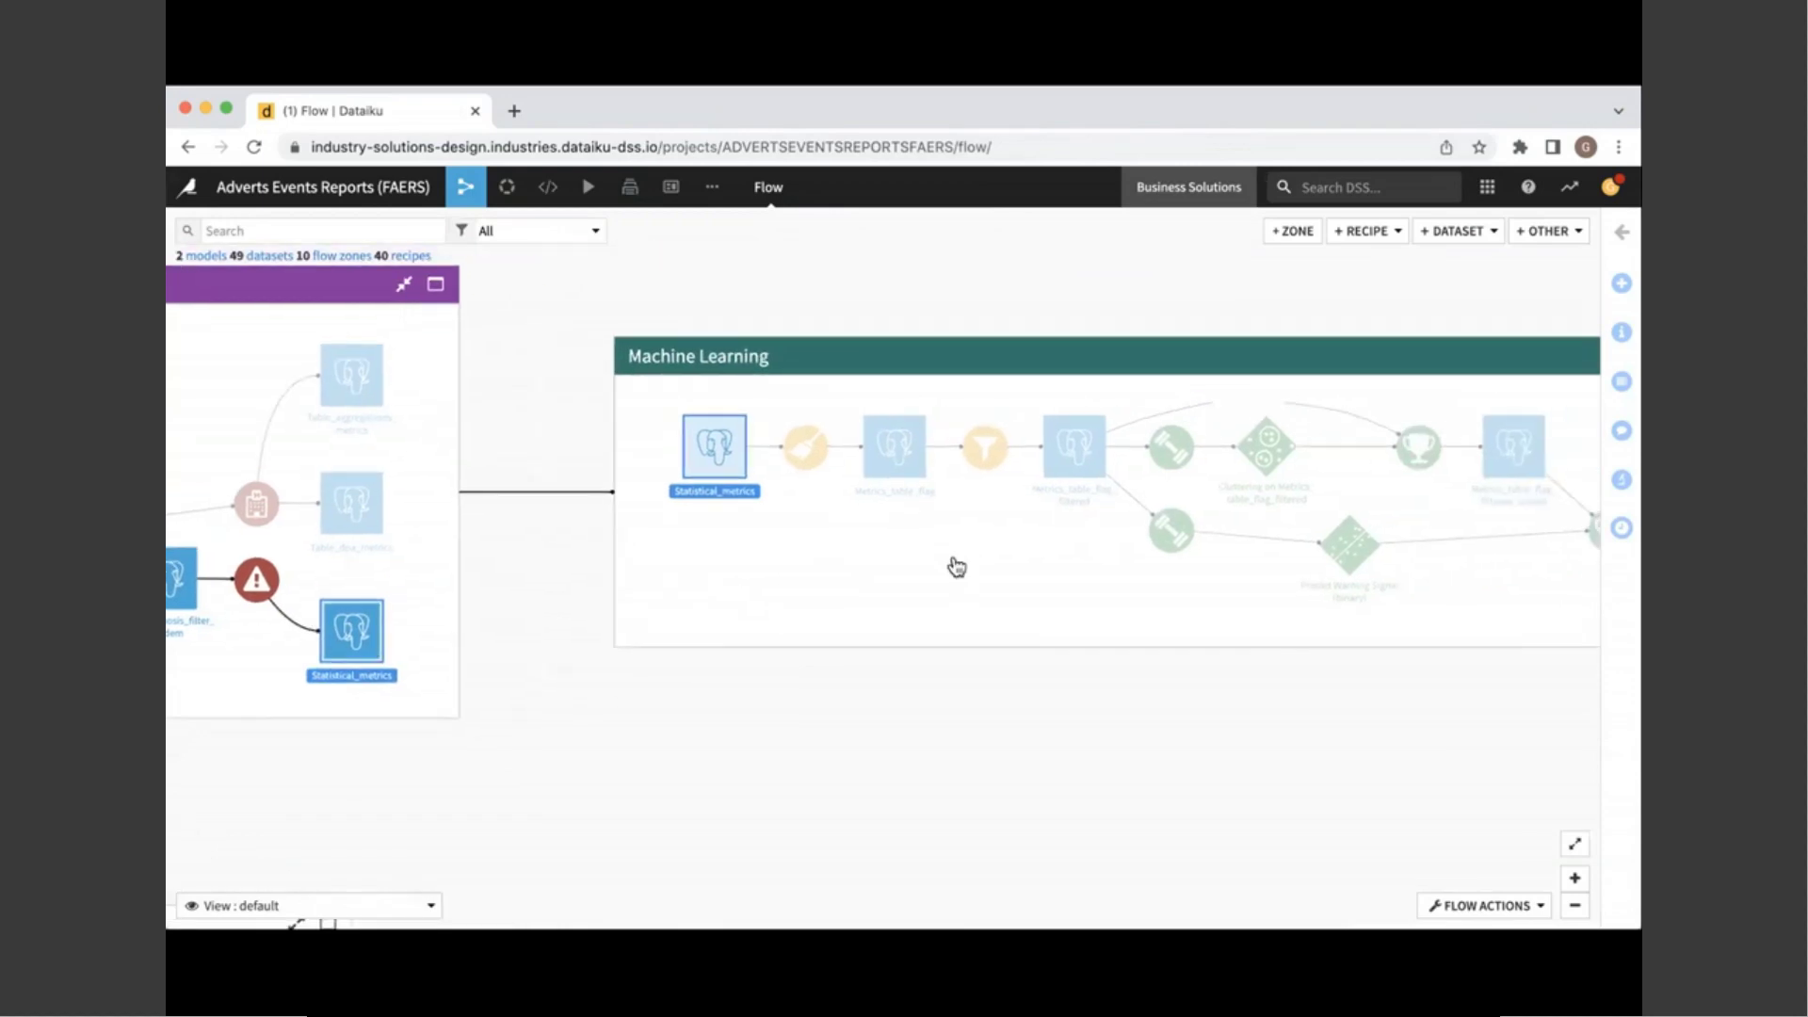
{"action": "double_click", "coordinate": [1070, 441]}
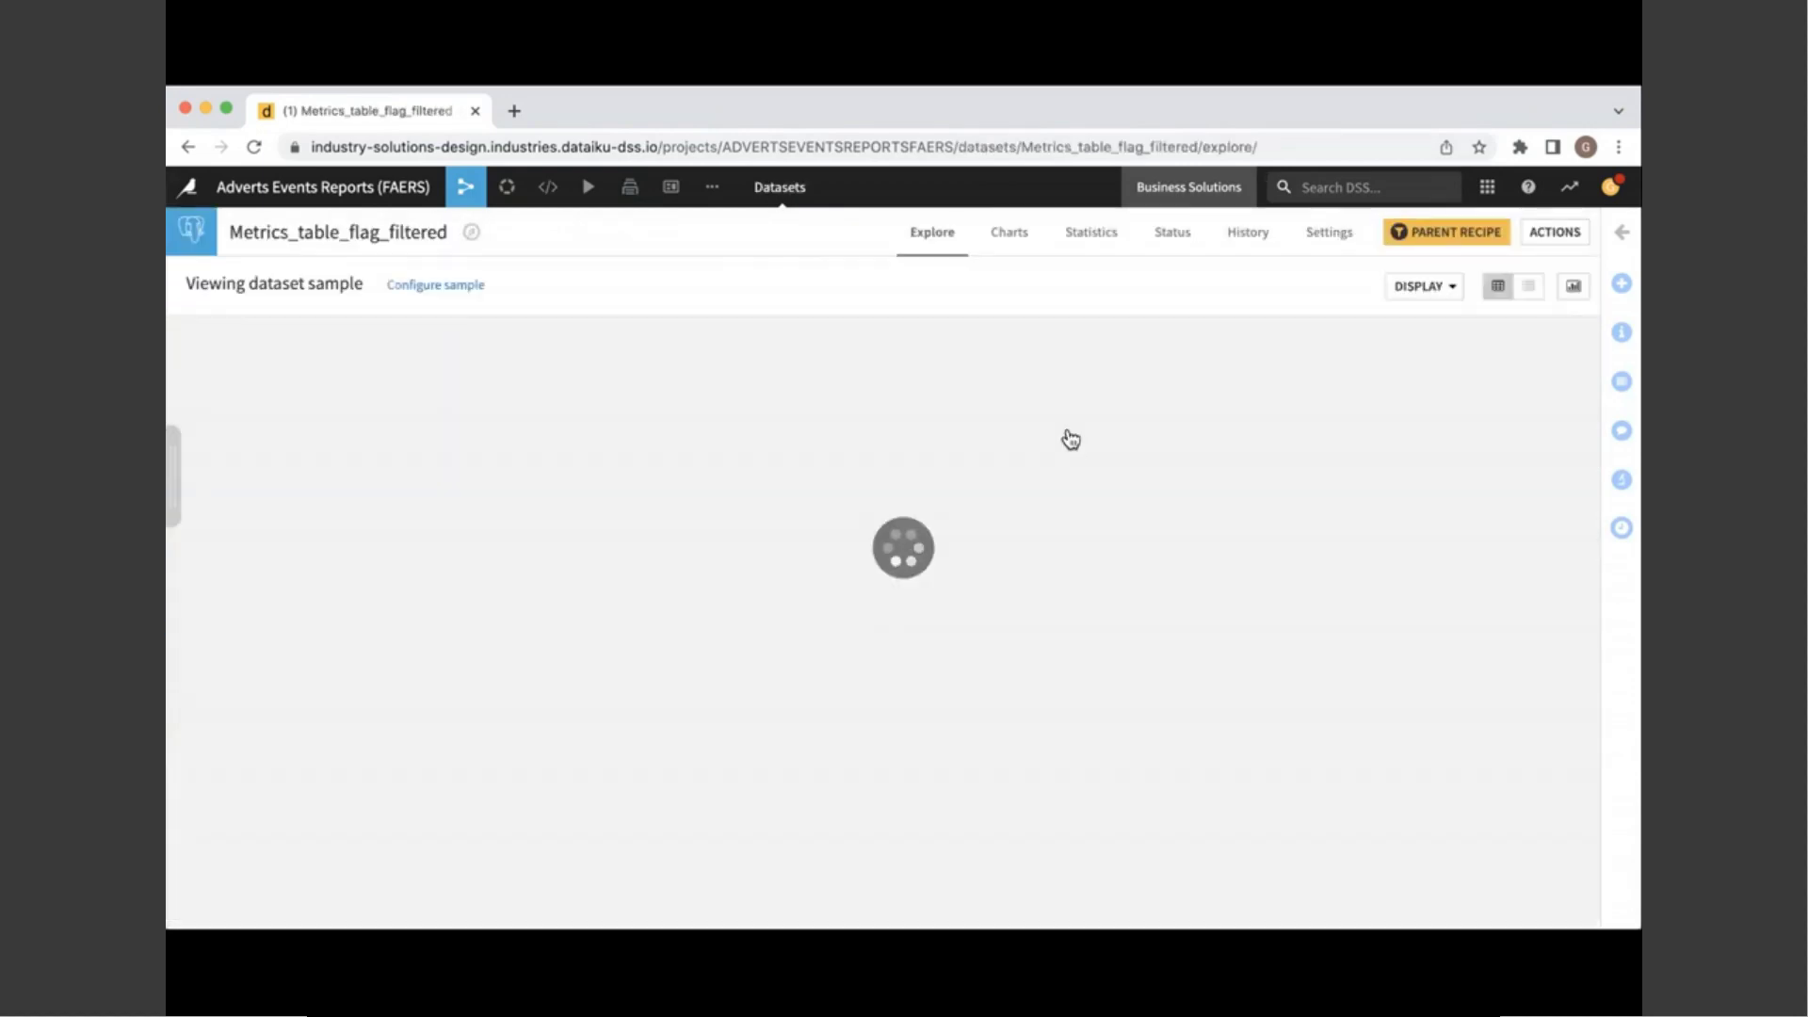
Step: Scroll through the Metrics_table_flag_filtered table to bring the Warning Signal column into view
{"action": "scroll", "coordinate": [1031, 396], "scroll_direction": "right", "scroll_amount": 5}
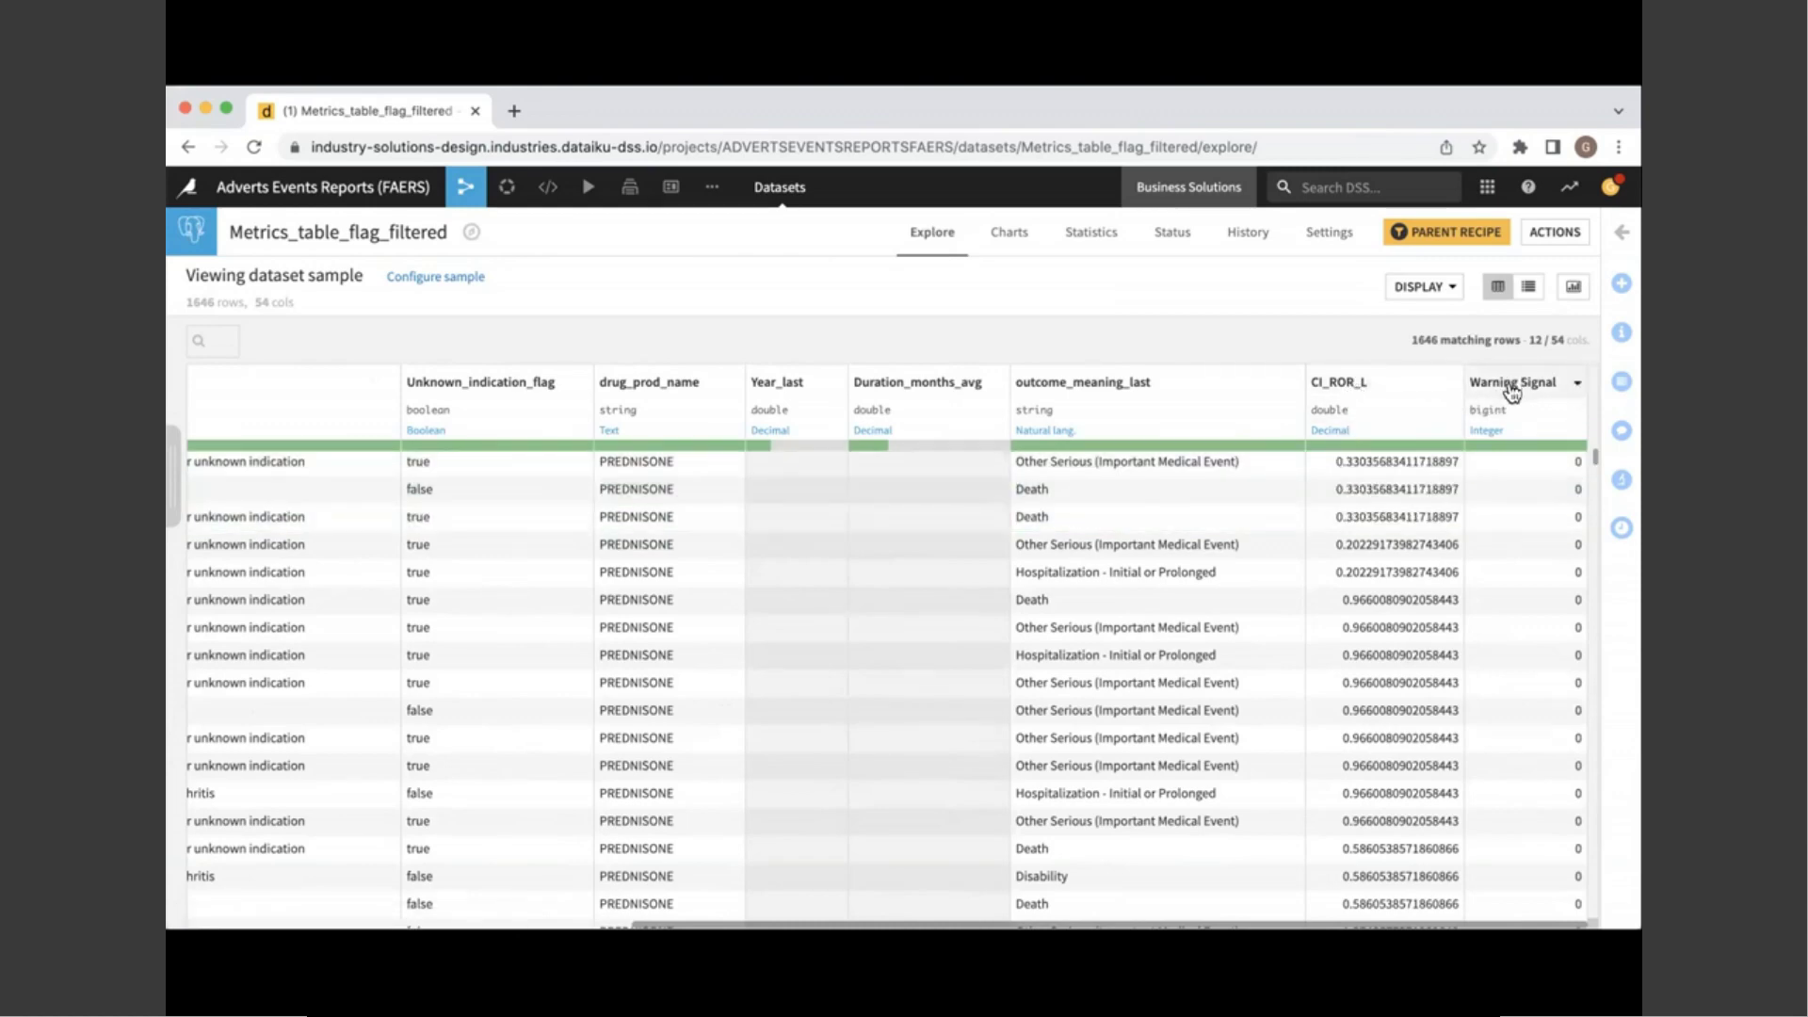
{"action": "scroll", "coordinate": [1503, 541], "scroll_direction": "down", "scroll_amount": 5}
{"action": "scroll", "coordinate": [1503, 545], "scroll_direction": "down", "scroll_amount": 5}
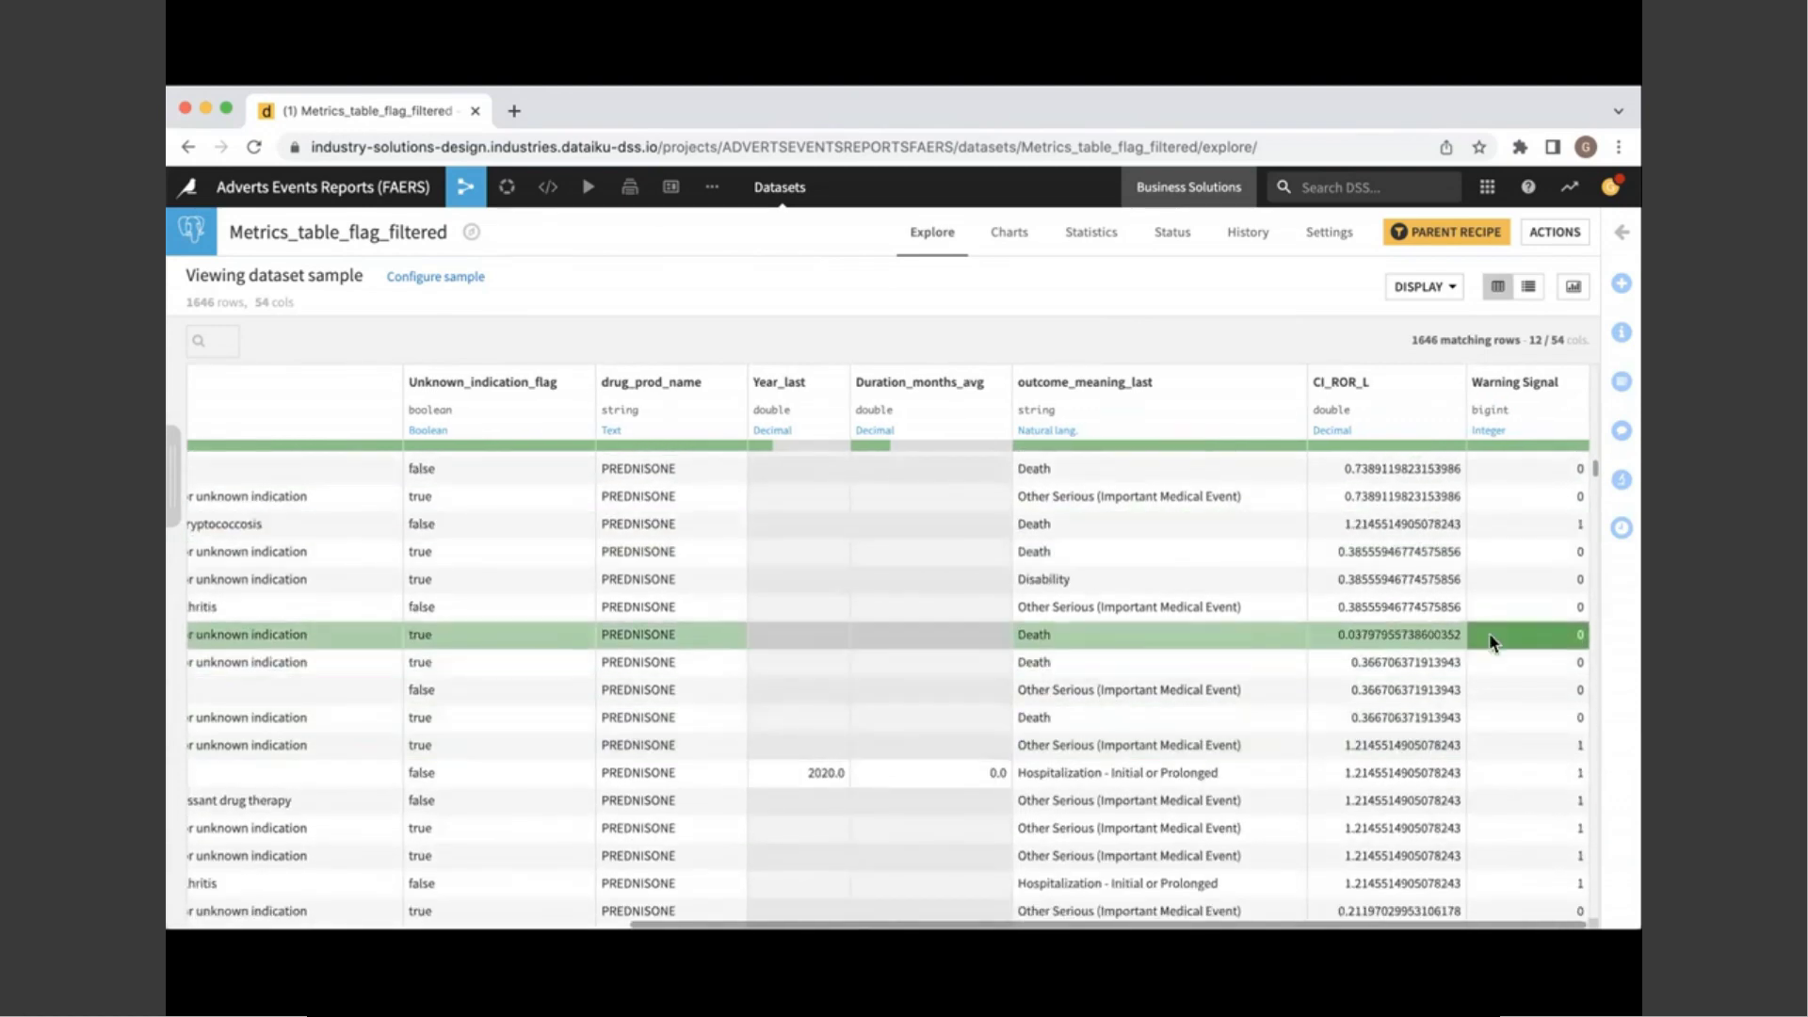
{"action": "scroll", "coordinate": [1489, 631], "scroll_direction": "down", "scroll_amount": 5}
{"action": "scroll", "coordinate": [1047, 343], "scroll_direction": "left", "scroll_amount": 5}
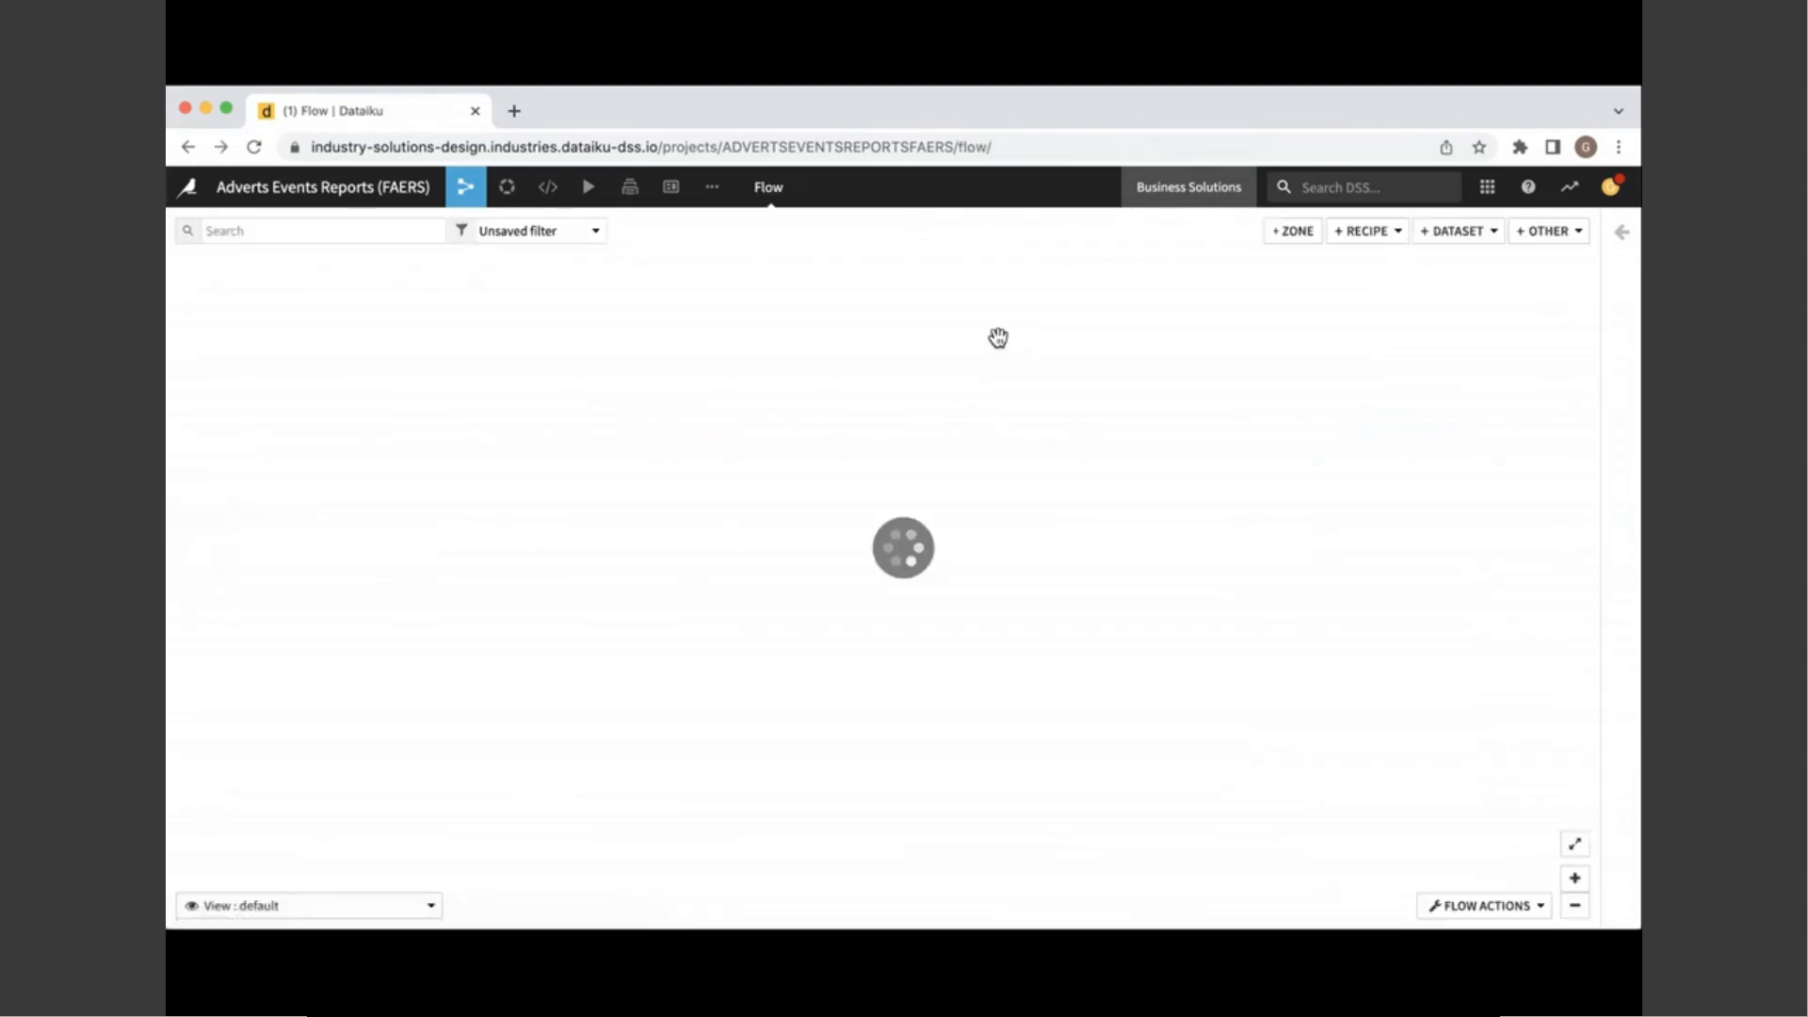
{"action": "double_click", "coordinate": [887, 544]}
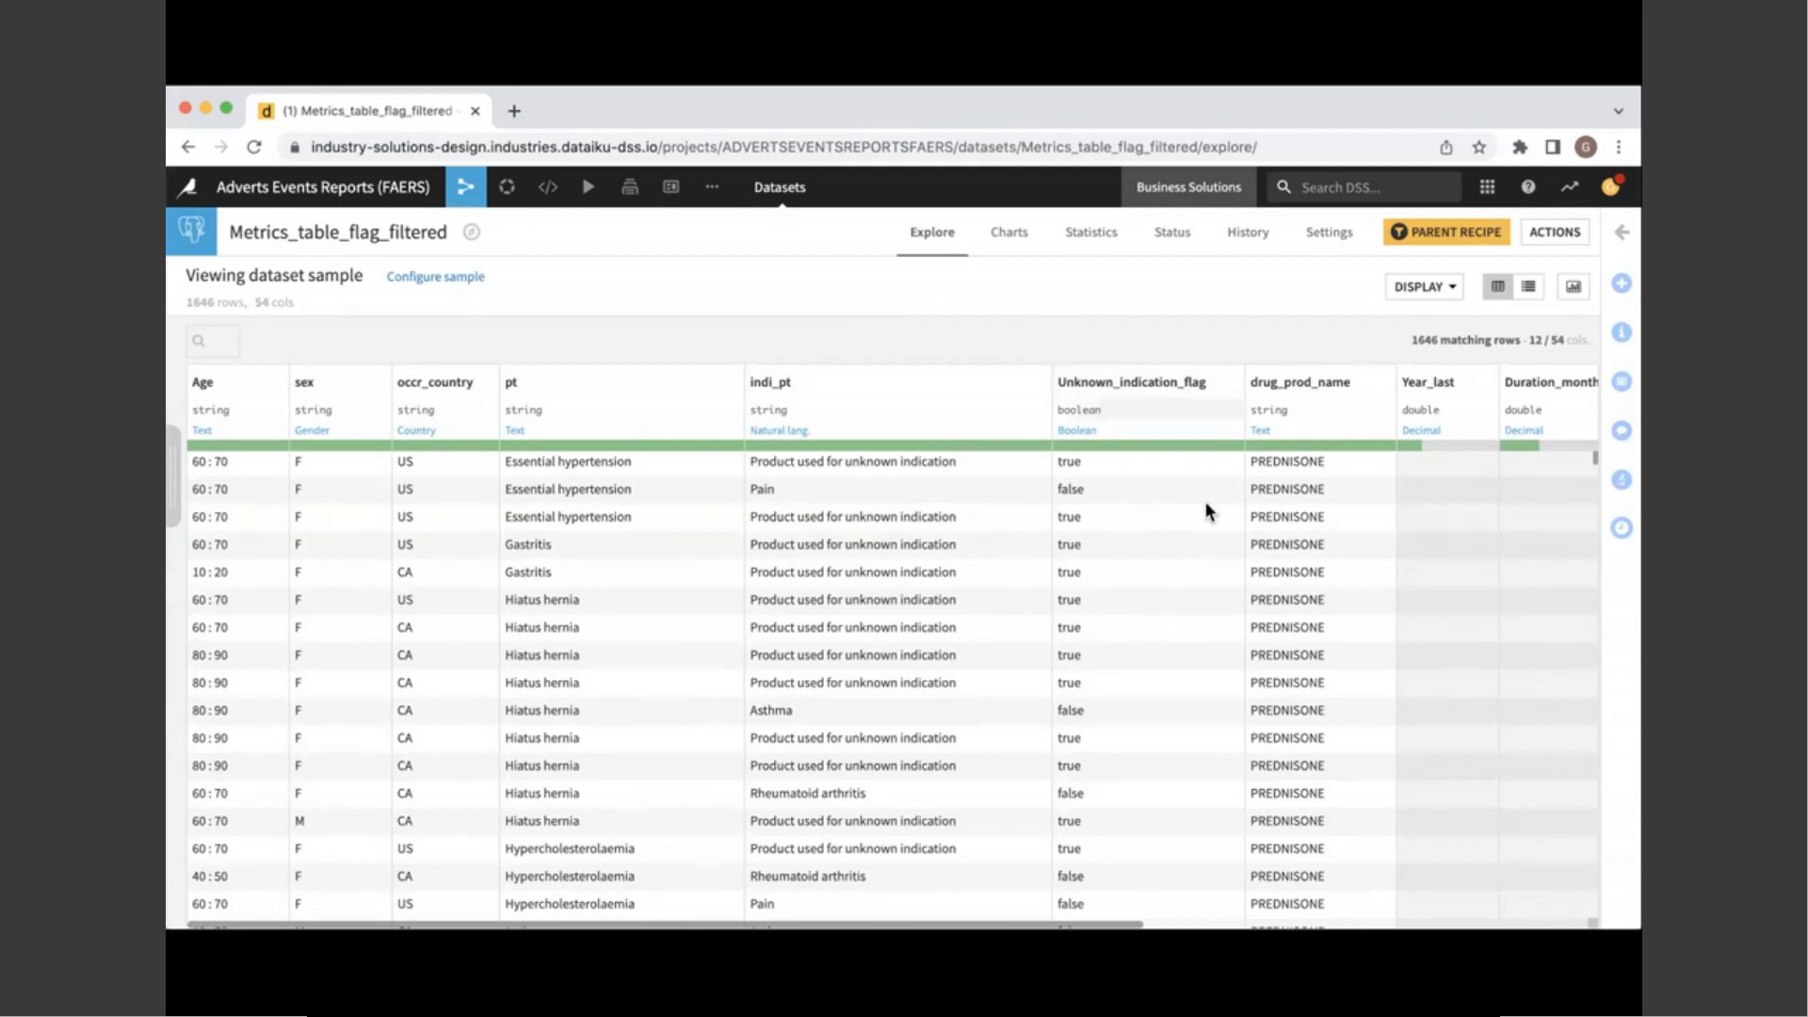
{"action": "scroll", "coordinate": [1363, 476], "scroll_direction": "right", "scroll_amount": 5}
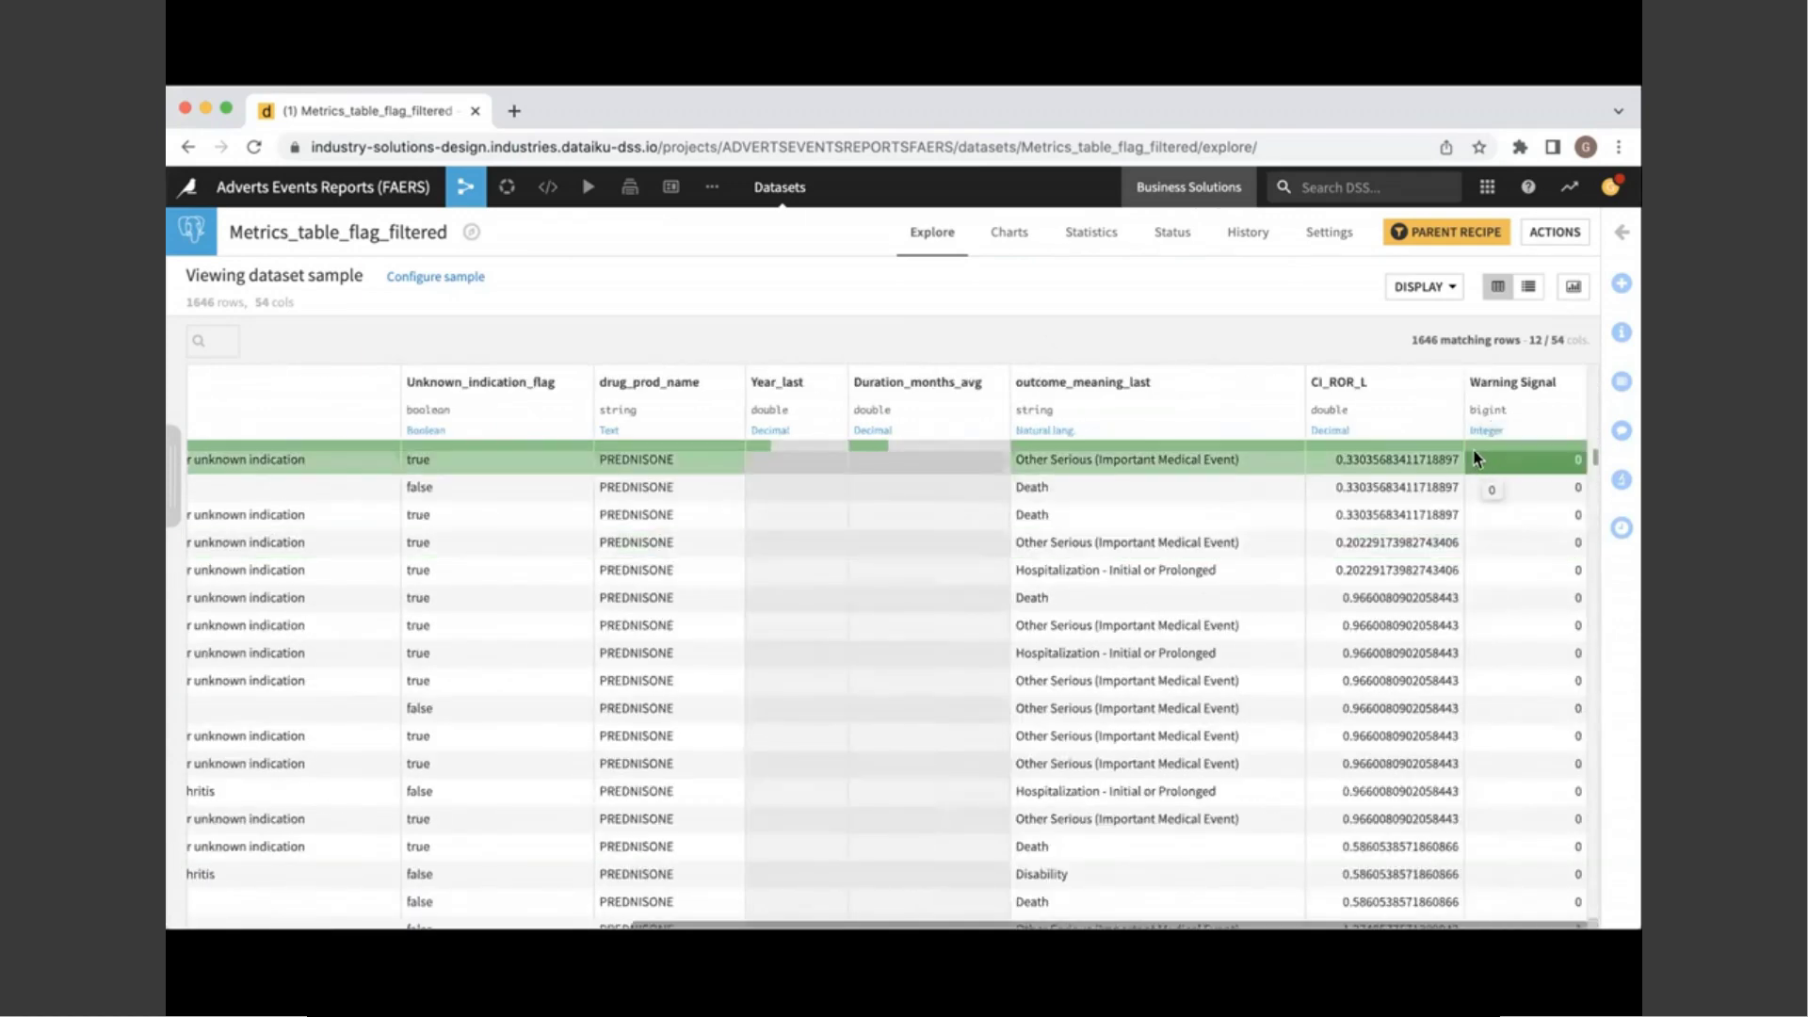
Step: Open the 'Quick modeling of Warning Signal' visual analysis from the Lab's analyses list
{"action": "left_click", "coordinate": [507, 186]}
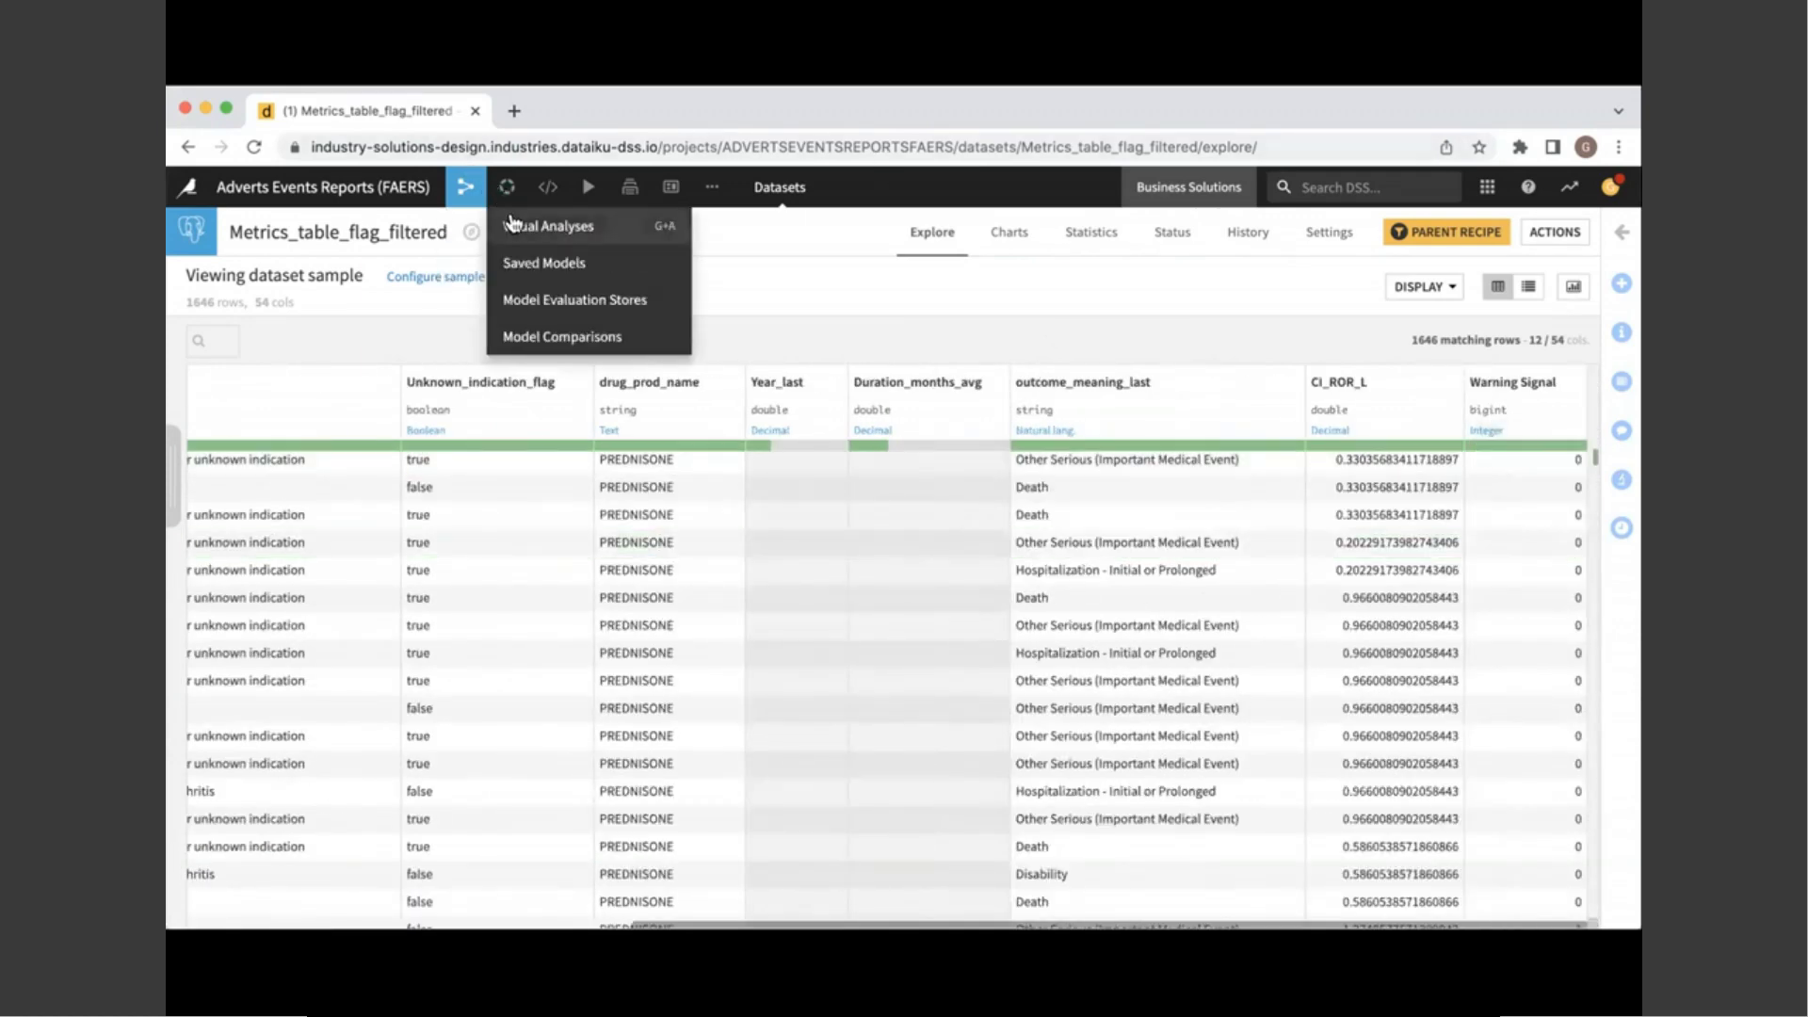
{"action": "left_click", "coordinate": [520, 224]}
{"action": "left_click", "coordinate": [355, 316]}
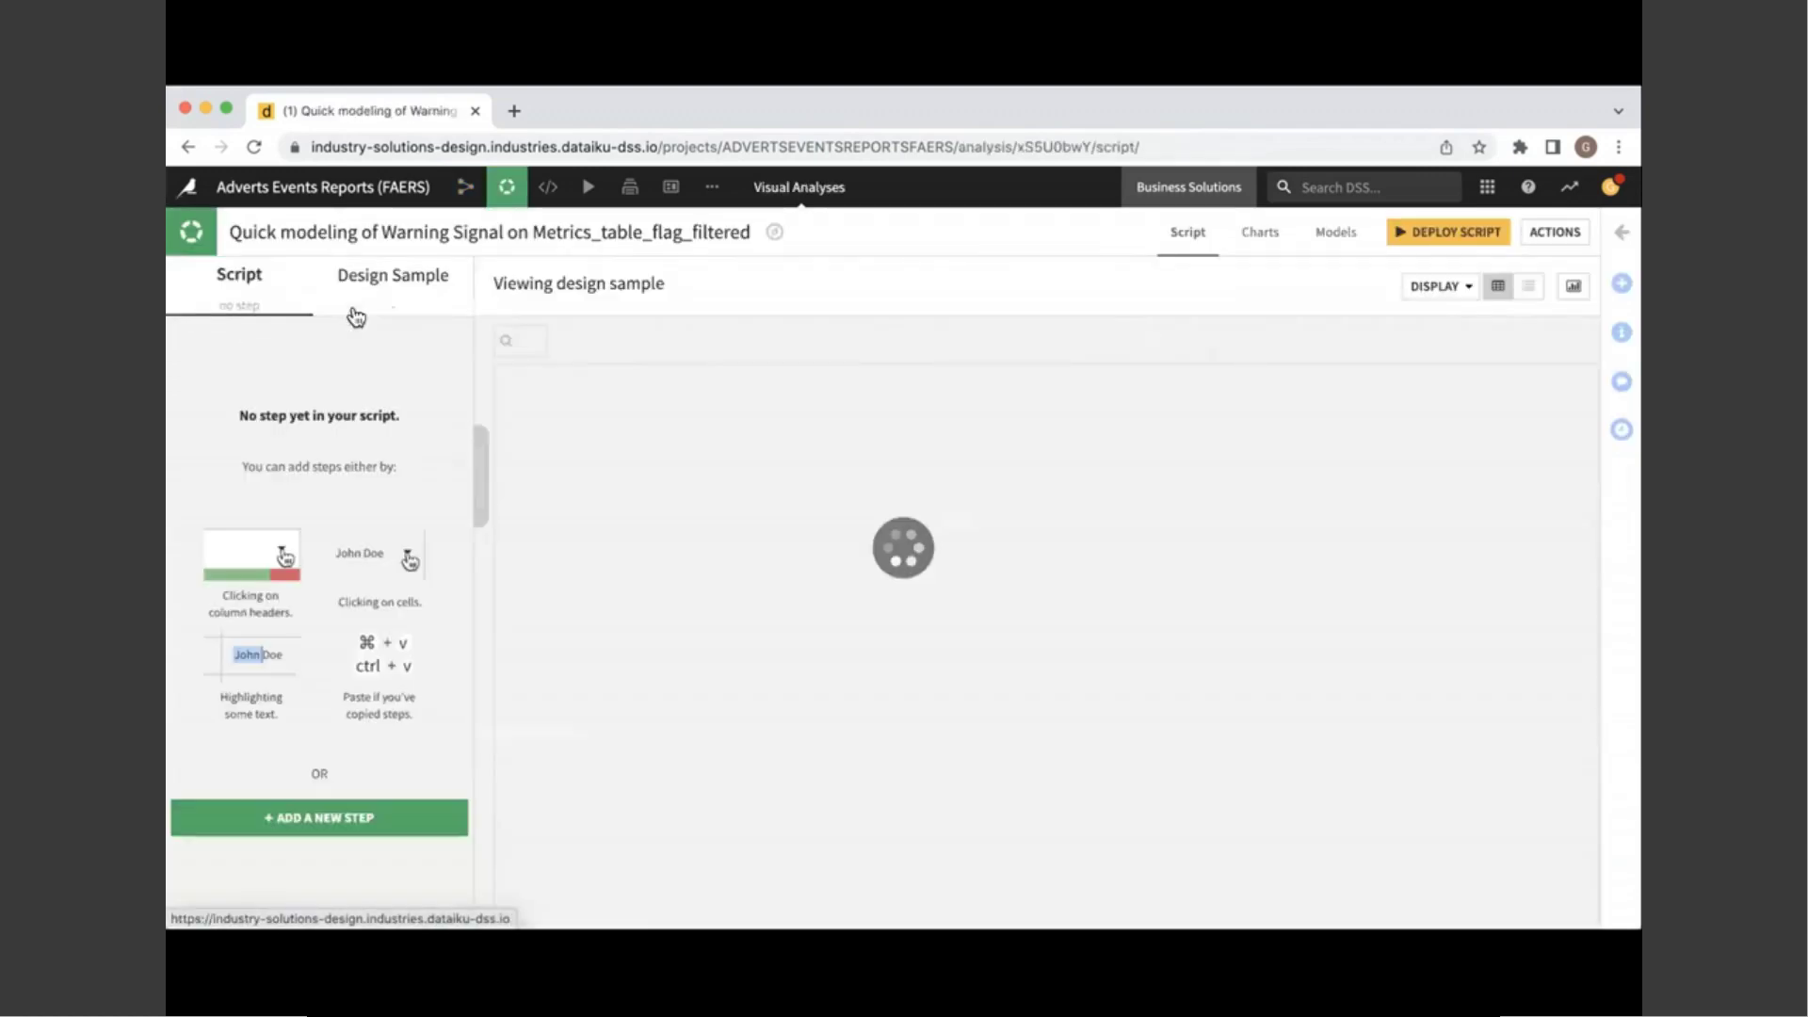
Step: Review the analysis's trained models, design and algorithm settings, then return to the results
{"action": "left_click", "coordinate": [1333, 228]}
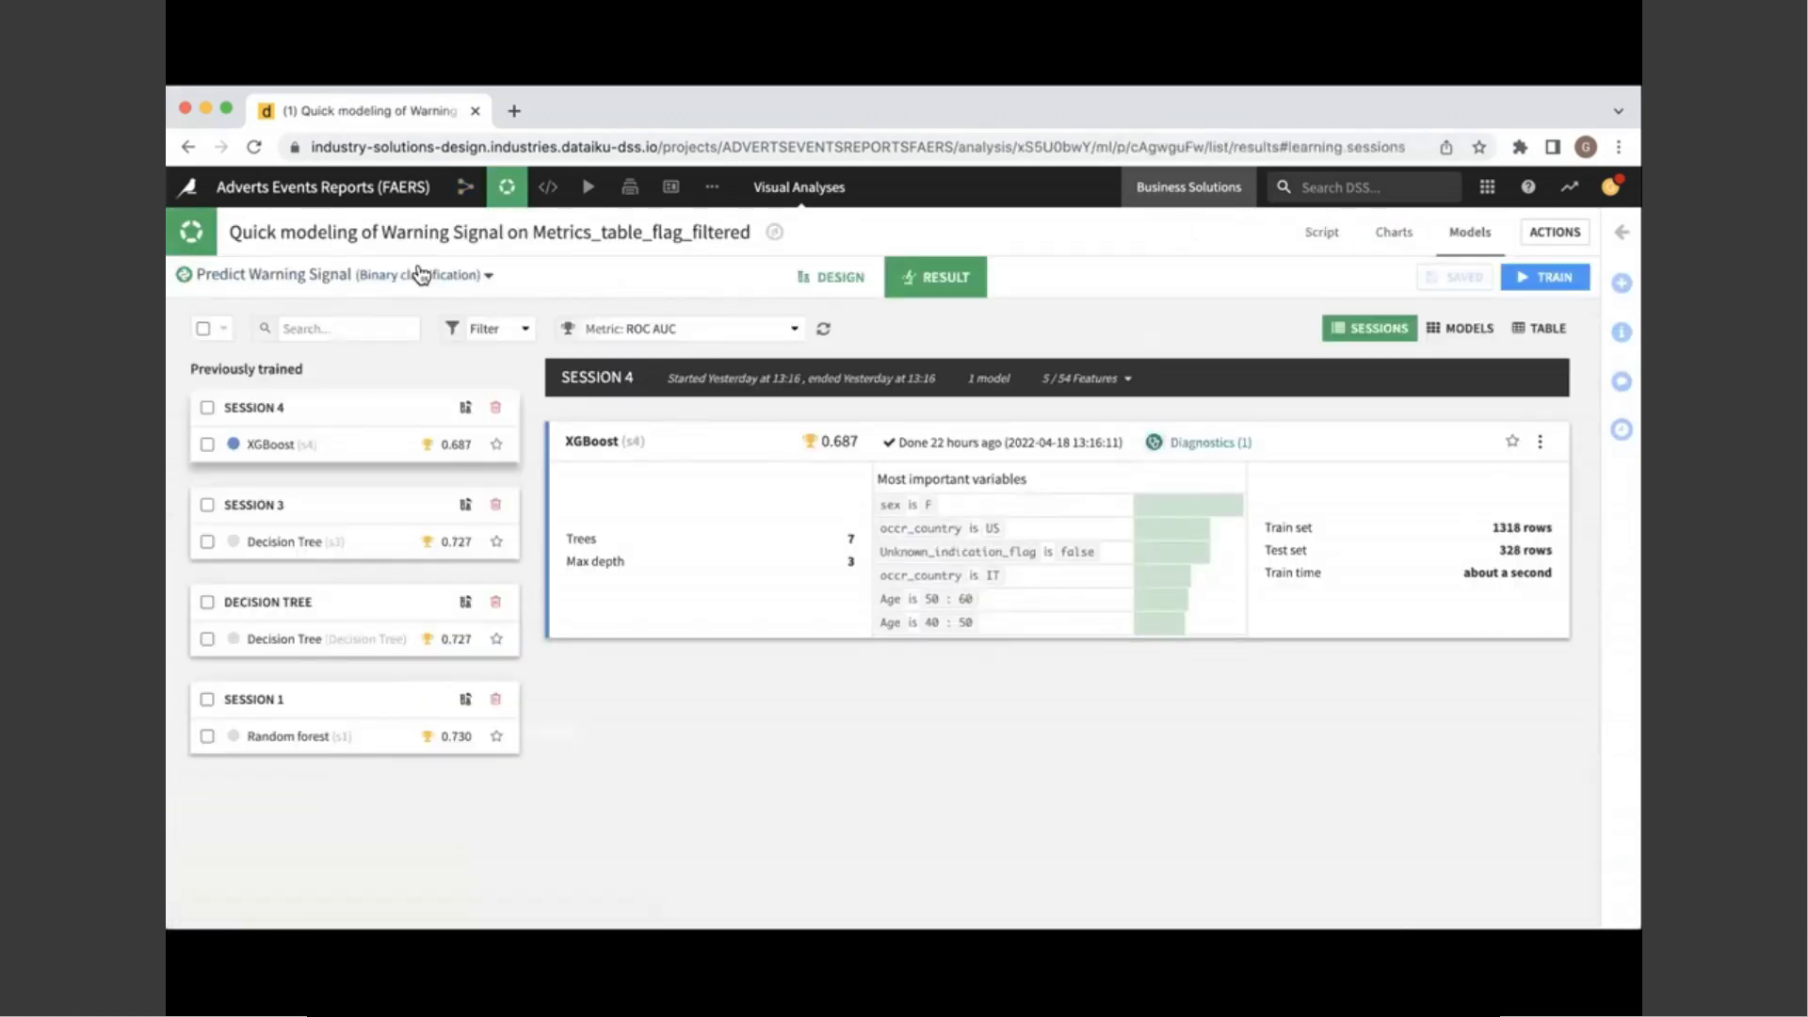
{"action": "left_click", "coordinate": [829, 276]}
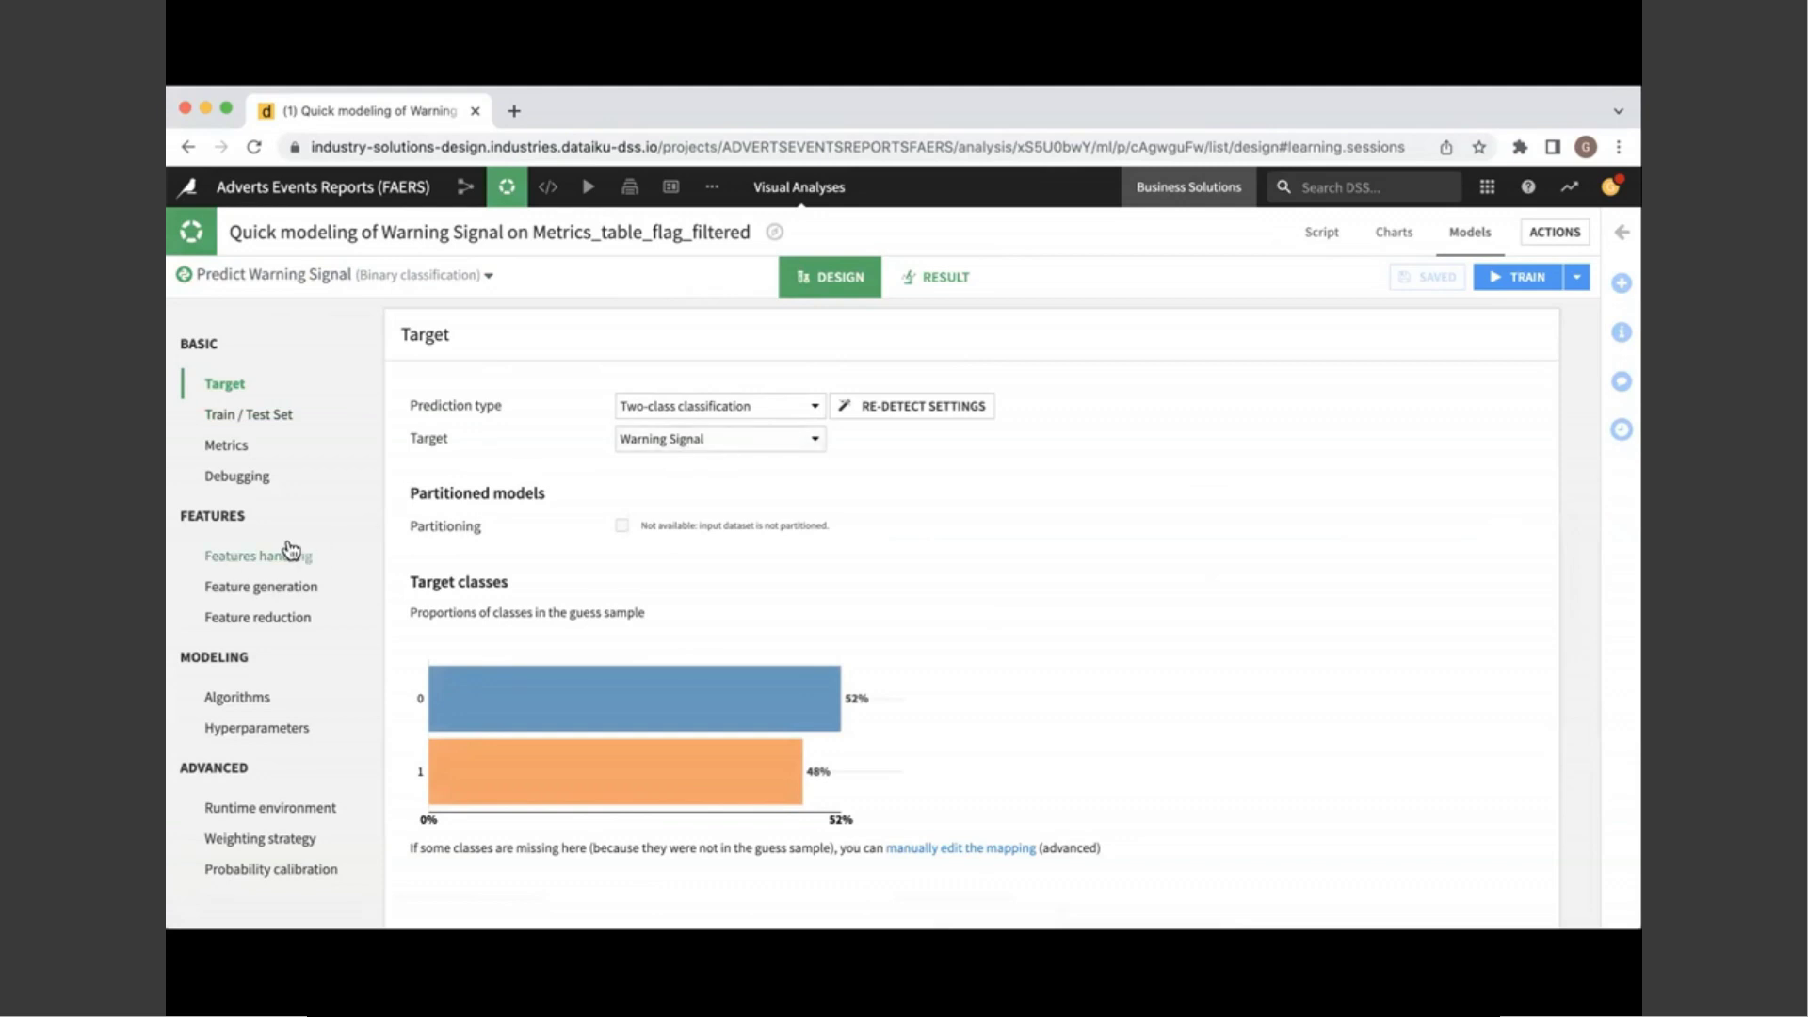
{"action": "left_click", "coordinate": [269, 697]}
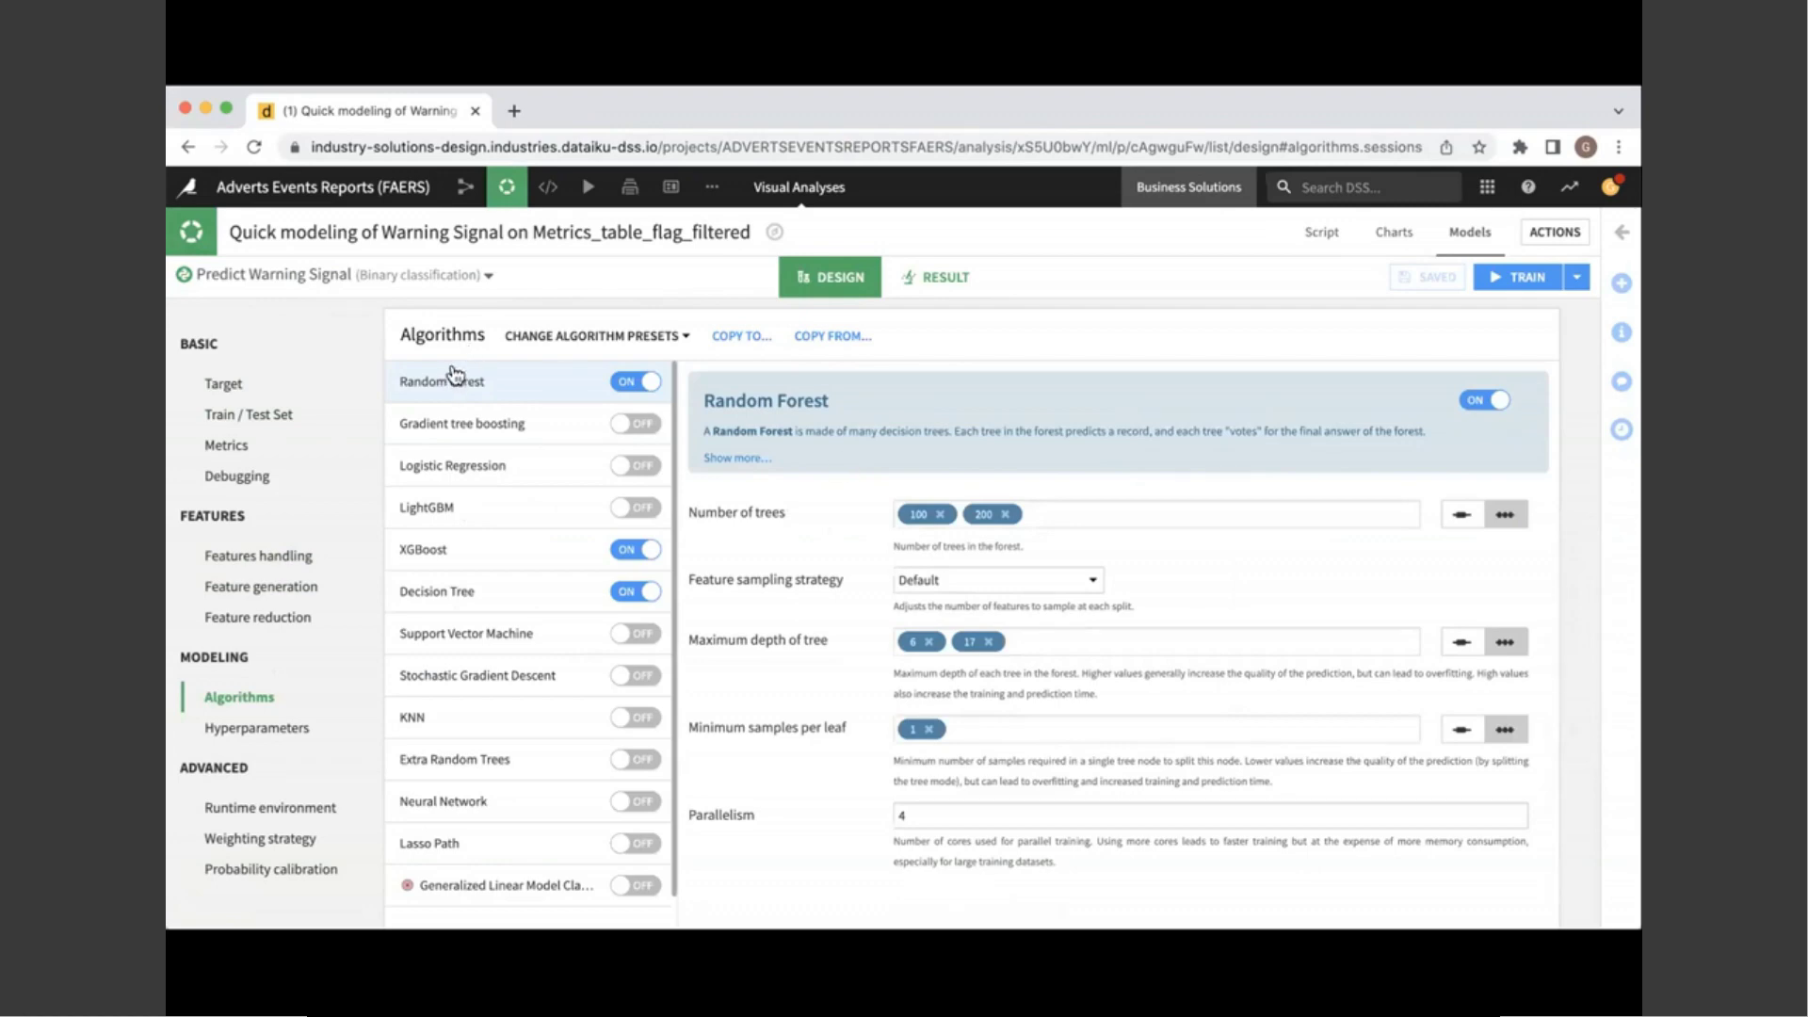
{"action": "left_click", "coordinate": [945, 277]}
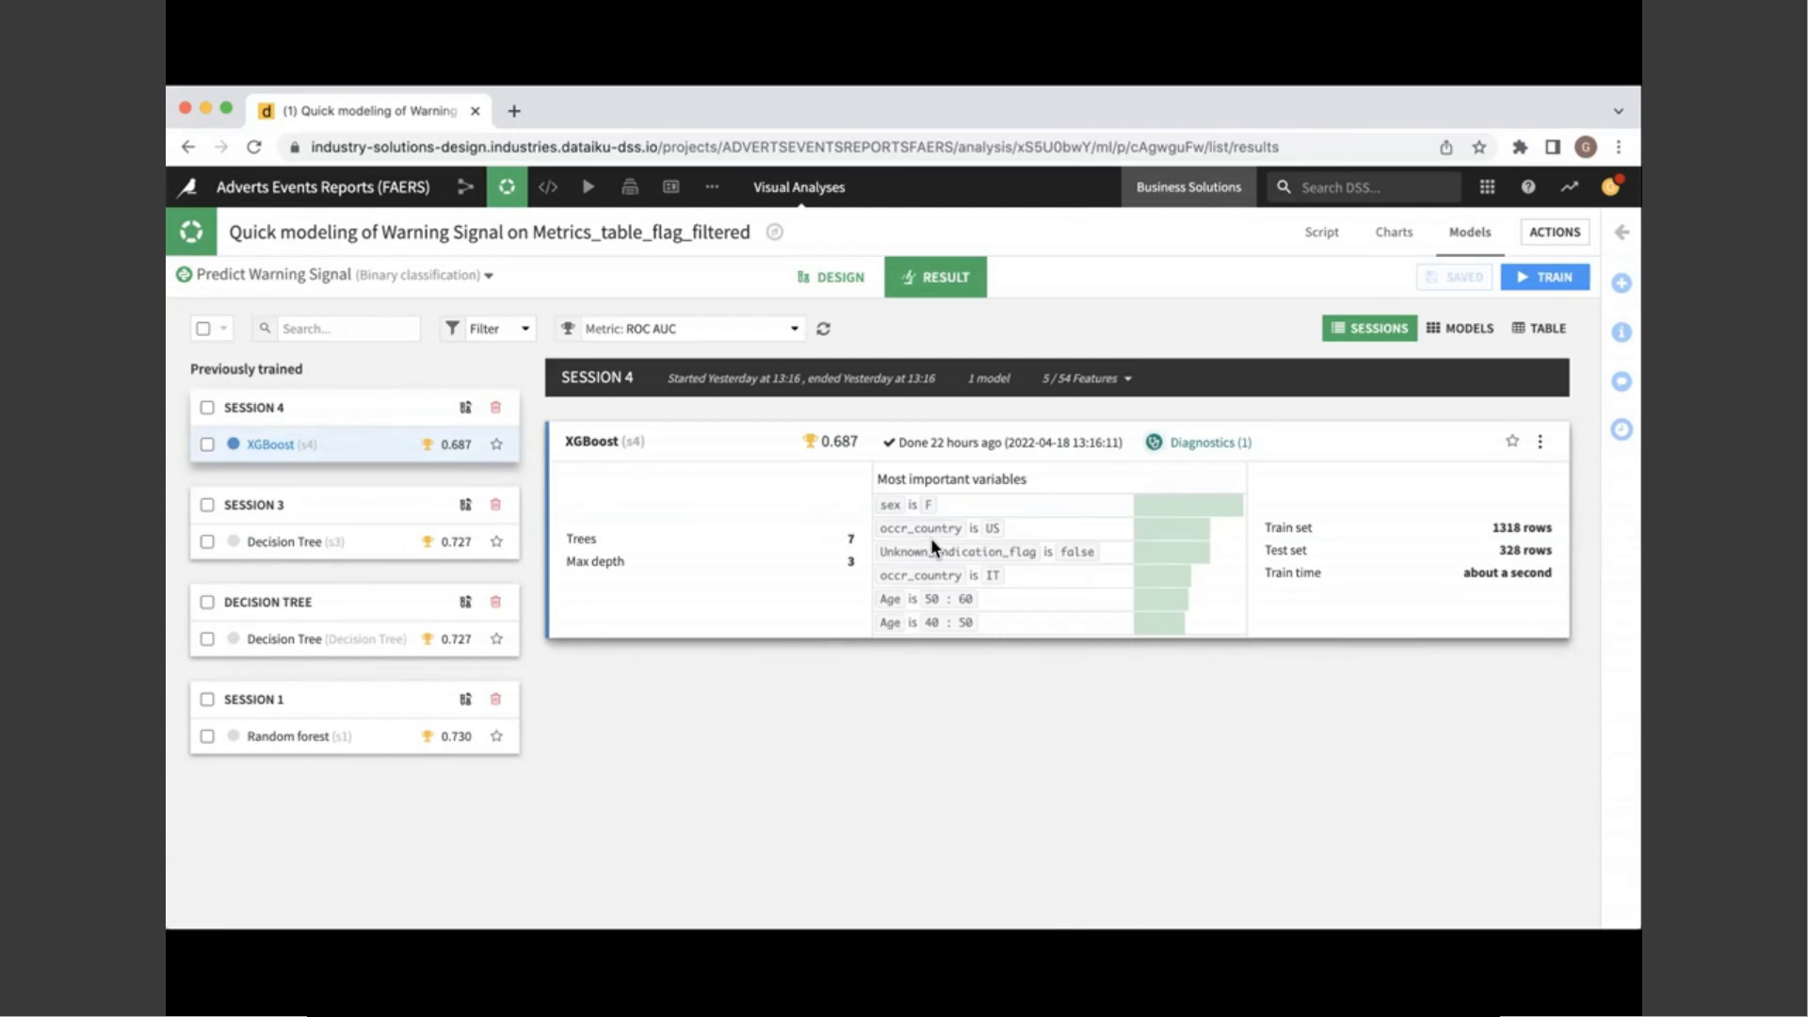
Step: Back on the Flow, open the clustering saved model to see its active Isolation Forest version
{"action": "mouse_move", "coordinate": [671, 188]}
{"action": "mouse_move", "coordinate": [465, 189]}
{"action": "left_click", "coordinate": [468, 225]}
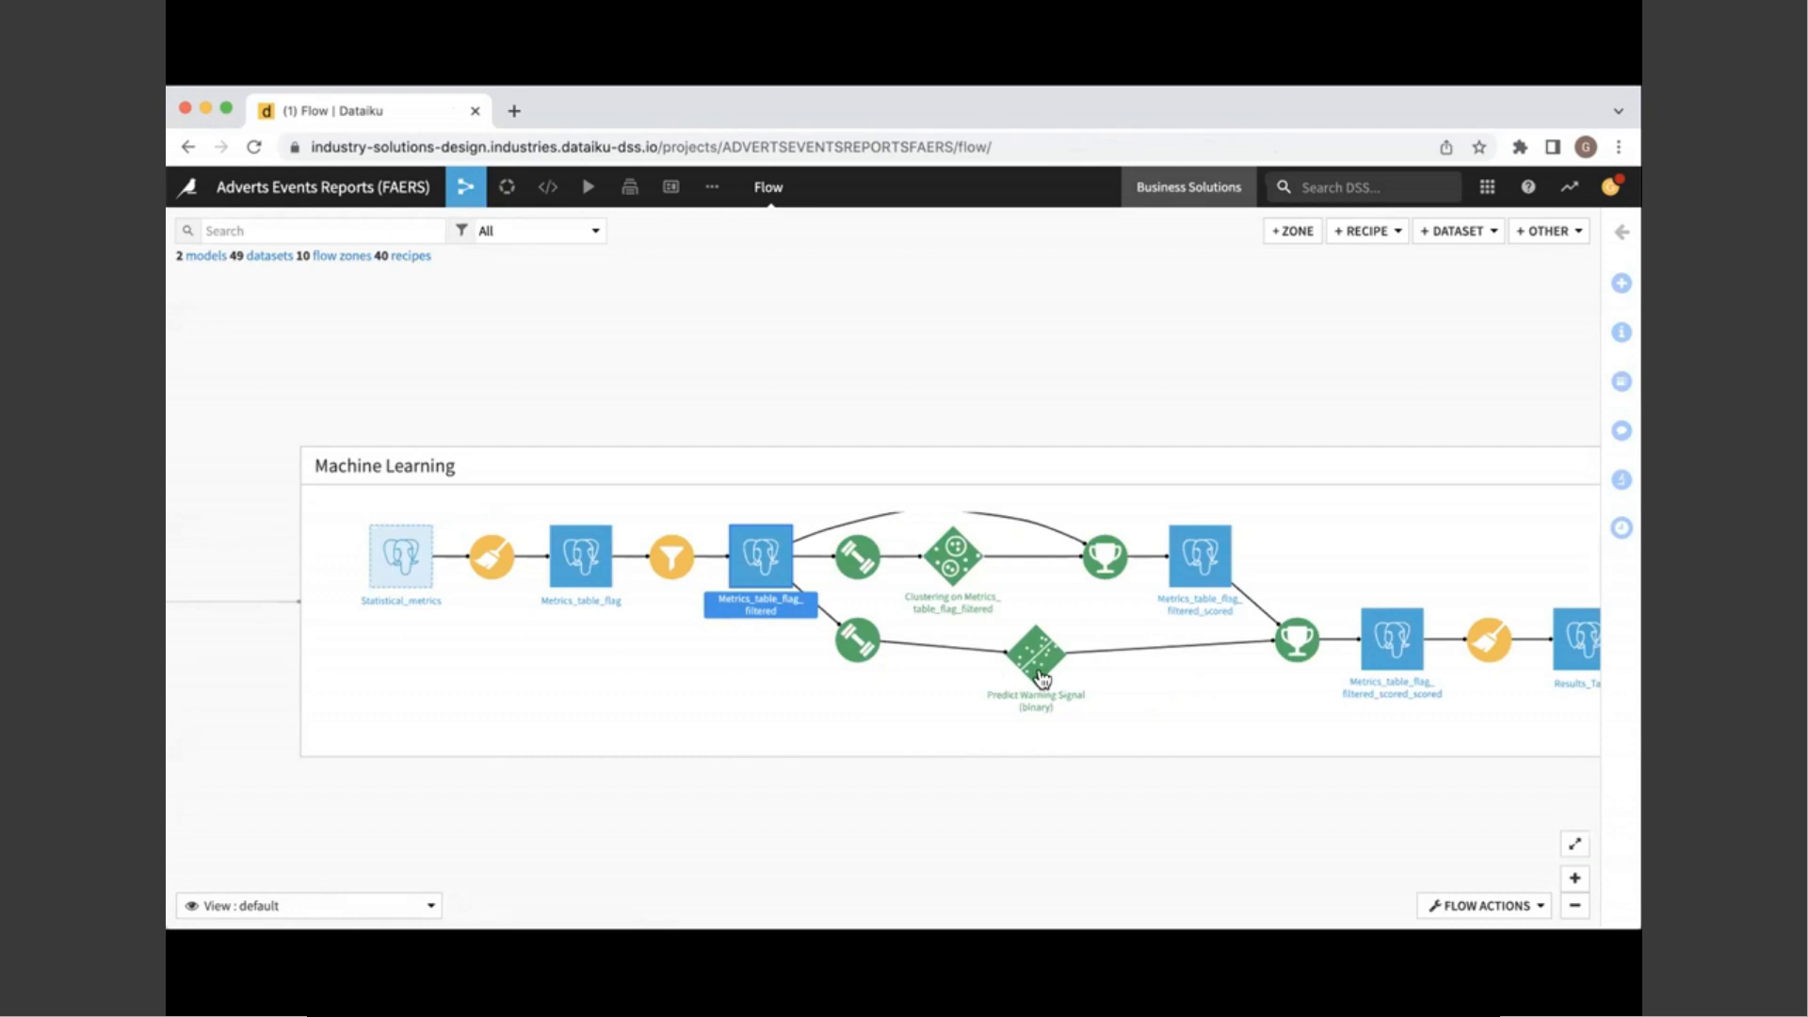
{"action": "left_click", "coordinate": [953, 555]}
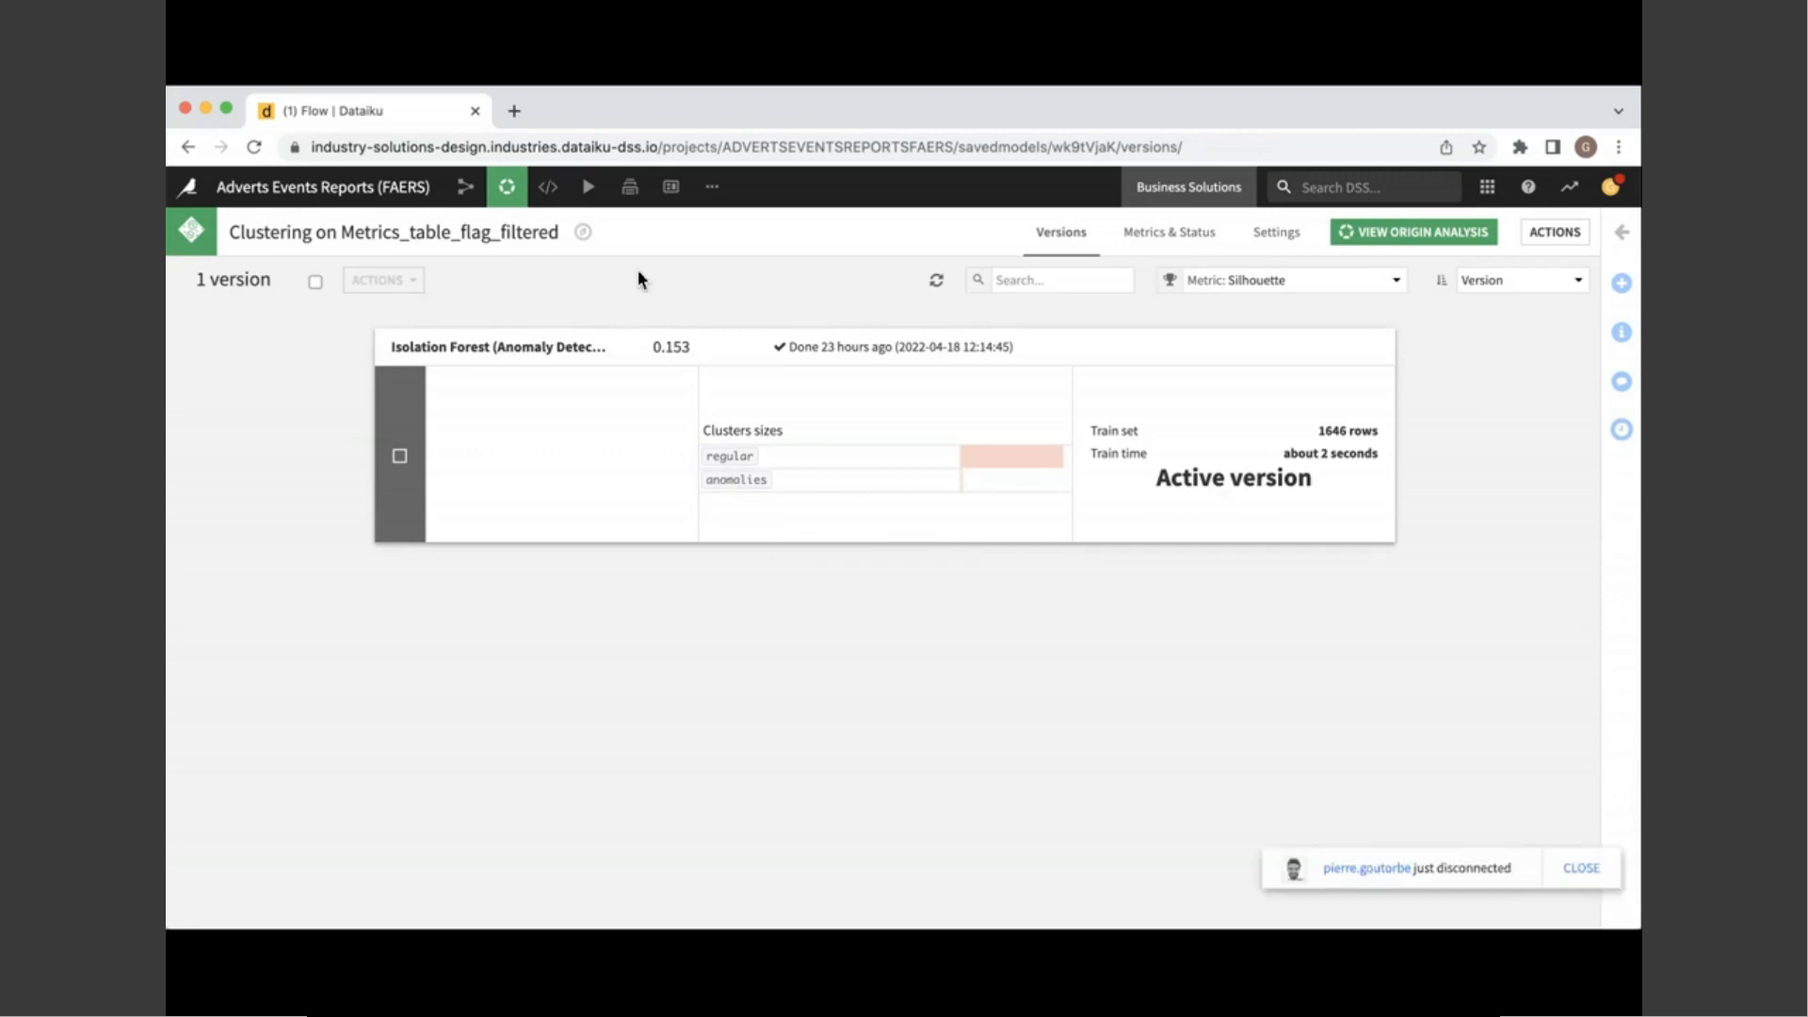
Step: Open the Adverts Events Reports (FAERS) dashboard and move through Anomaly Detection to Modelling Results
{"action": "left_click", "coordinate": [630, 187]}
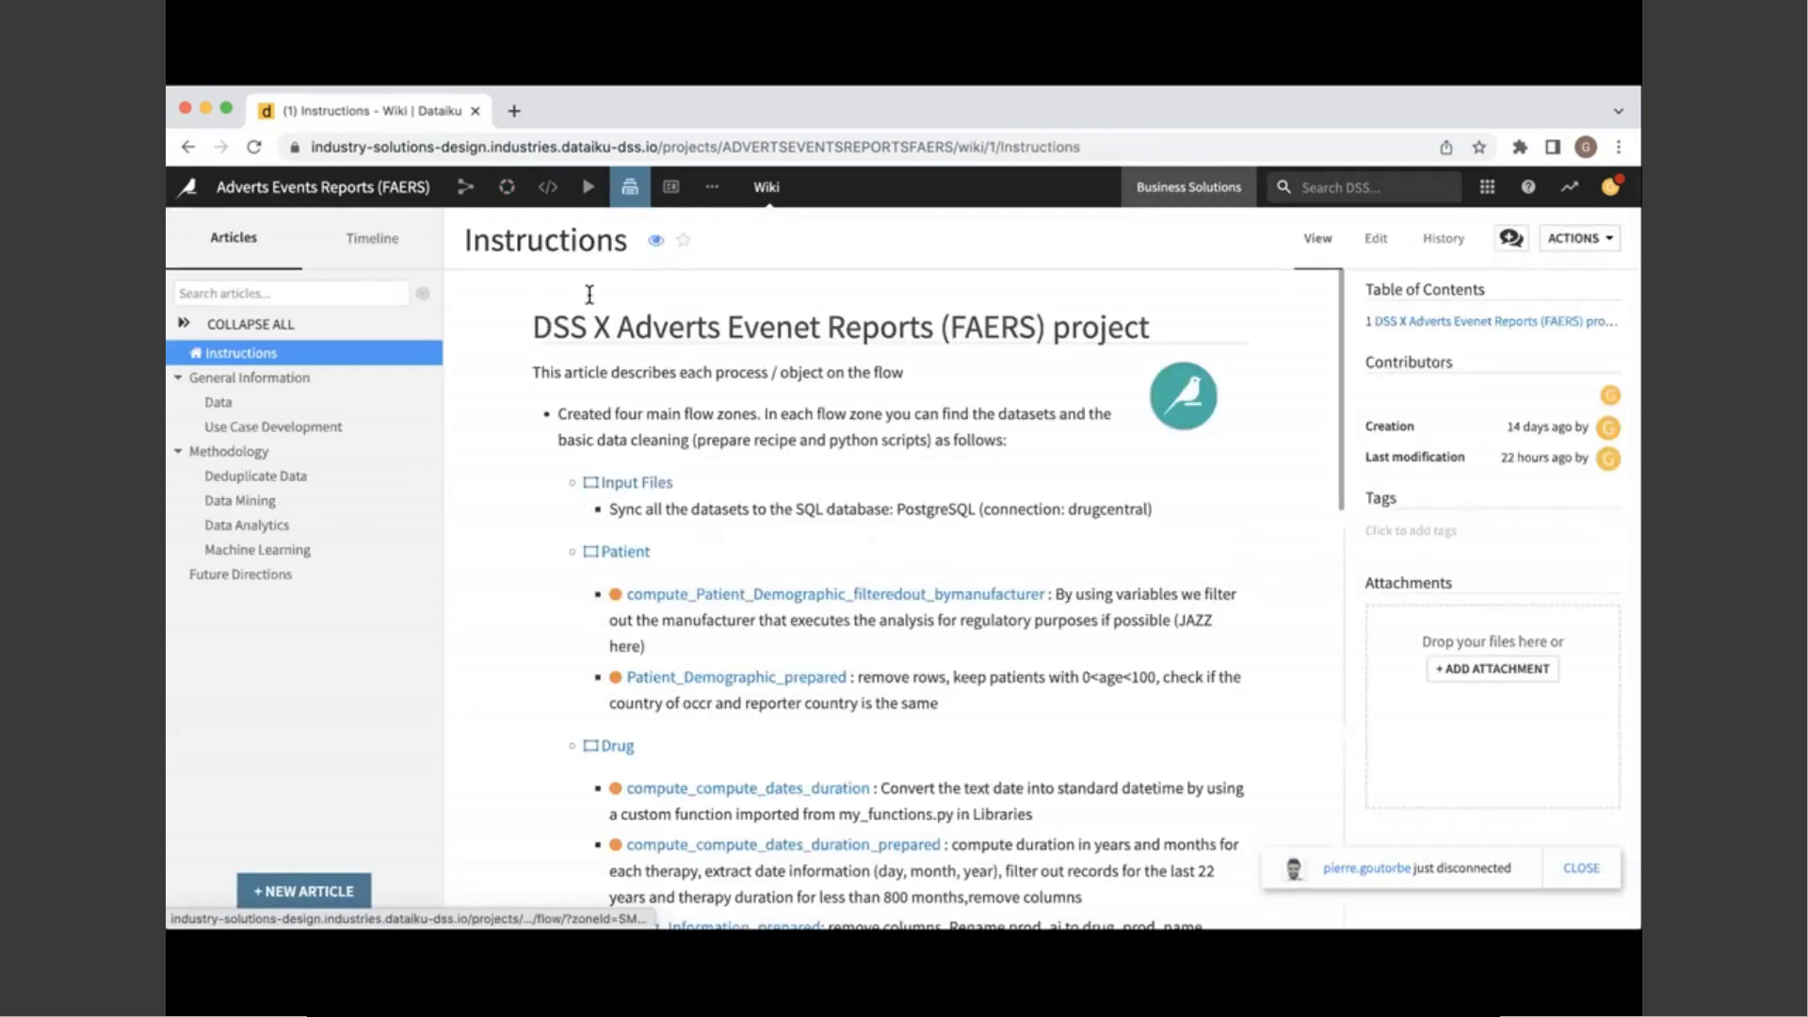
{"action": "left_click", "coordinate": [671, 215]}
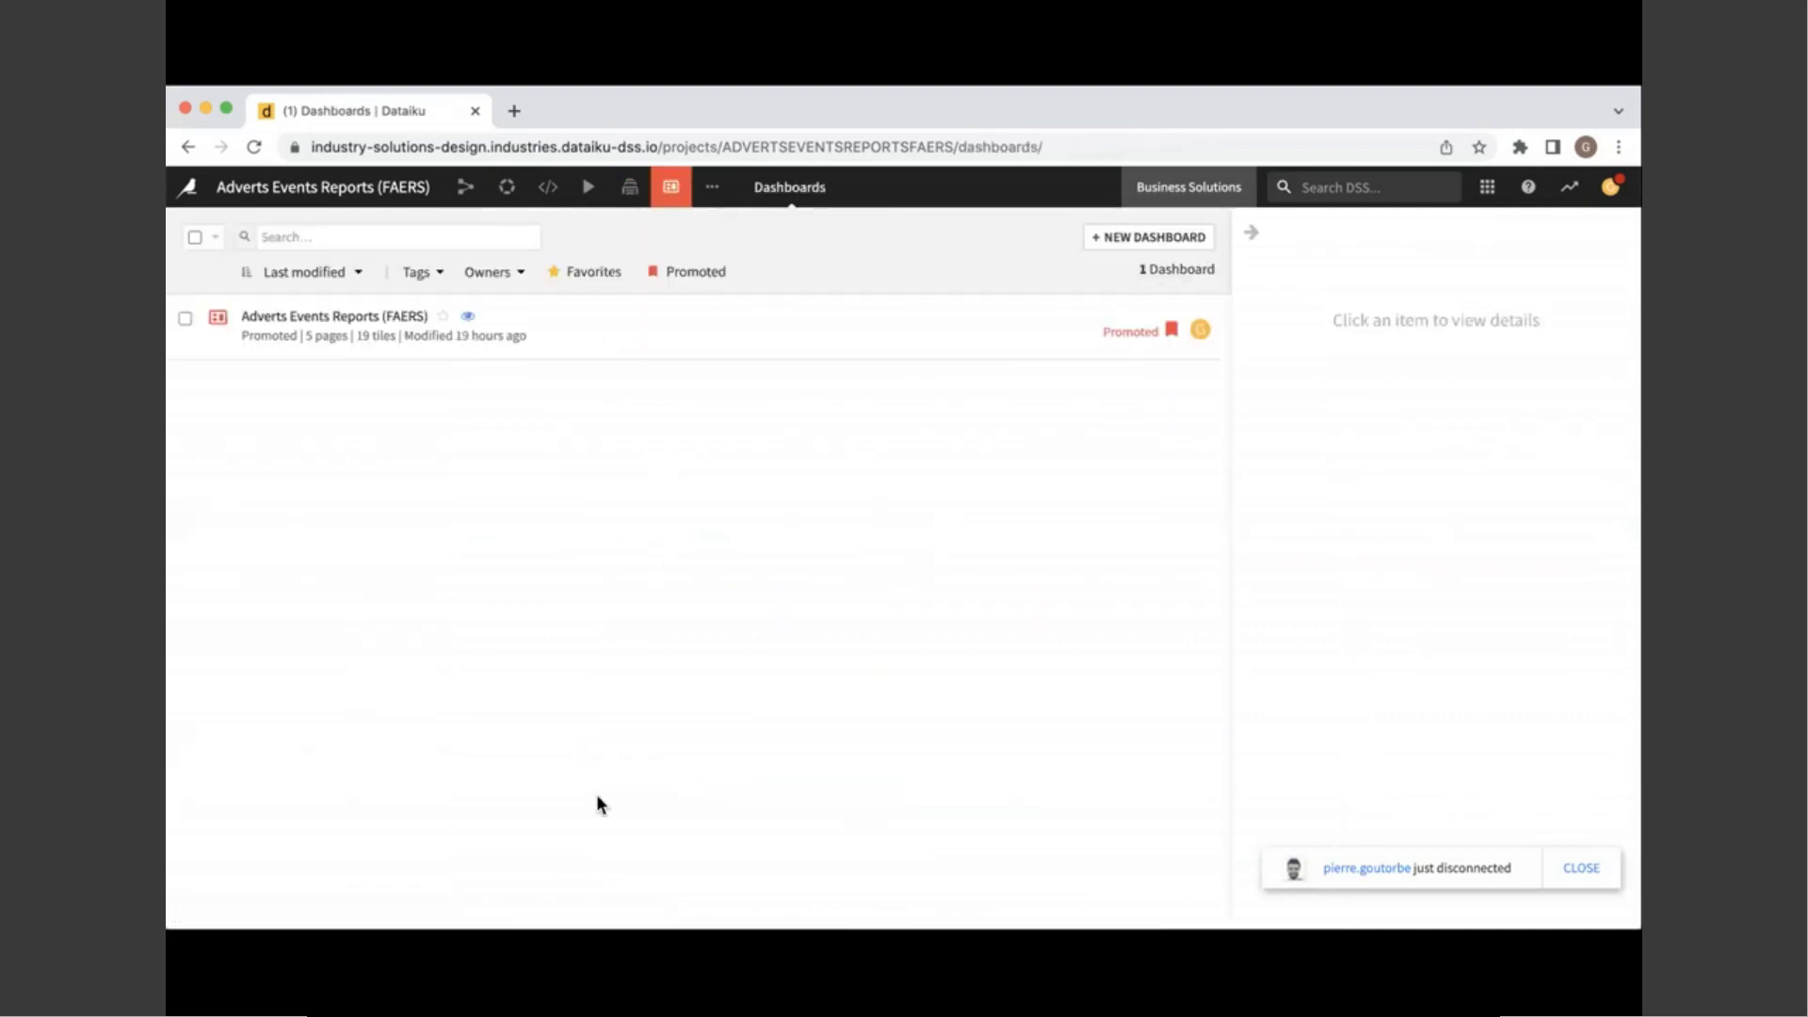
{"action": "left_click", "coordinate": [347, 314]}
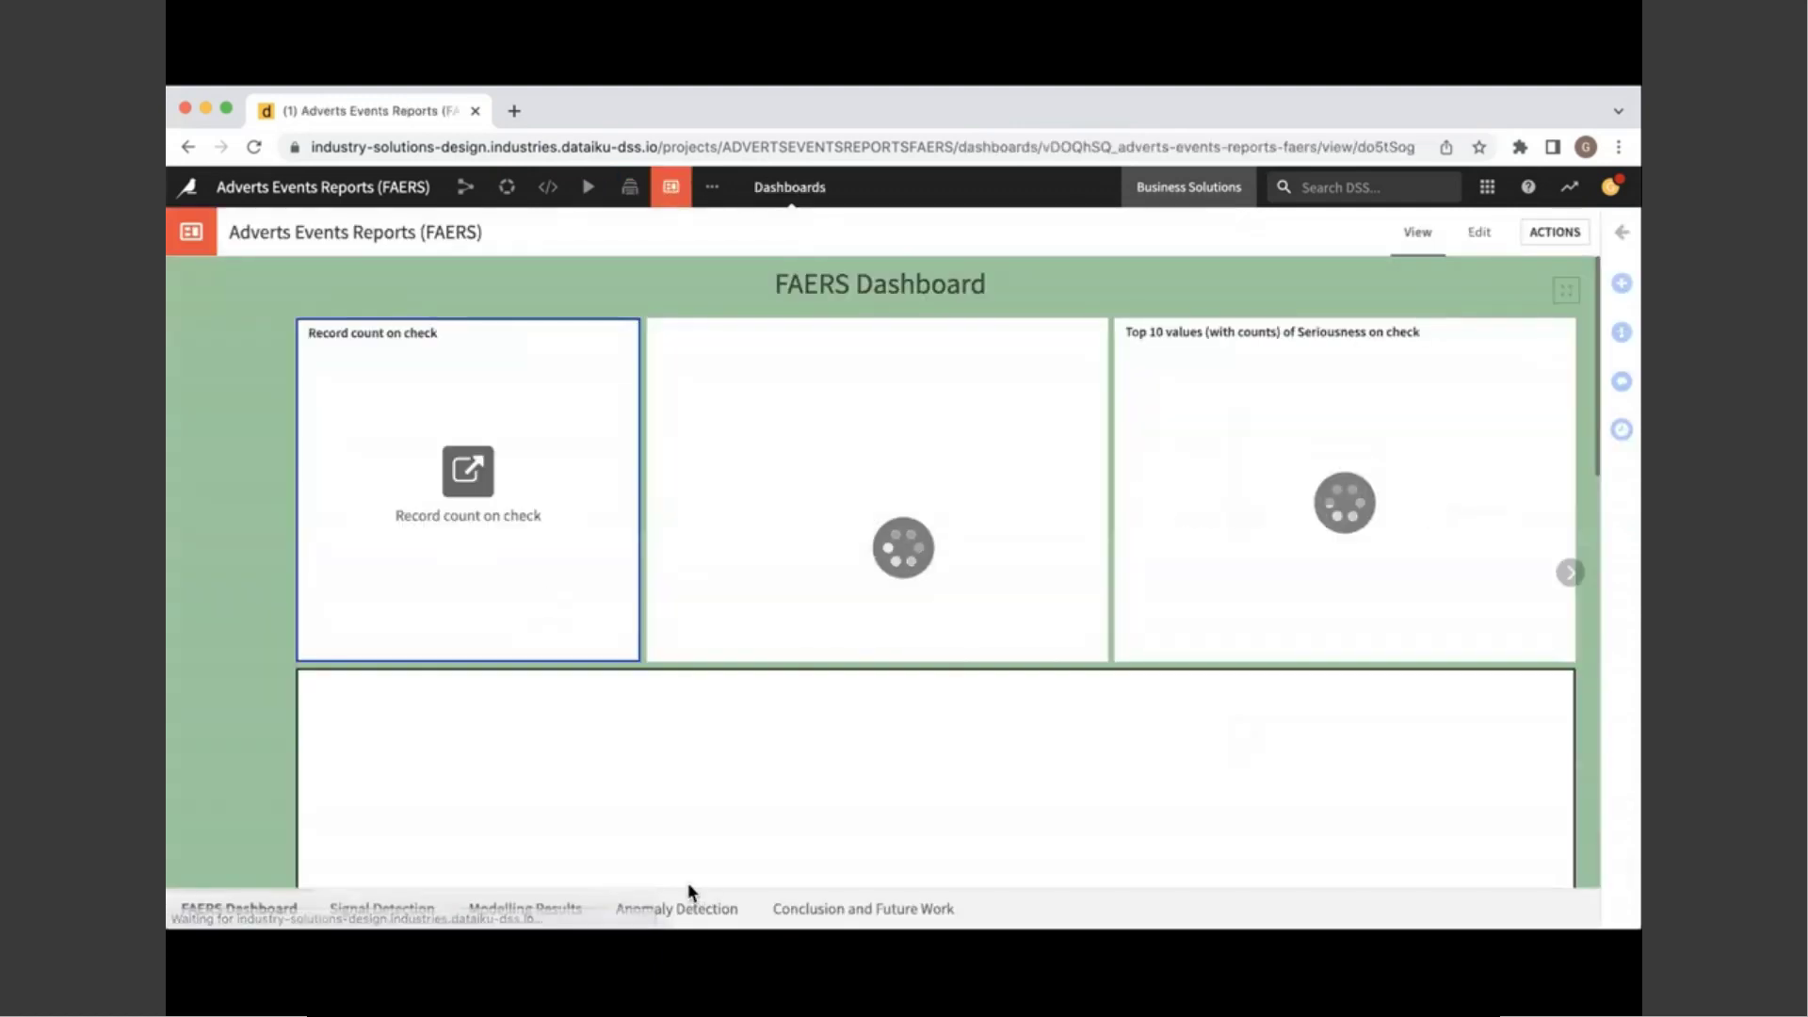
{"action": "left_click", "coordinate": [678, 908]}
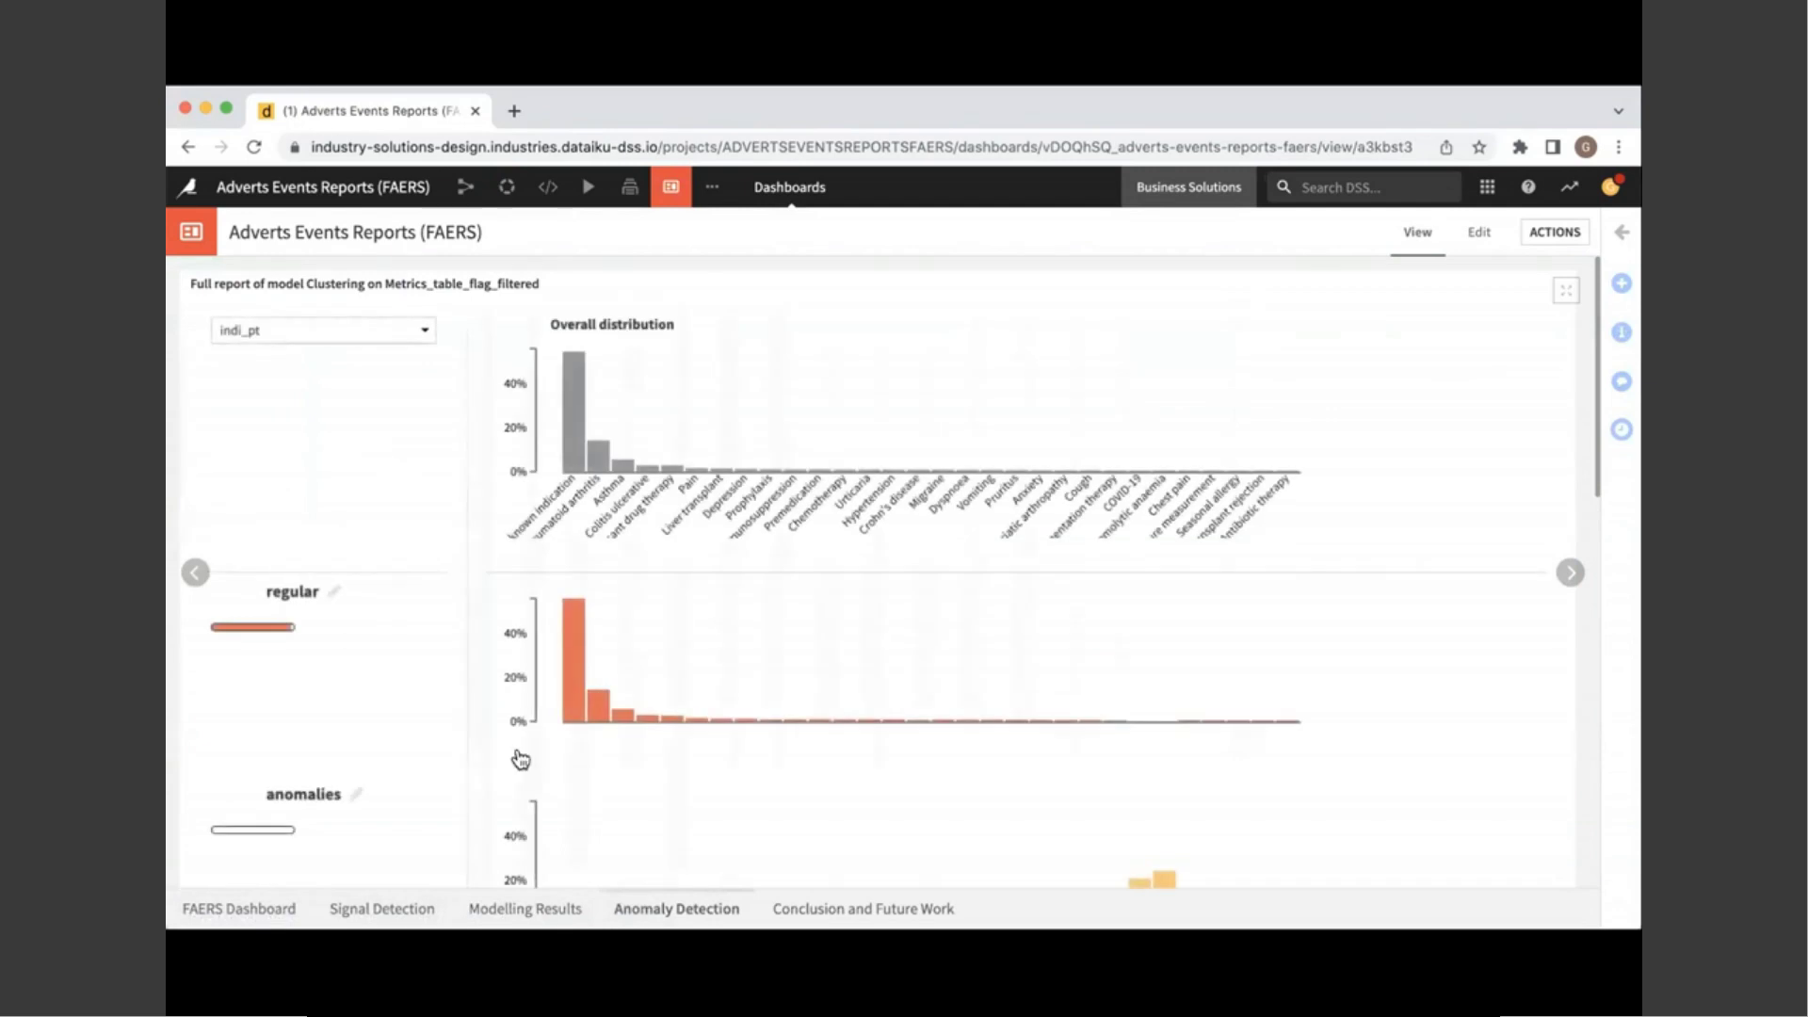
{"action": "left_click", "coordinate": [503, 896]}
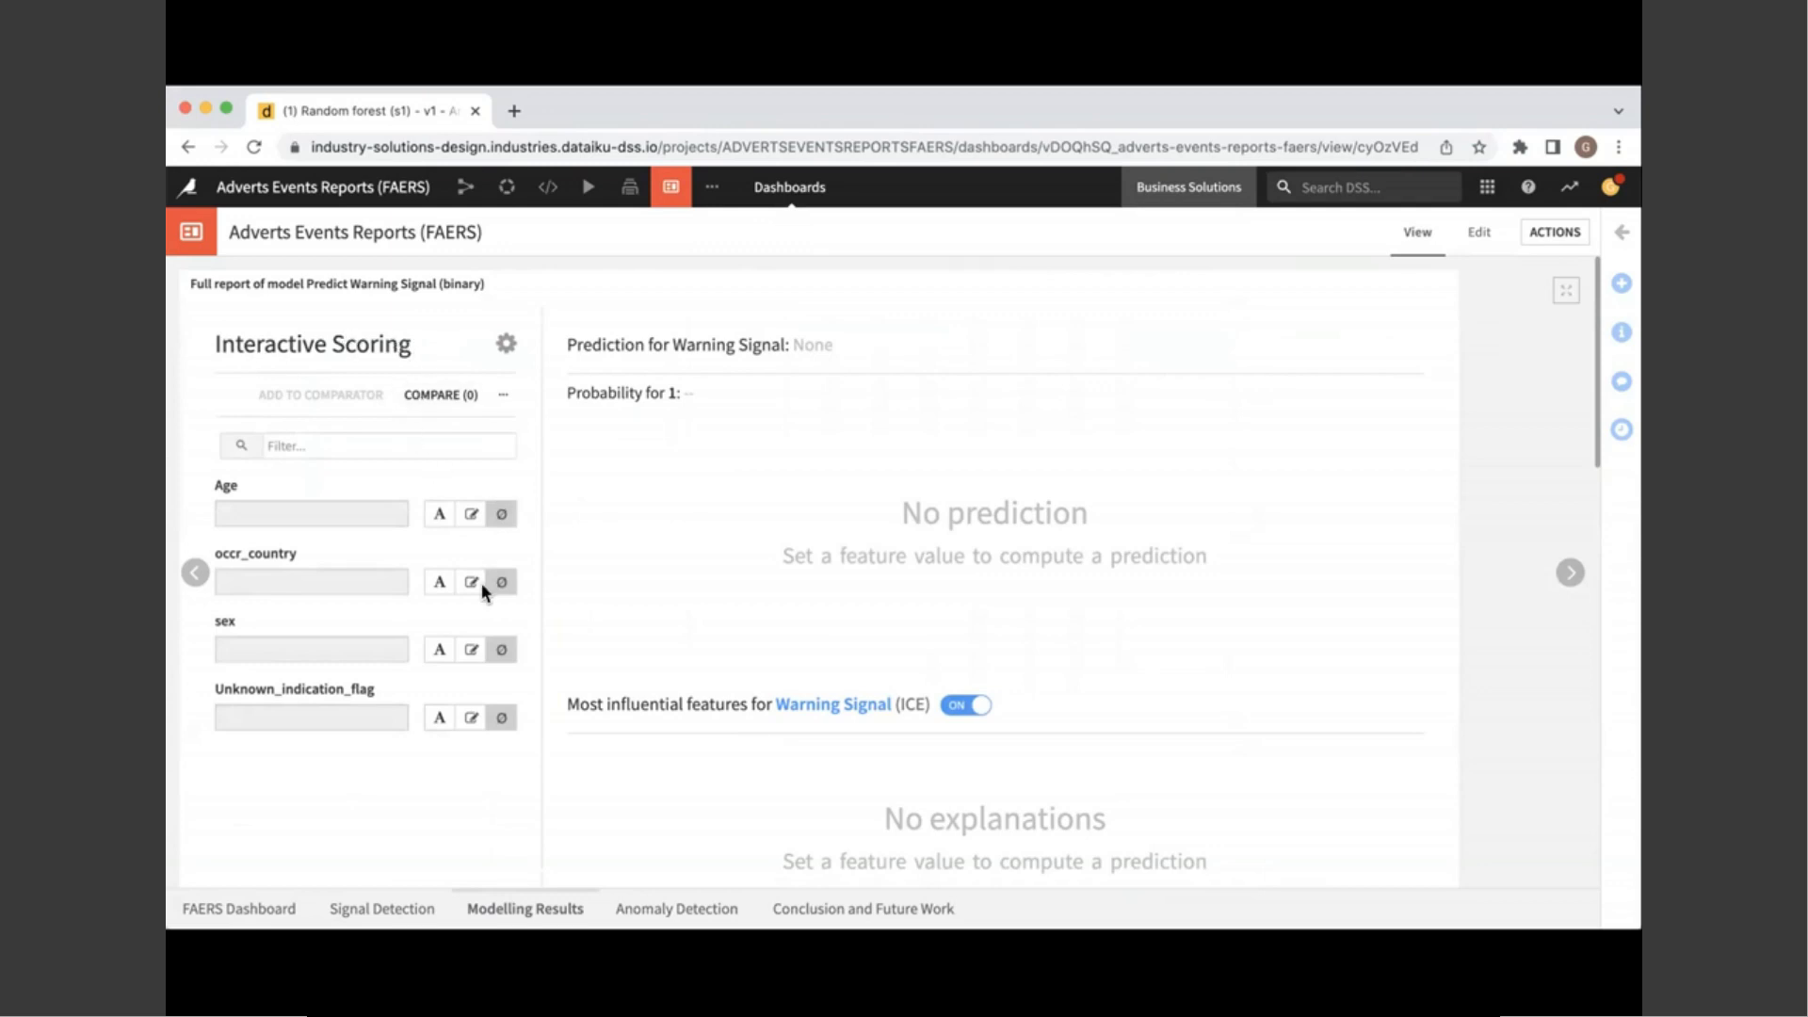
Step: In Interactive Scoring, set sex to M, Age to 80 : 90 and occr_country to CA
{"action": "left_click", "coordinate": [439, 649]}
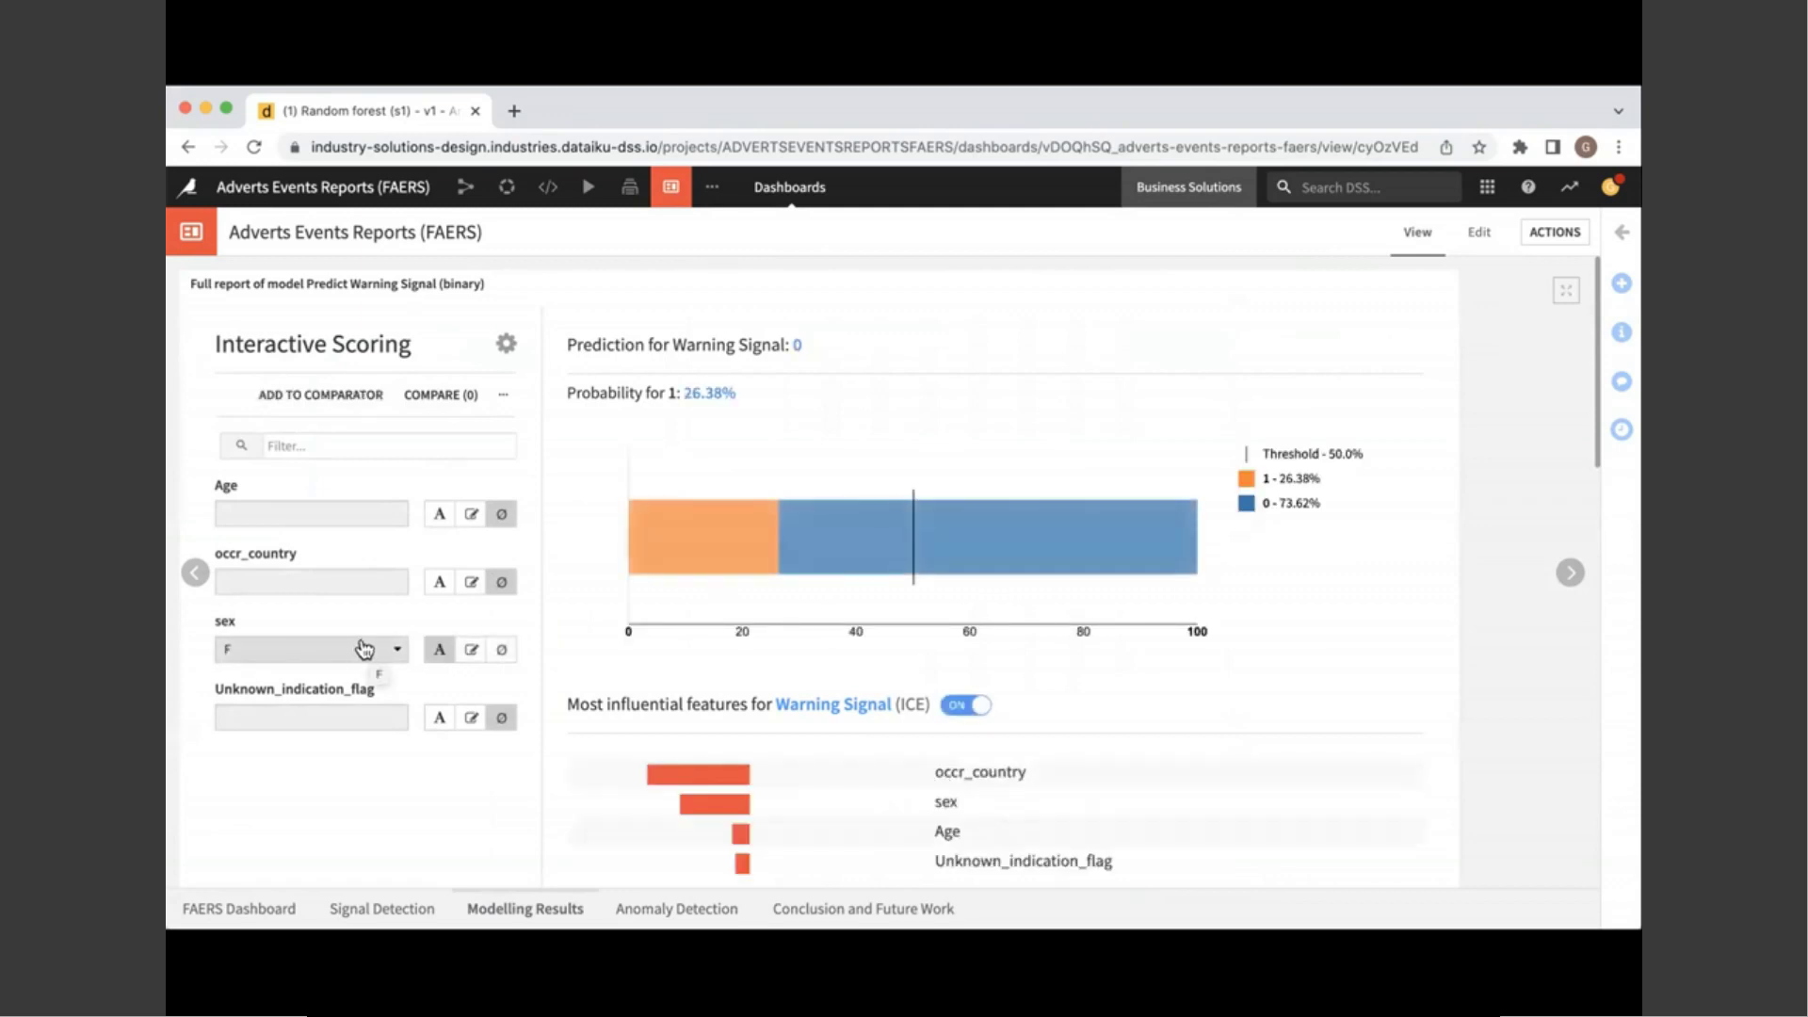
{"action": "left_click", "coordinate": [363, 649]}
{"action": "left_click", "coordinate": [350, 737]}
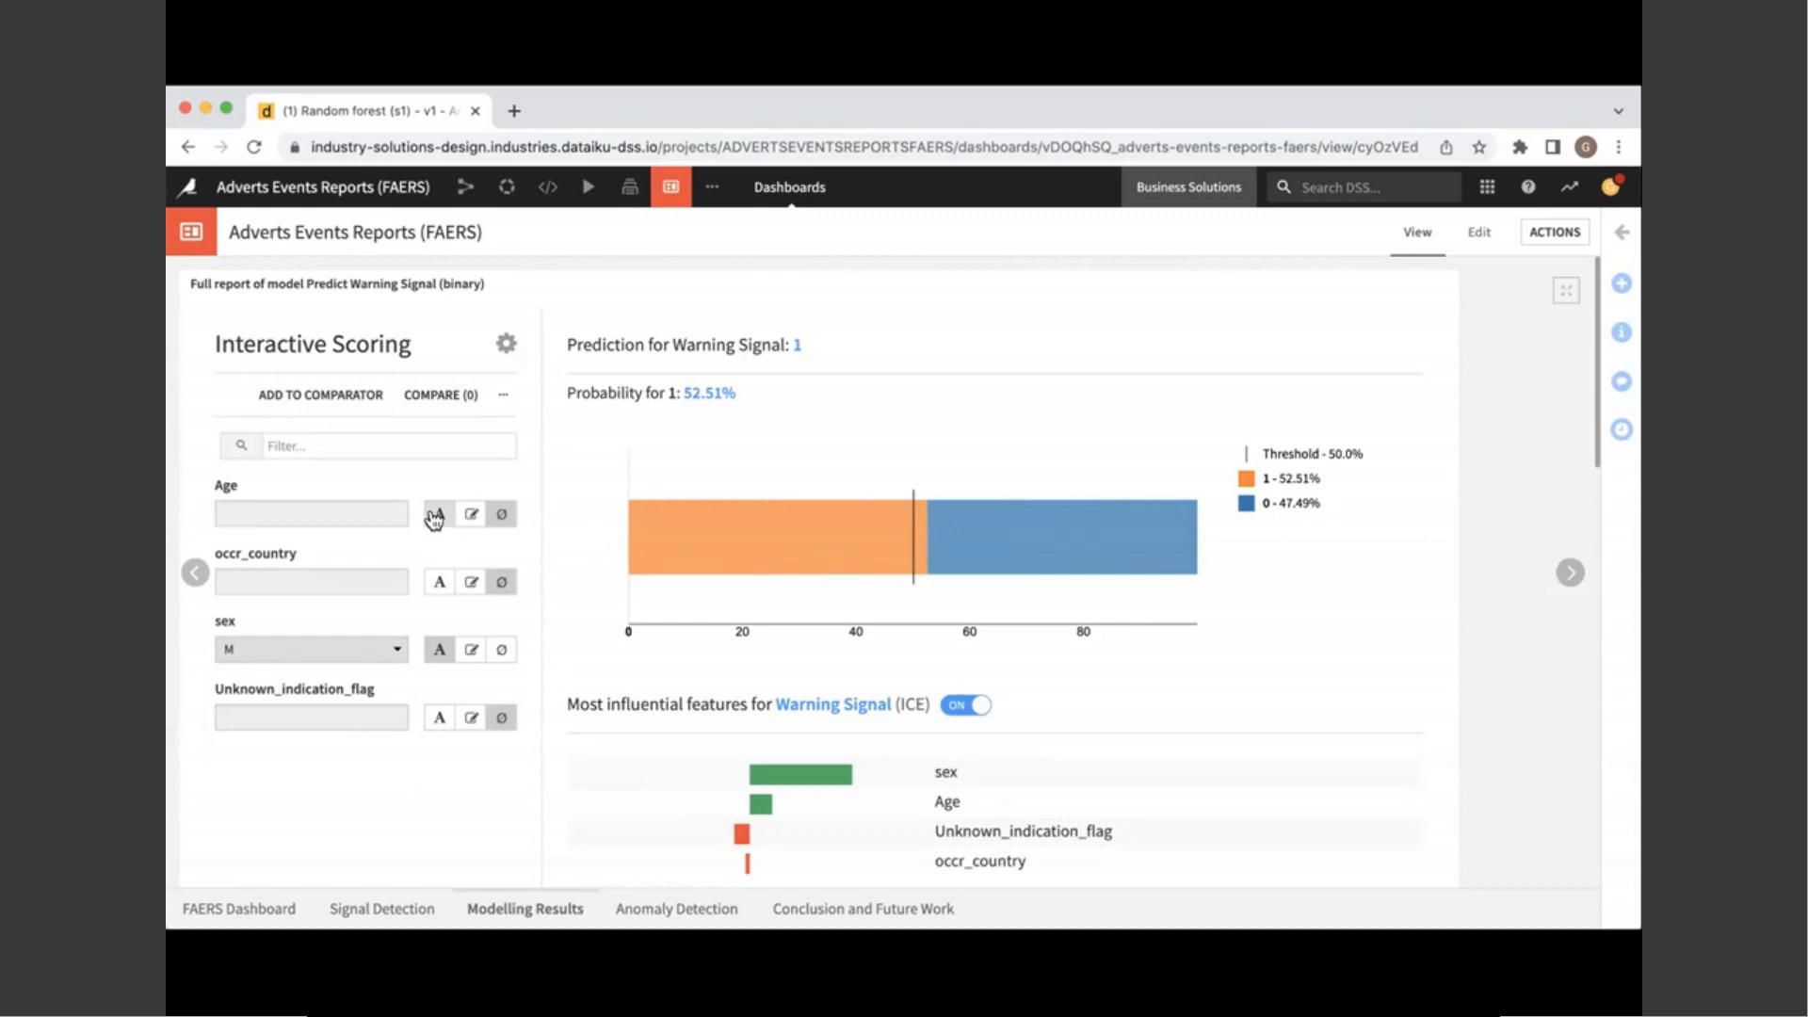
{"action": "left_click", "coordinate": [434, 516]}
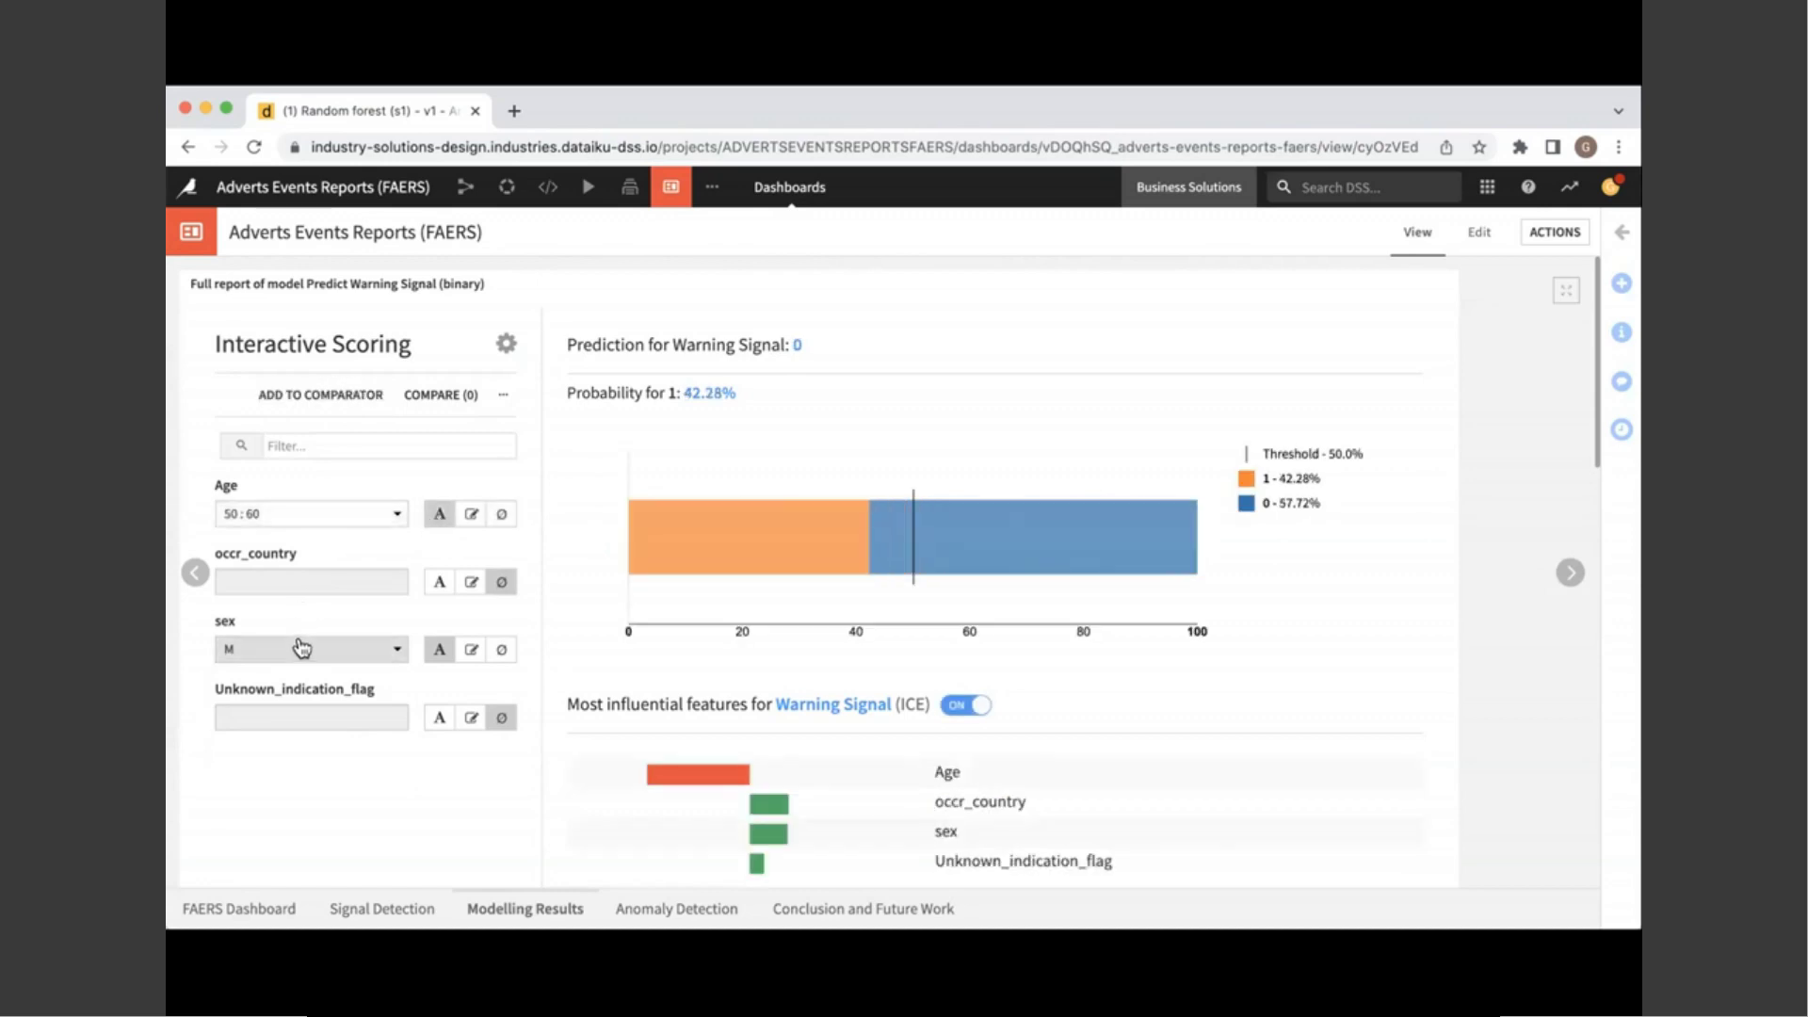
{"action": "left_click", "coordinate": [283, 514]}
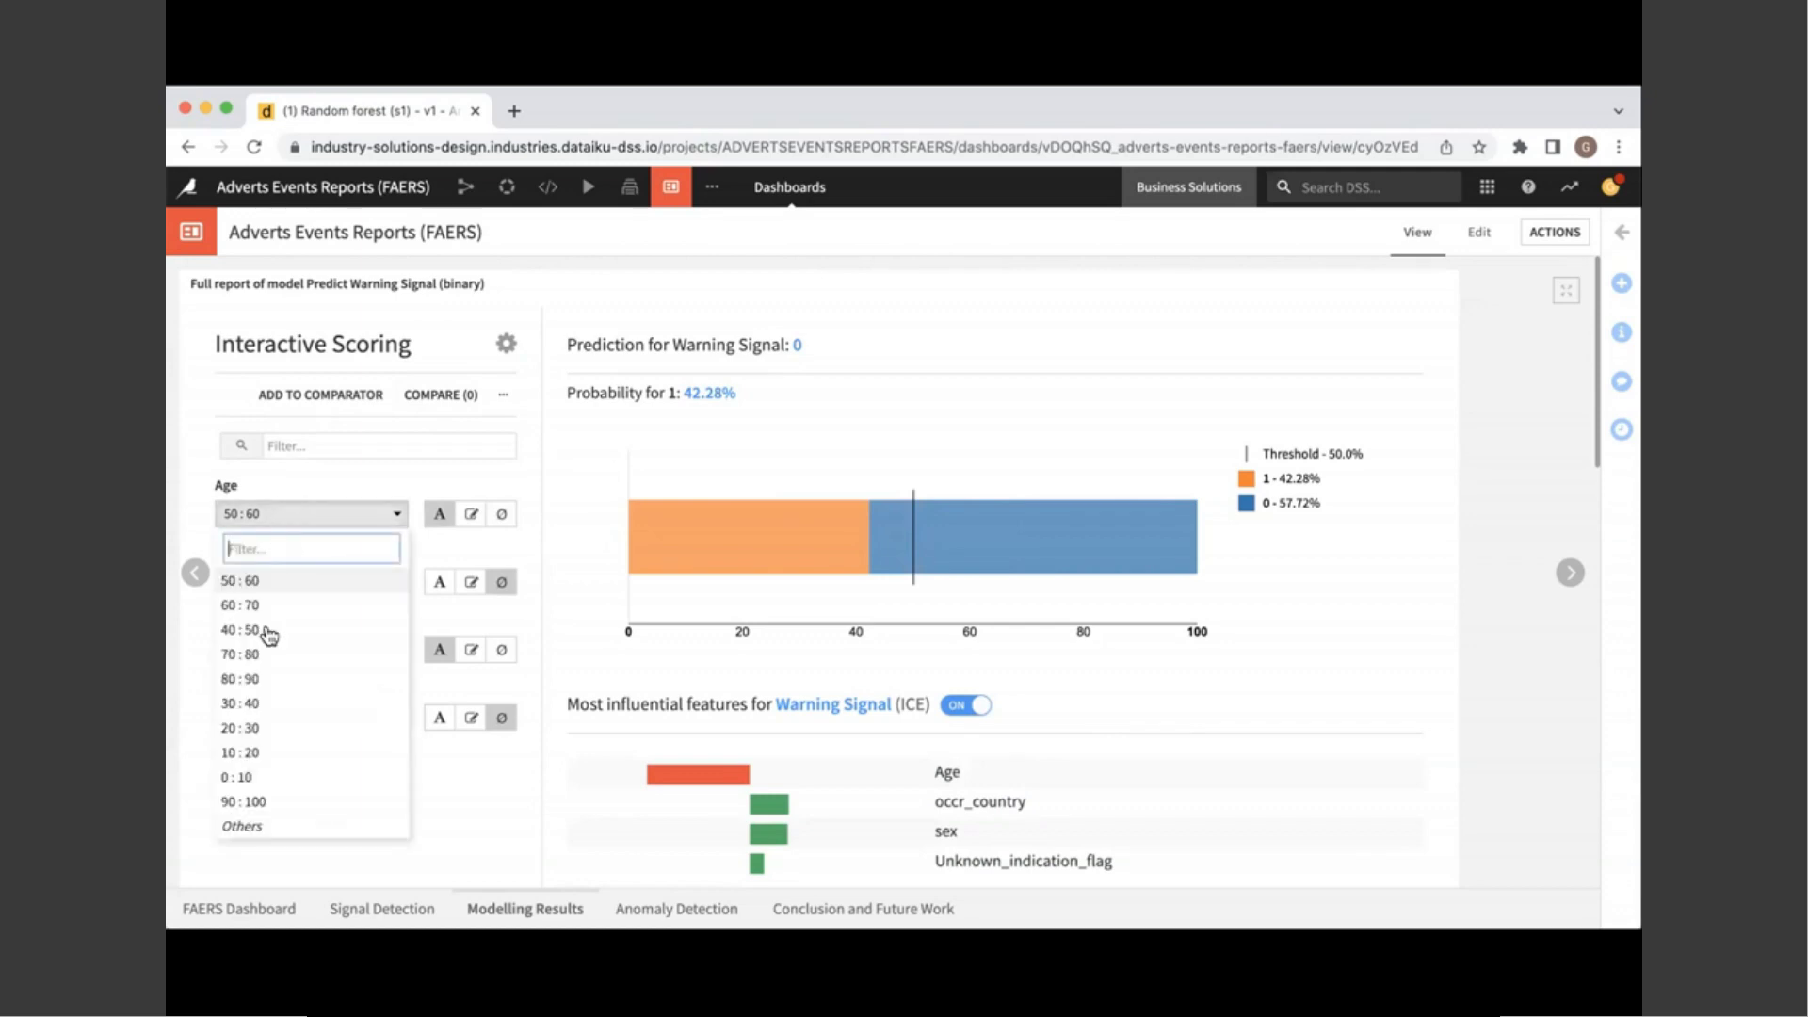
{"action": "left_click", "coordinate": [283, 679]}
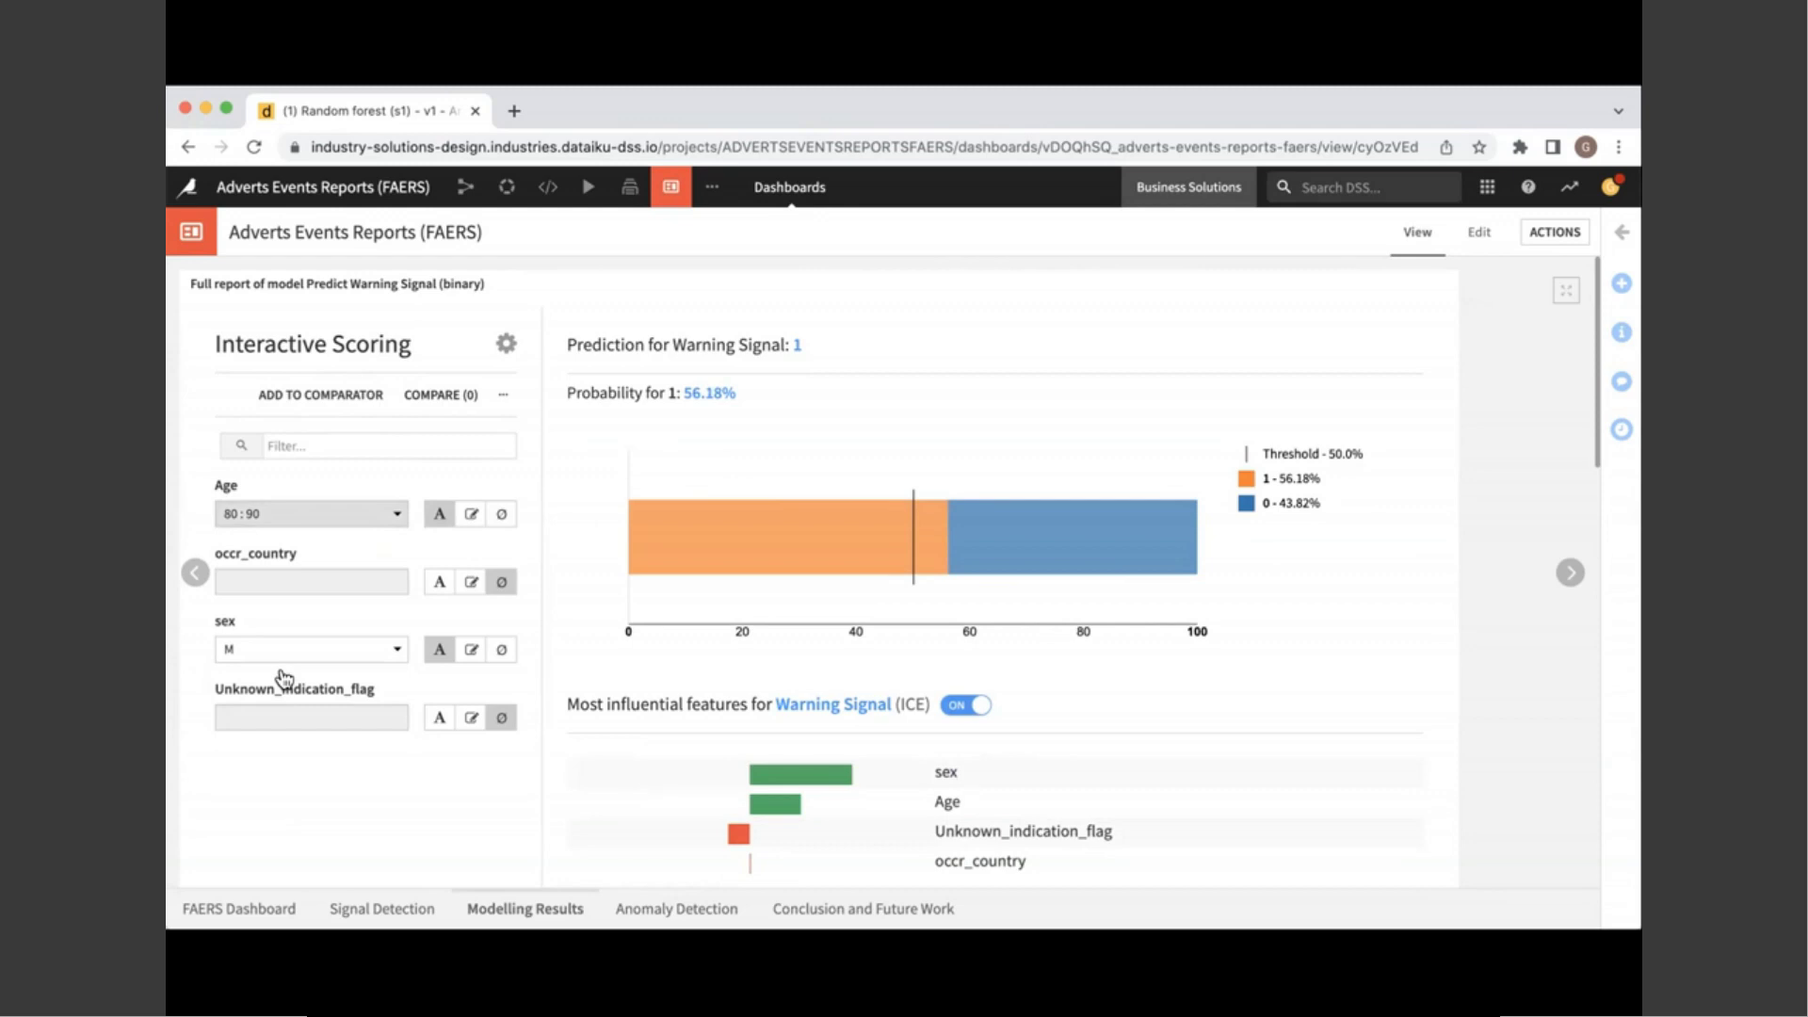
{"action": "left_click", "coordinate": [439, 581]}
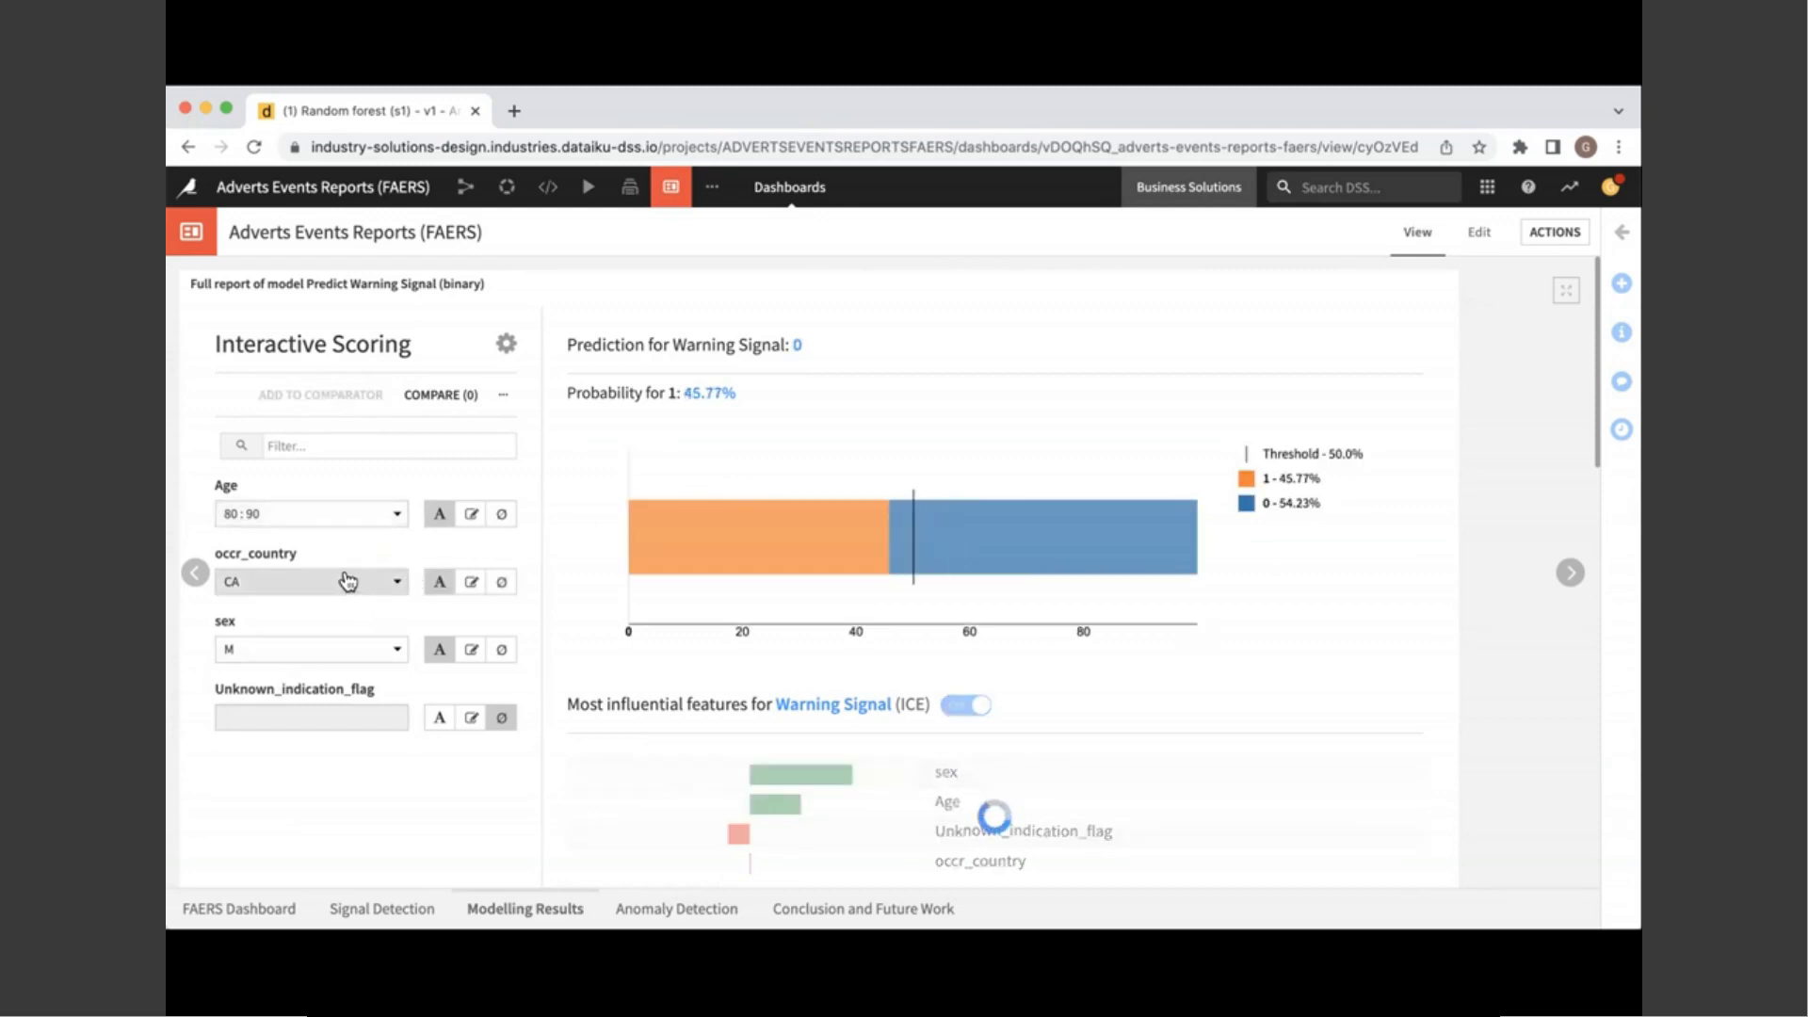
{"action": "scroll", "coordinate": [349, 582], "scroll_direction": "down", "scroll_amount": 7}
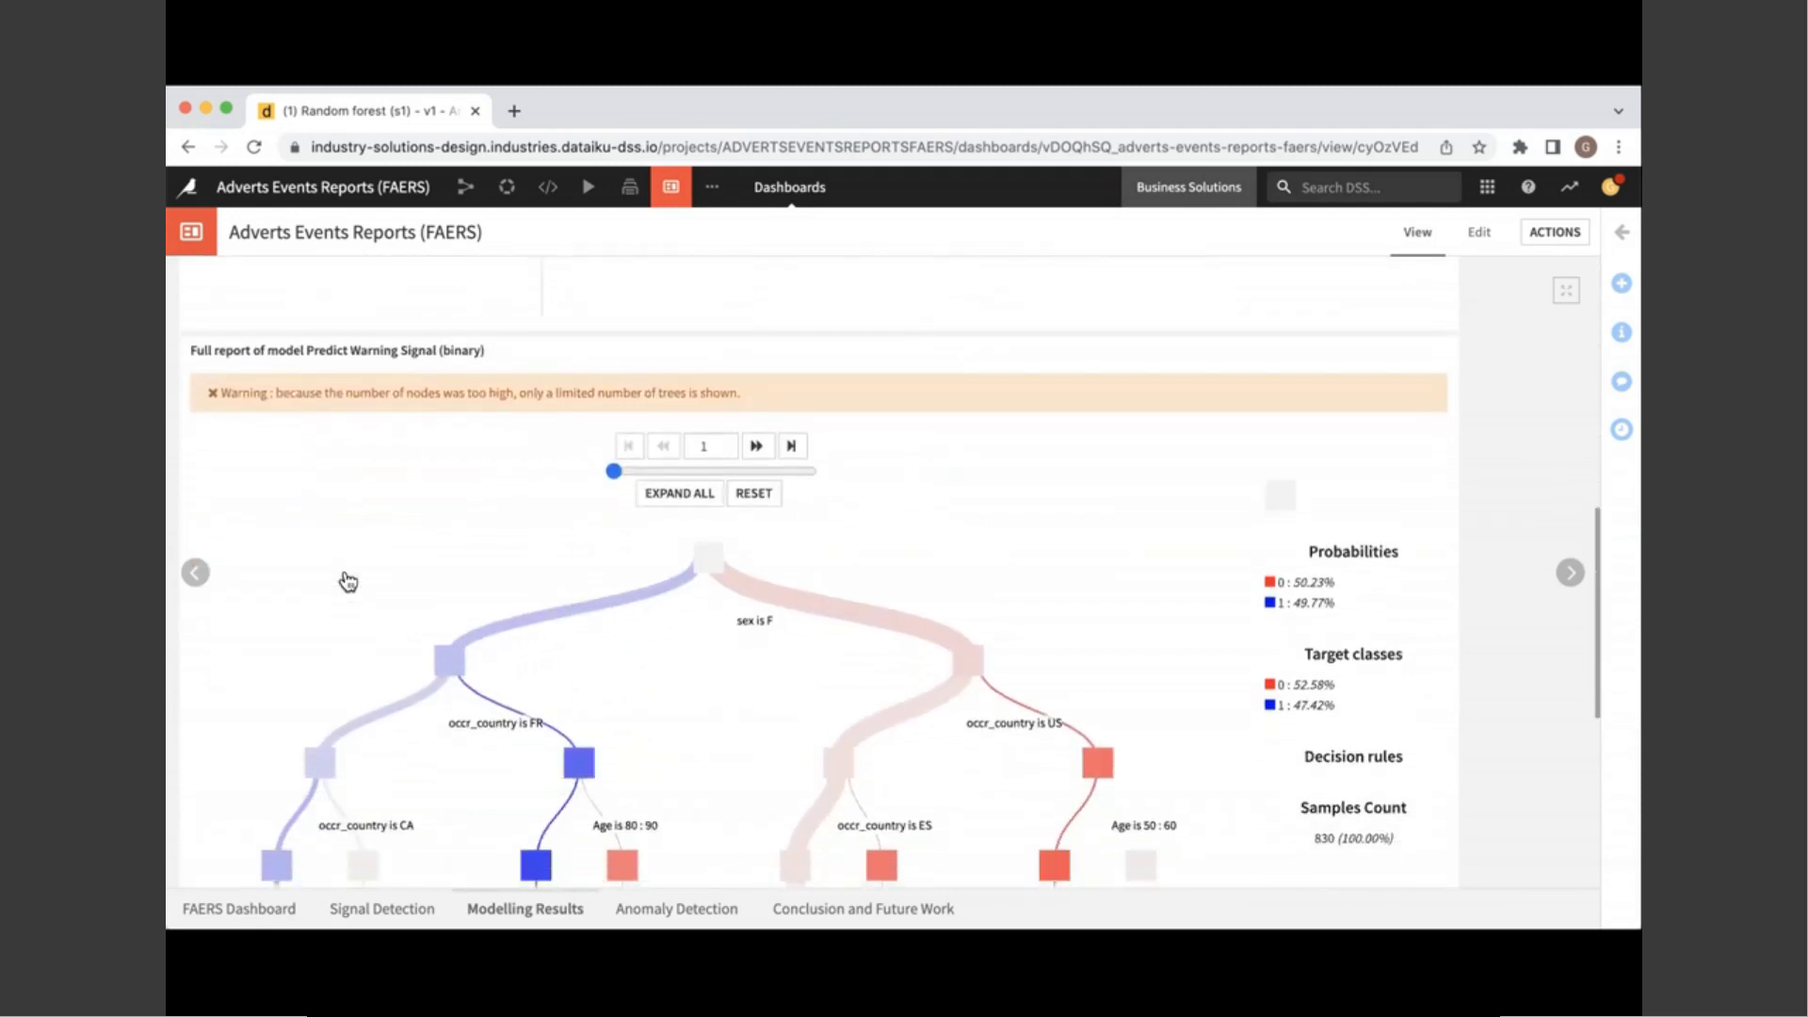
Step: Review the Warning Signal decision tree, then bring up the Anomaly Detection dashboard page
{"action": "scroll", "coordinate": [348, 581], "scroll_direction": "down", "scroll_amount": 1}
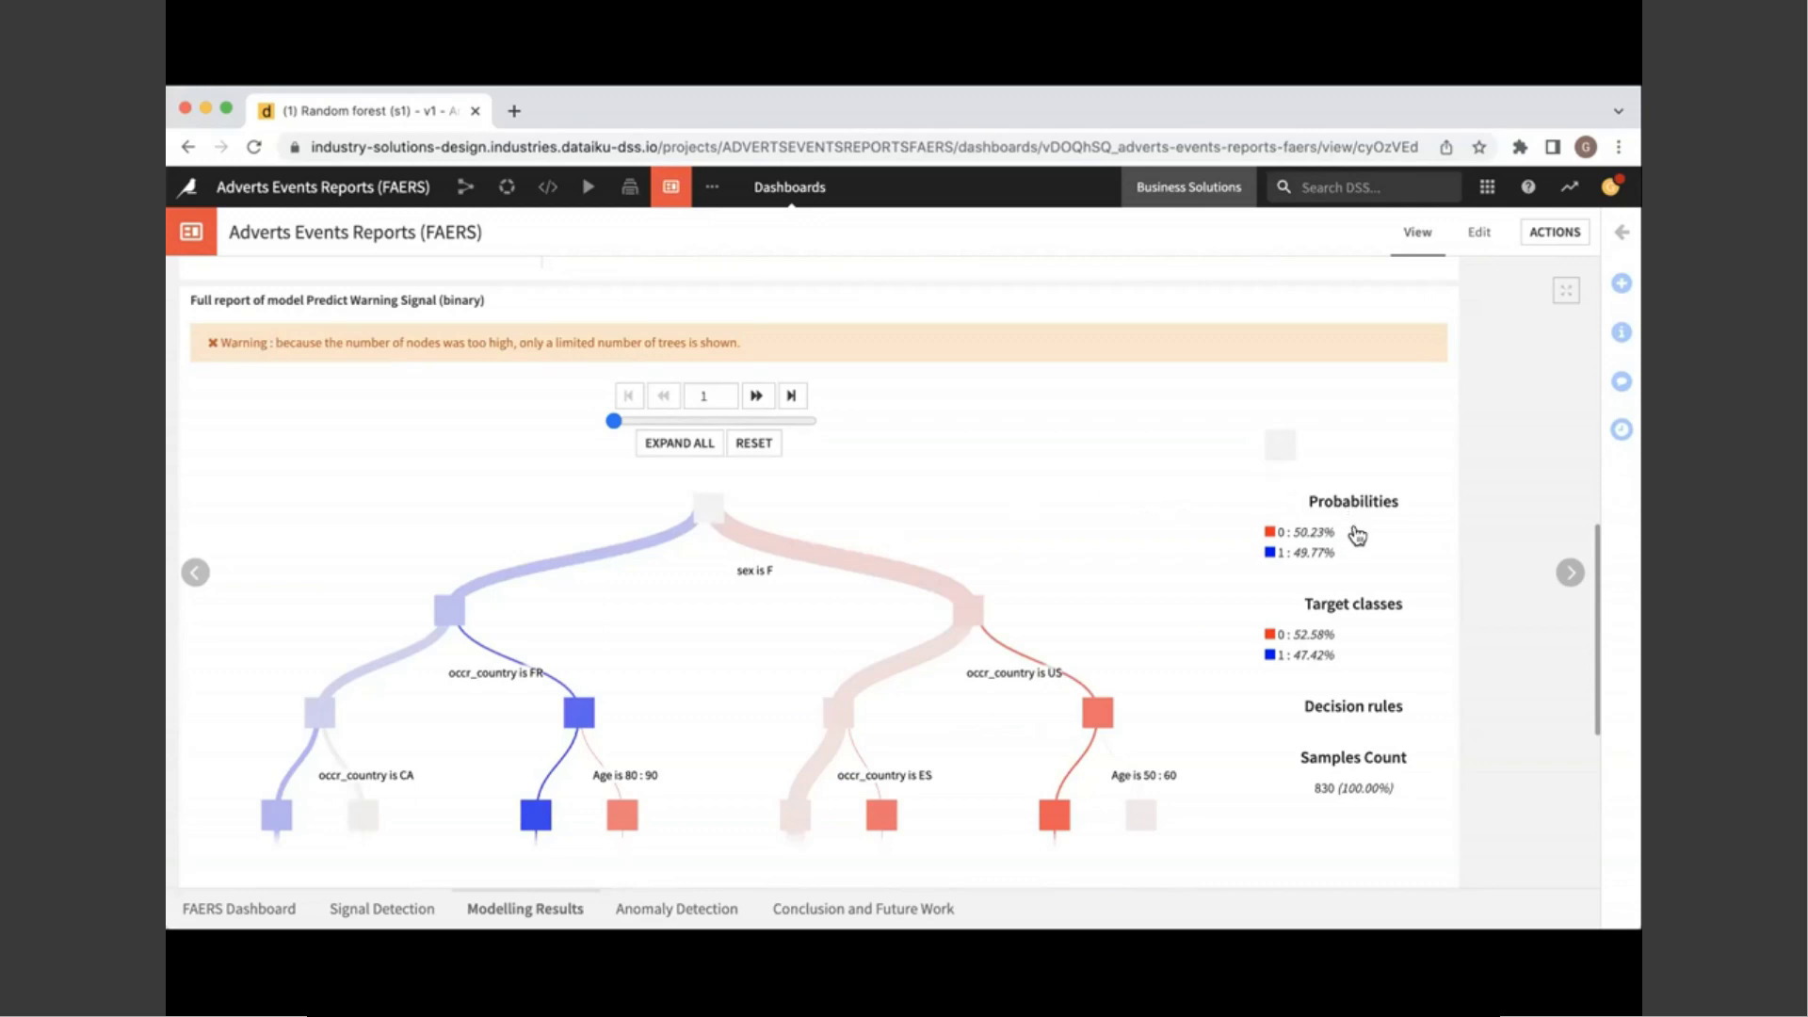
{"action": "scroll", "coordinate": [800, 630], "scroll_direction": "down", "scroll_amount": 1}
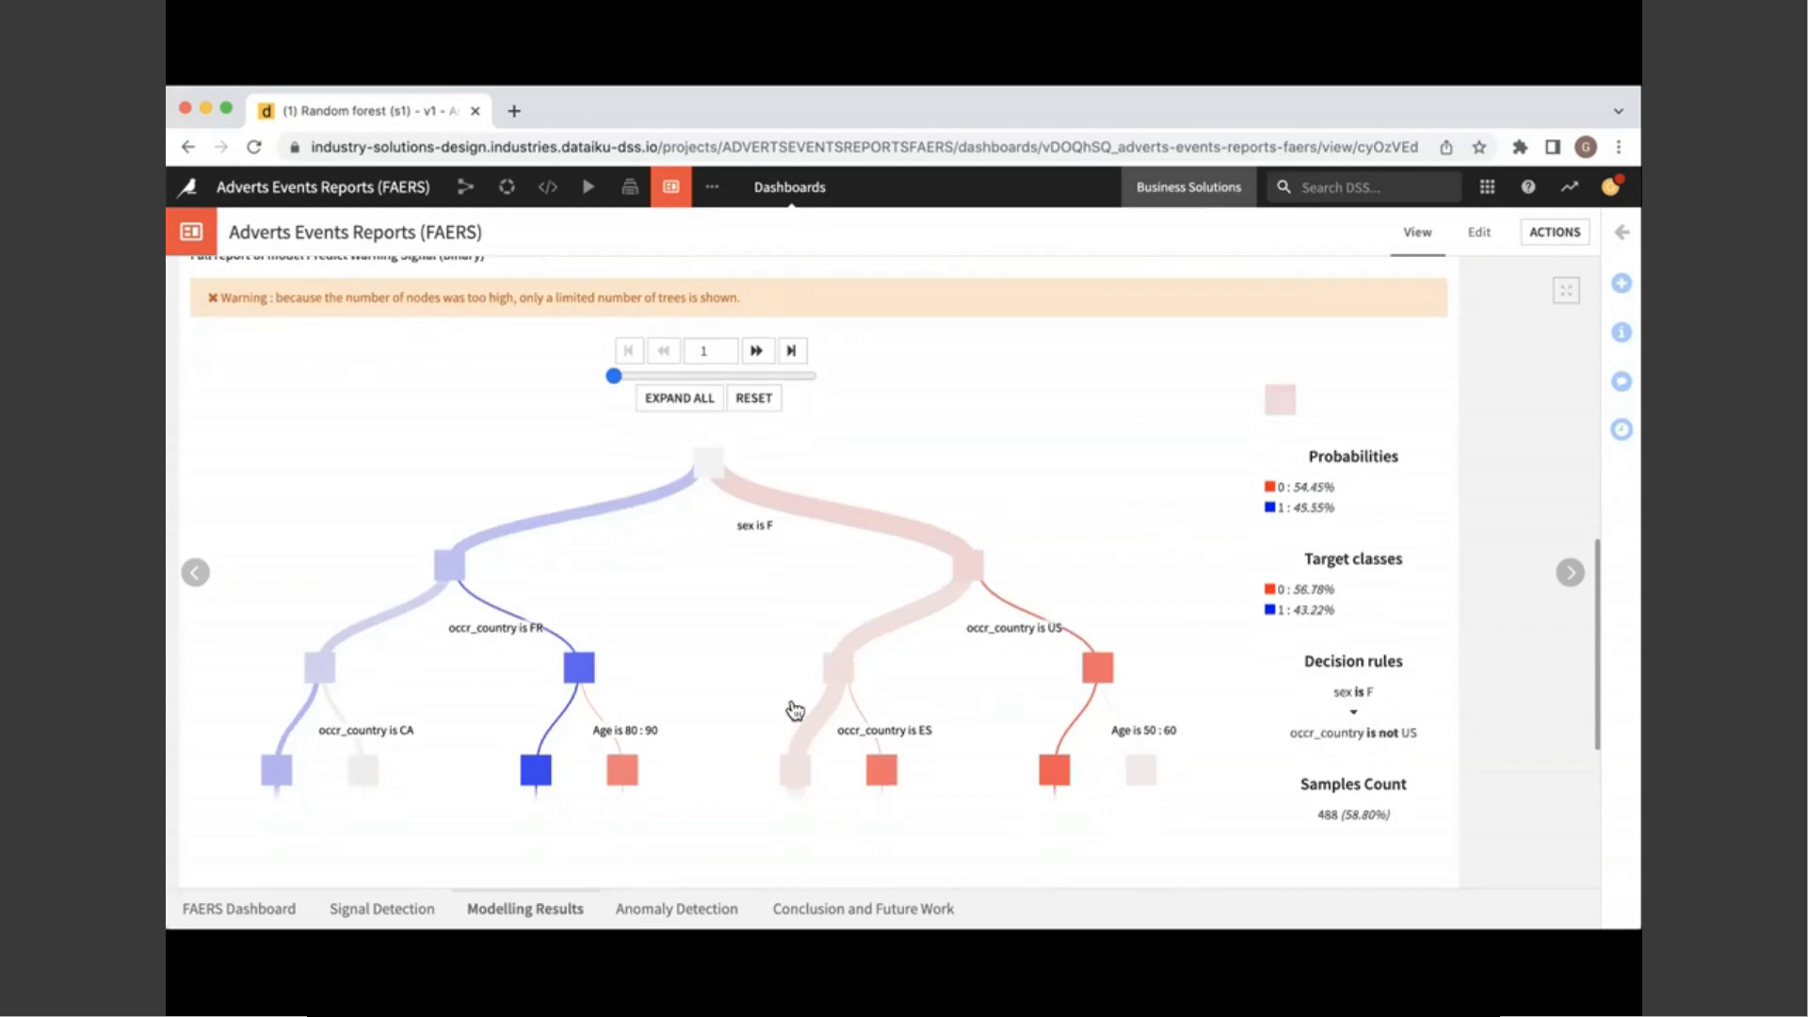
{"action": "scroll", "coordinate": [796, 711], "scroll_direction": "down", "scroll_amount": 1}
{"action": "mouse_move", "coordinate": [795, 731]}
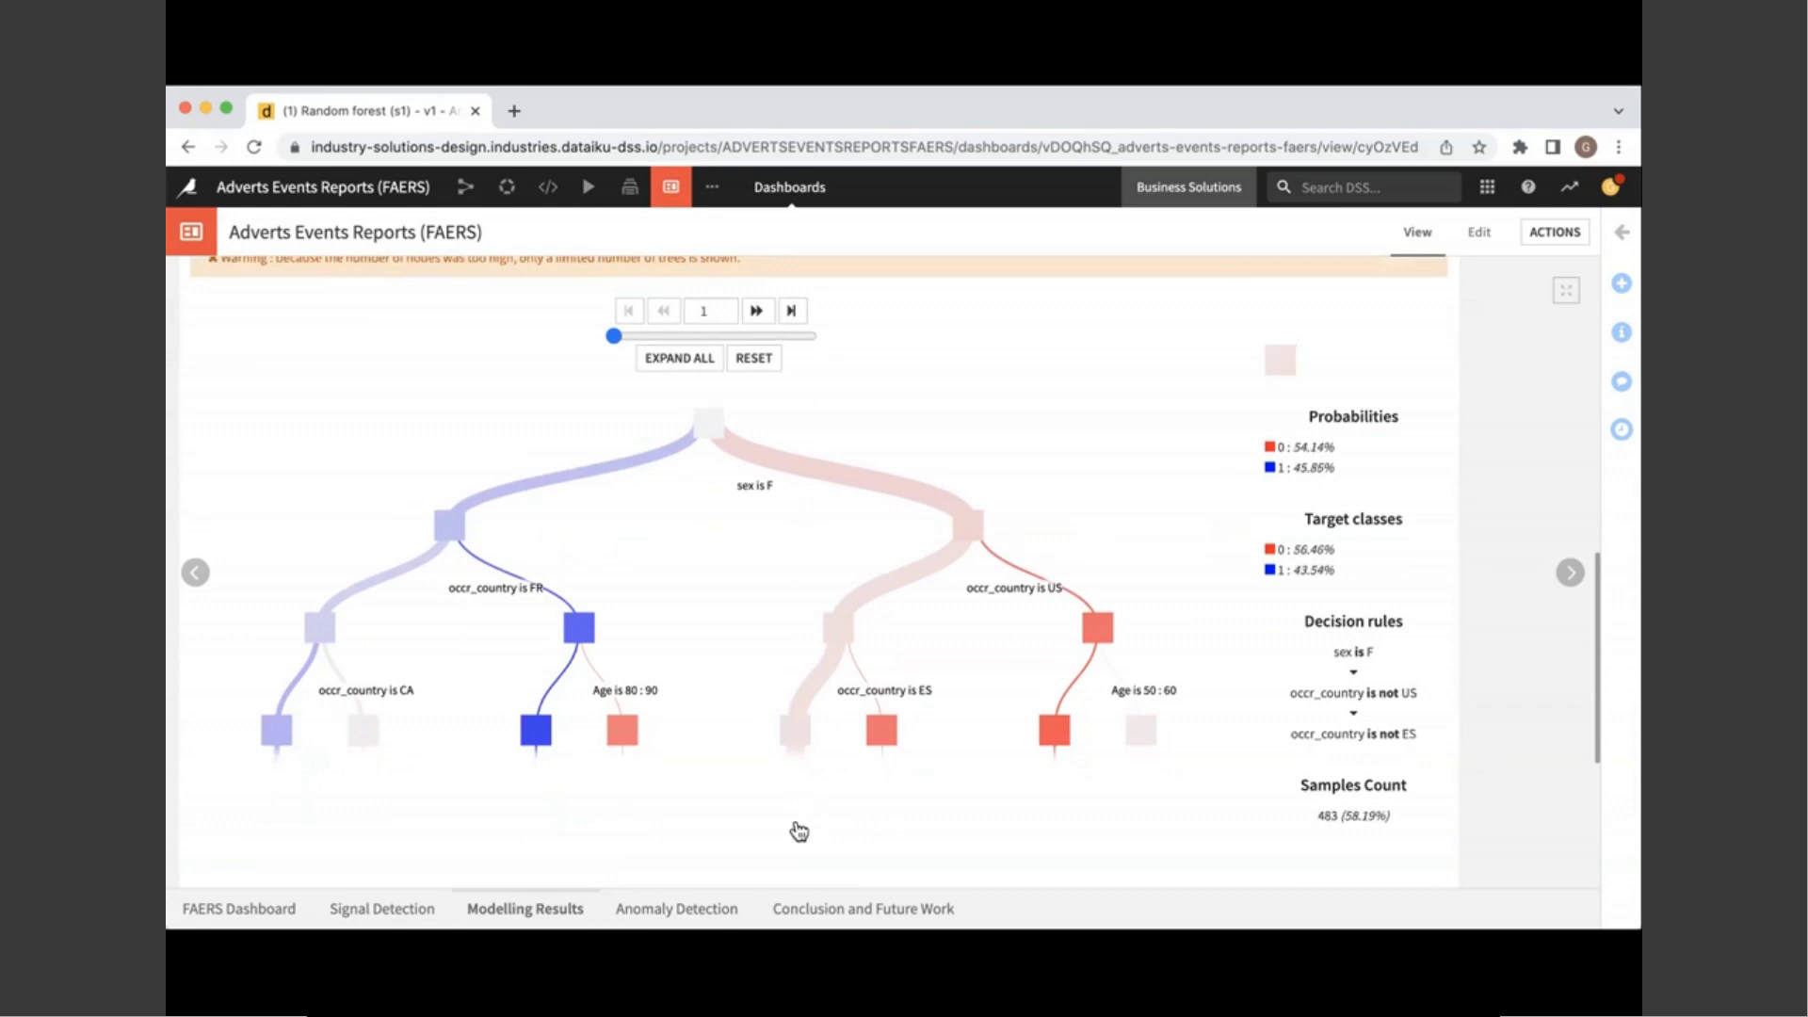
{"action": "left_click", "coordinate": [649, 909]}
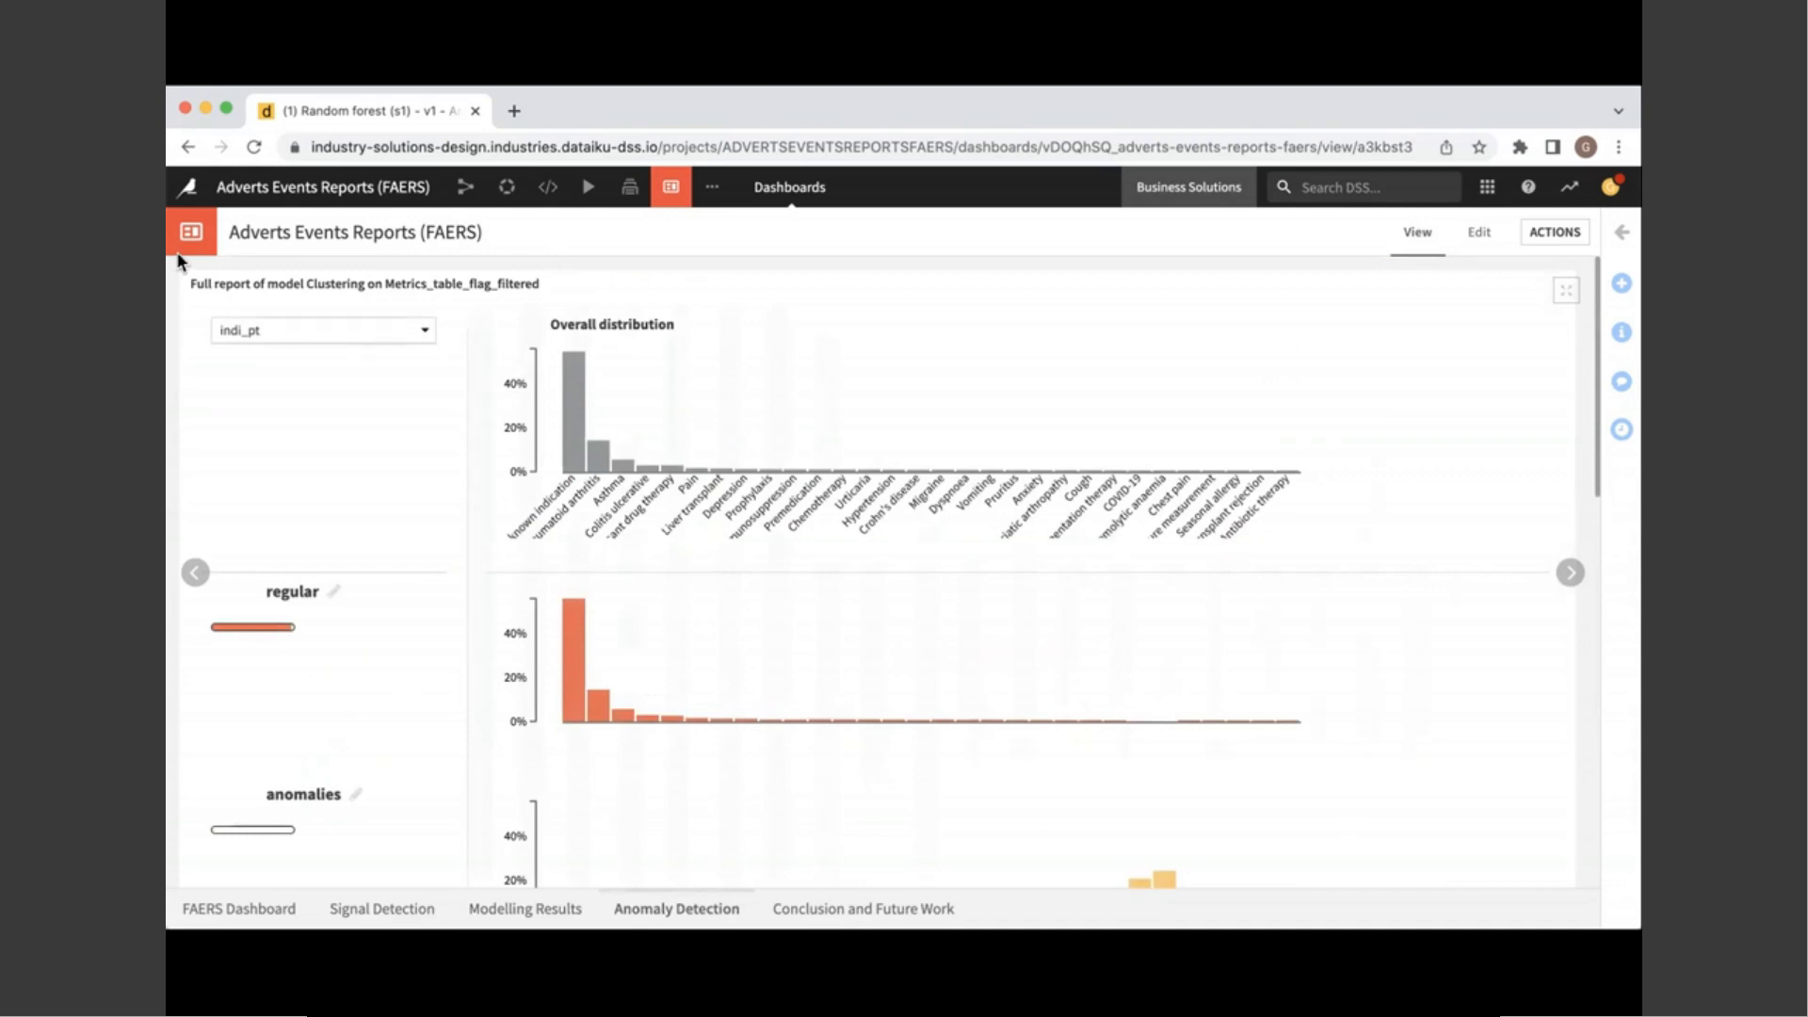
{"action": "left_click", "coordinate": [239, 330]}
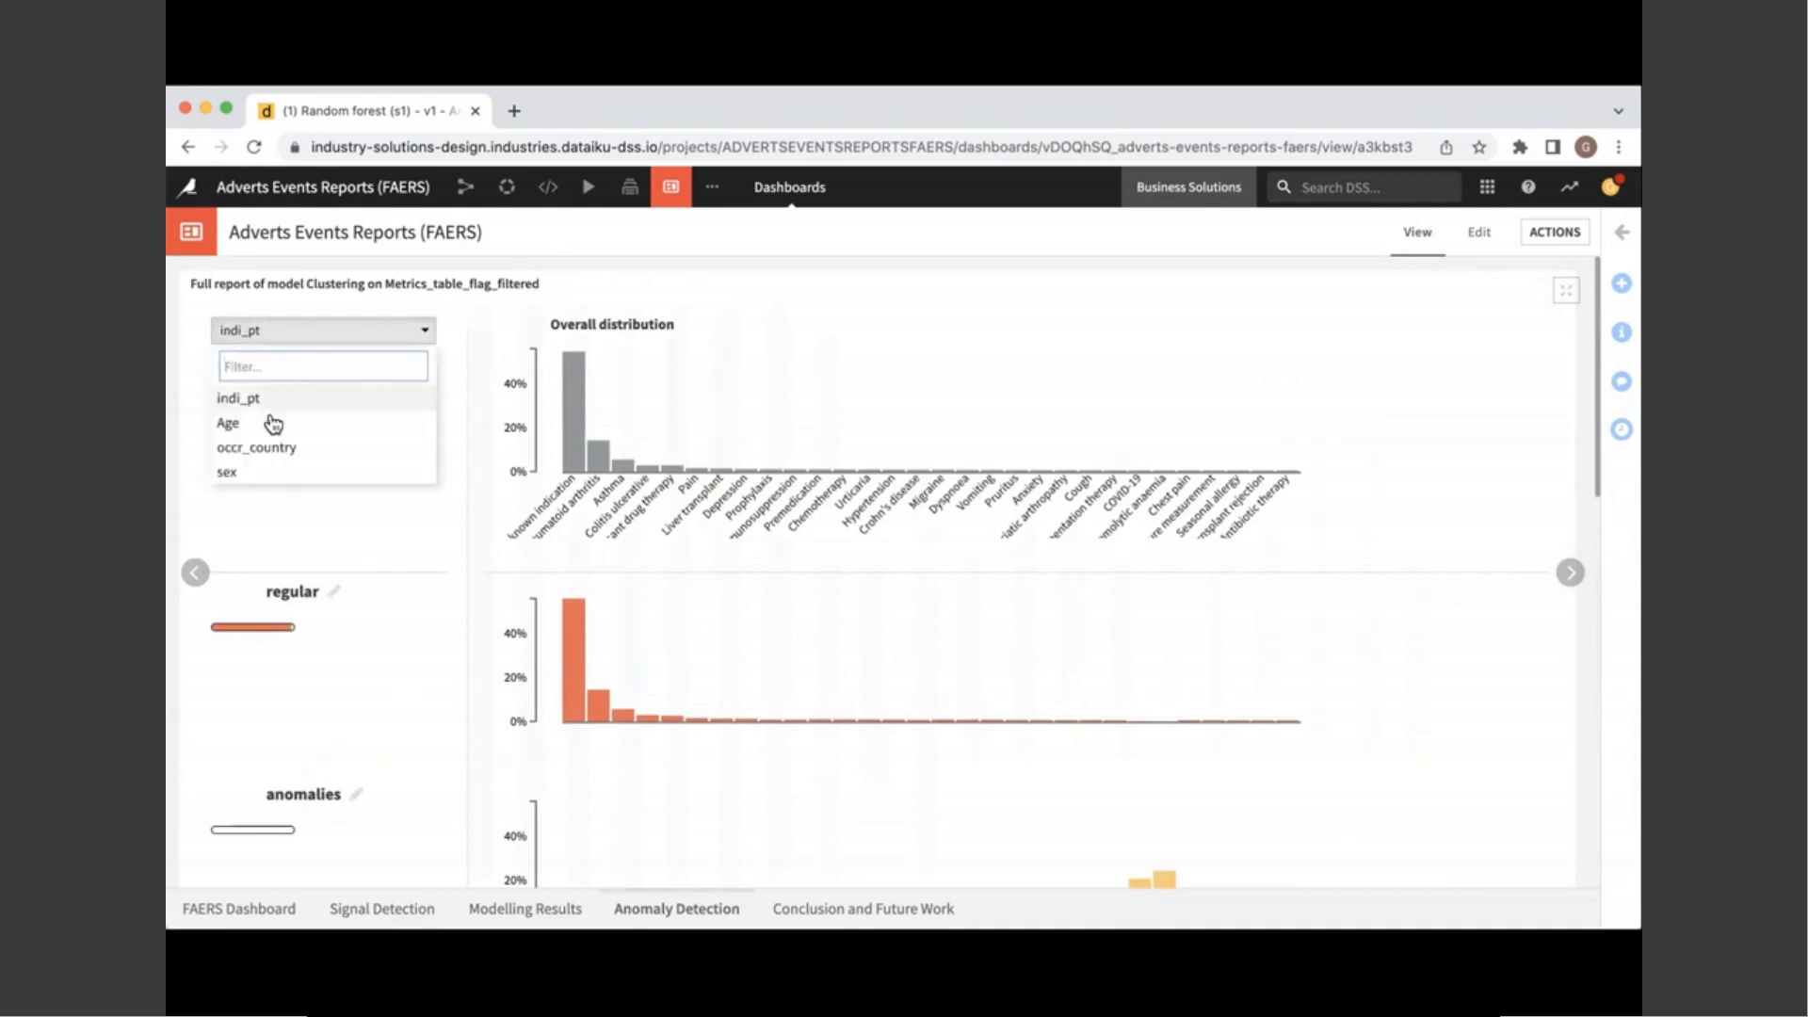
{"action": "left_click", "coordinate": [274, 422]}
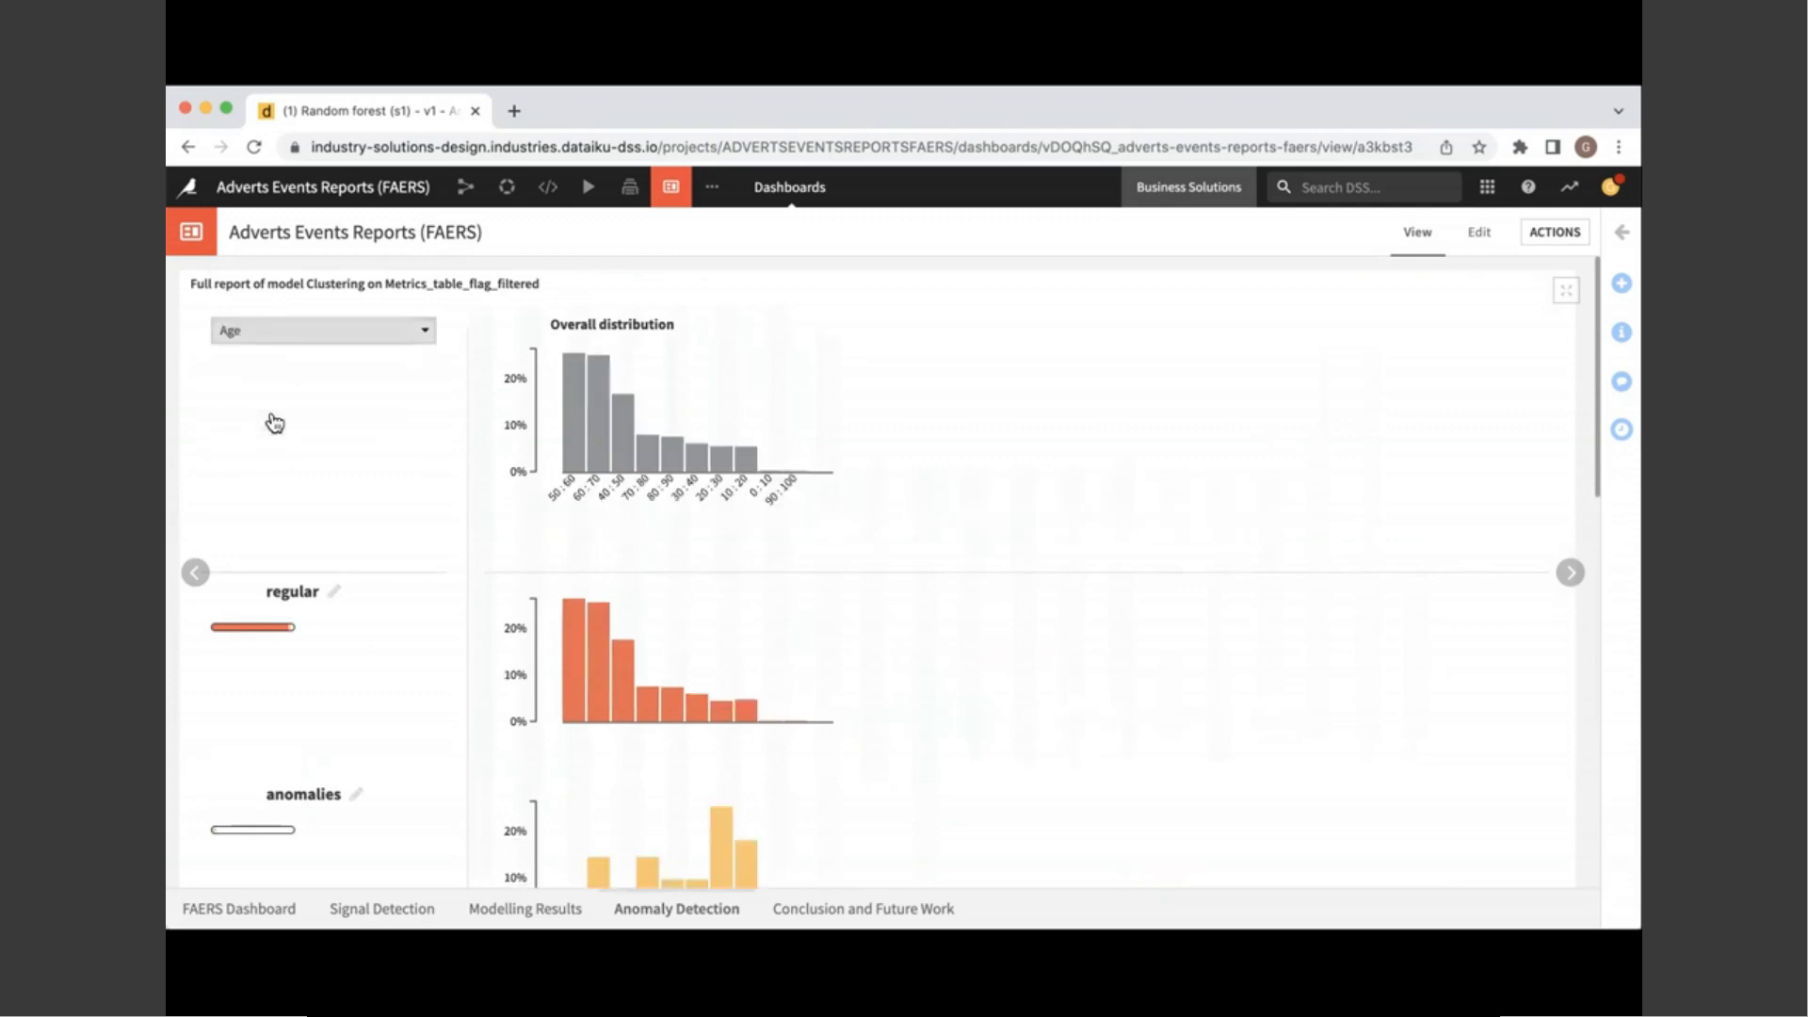
{"action": "scroll", "coordinate": [584, 595], "scroll_direction": "down", "scroll_amount": 2}
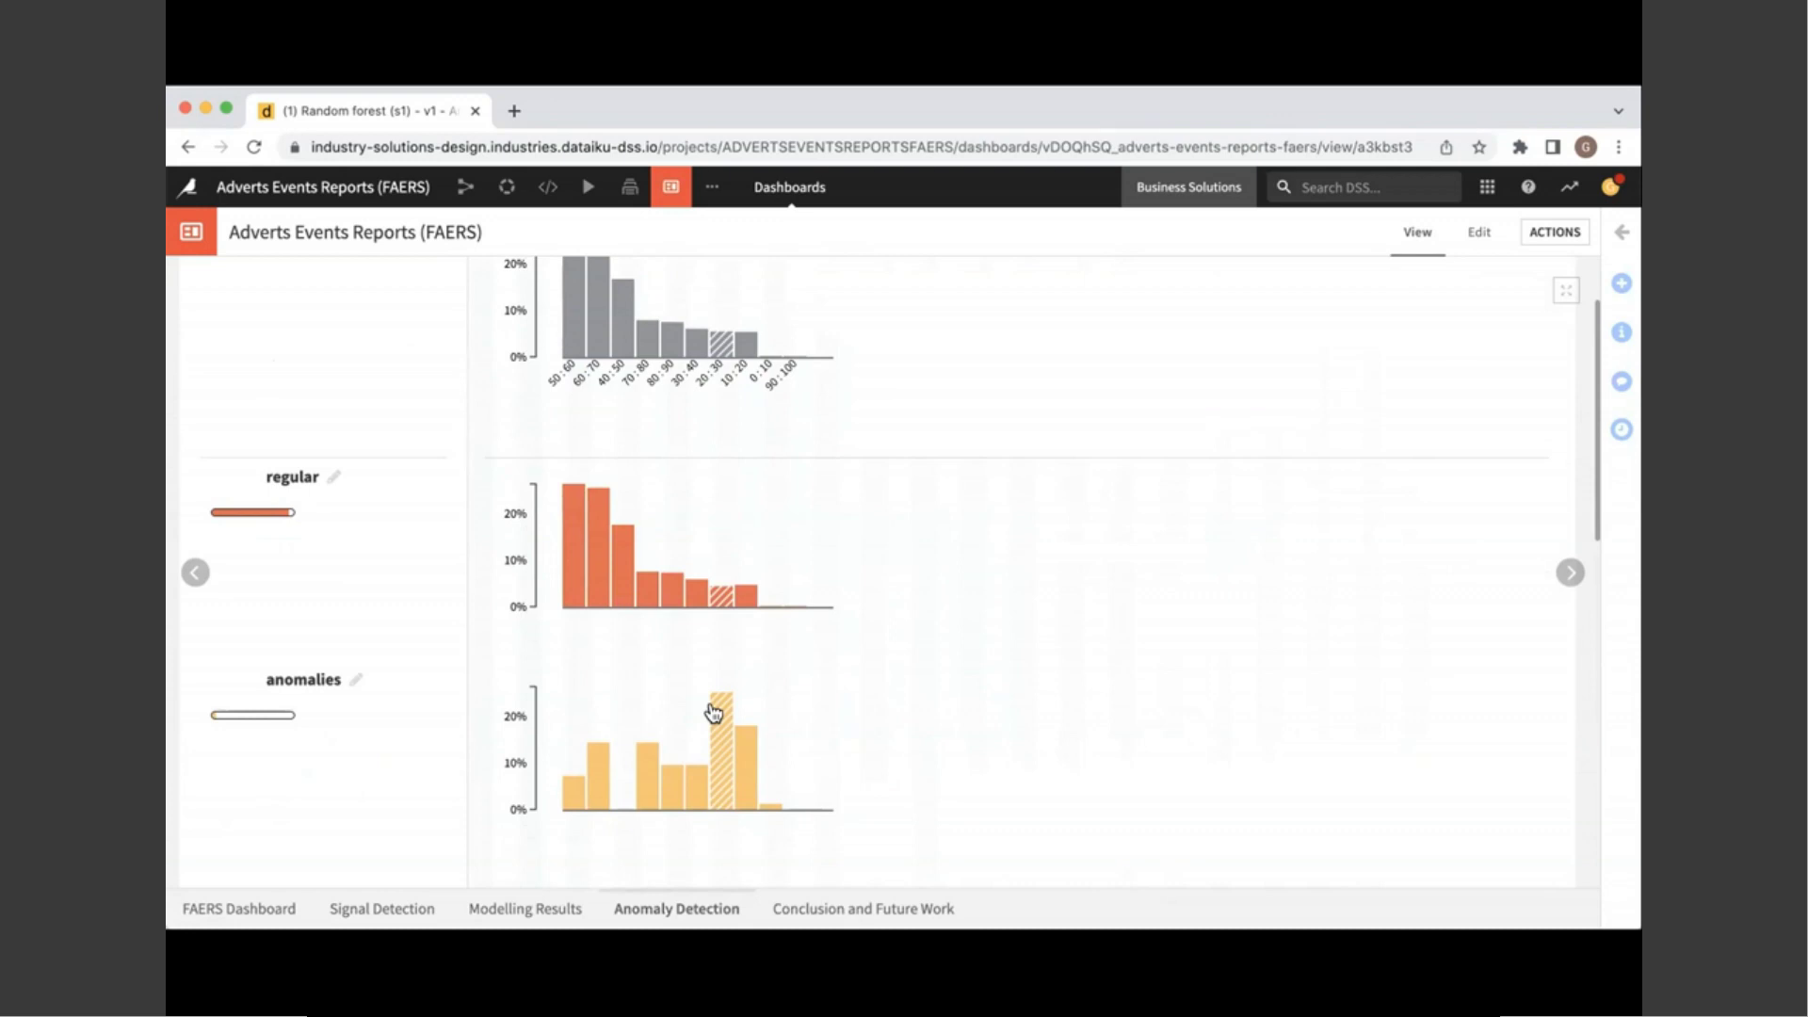
{"action": "scroll", "coordinate": [713, 712], "scroll_direction": "up", "scroll_amount": 2}
{"action": "left_click", "coordinate": [323, 330]}
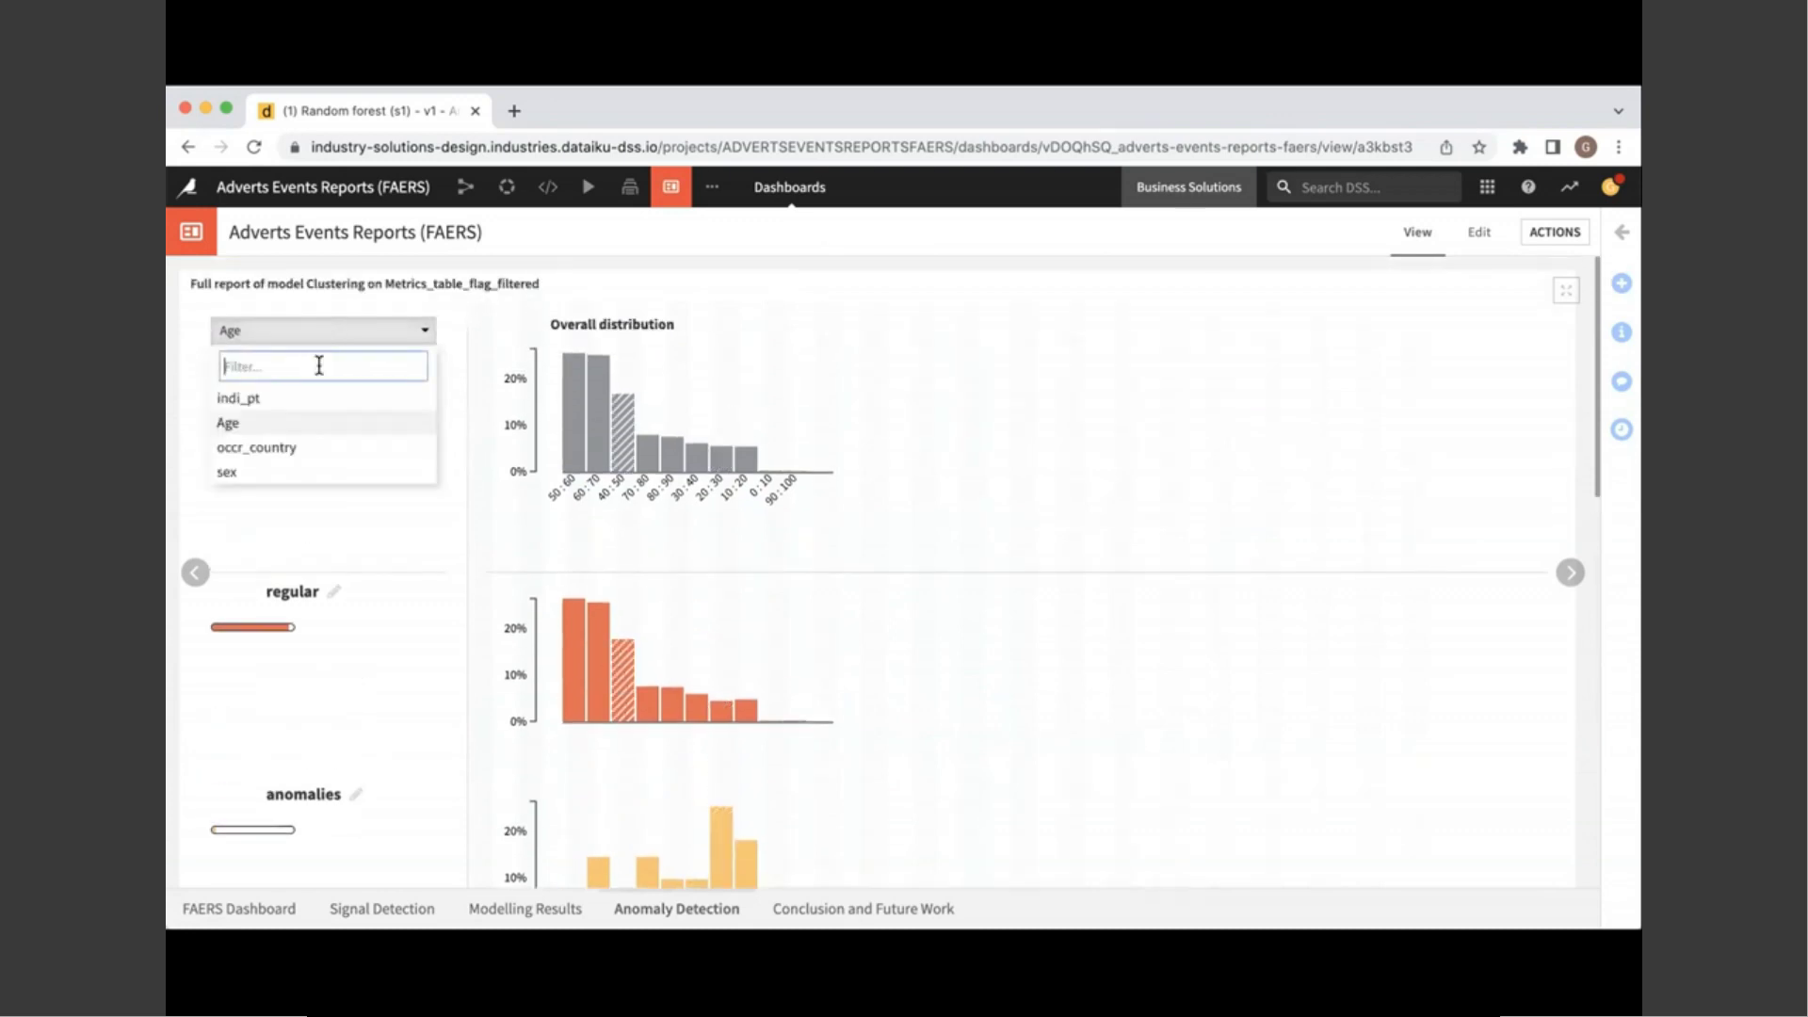
{"action": "left_click", "coordinate": [302, 398]}
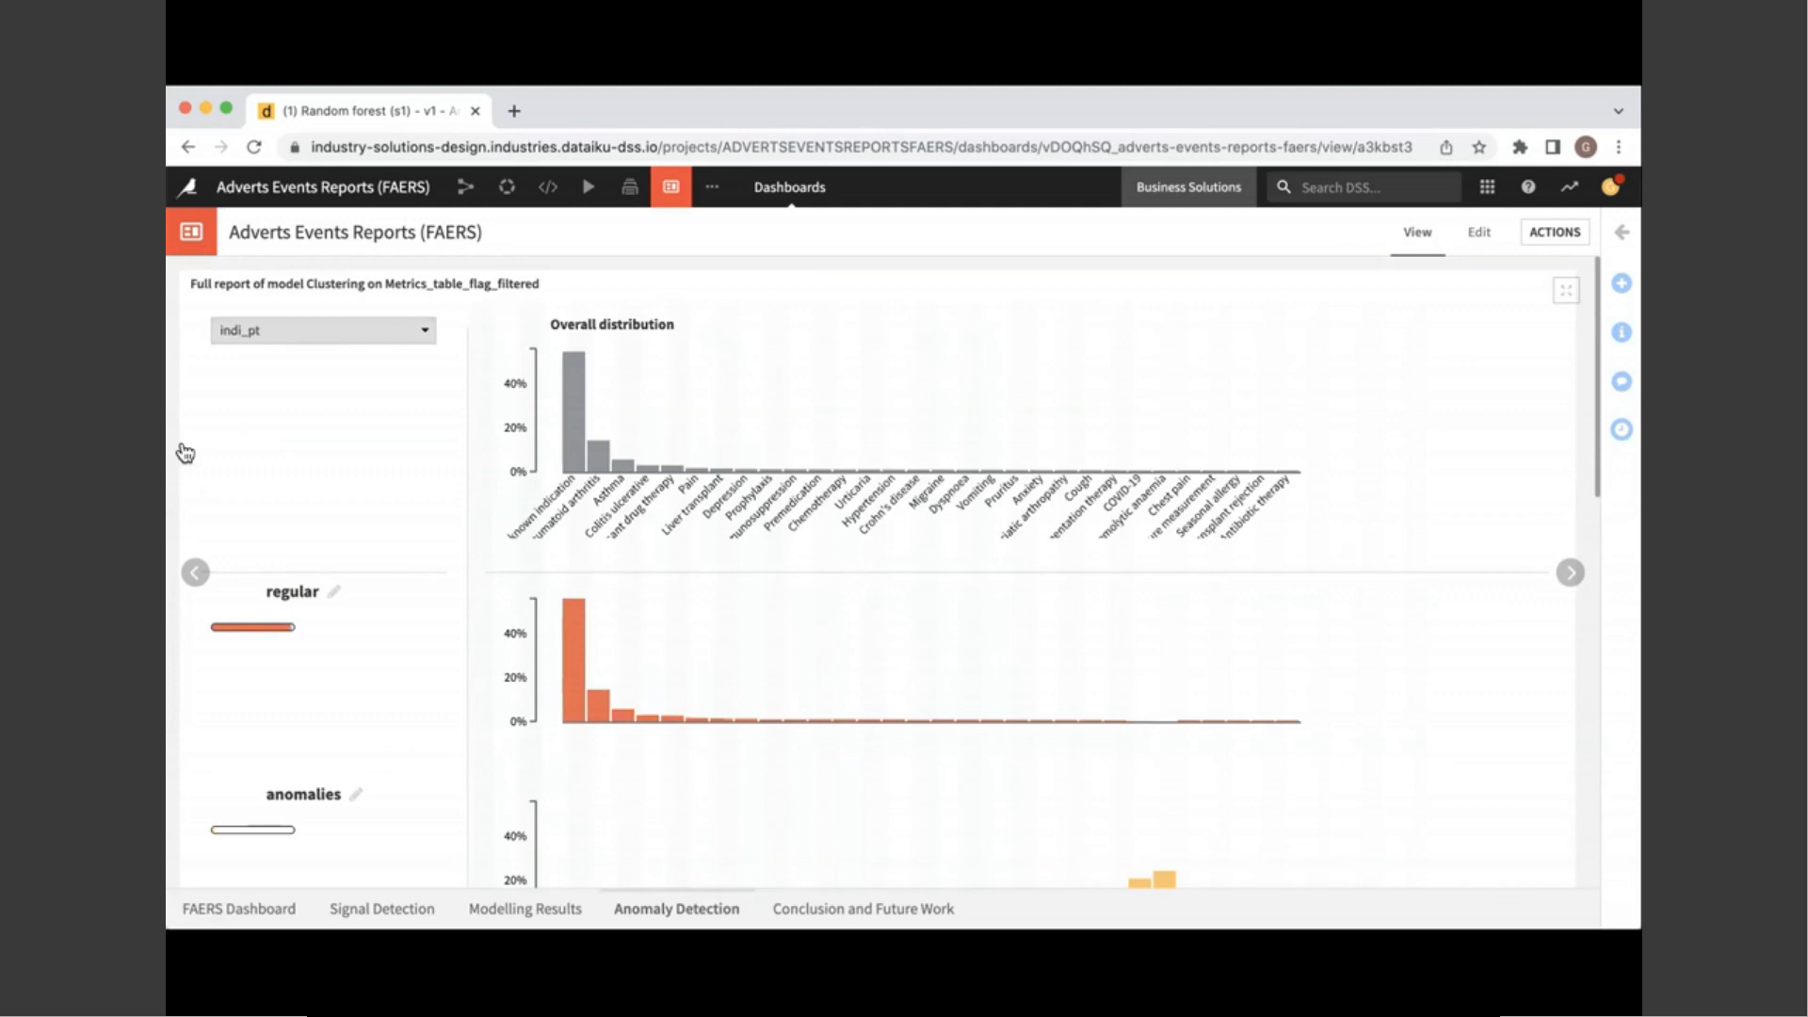
{"action": "scroll", "coordinate": [186, 453], "scroll_direction": "down", "scroll_amount": 1}
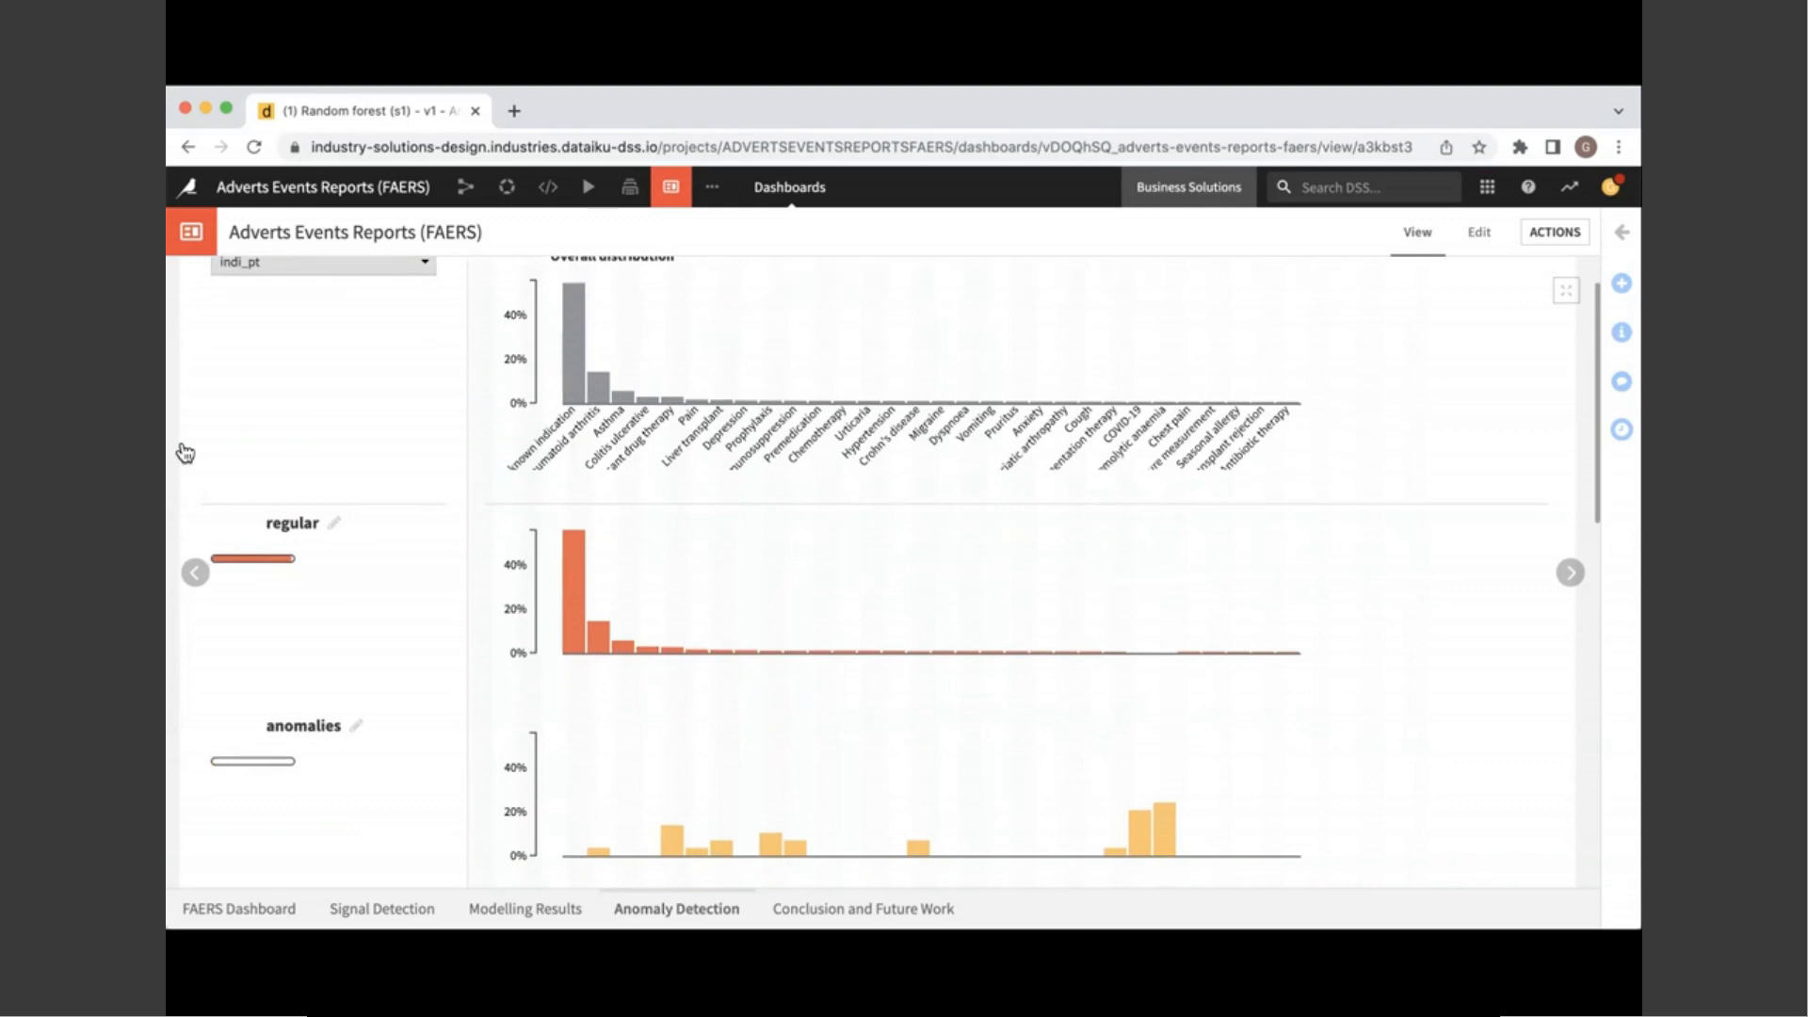
{"action": "scroll", "coordinate": [1022, 552], "scroll_direction": "down", "scroll_amount": 1}
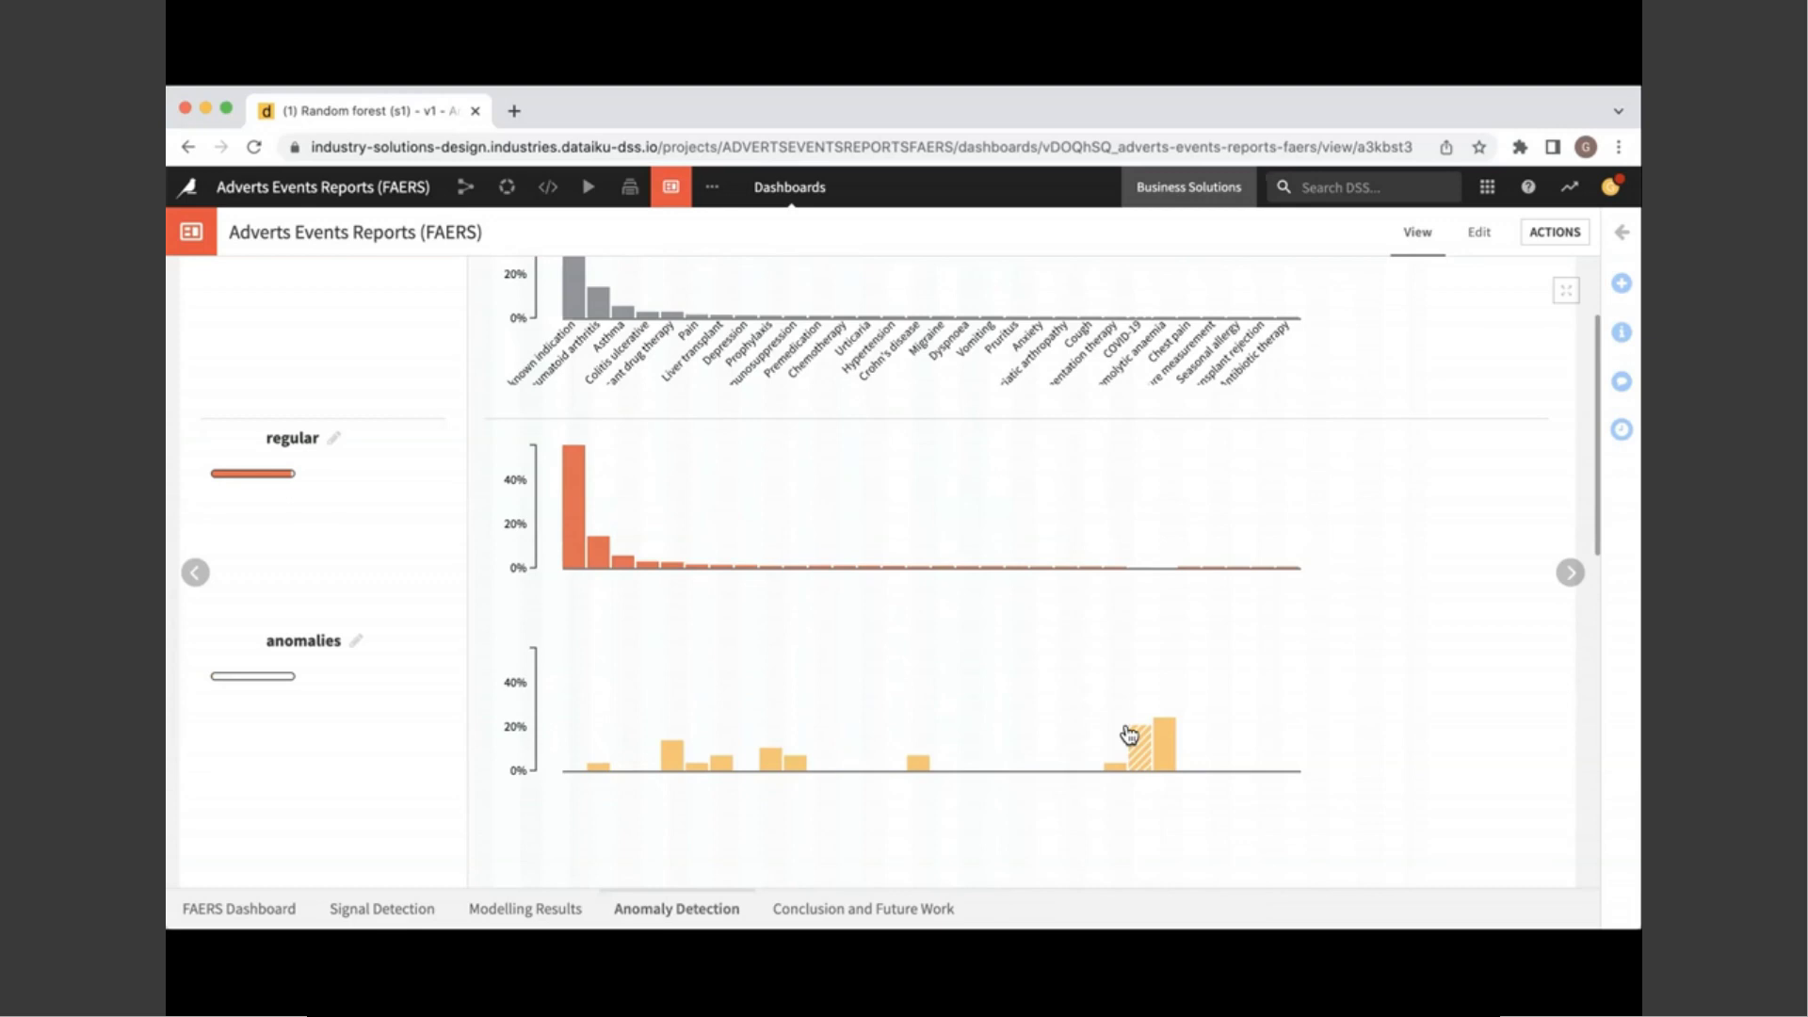
Step: Bring up the cluster_labels chart: regular records split 53%/47%, anomalies 46%/54%
{"action": "scroll", "coordinate": [1129, 734], "scroll_direction": "down", "scroll_amount": 10}
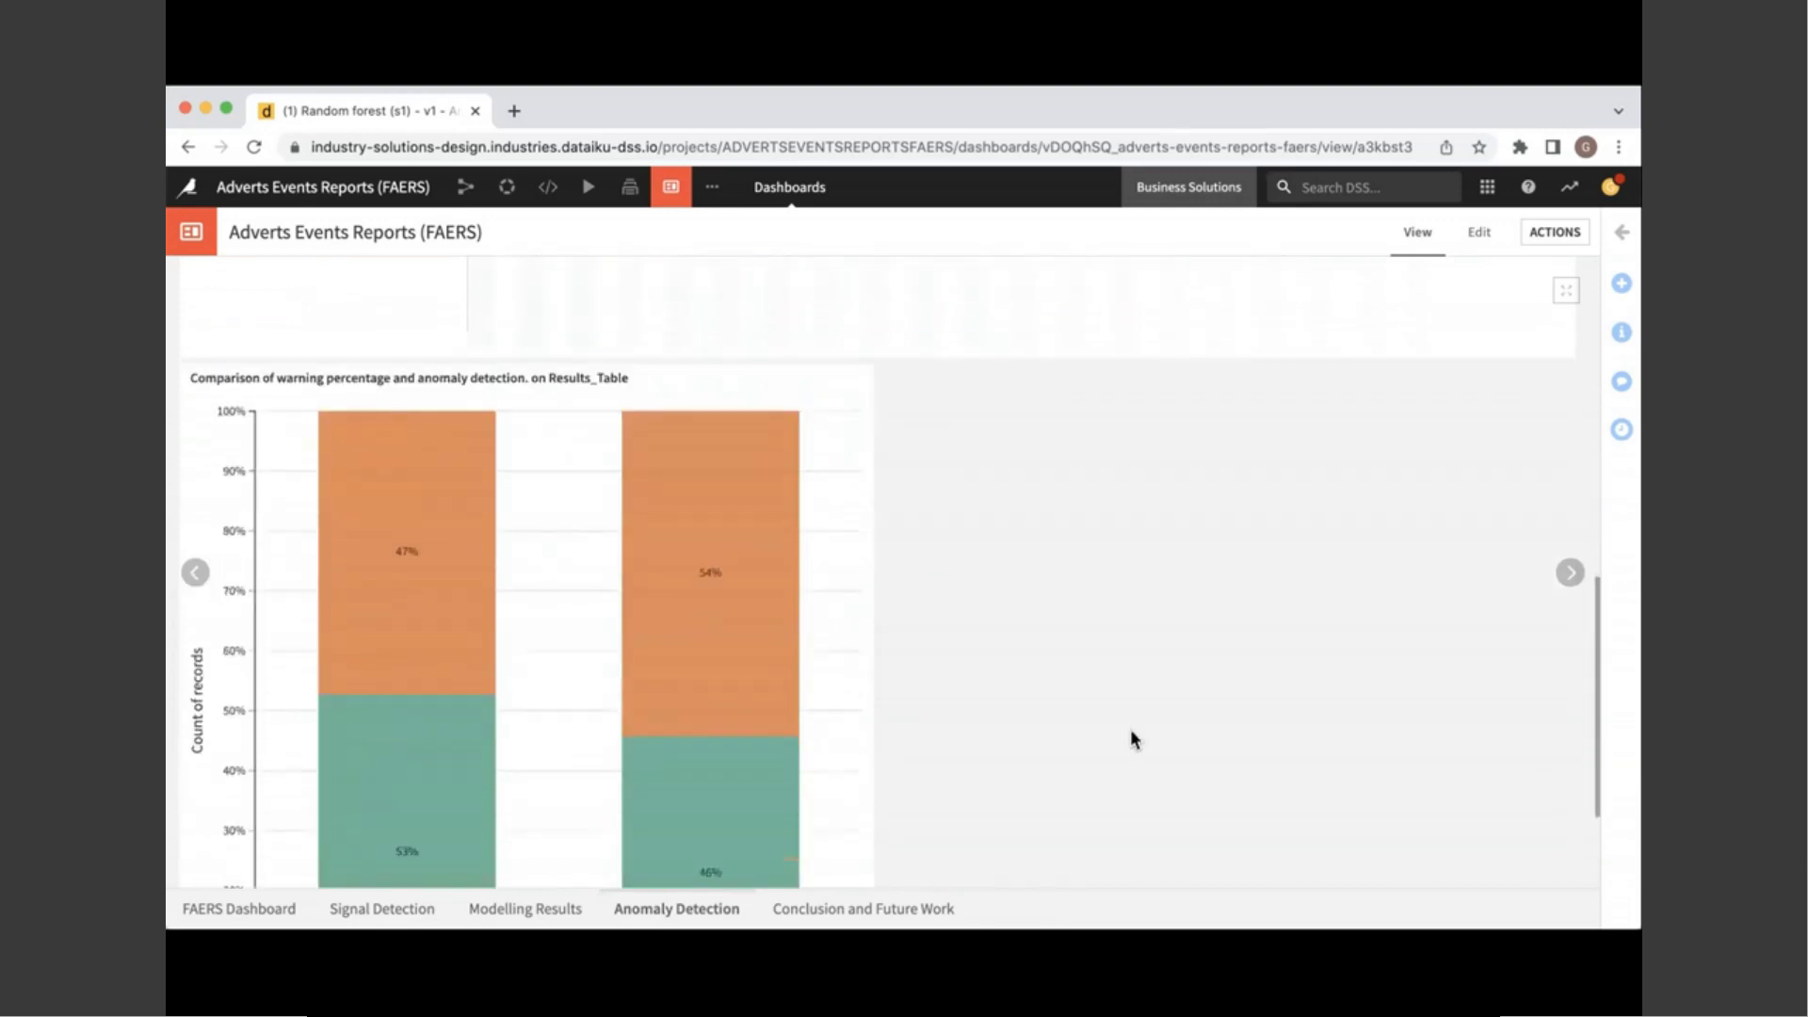
{"action": "scroll", "coordinate": [1133, 739], "scroll_direction": "down", "scroll_amount": 1}
{"action": "scroll", "coordinate": [1134, 739], "scroll_direction": "down", "scroll_amount": 1}
{"action": "scroll", "coordinate": [840, 637], "scroll_direction": "down", "scroll_amount": 1}
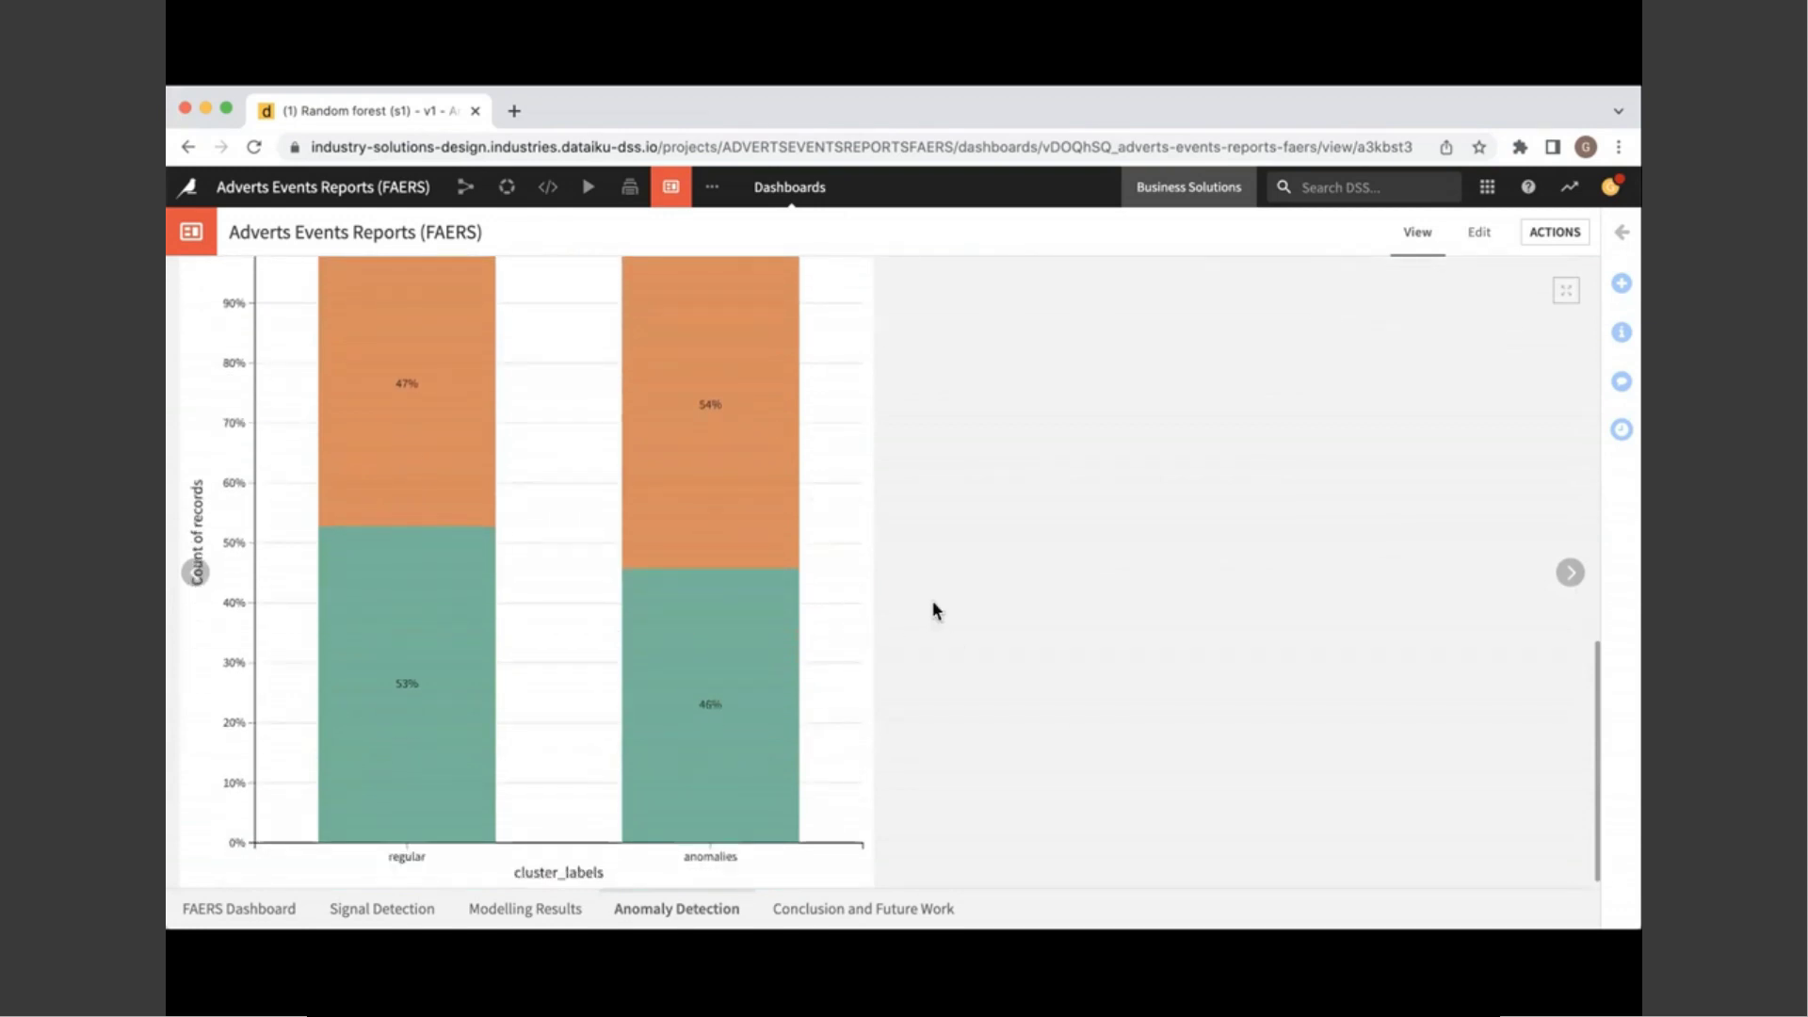
{"action": "mouse_move", "coordinate": [758, 680]}
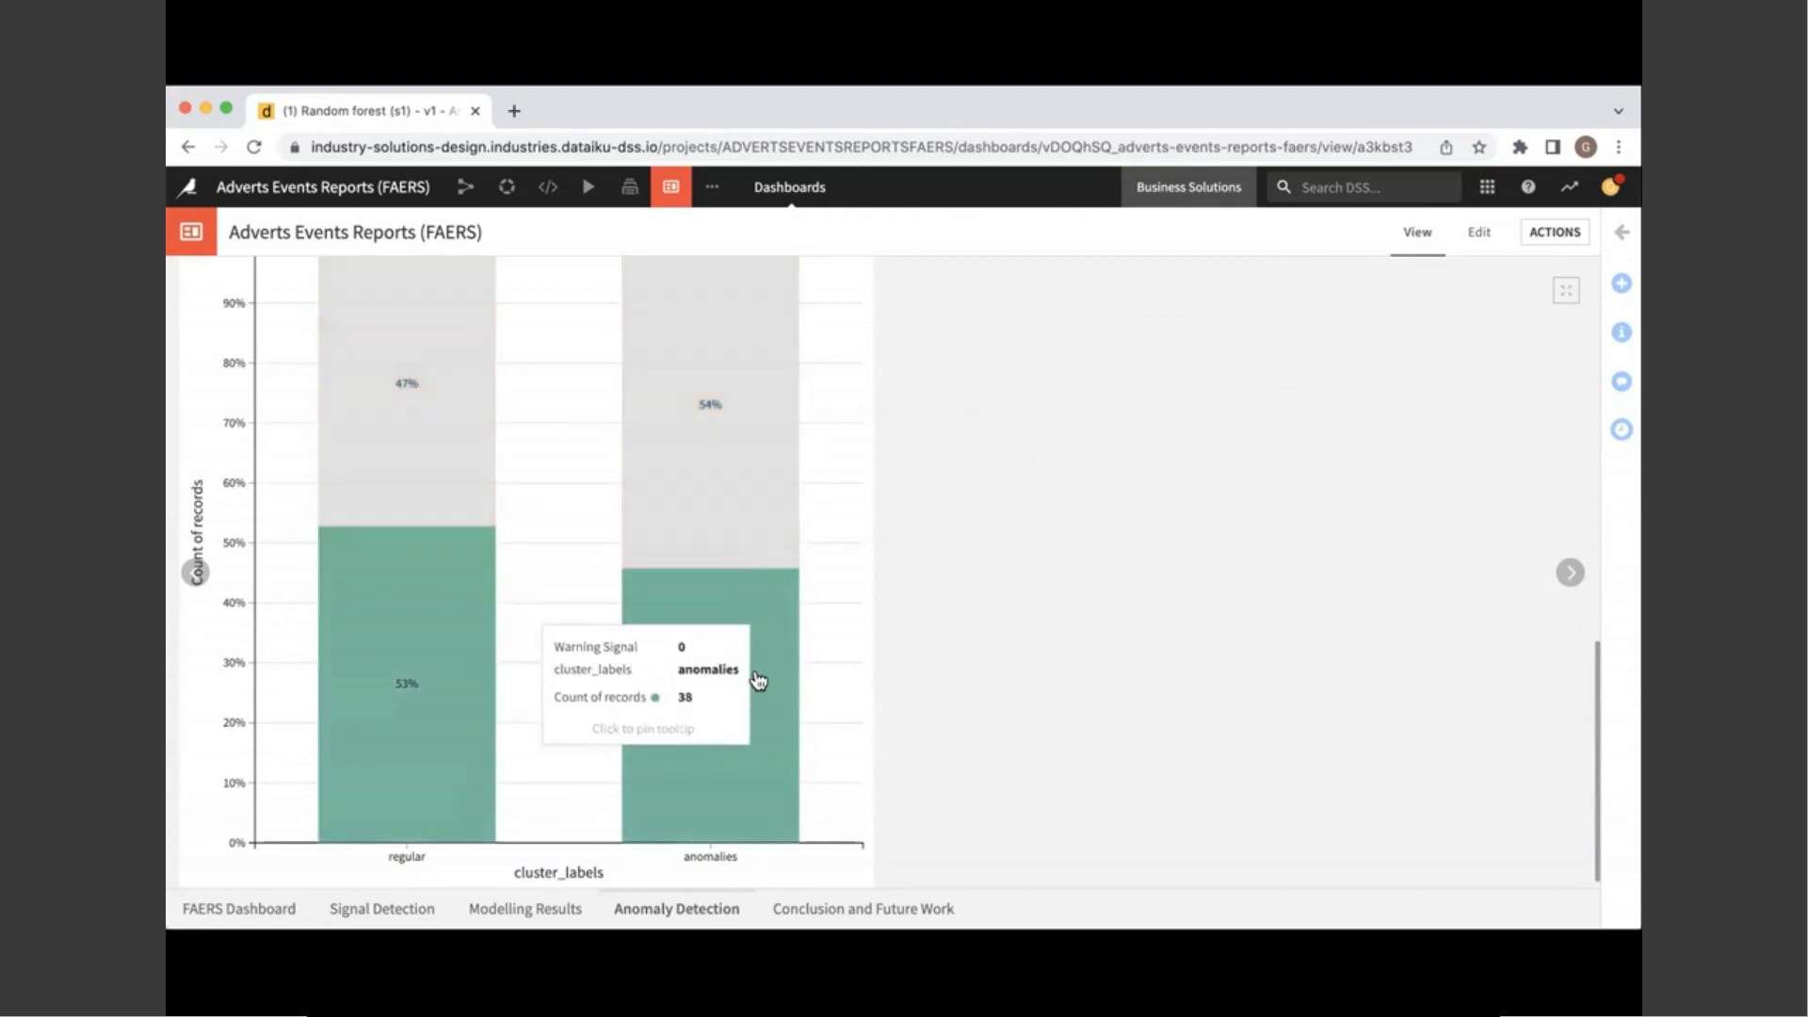
{"action": "scroll", "coordinate": [964, 665], "scroll_direction": "up", "scroll_amount": 1}
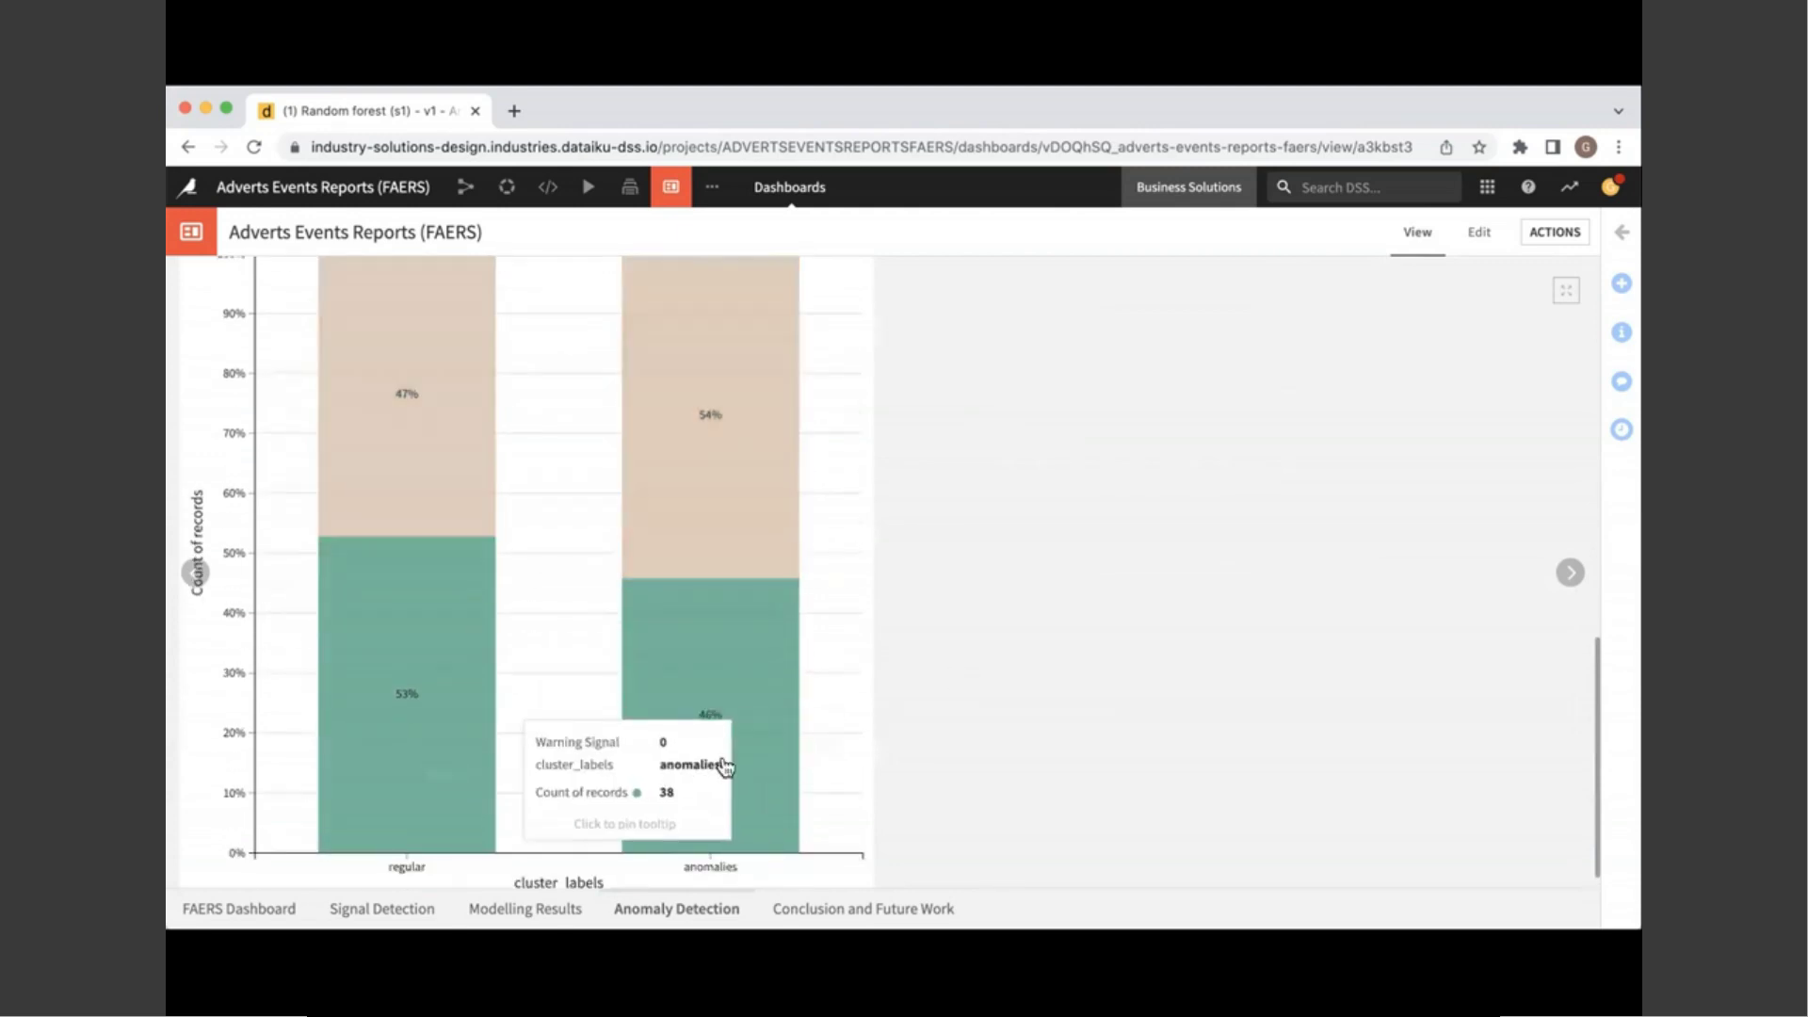
{"action": "mouse_move", "coordinate": [743, 455]}
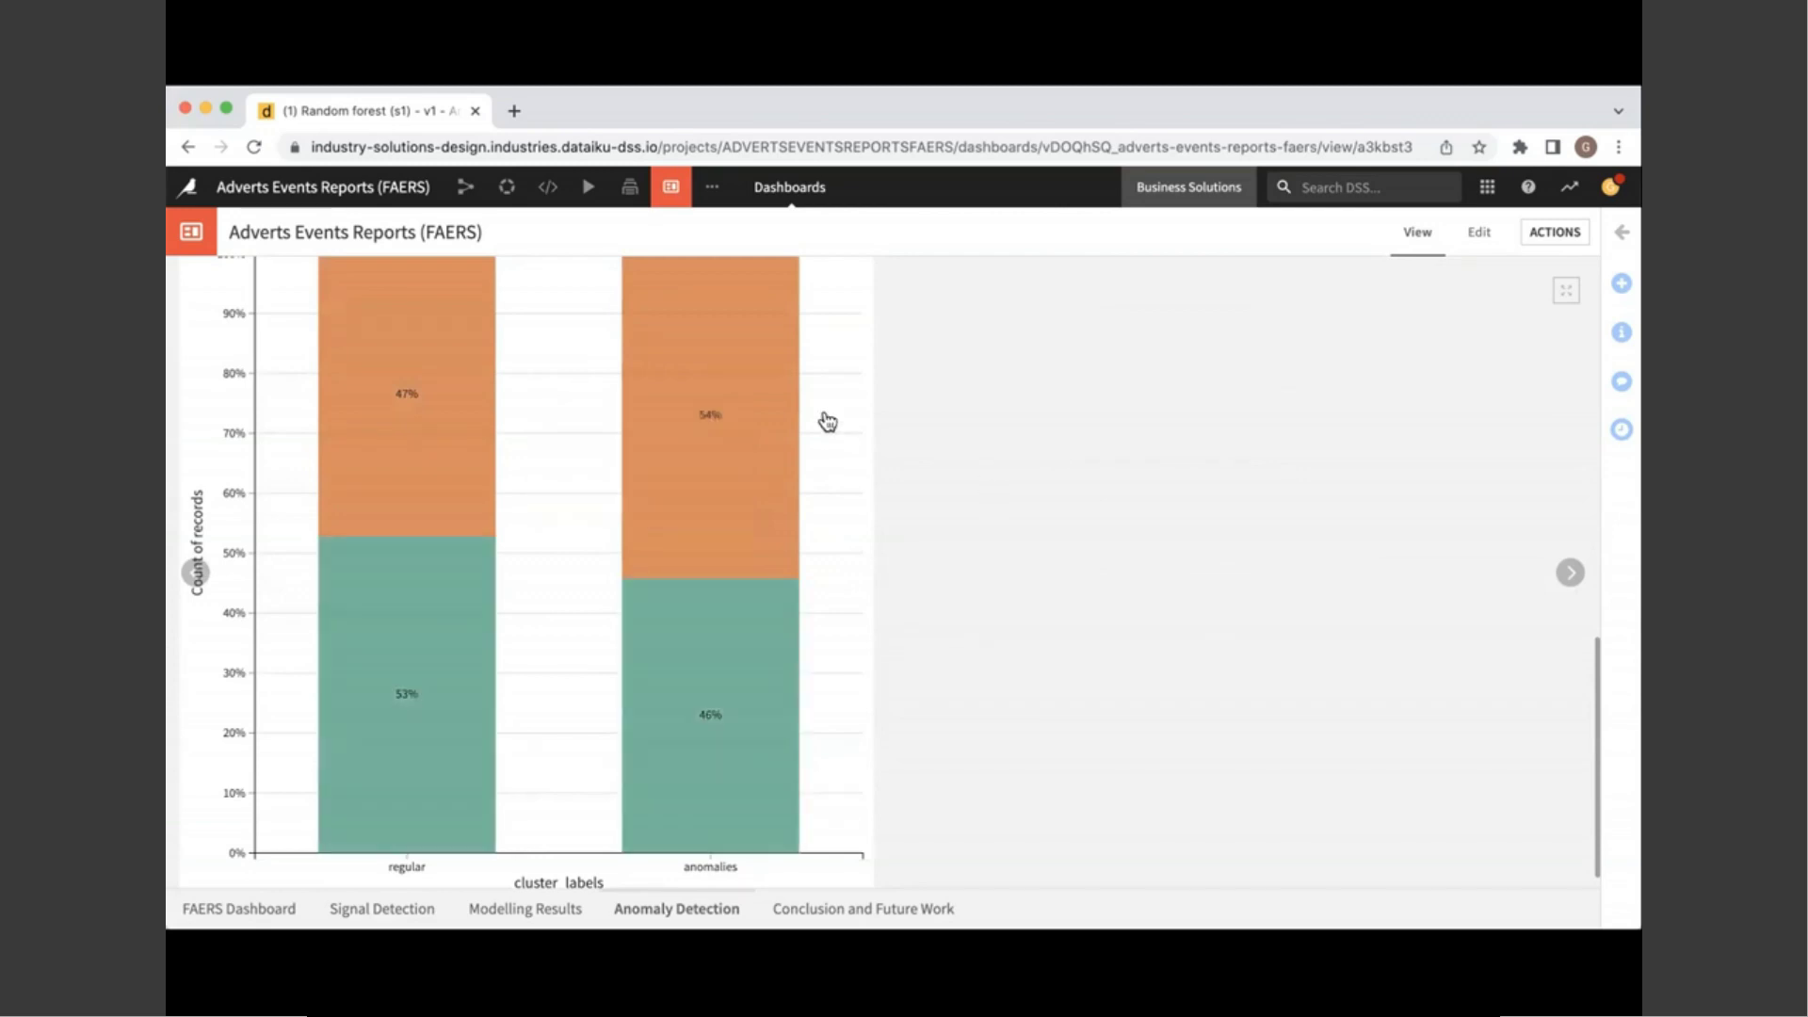
{"action": "scroll", "coordinate": [828, 420], "scroll_direction": "up", "scroll_amount": 3}
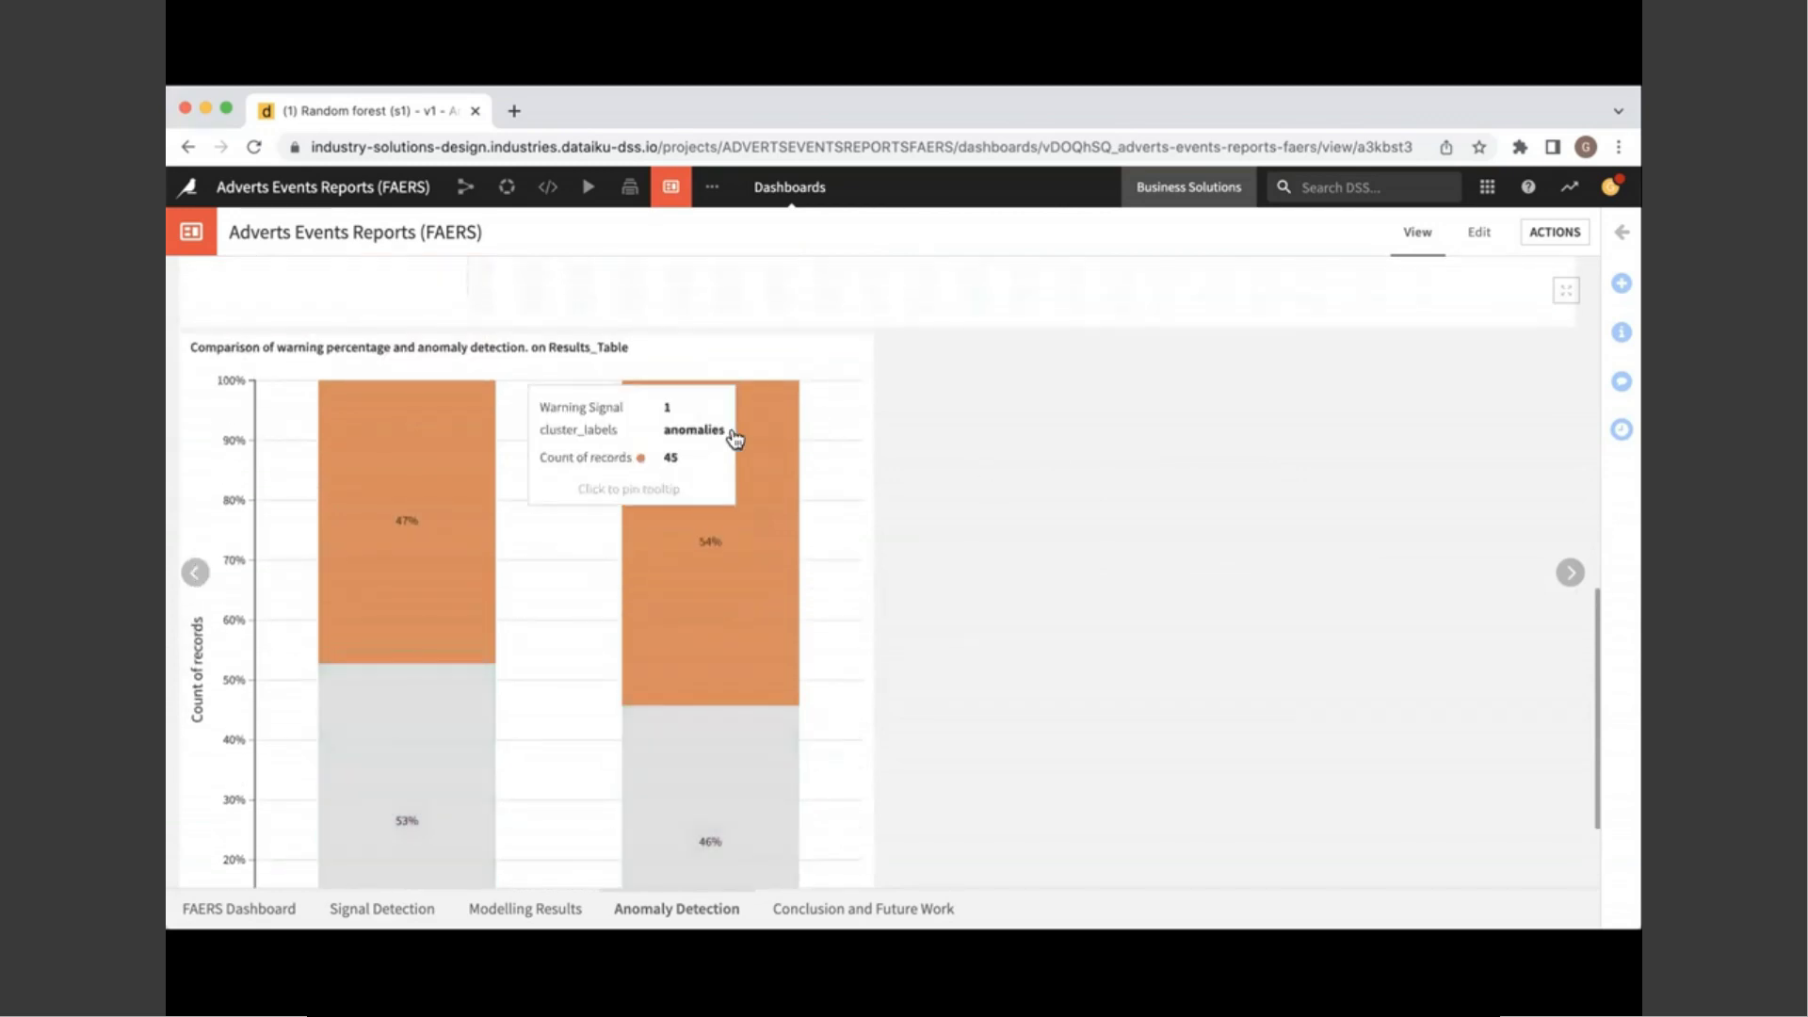
{"action": "scroll", "coordinate": [734, 437], "scroll_direction": "down", "scroll_amount": 1}
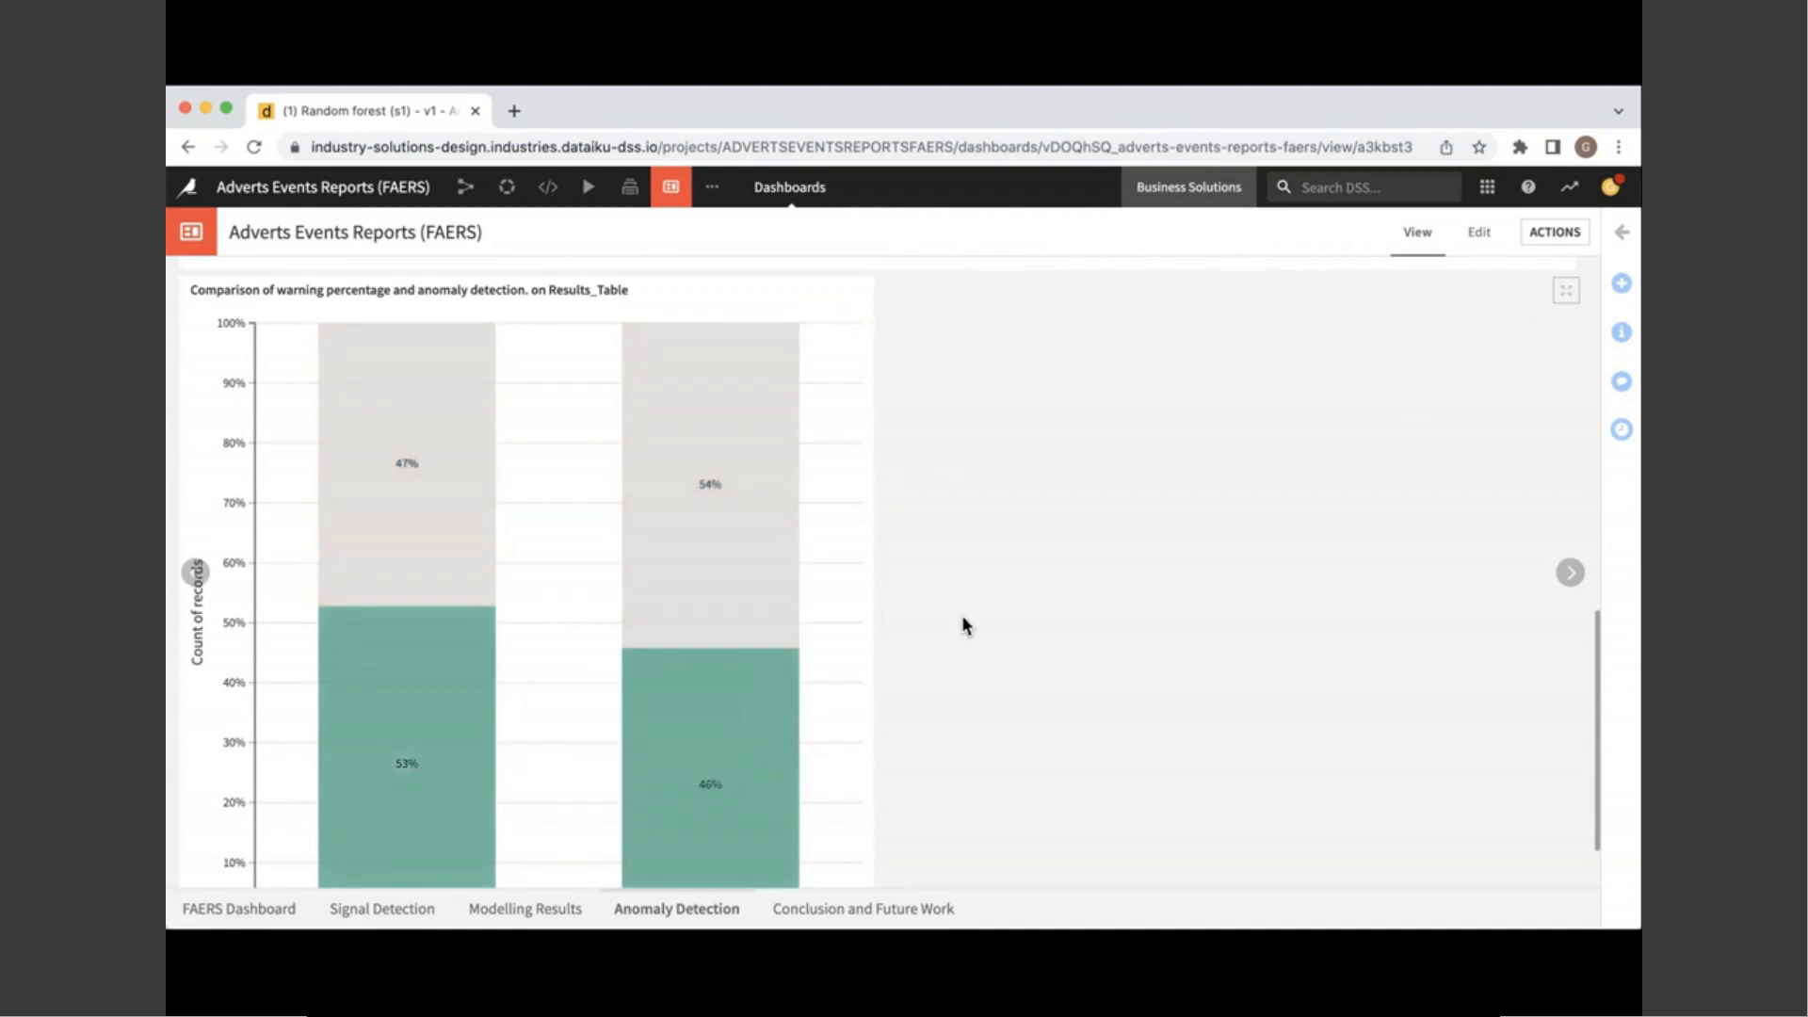
{"action": "scroll", "coordinate": [963, 621], "scroll_direction": "down", "scroll_amount": 2}
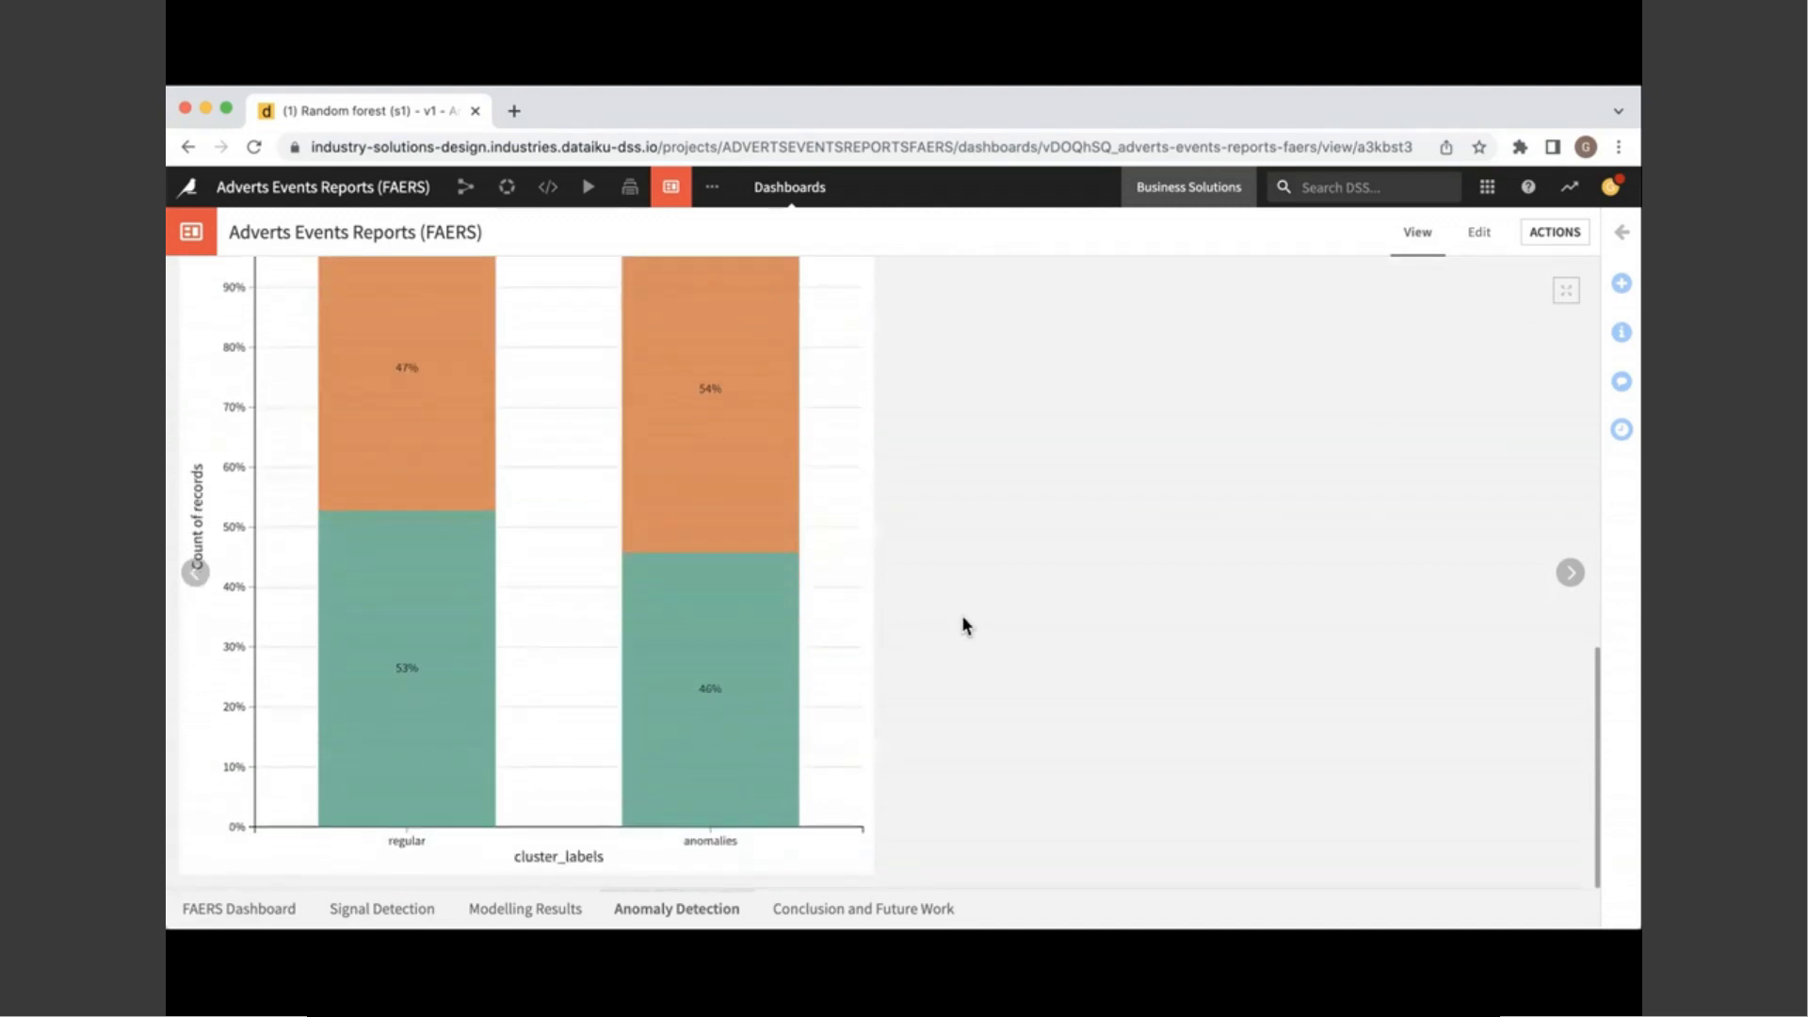
{"action": "scroll", "coordinate": [963, 623], "scroll_direction": "up", "scroll_amount": 1}
{"action": "mouse_move", "coordinate": [708, 512]}
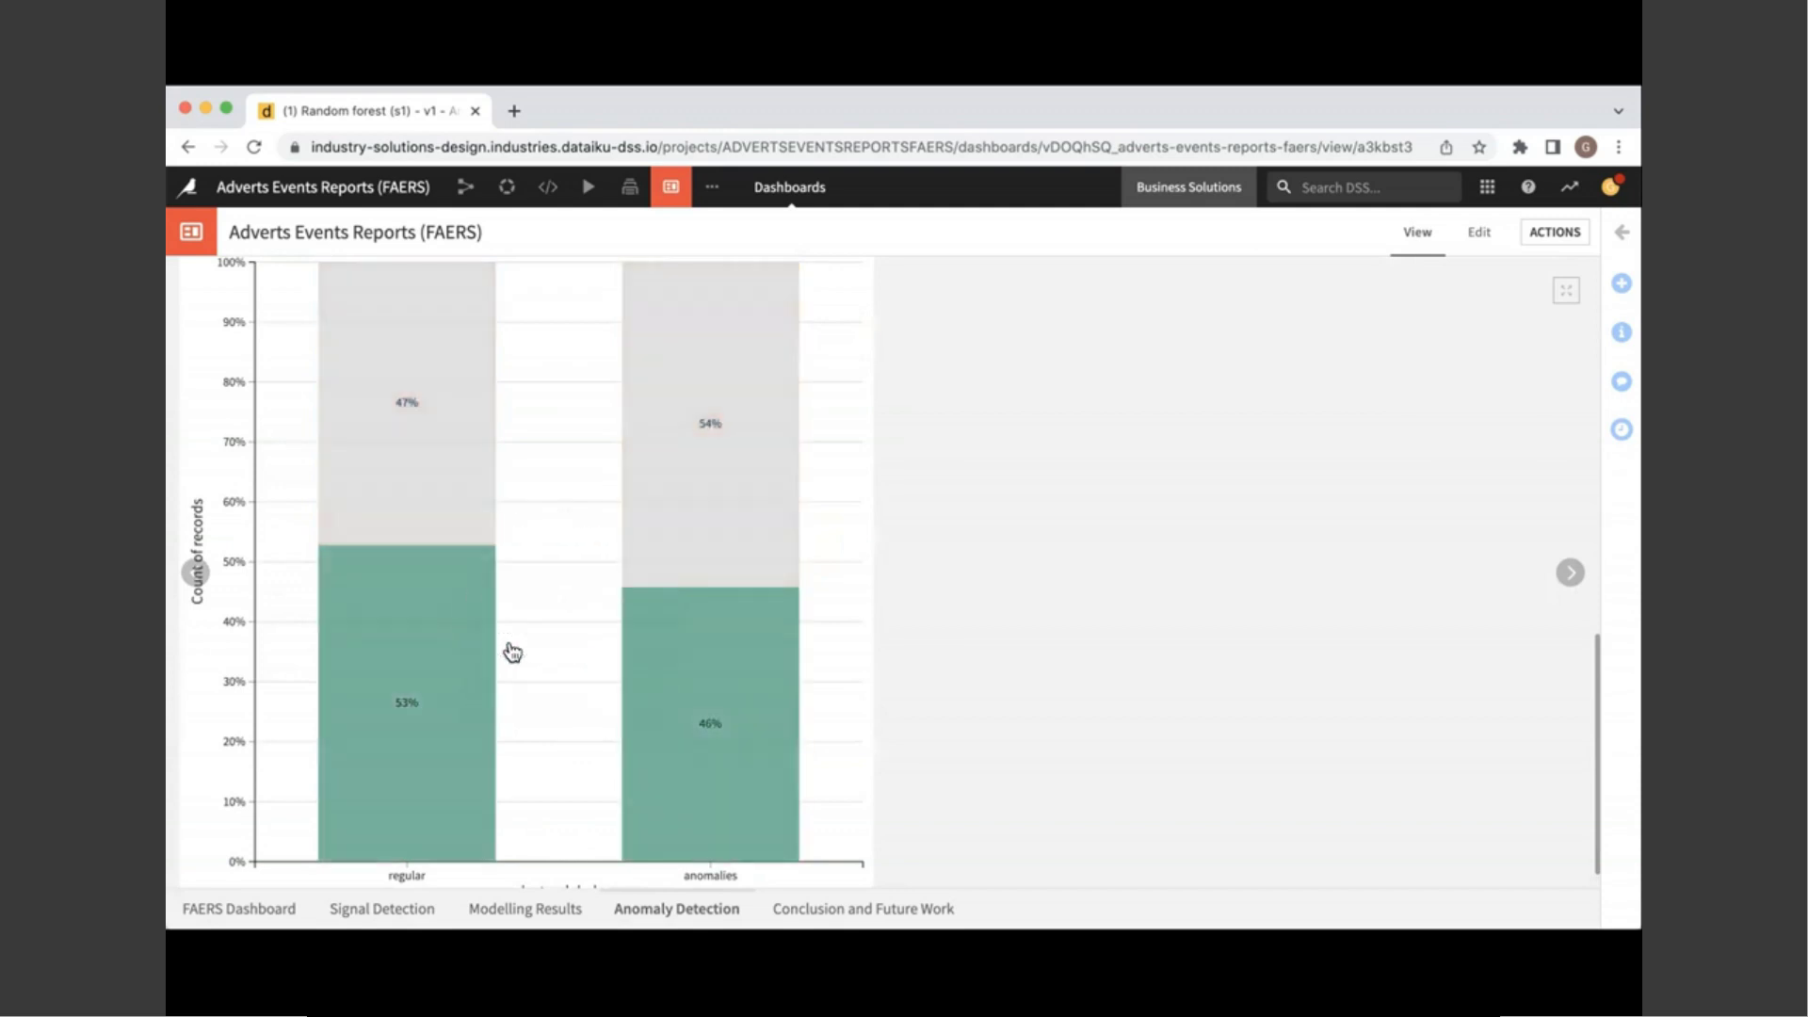
{"action": "scroll", "coordinate": [512, 651], "scroll_direction": "down", "scroll_amount": 1}
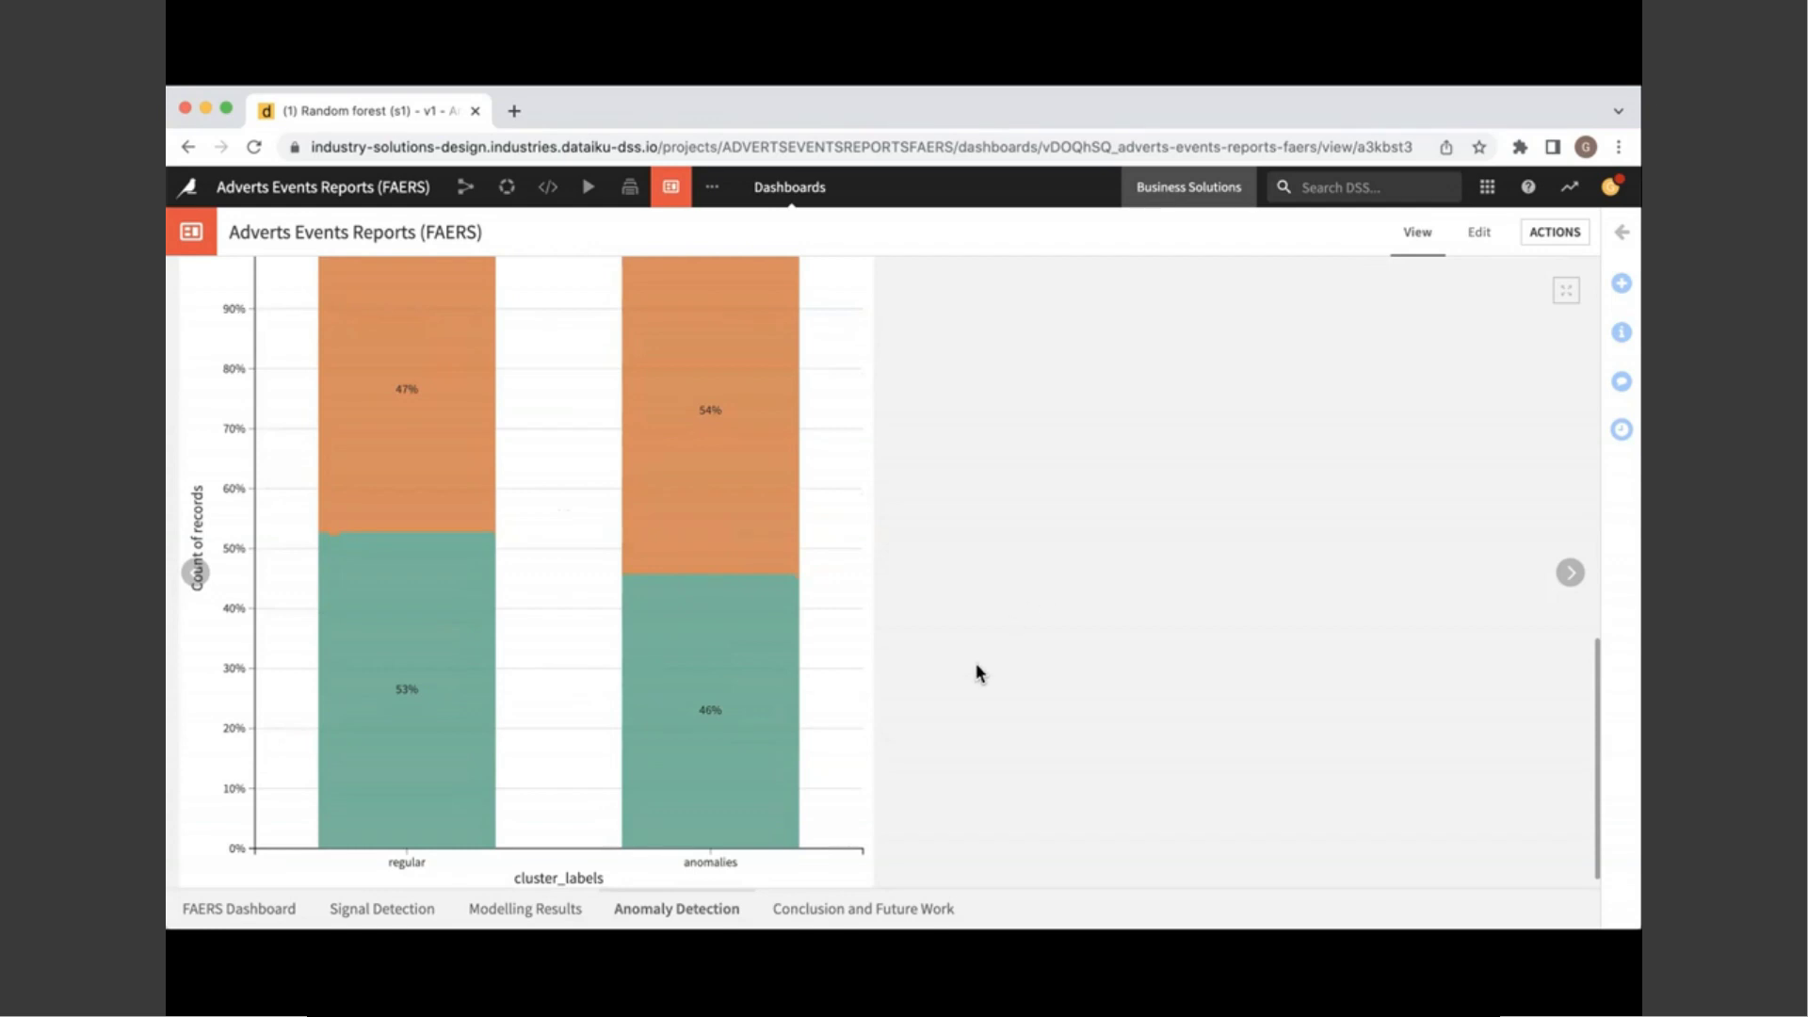
Step: Open the Conclusion and Future Work dashboard page and scroll through its content
{"action": "left_click", "coordinate": [829, 909]}
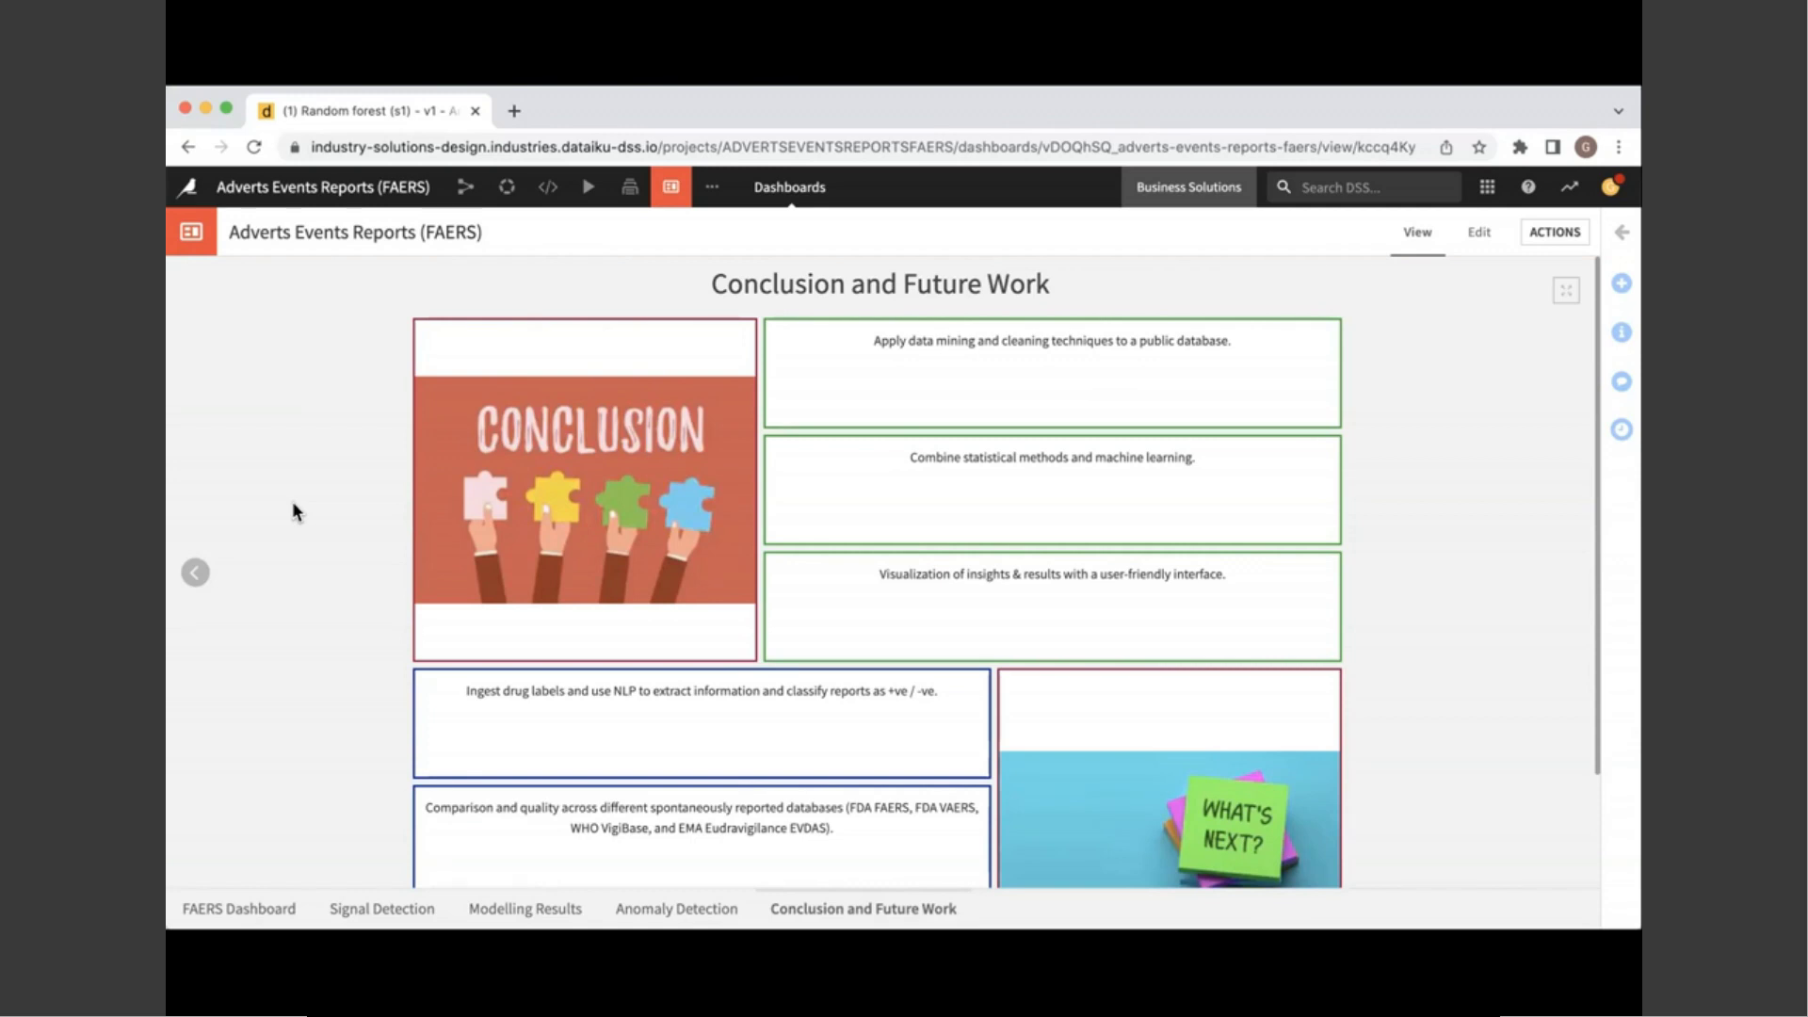
{"action": "scroll", "coordinate": [292, 504], "scroll_direction": "down", "scroll_amount": 3}
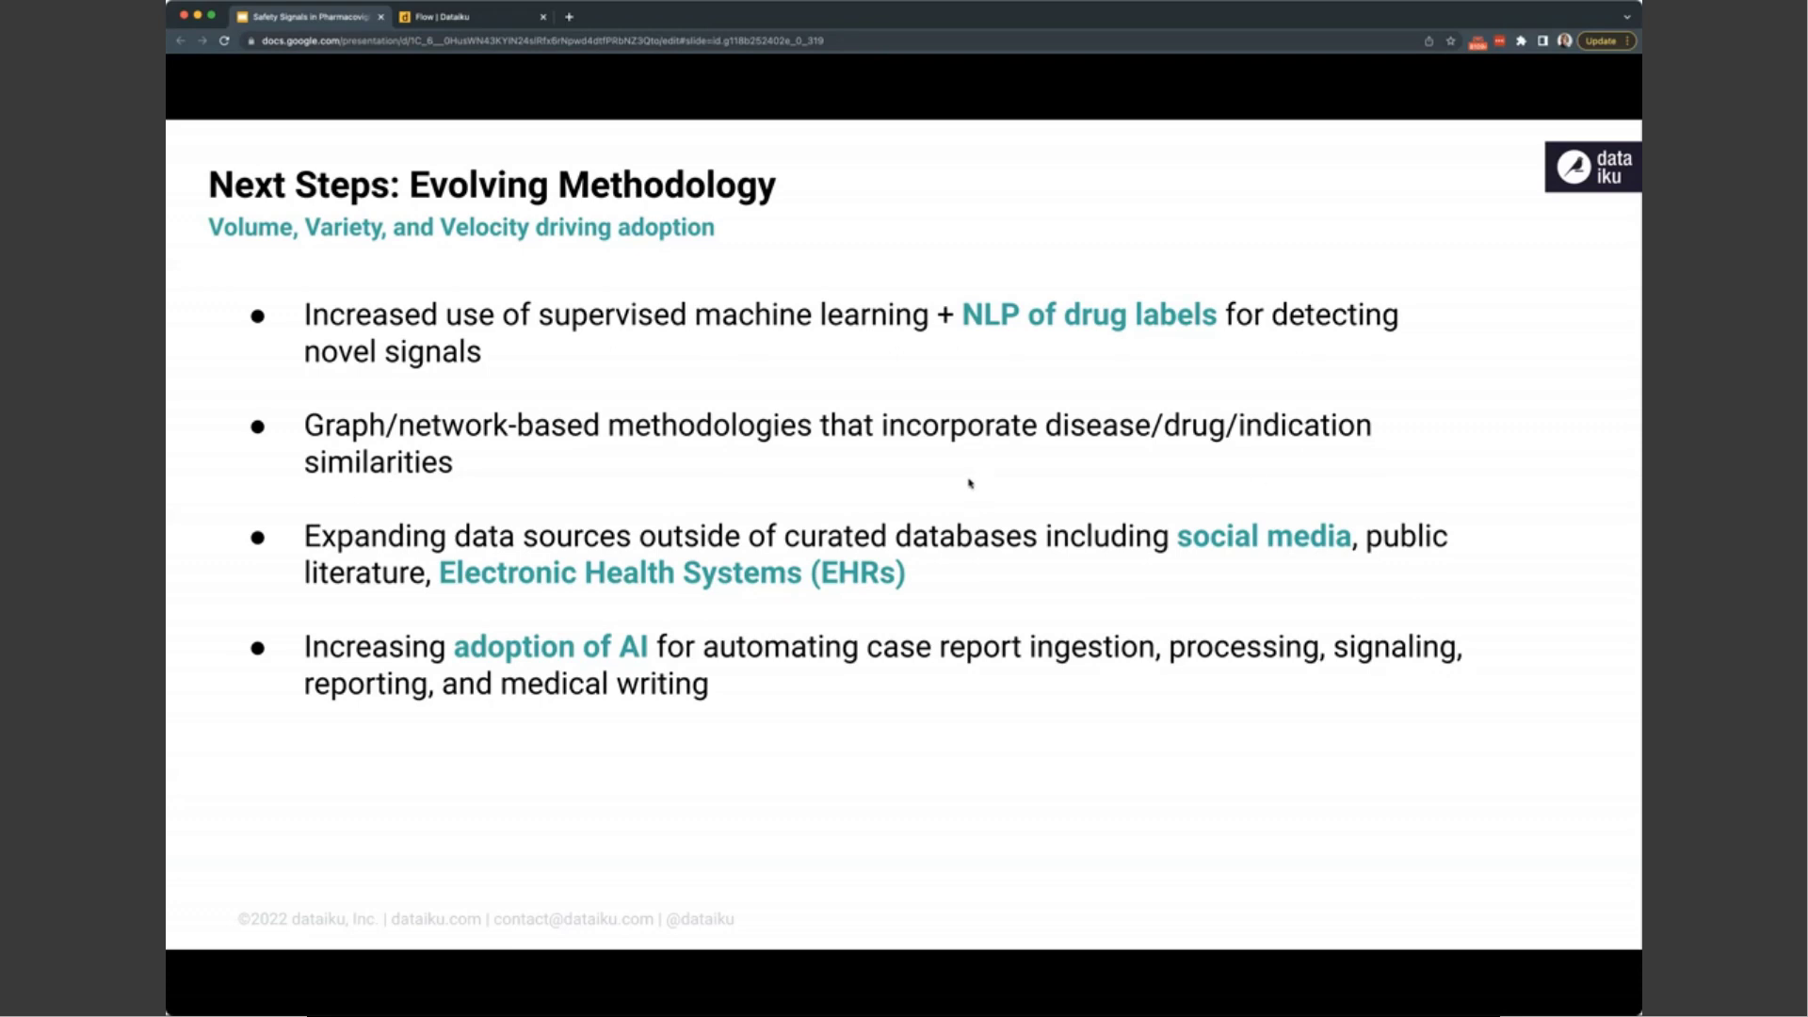
Step: Advance the deck to the closing Questions slide
{"action": "key", "text": "Right"}
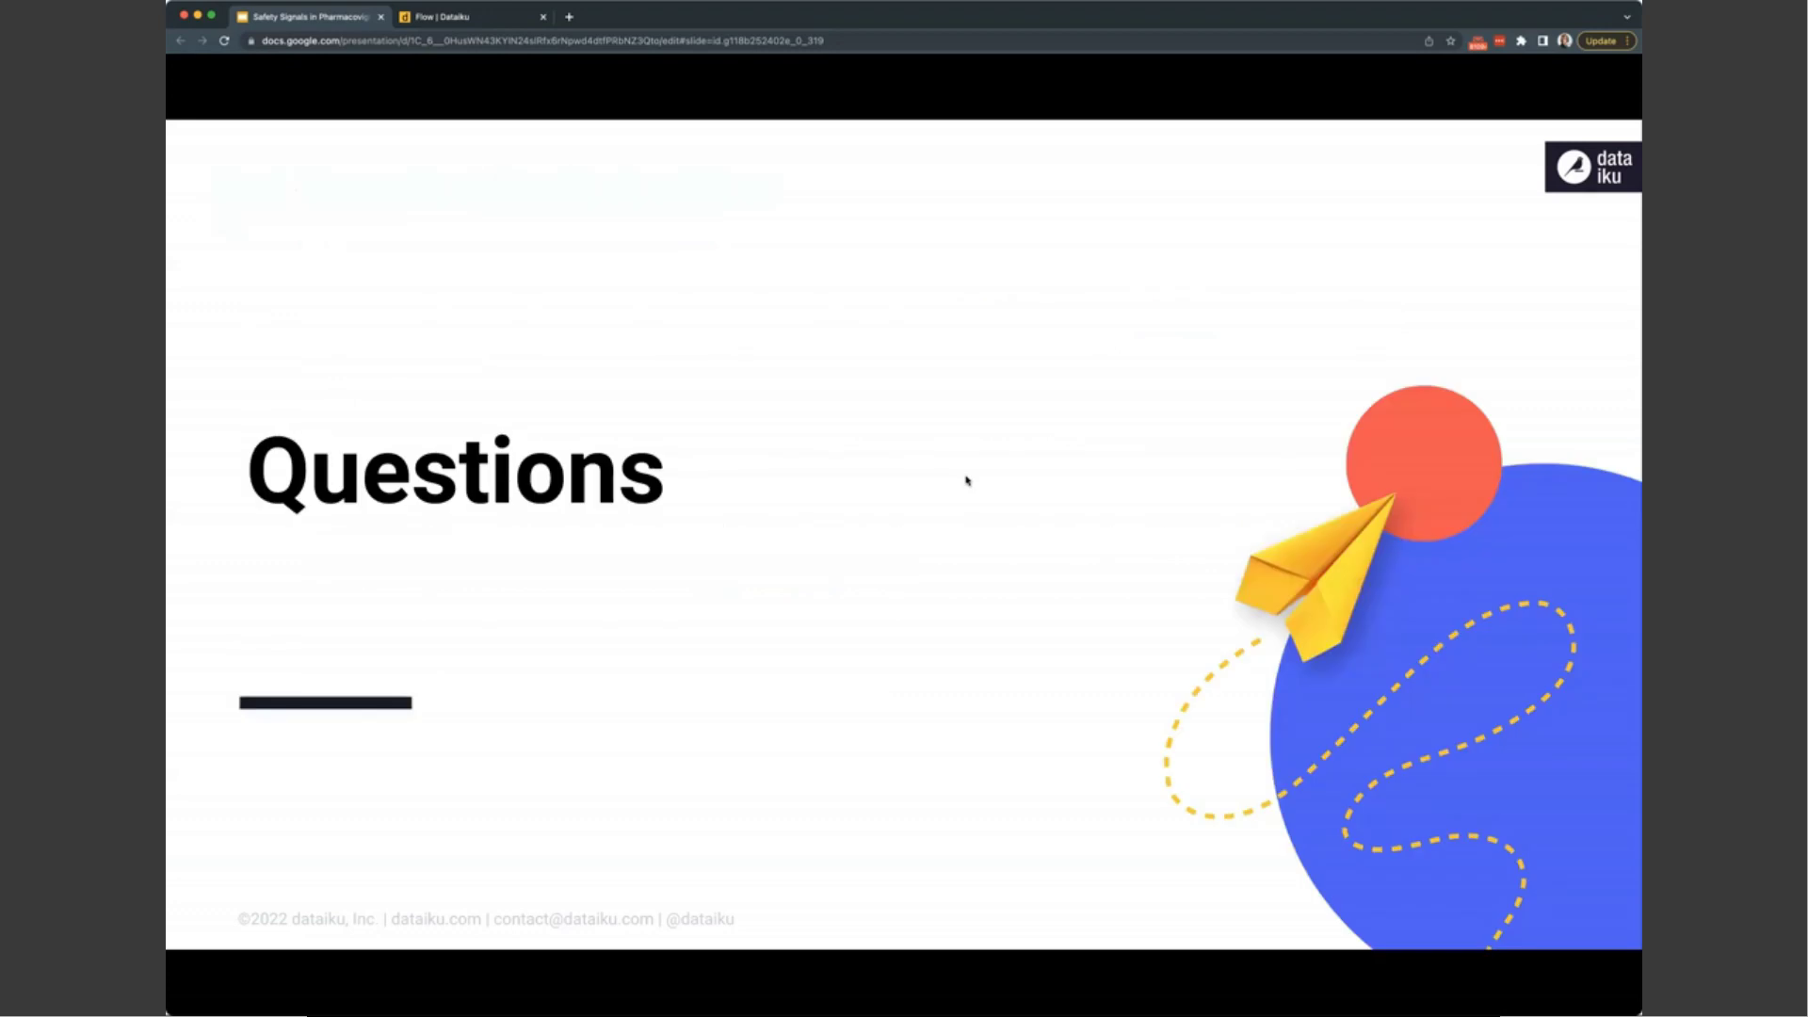